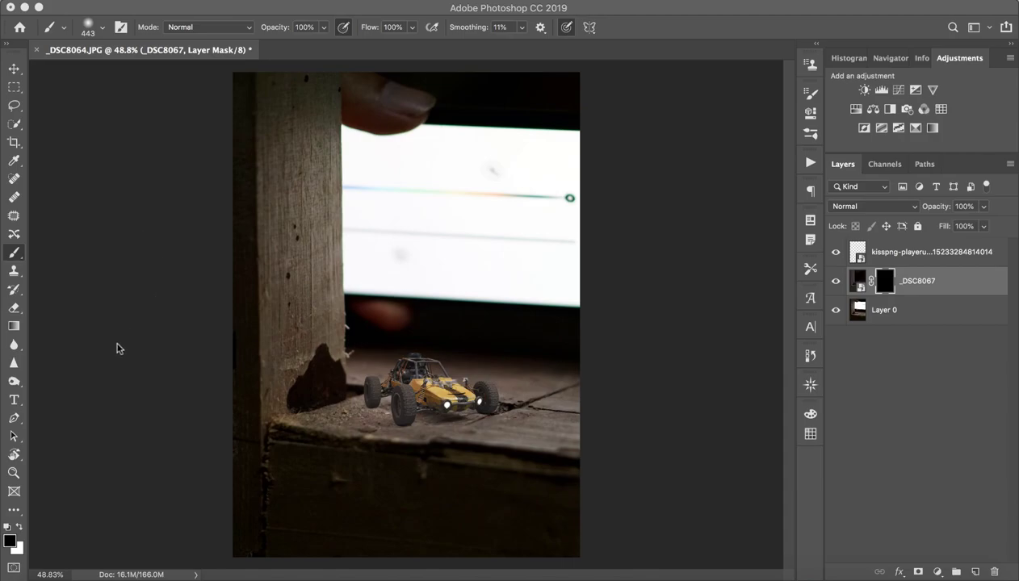
- Start a pen path along the horizon behind the buggy, up to the top of the wooden post
left_click(14, 421)
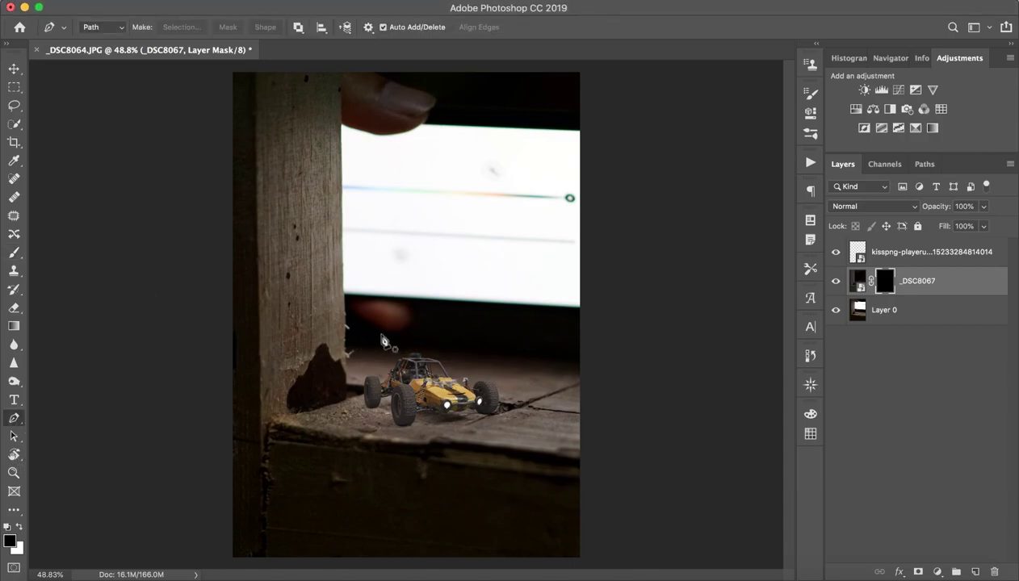
mouse_move(594, 336)
left_mouse_down()
mouse_move(351, 336)
mouse_move(384, 323)
left_mouse_up()
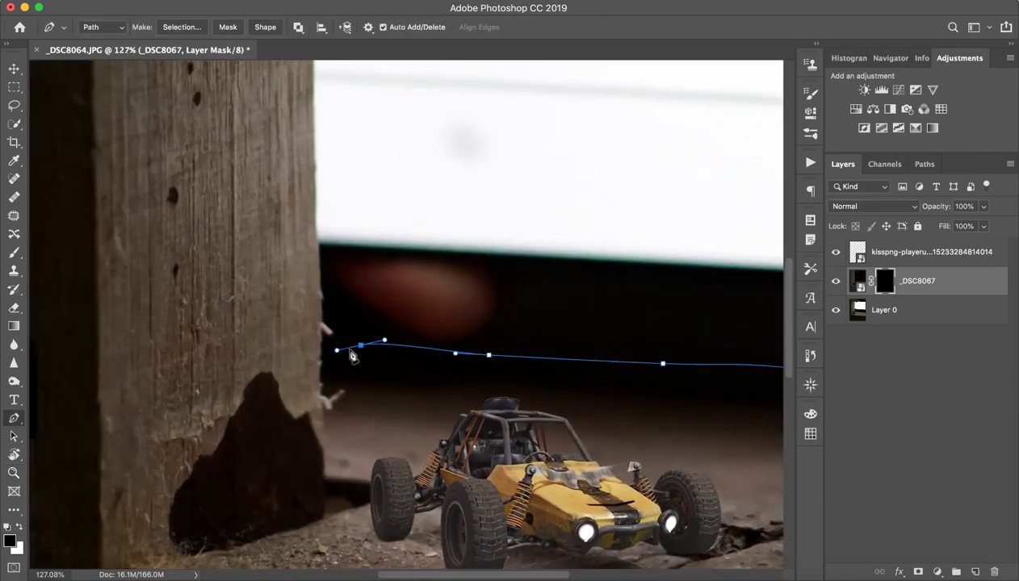
left_click(318, 266)
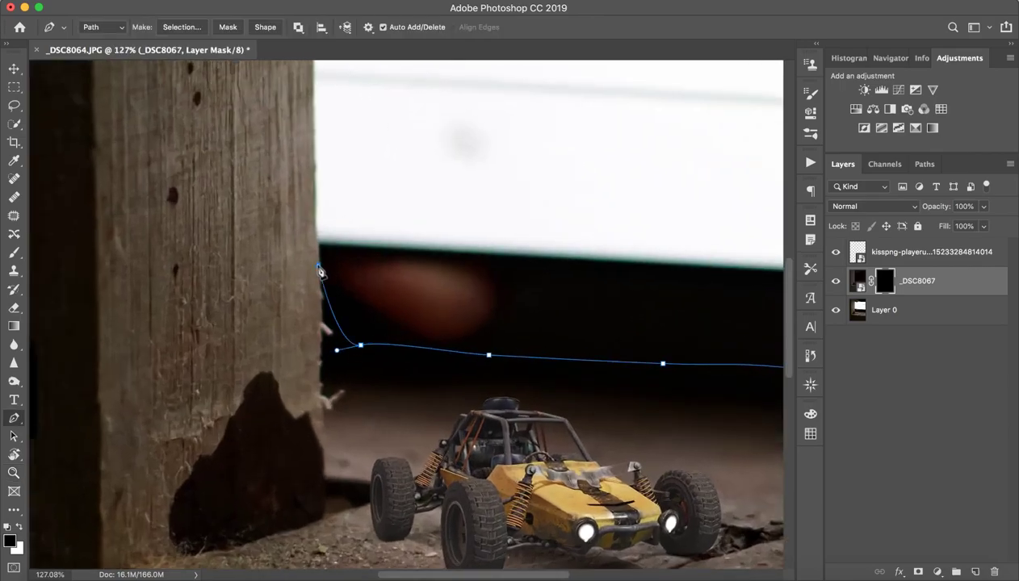
mouse_move(312, 237)
left_mouse_down()
mouse_move(382, 275)
mouse_move(347, 264)
left_mouse_up()
key("p")
scroll(268, 336, "up", 3)
scroll(284, 298, "up", 3)
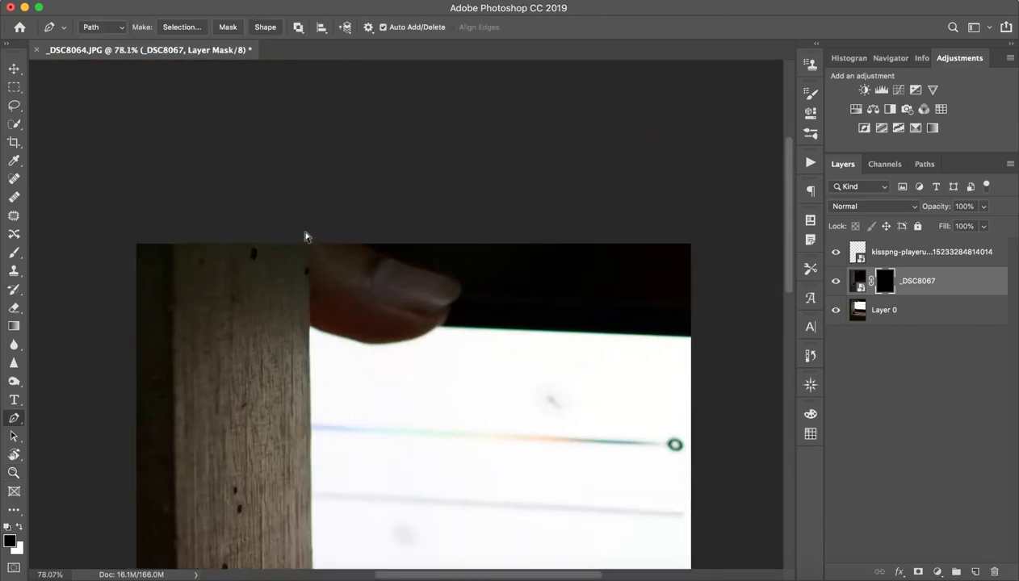
key("z")
left_click_drag(307, 252, 329, 243)
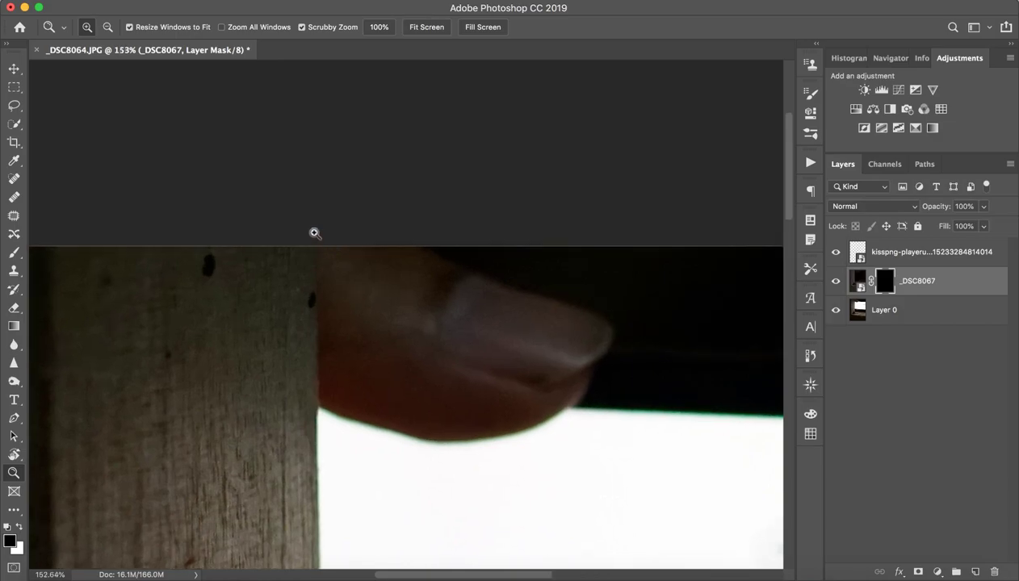
key("p")
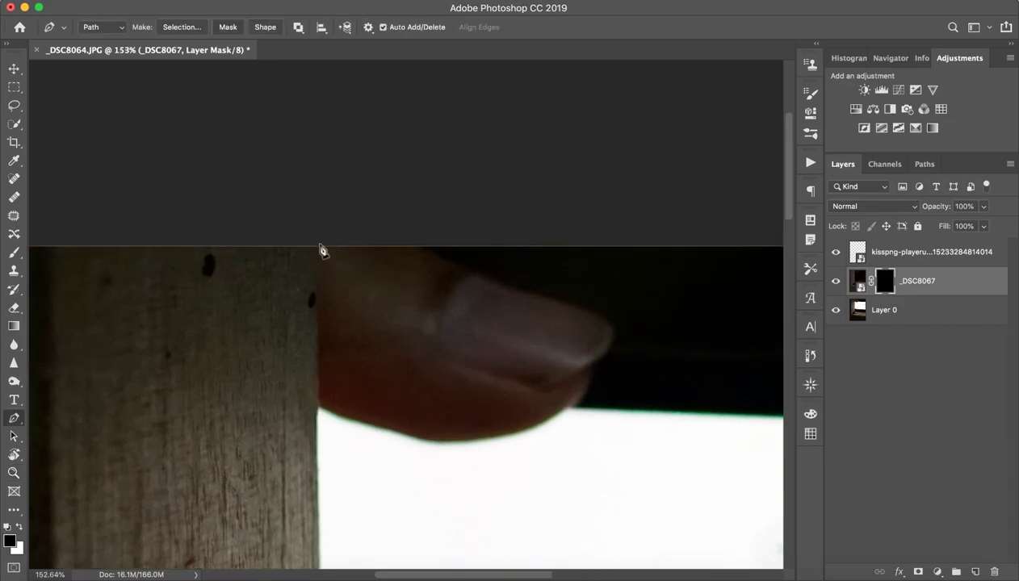
left_click(315, 242)
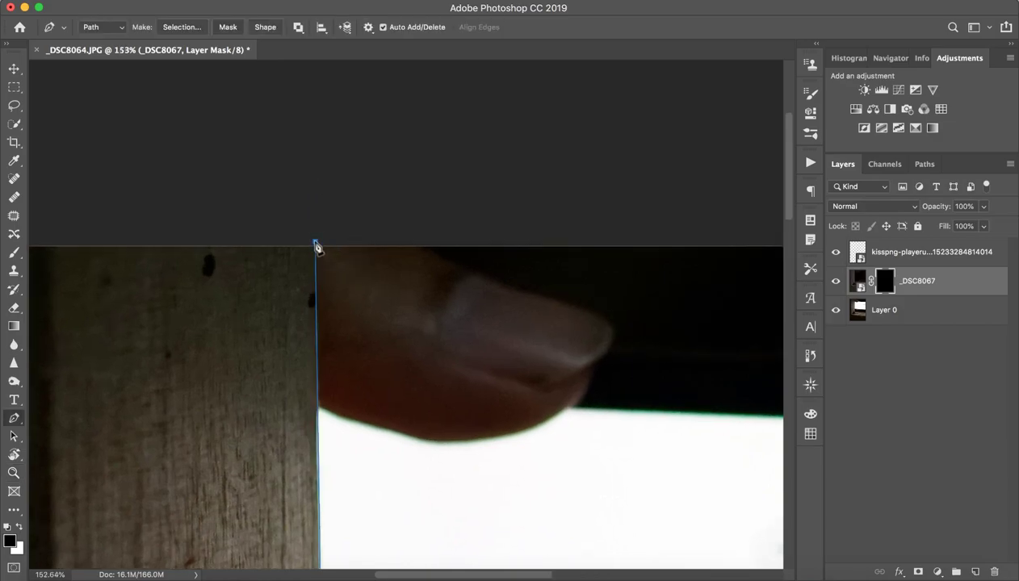
left_click(315, 243)
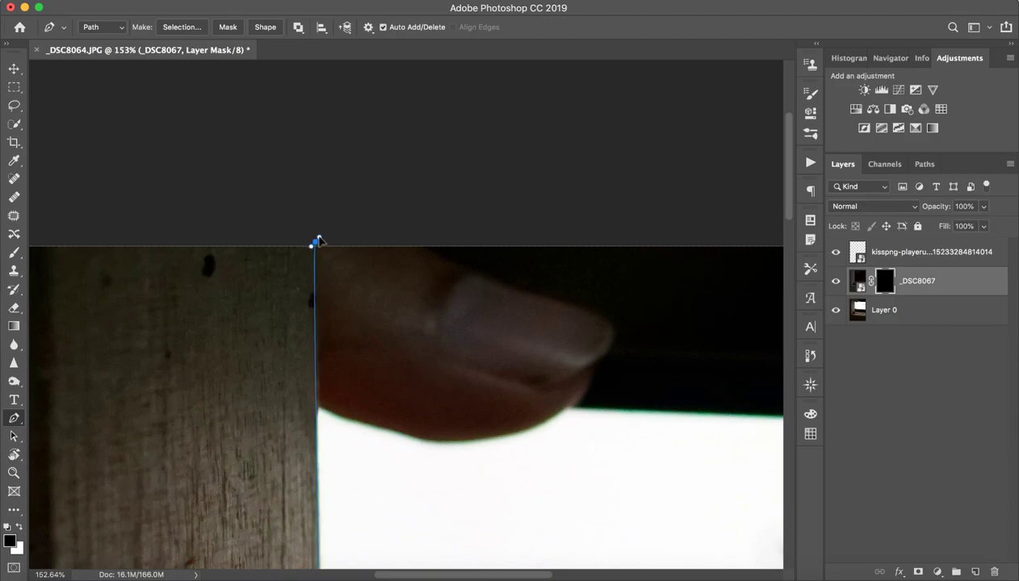
- Extend the path above the image top and down the right side, closing it at the start anchor
left_click(396, 156)
left_click(523, 154)
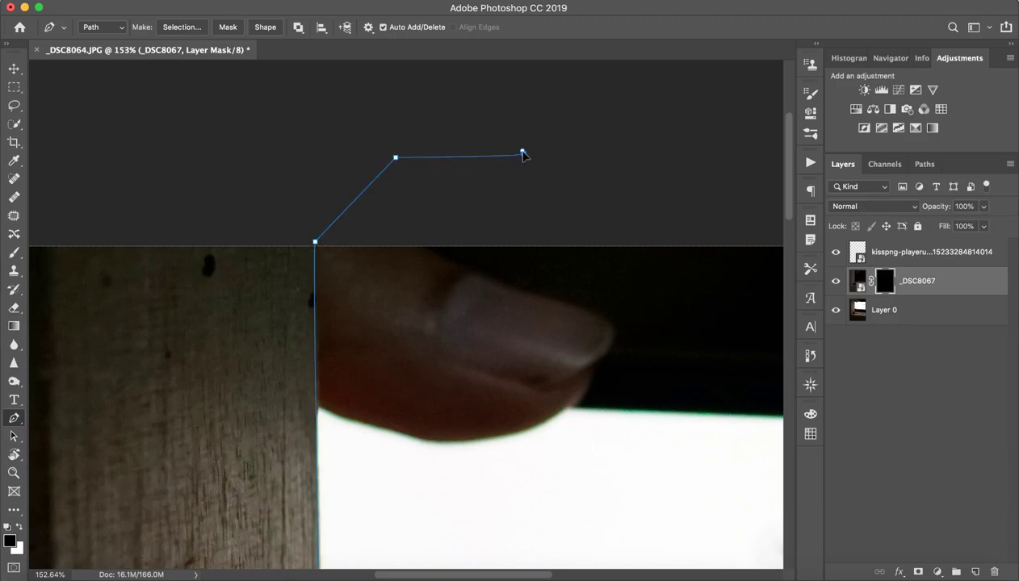
key("z")
left_click_drag(595, 171, 501, 157)
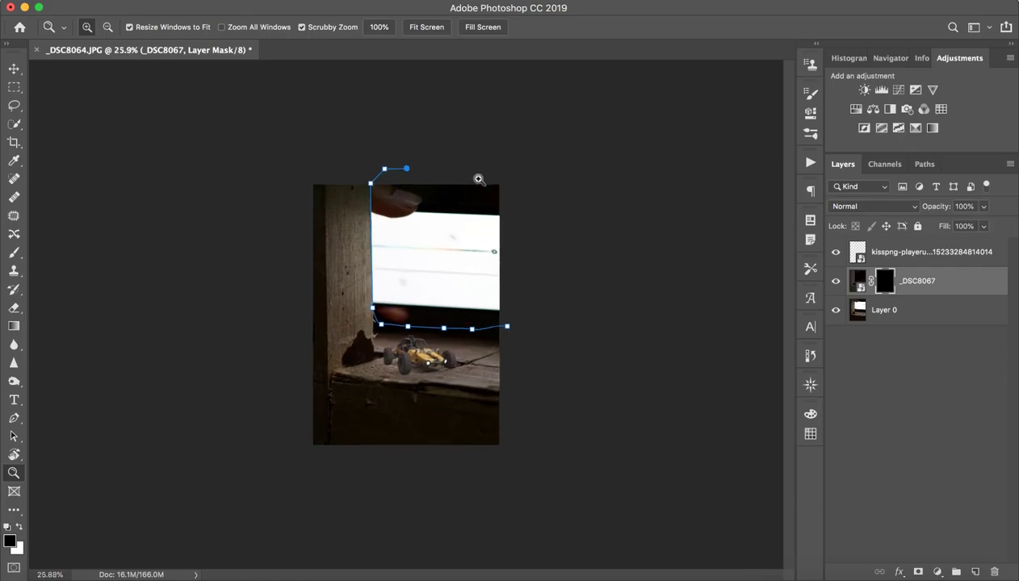
key("p")
left_click(469, 155)
left_click(531, 196)
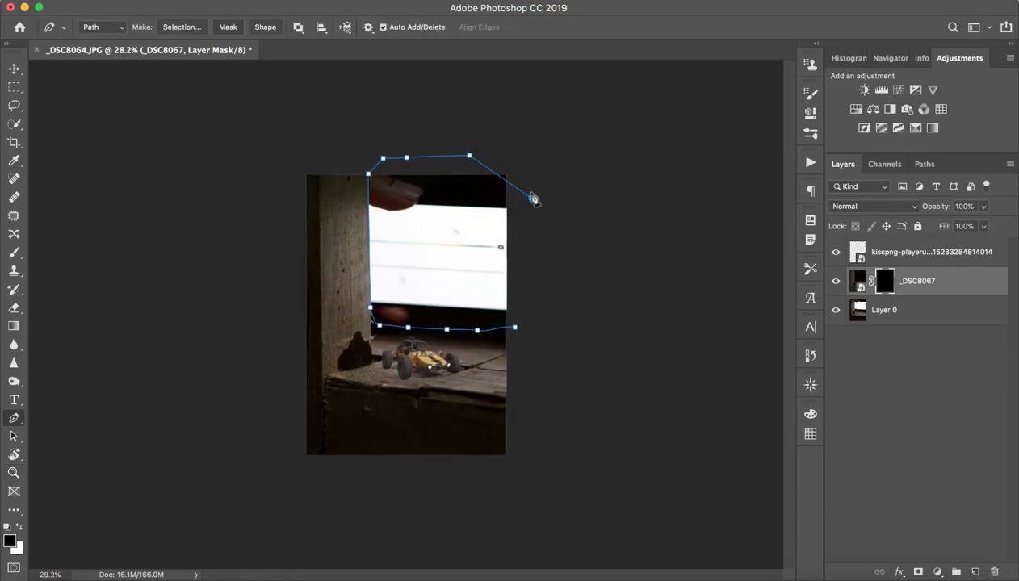
left_click(528, 161)
left_click(525, 216)
left_click(523, 261)
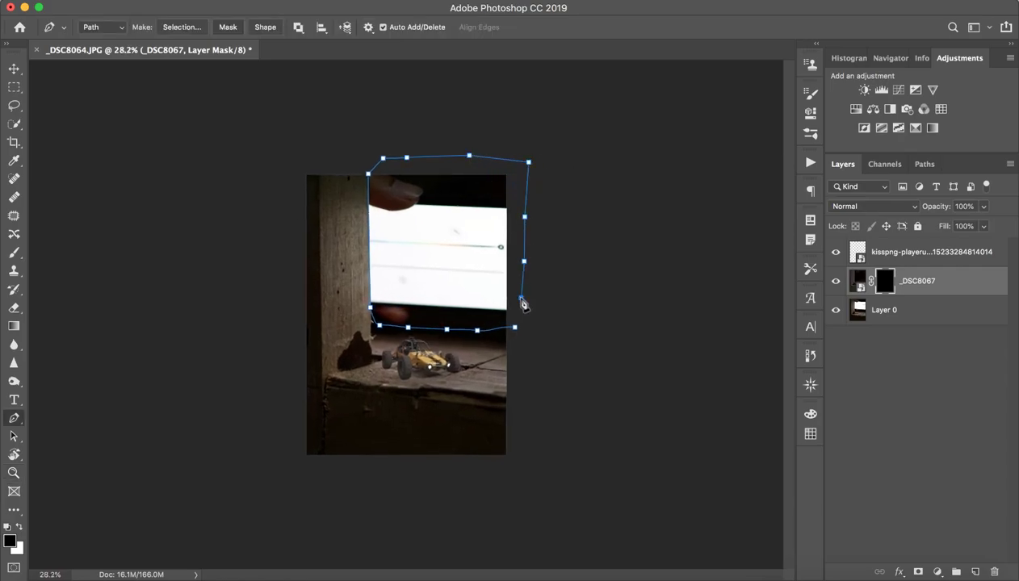
left_click(521, 297)
left_click_drag(515, 327, 525, 305)
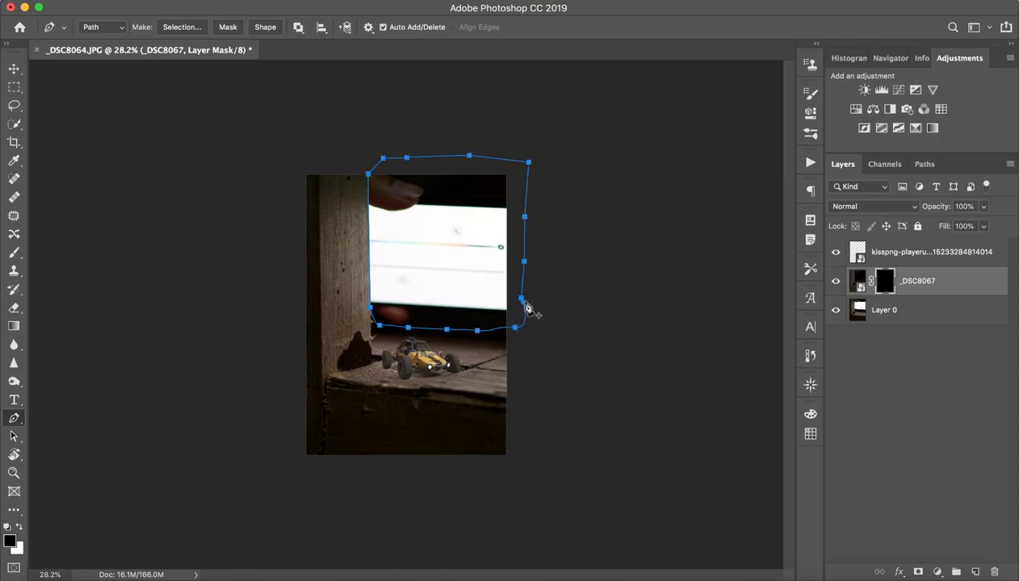
- Convert the closed pen path into a selection
right_click(480, 245)
left_click(537, 302)
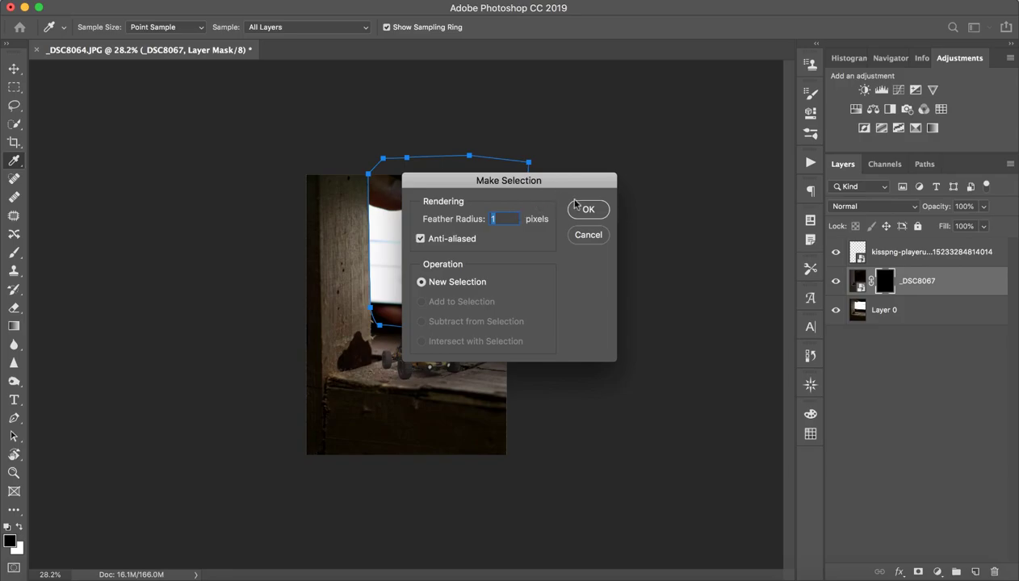
left_click(581, 211)
- Fill the selected mask area with white, then deselect
key("z")
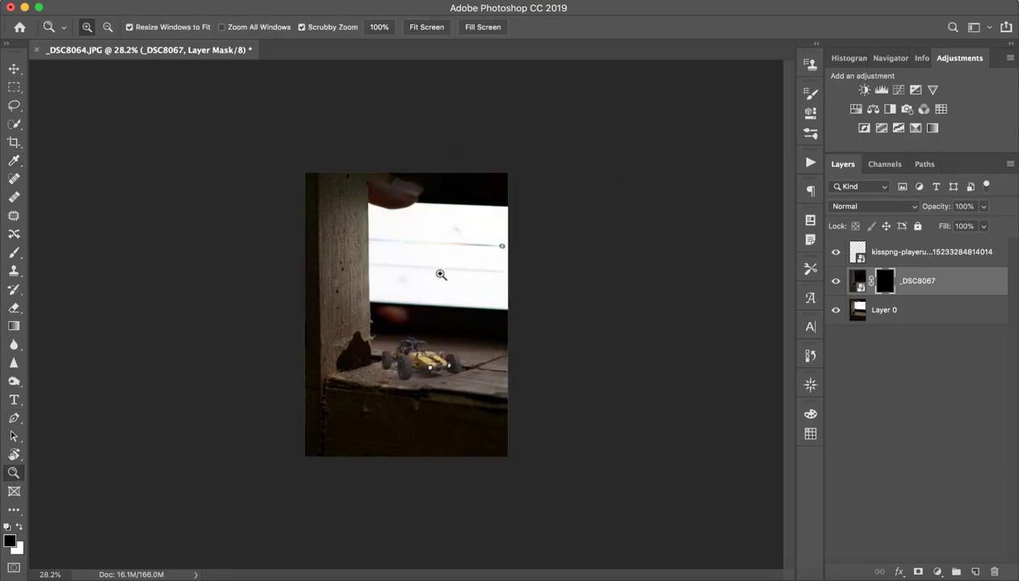
left_click_drag(441, 275, 462, 273)
key("p")
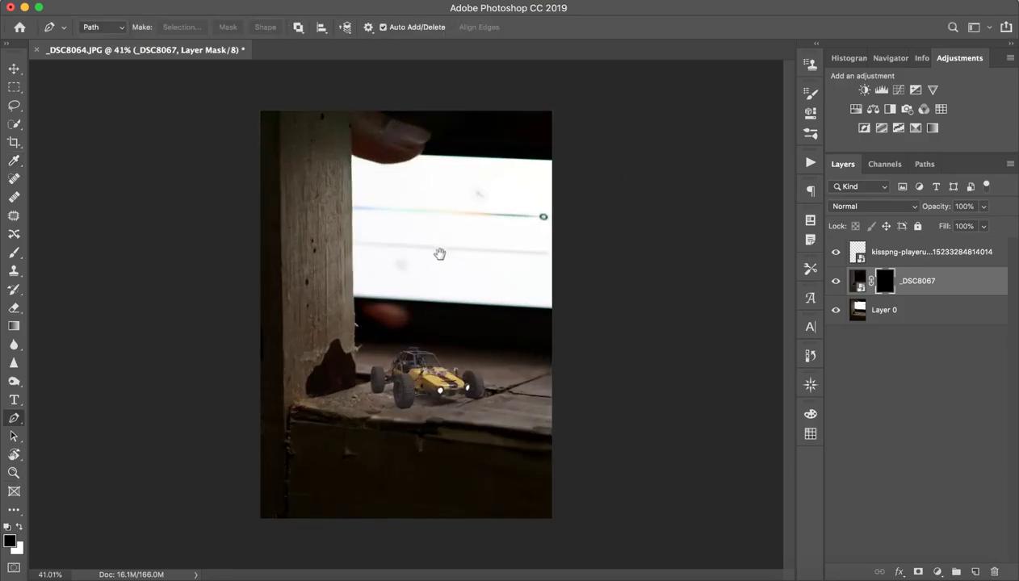
key("x")
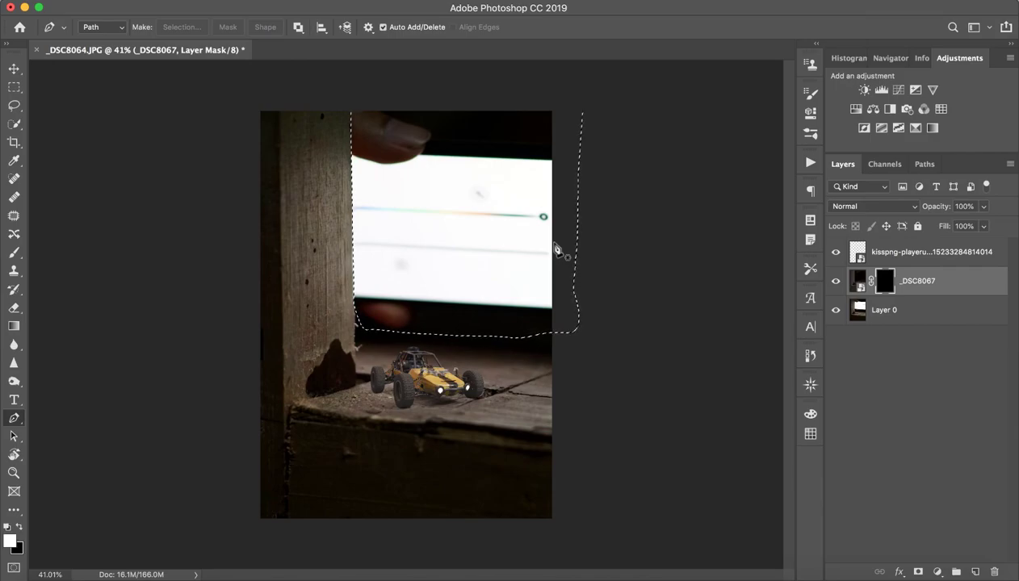
key("alt+BackSpace")
key("ctrl+d")
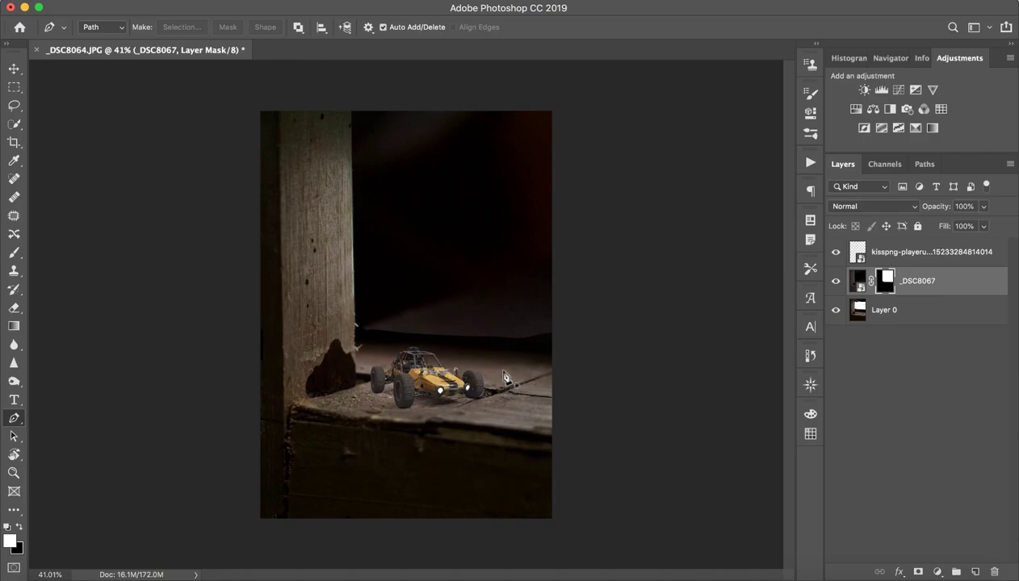
- Brush the layer mask along the horizon band behind the buggy to blend it
key("b")
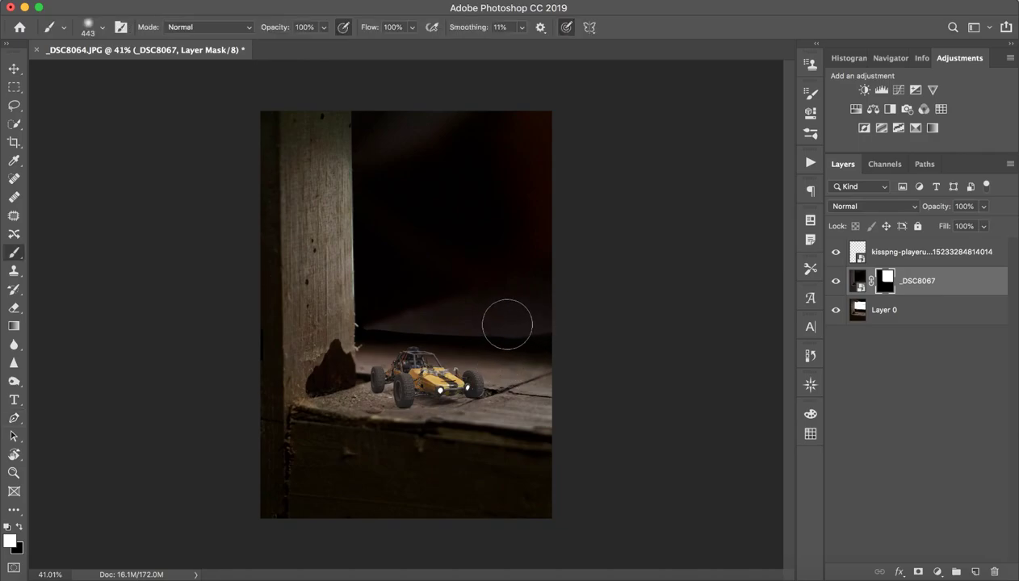
key("z")
left_click_drag(425, 340, 482, 335)
key("b")
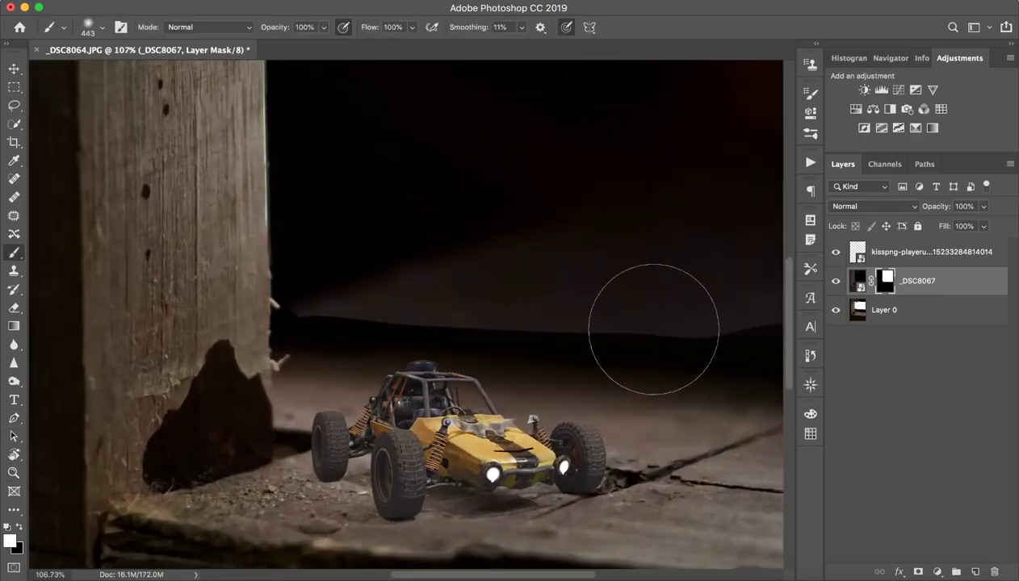
mouse_move(615, 337)
left_mouse_down()
mouse_move(489, 318)
mouse_move(527, 329)
mouse_move(477, 307)
mouse_move(384, 348)
mouse_move(404, 318)
mouse_move(359, 342)
mouse_move(341, 379)
mouse_move(336, 335)
left_mouse_up()
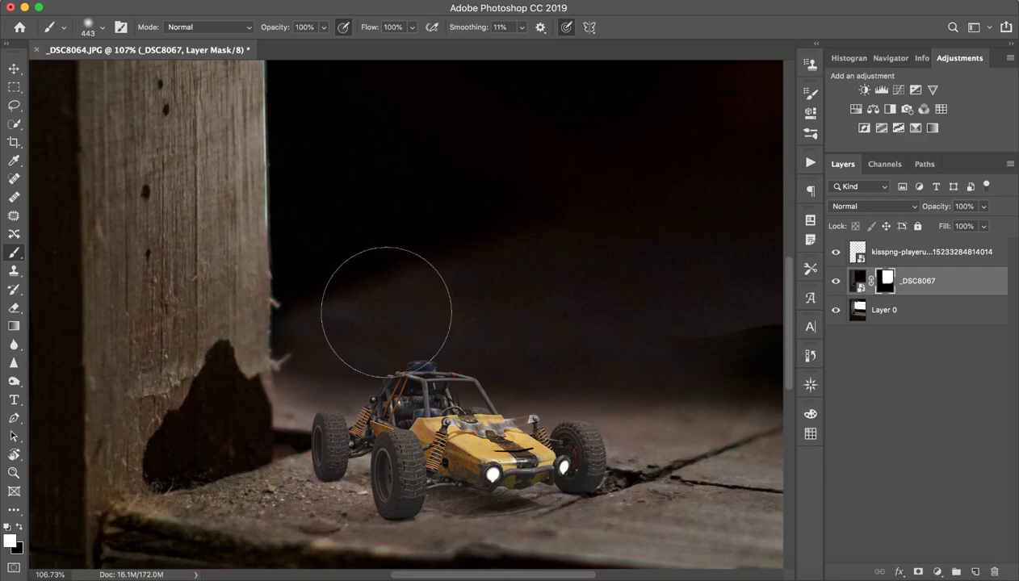
- Zoom in on the post's right edge and shrink the brush to a small size
scroll(371, 243, "right", 10)
scroll(370, 242, "down", 3)
left_click_drag(496, 284, 477, 268)
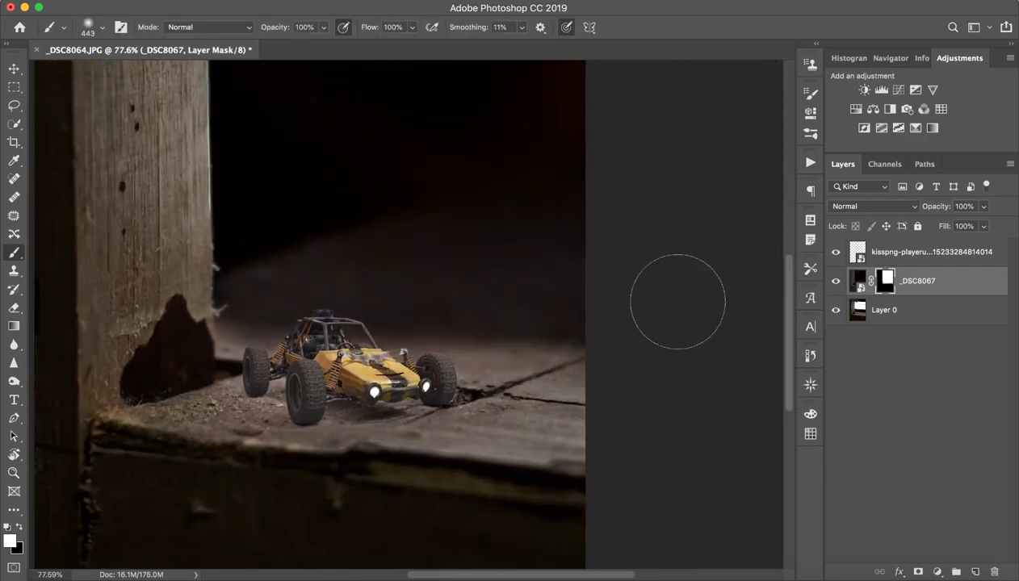
left_click_drag(482, 352, 509, 409)
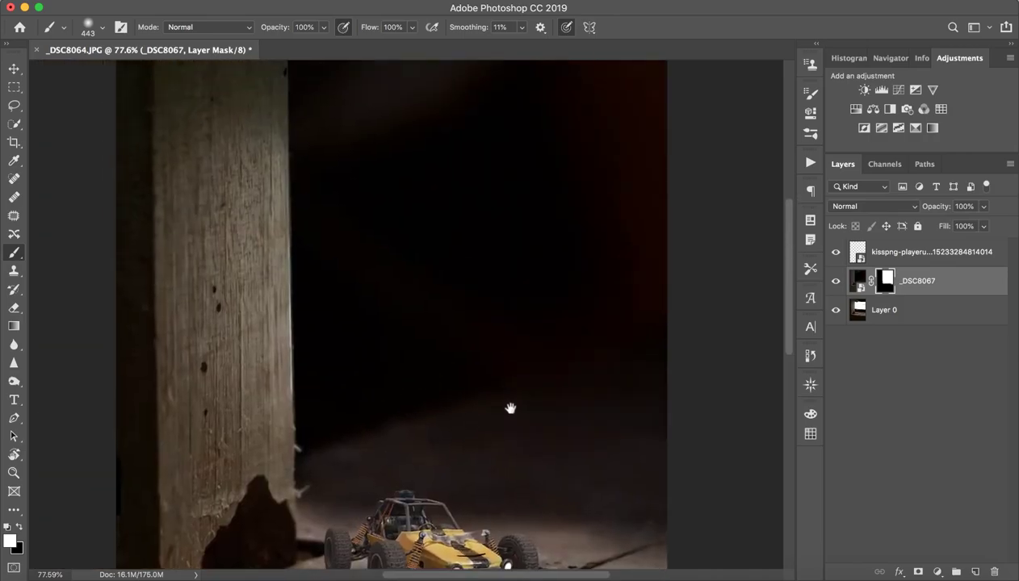
mouse_move(282, 392)
left_mouse_down()
mouse_move(351, 382)
mouse_move(191, 395)
left_mouse_up()
key("b")
left_click_drag(349, 390, 278, 403)
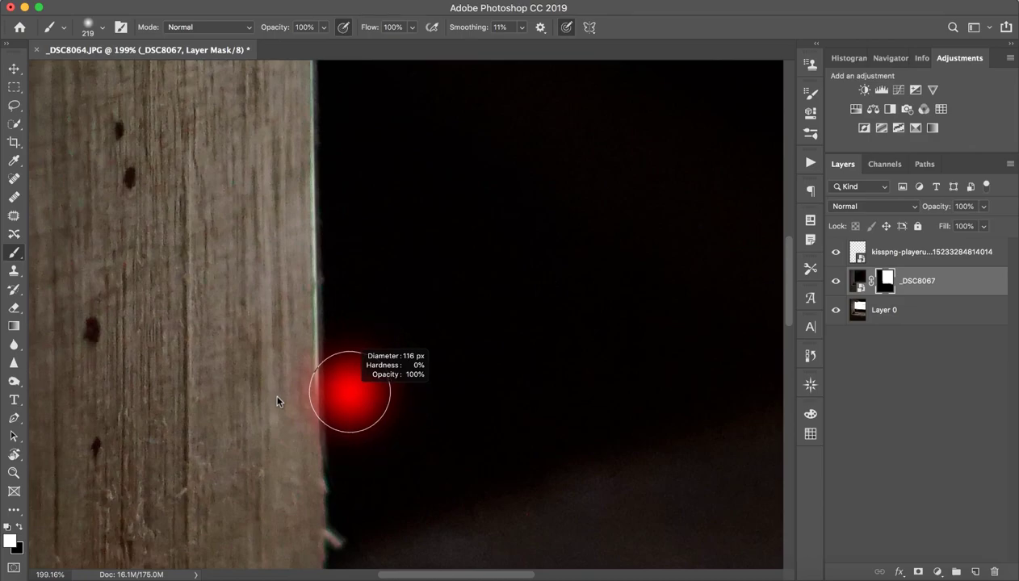
left_click_drag(343, 384, 310, 387)
- Paint black on the mask along the post's right edge, then restore white as foreground
key("x")
left_click_drag(306, 336, 305, 342)
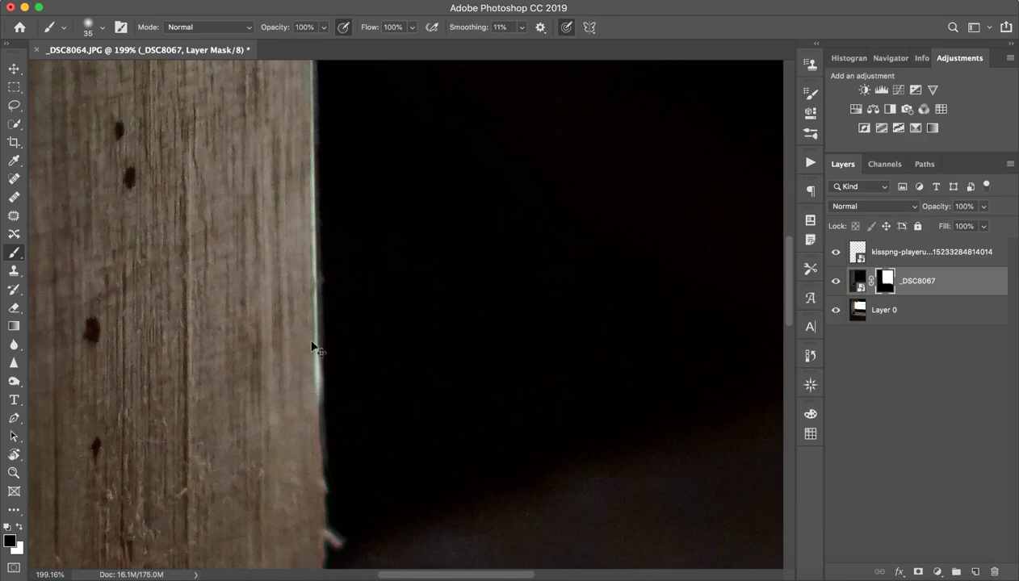
mouse_move(311, 345)
left_mouse_down()
mouse_move(313, 369)
mouse_move(309, 315)
mouse_move(329, 416)
left_mouse_up()
key("x")
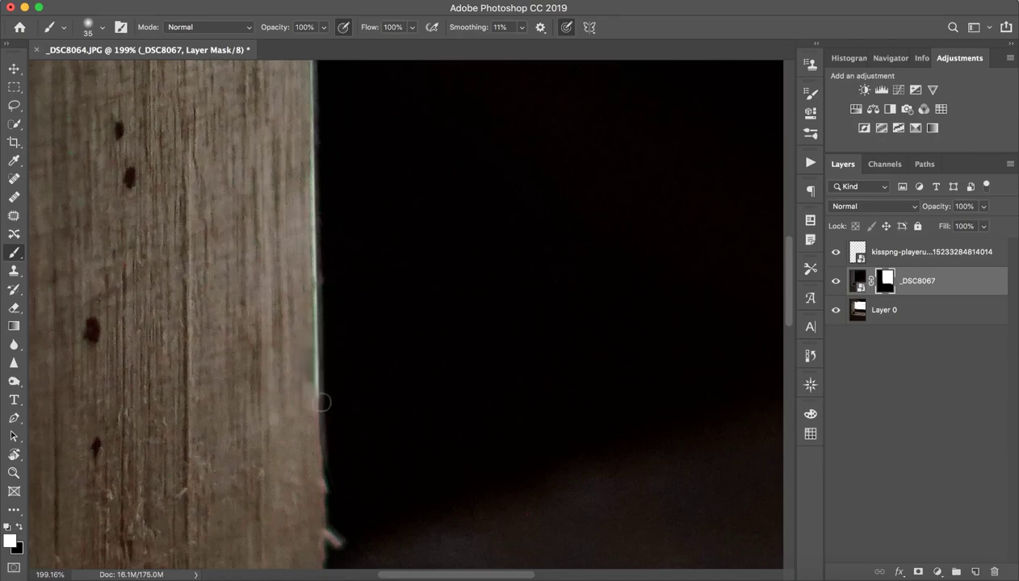
key("z")
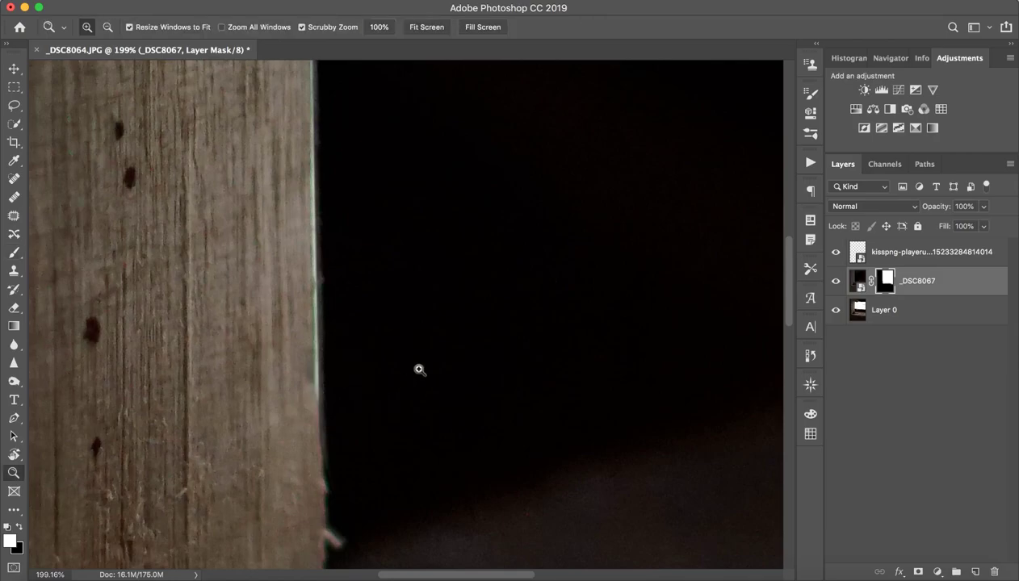
mouse_move(420, 370)
left_mouse_down()
mouse_move(371, 374)
mouse_move(386, 377)
left_mouse_up()
key("b")
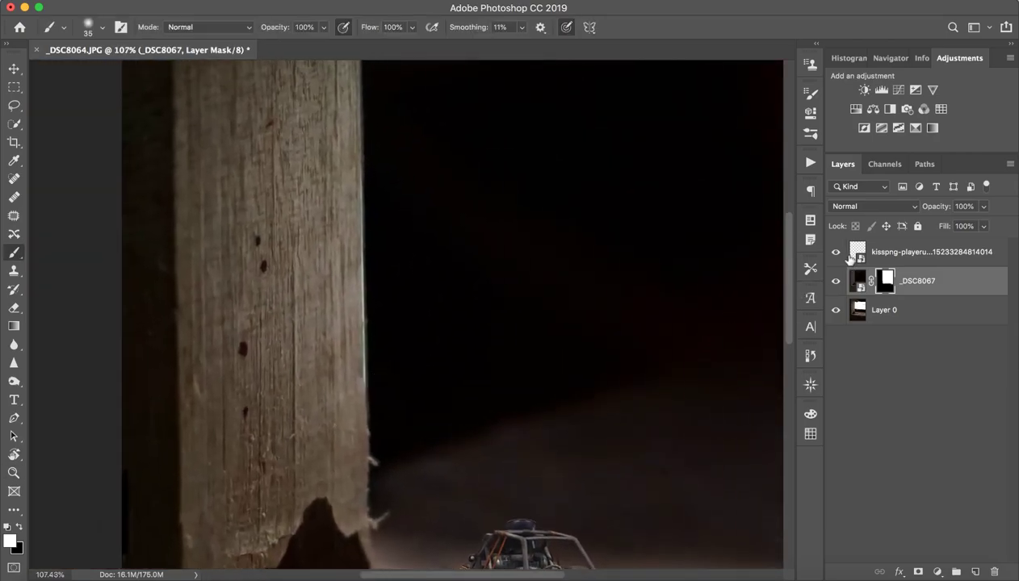
- Stamp all visible layers into a new merged Layer 1 above _DSC8067
left_click(837, 253)
left_click(912, 256)
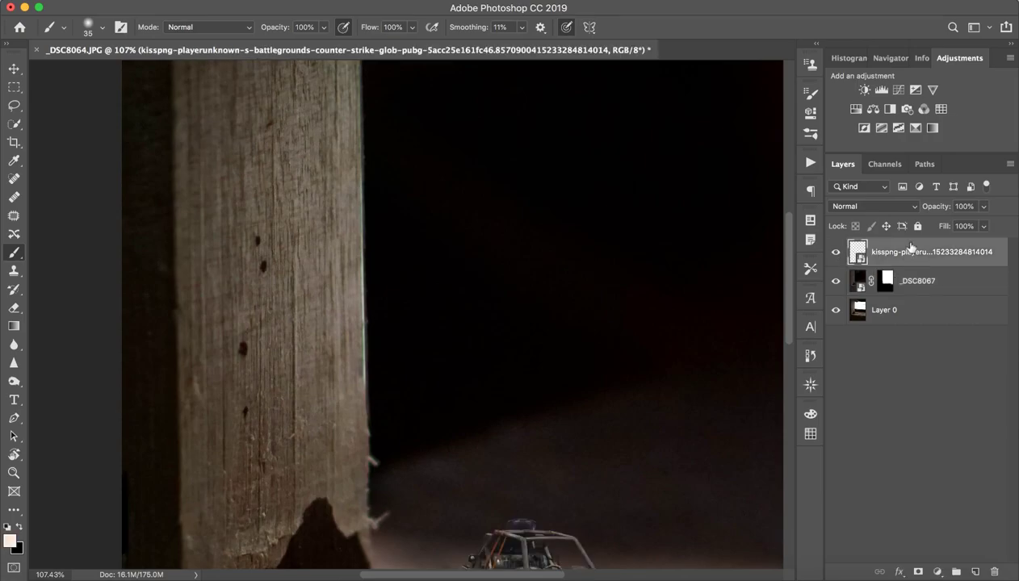
key("ctrl+alt+shift+e")
key("ctrl+z")
left_click_drag(932, 283, 957, 260)
key("ctrl+alt+shift+e")
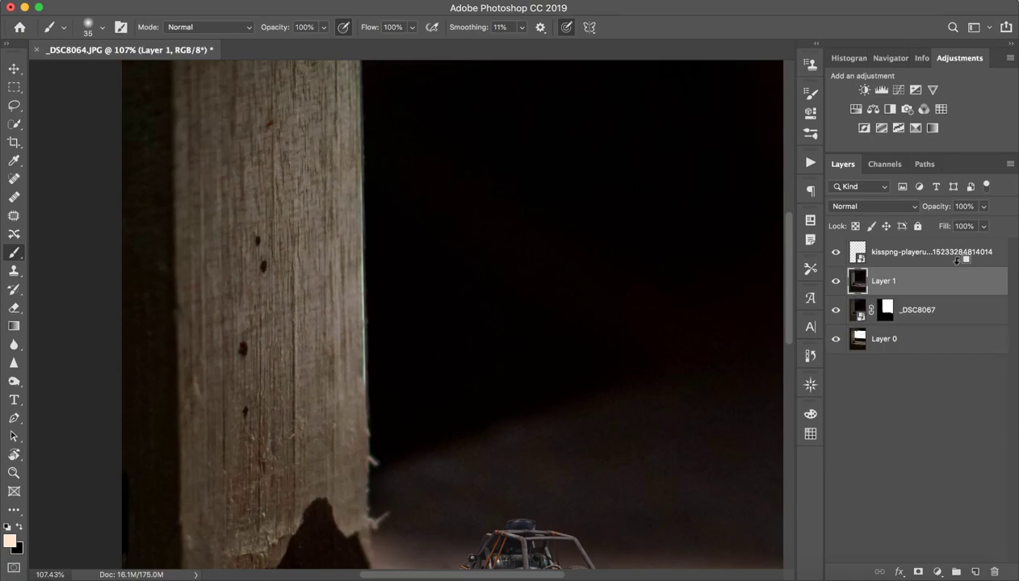
key("ctrl+z")
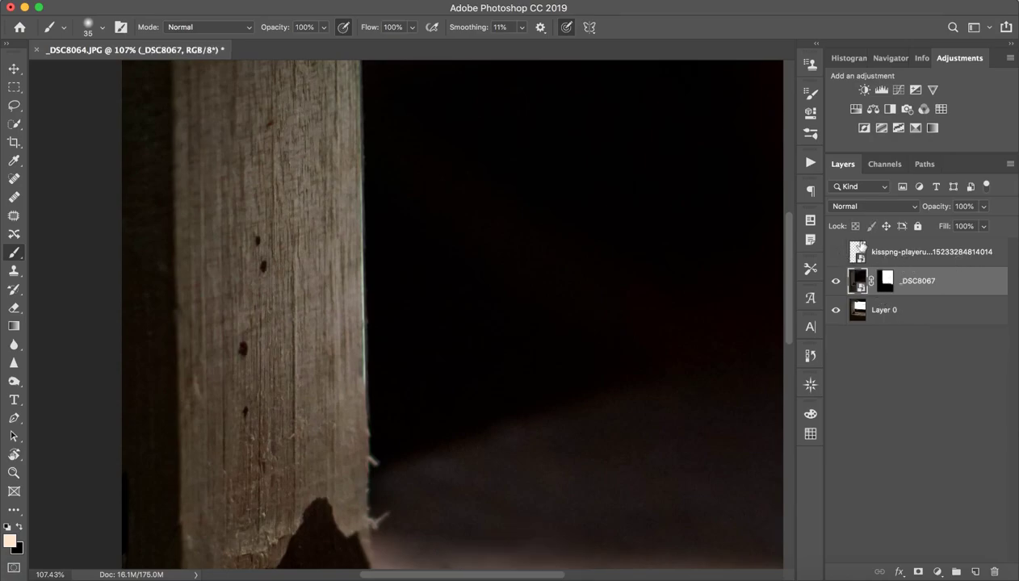
key("ctrl+alt+shift+e")
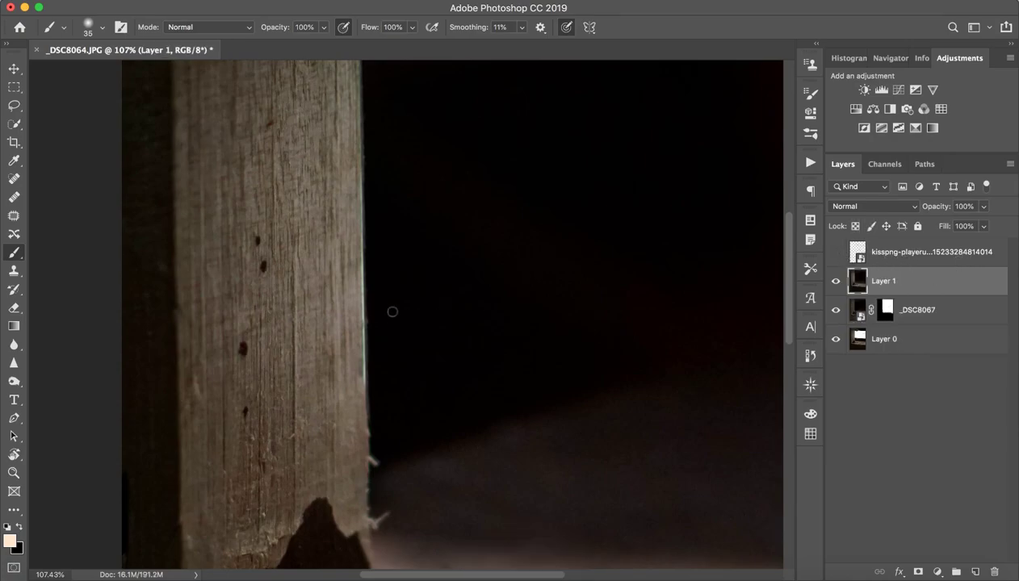
- Zoom in close on the wooden post's right edge for clone retouching
left_click_drag(439, 280, 471, 284)
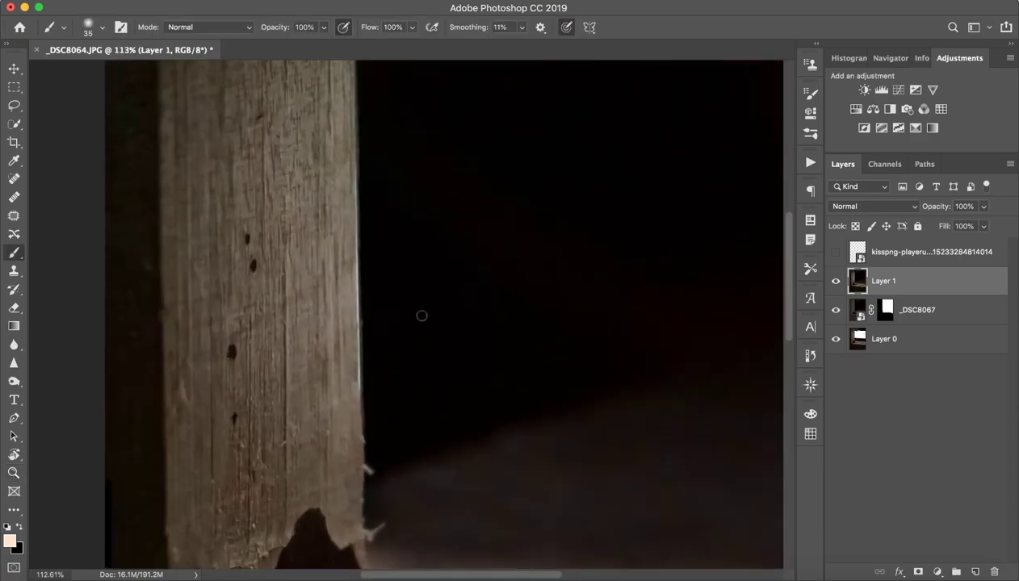
left_click_drag(341, 131, 343, 298)
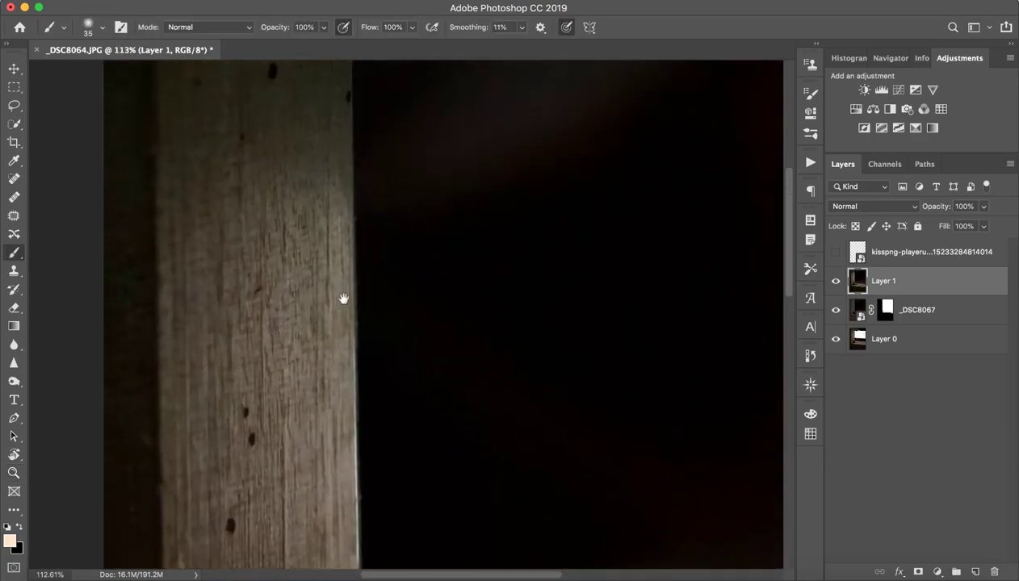
mouse_move(356, 378)
left_mouse_down()
mouse_move(348, 245)
mouse_move(359, 370)
mouse_move(396, 391)
left_mouse_up()
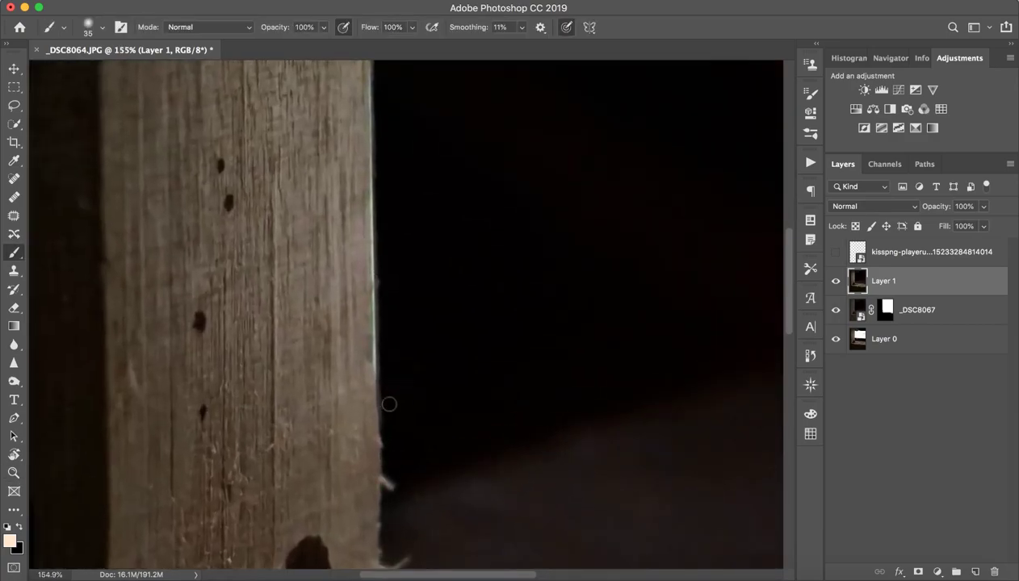
key("s")
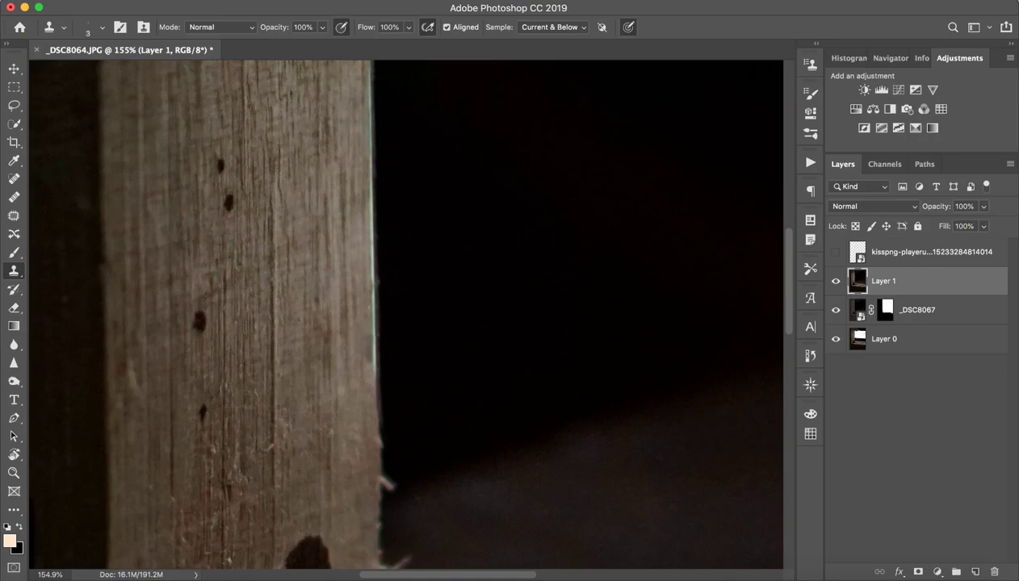
- With an 80 px Clone Stamp, sample nearby wood and clone over the bright edge line
left_click_drag(454, 326, 496, 326)
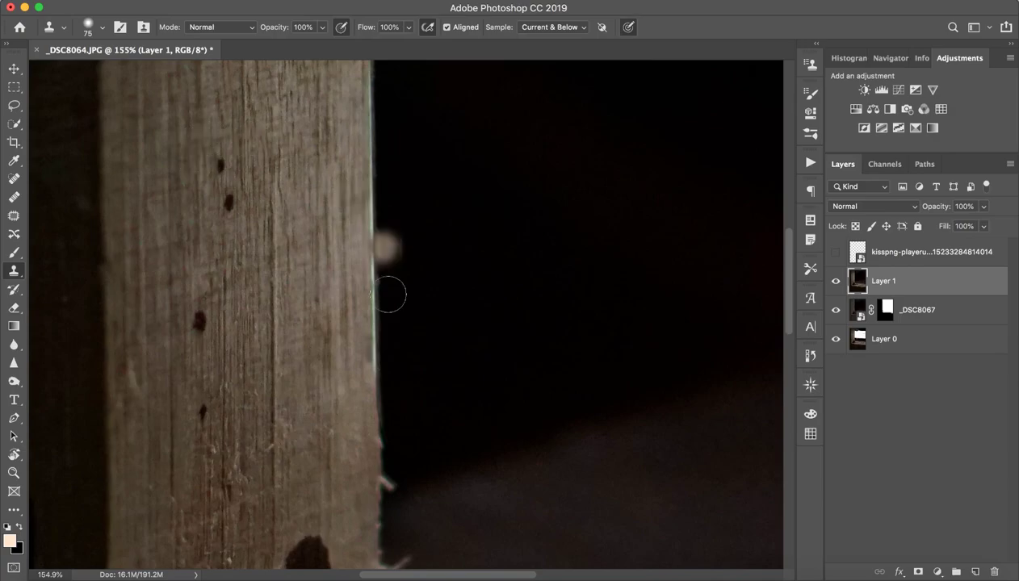
left_click_drag(420, 323, 452, 216)
left_click_drag(458, 164, 428, 525)
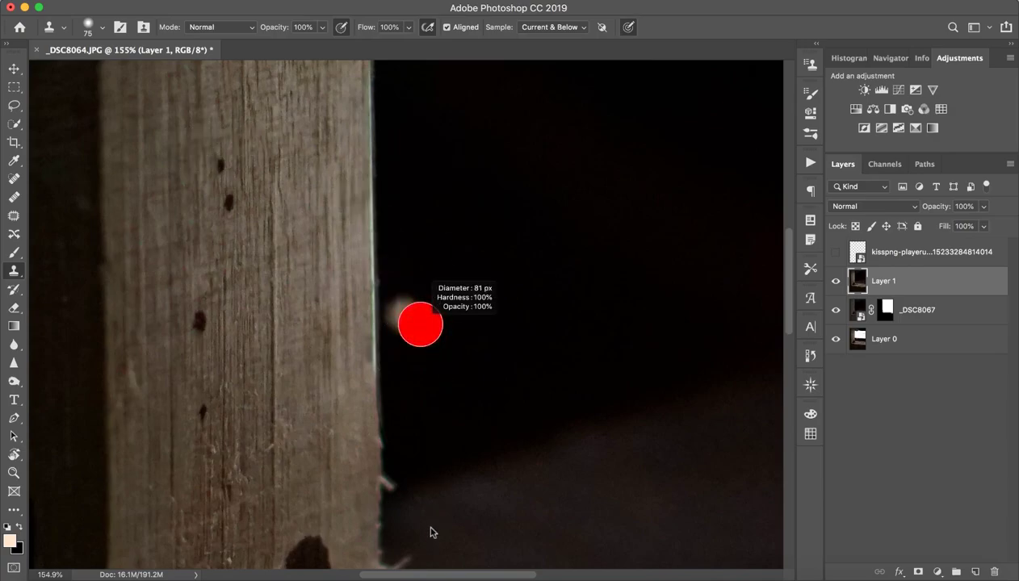
left_click(373, 386, "alt")
left_click_drag(375, 373, 373, 267)
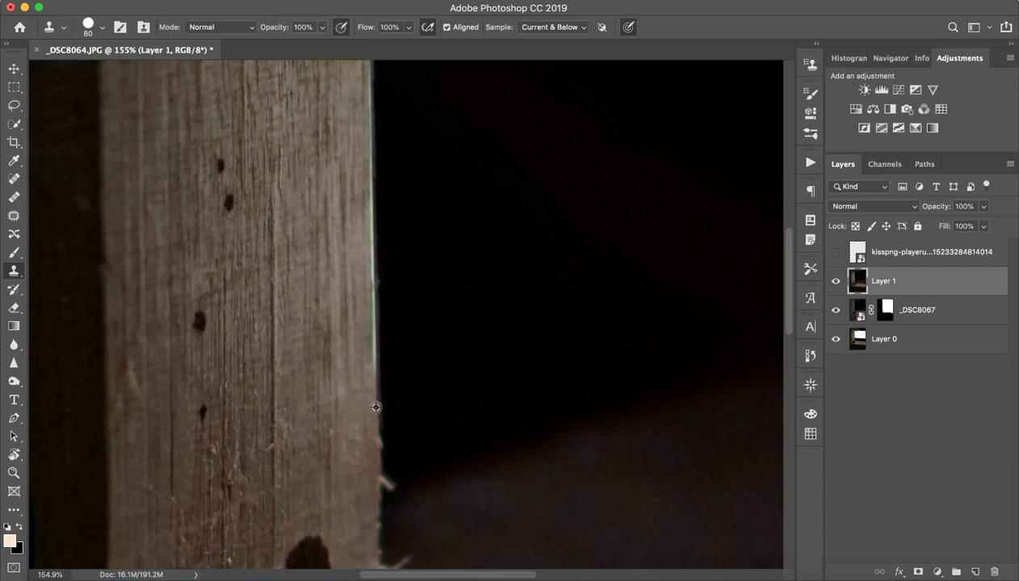
left_click(376, 399, "alt")
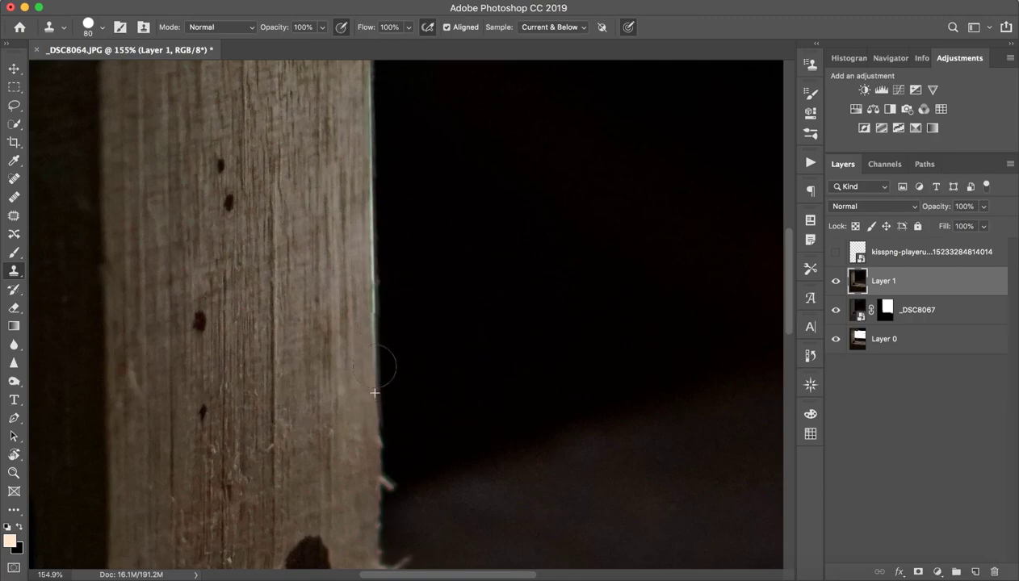
left_click_drag(380, 360, 382, 314)
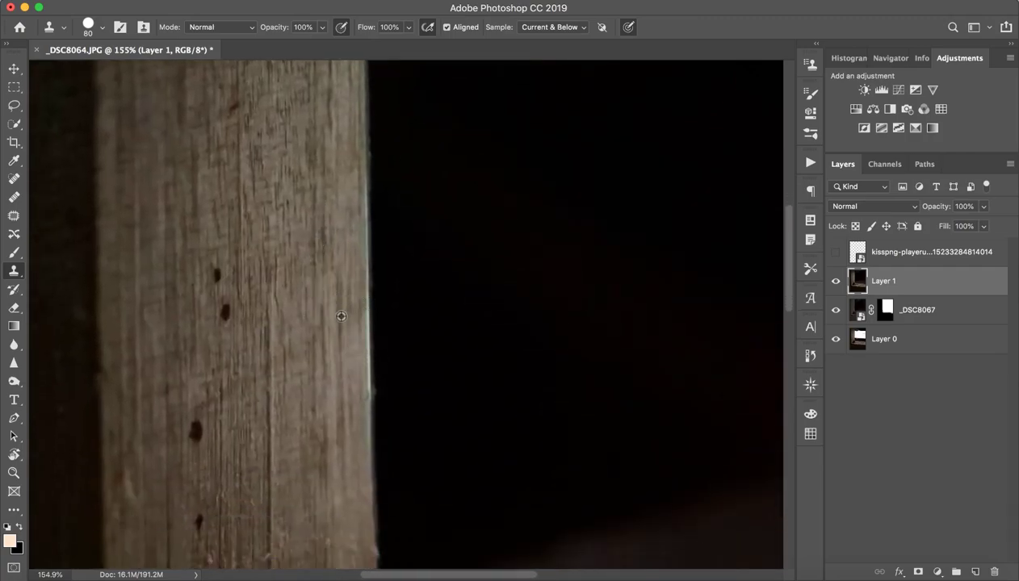
- Retouch the post edge's bright fringe with a 23 px clone brush, then scroll to the base
left_click_drag(345, 316, 313, 316)
left_click_drag(343, 153, 338, 218)
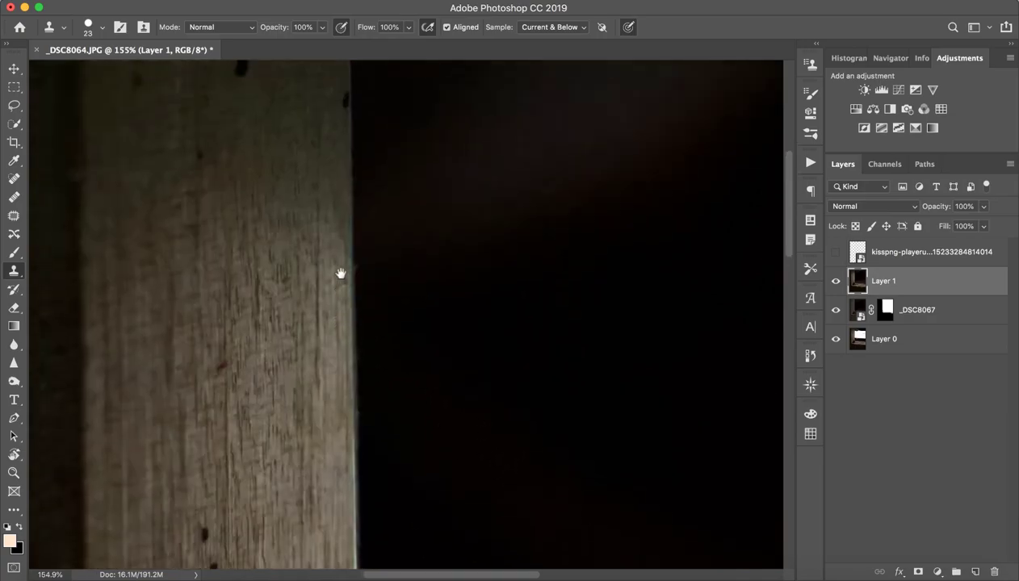
left_click_drag(350, 184, 351, 330)
left_click_drag(346, 294, 345, 234)
scroll(341, 291, "down", 4)
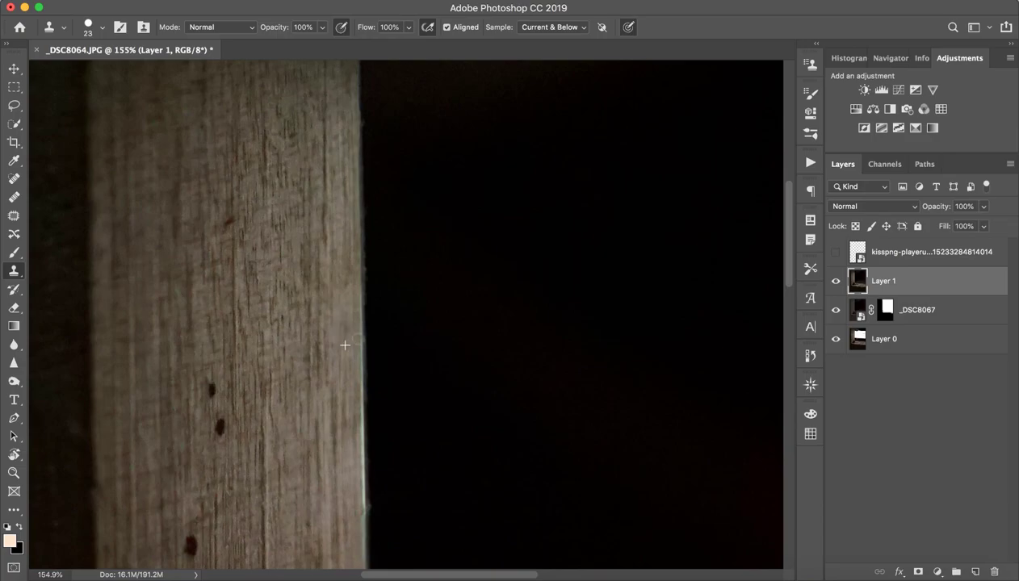
scroll(353, 333, "down", 3)
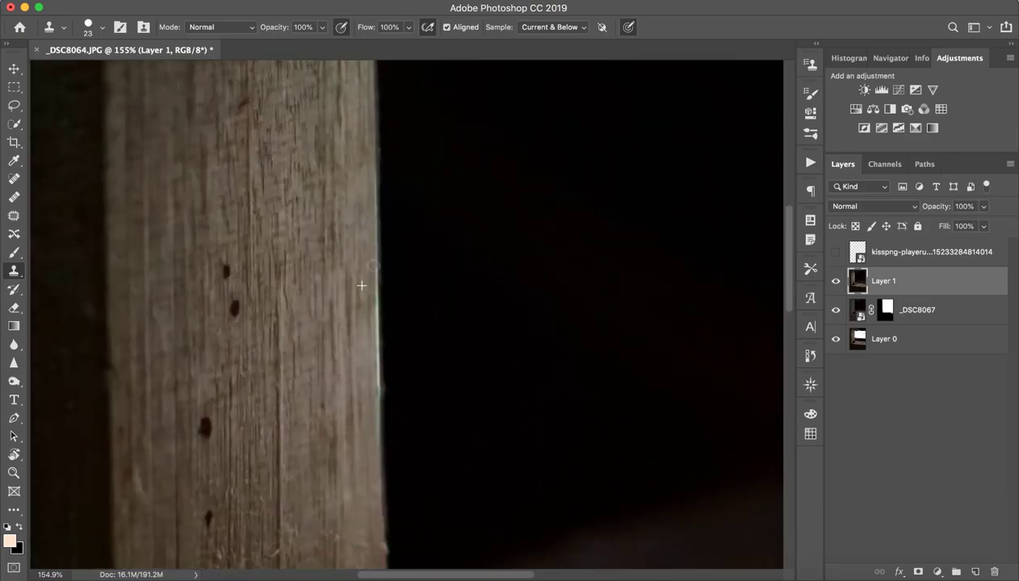
scroll(364, 291, "down", 2)
scroll(367, 267, "down", 2)
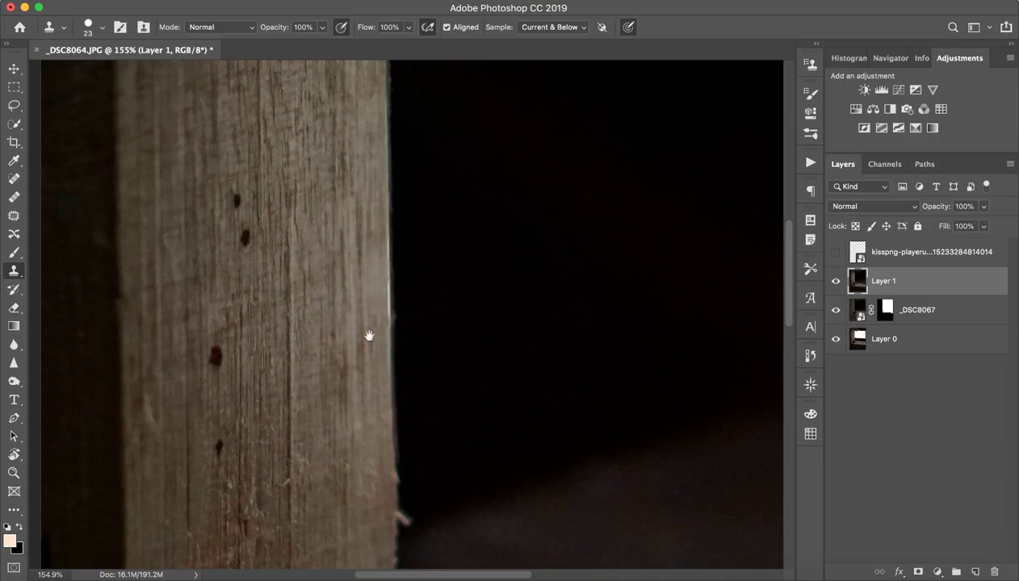
left_click_drag(369, 336, 368, 290)
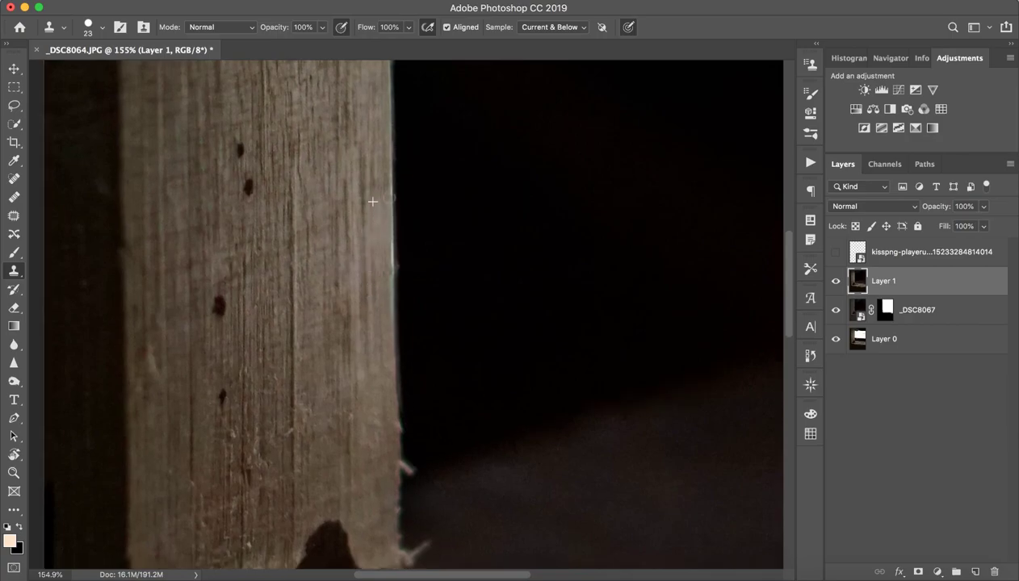
left_click_drag(363, 201, 371, 90)
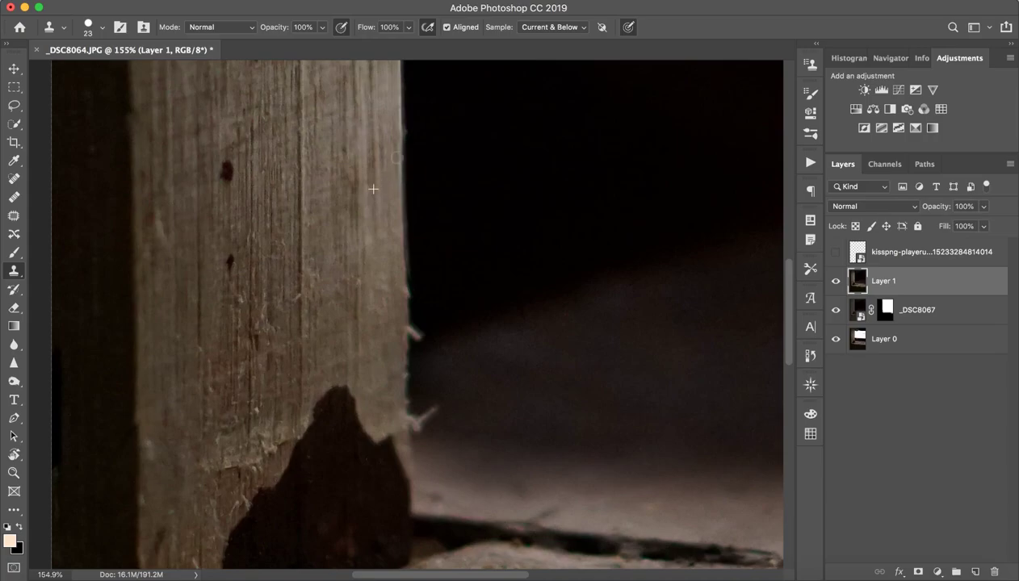
- Zoom out to check the whole photo, then zoom in on the dark notch at the post base
scroll(353, 243, "up", 2)
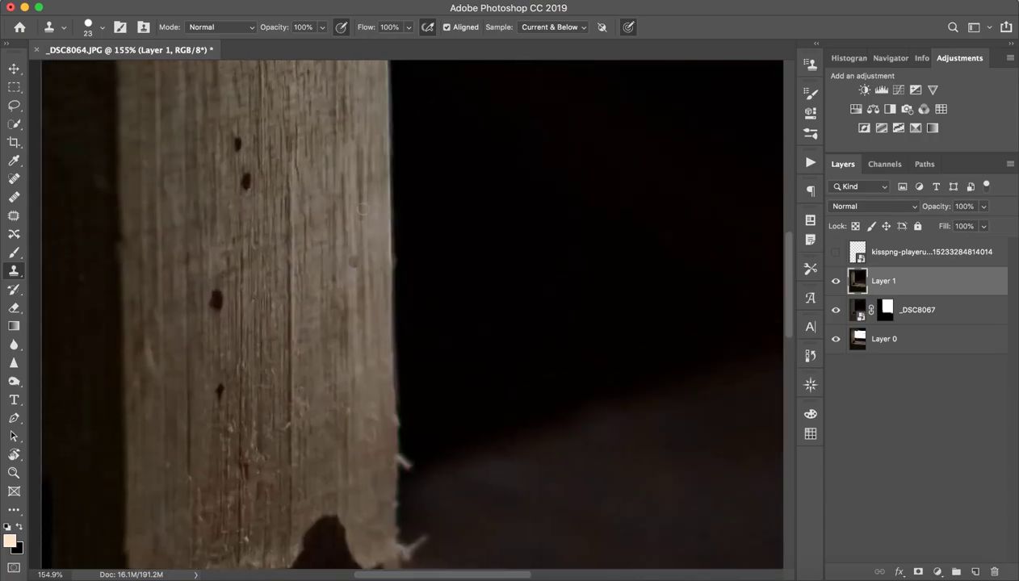
key("z")
mouse_move(523, 231)
left_mouse_down()
mouse_move(408, 235)
mouse_move(460, 229)
mouse_move(471, 207)
left_mouse_up()
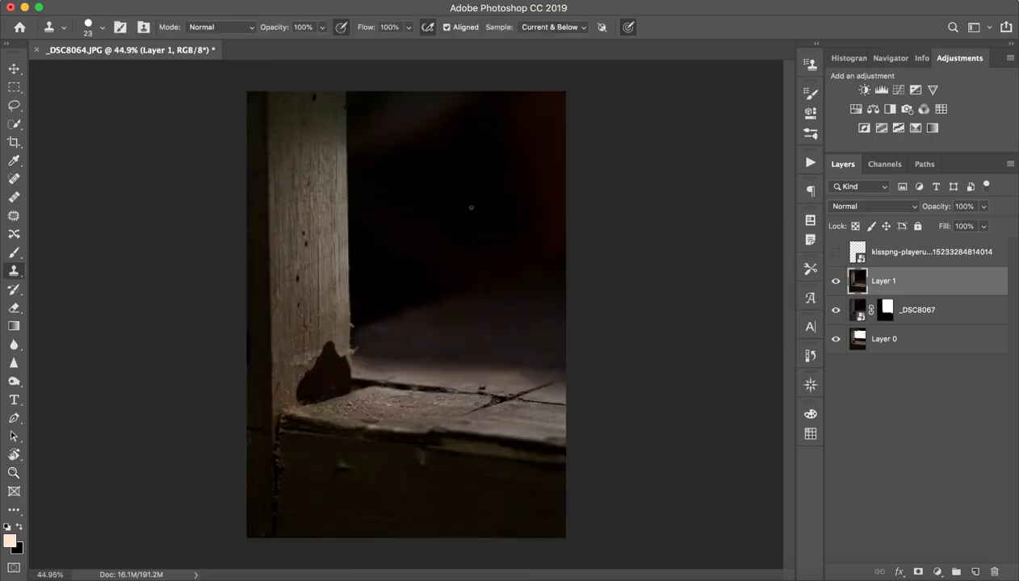
key("z")
left_click_drag(326, 323, 353, 334)
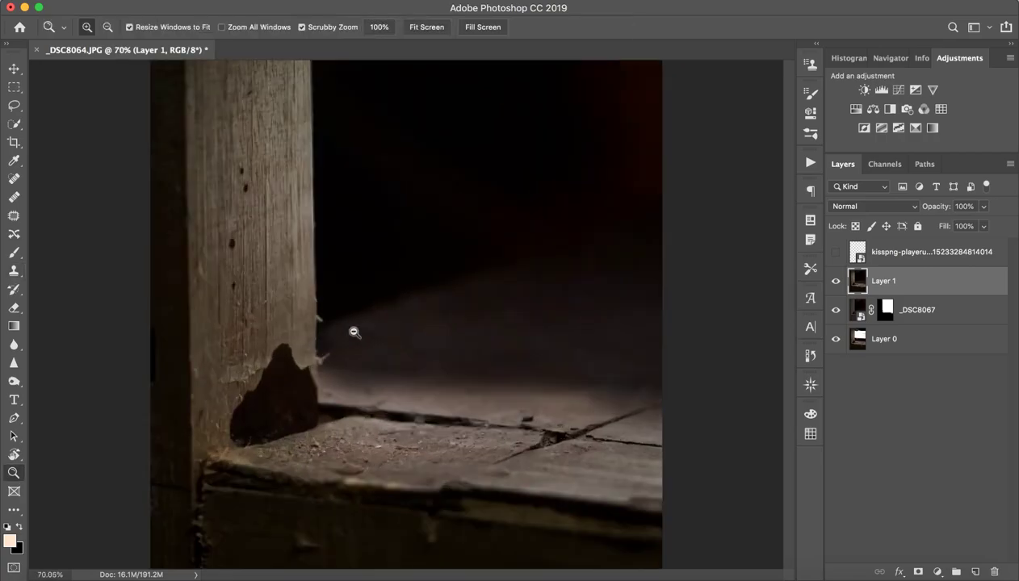
key("s")
mouse_move(278, 326)
left_mouse_down()
mouse_move(365, 289)
mouse_move(357, 273)
mouse_move(395, 273)
mouse_move(388, 217)
left_mouse_up()
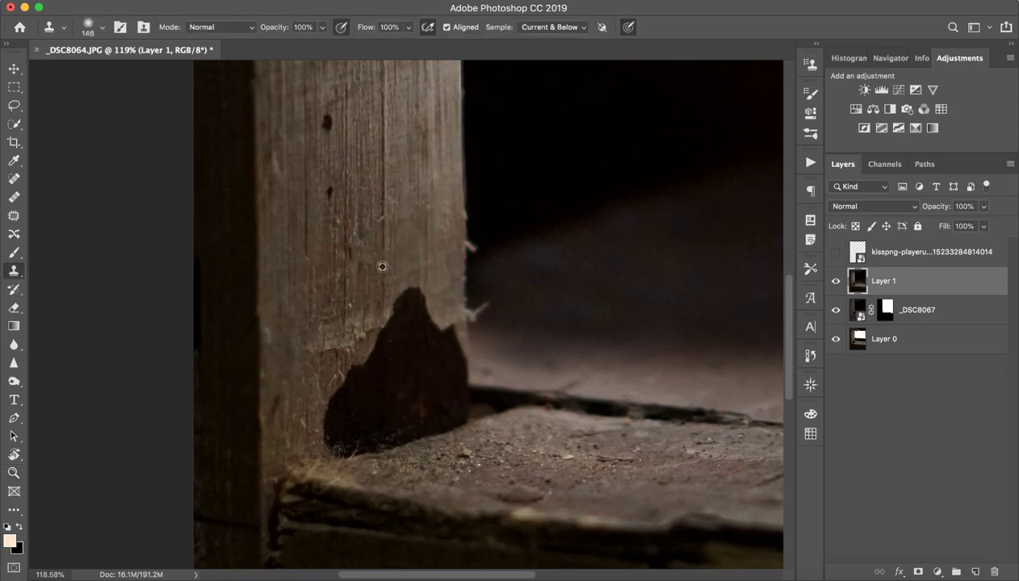
- Resample post wood repeatedly and clone it over the dark notch at the base
left_click_drag(380, 266, 411, 308)
left_click(373, 298, "alt")
mouse_move(376, 355)
left_mouse_down()
mouse_move(336, 386)
mouse_move(325, 428)
mouse_move(371, 421)
left_mouse_up()
left_click(345, 288, "alt")
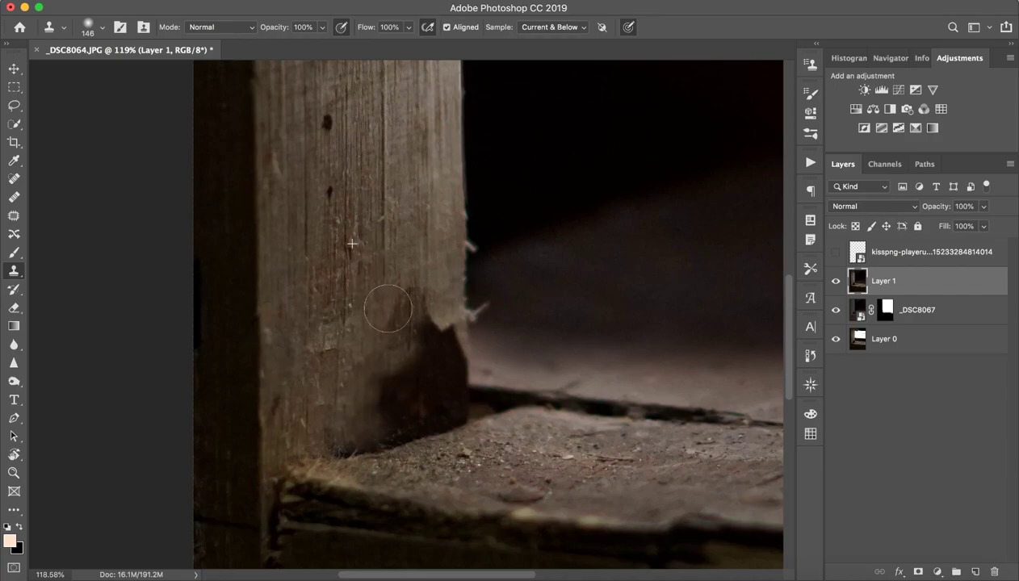
left_click_drag(387, 309, 399, 376)
left_click(371, 264, "alt")
mouse_move(429, 311)
left_mouse_down()
mouse_move(435, 349)
mouse_move(407, 377)
mouse_move(392, 420)
left_mouse_up()
left_click(356, 282, "alt")
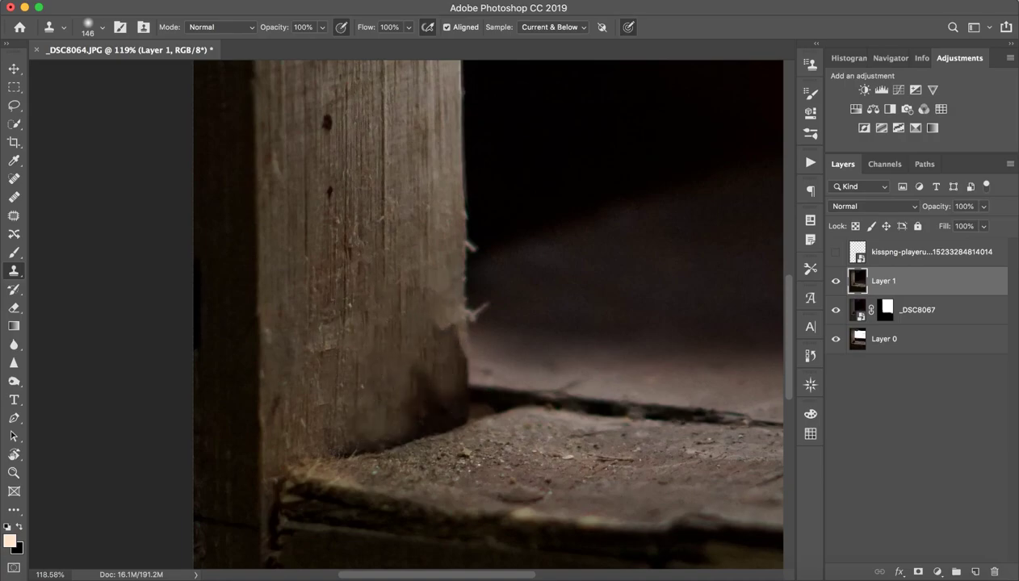
left_click_drag(361, 386, 353, 420)
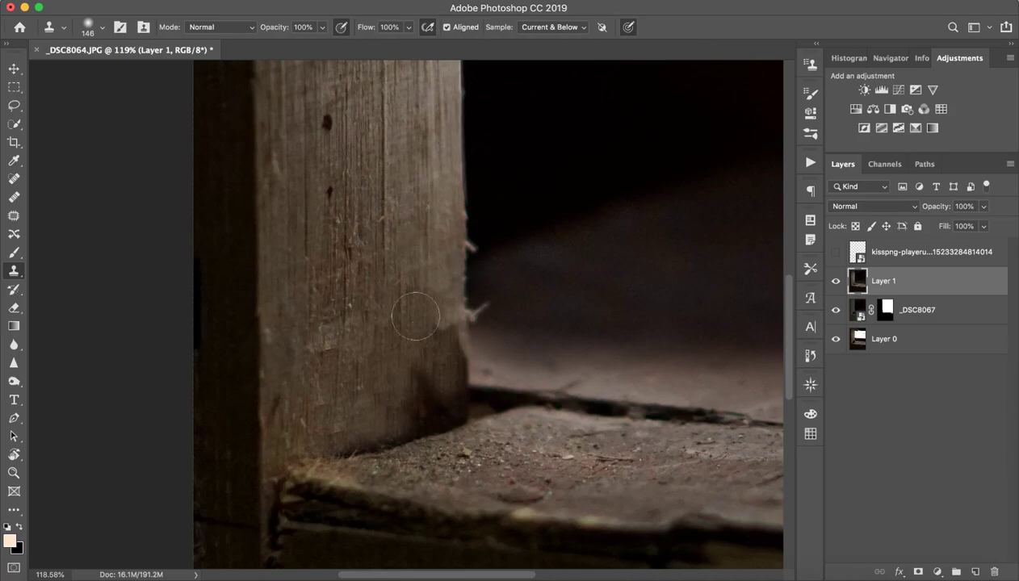
- Smooth the filled notch and even out the wood texture along the lower post
mouse_move(421, 371)
left_mouse_down()
mouse_move(393, 421)
mouse_move(375, 416)
left_mouse_up()
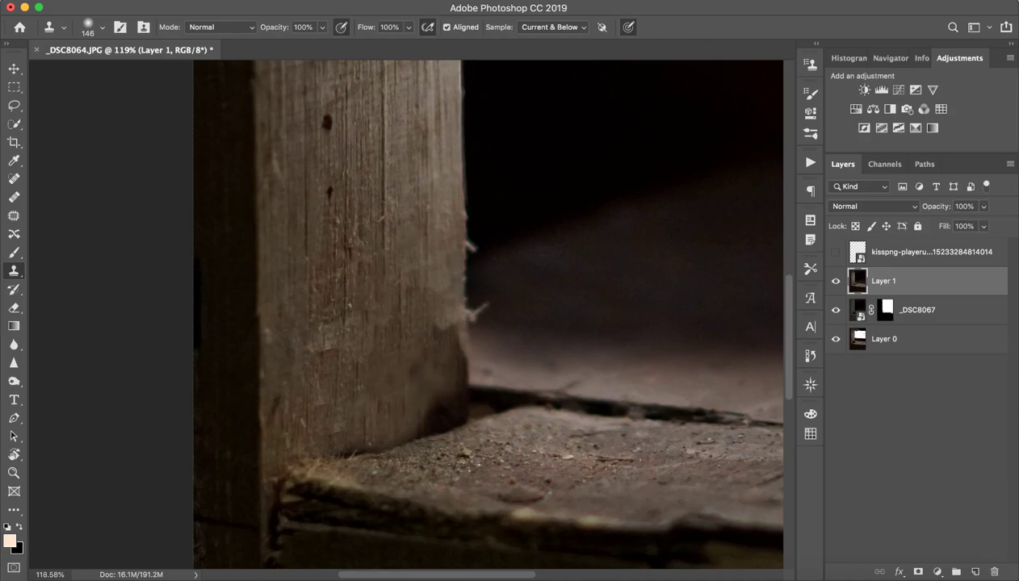
mouse_move(402, 329)
left_mouse_down()
mouse_move(432, 323)
mouse_move(446, 391)
mouse_move(415, 420)
mouse_move(382, 385)
mouse_move(399, 363)
left_mouse_up()
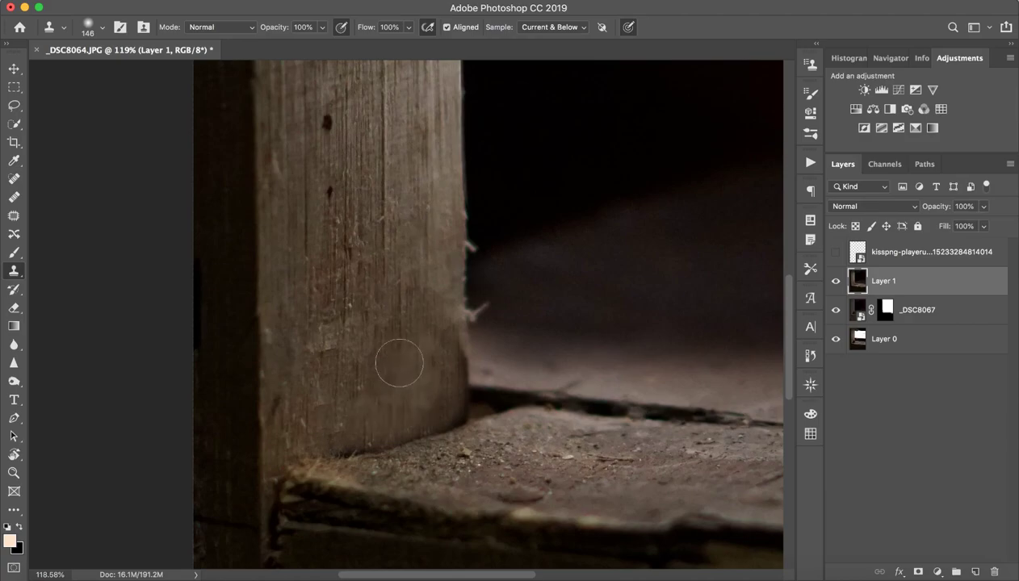
mouse_move(410, 268)
left_mouse_down()
mouse_move(400, 284)
mouse_move(411, 382)
left_mouse_up()
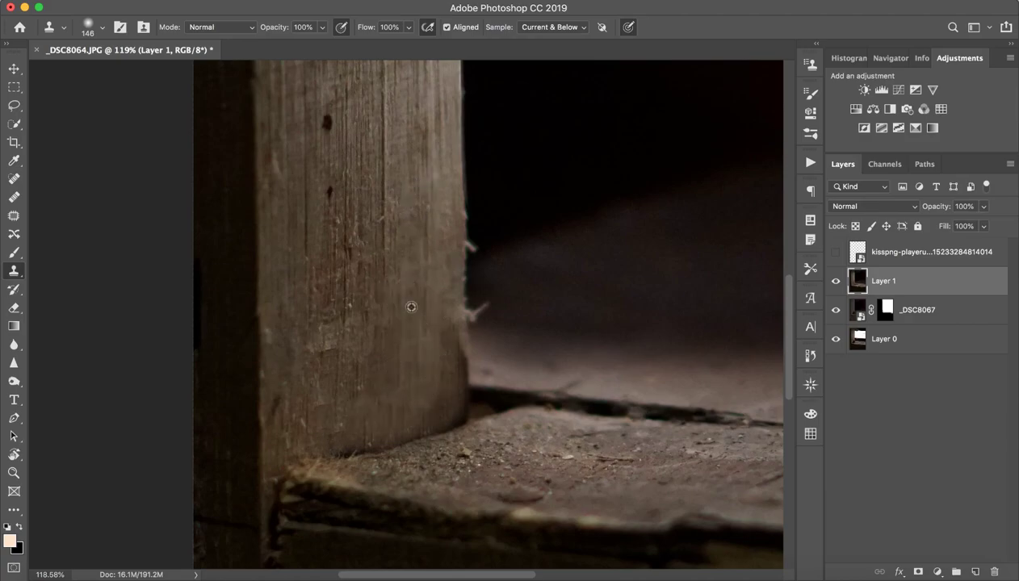
mouse_move(430, 325)
left_mouse_down()
mouse_move(432, 364)
mouse_move(387, 375)
left_mouse_up()
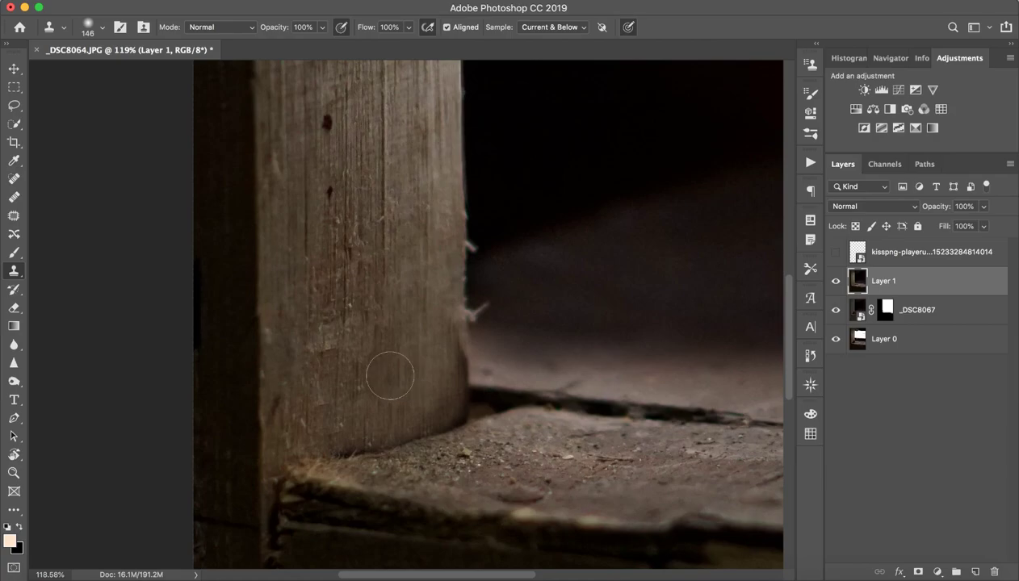
left_click(310, 270, "alt")
mouse_move(329, 353)
left_mouse_down()
mouse_move(339, 423)
mouse_move(408, 372)
left_mouse_up()
- Review the retouched post at 100% and clone subtle texture onto it
key("z")
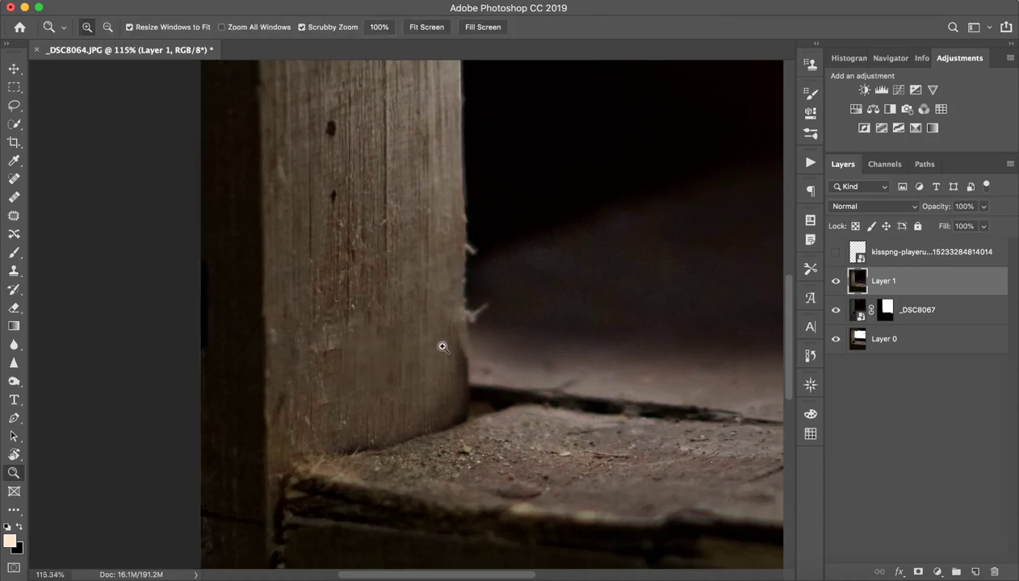
left_click_drag(441, 346, 429, 333)
key("ctrl+1")
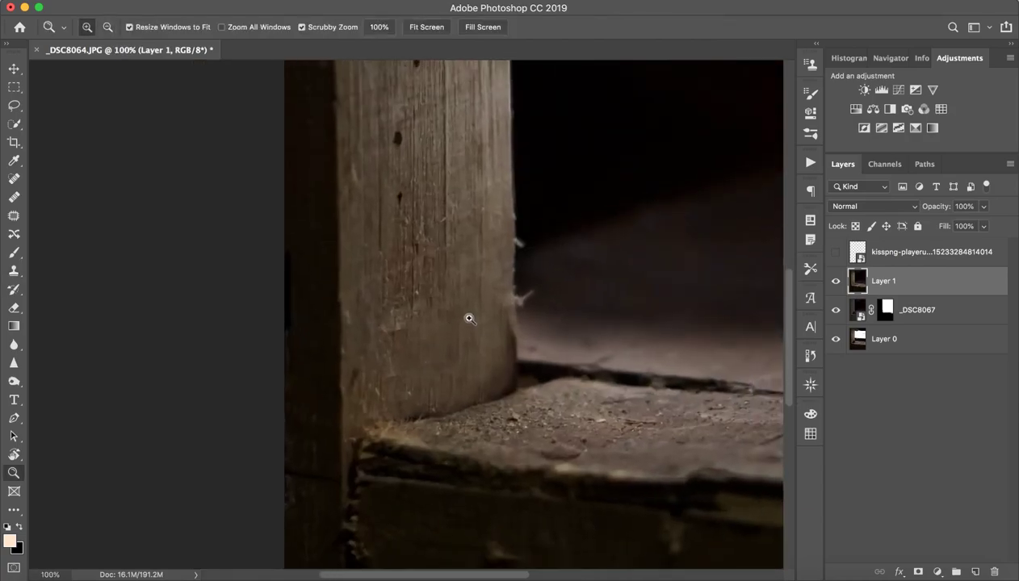
key("s")
left_click_drag(392, 369, 400, 321)
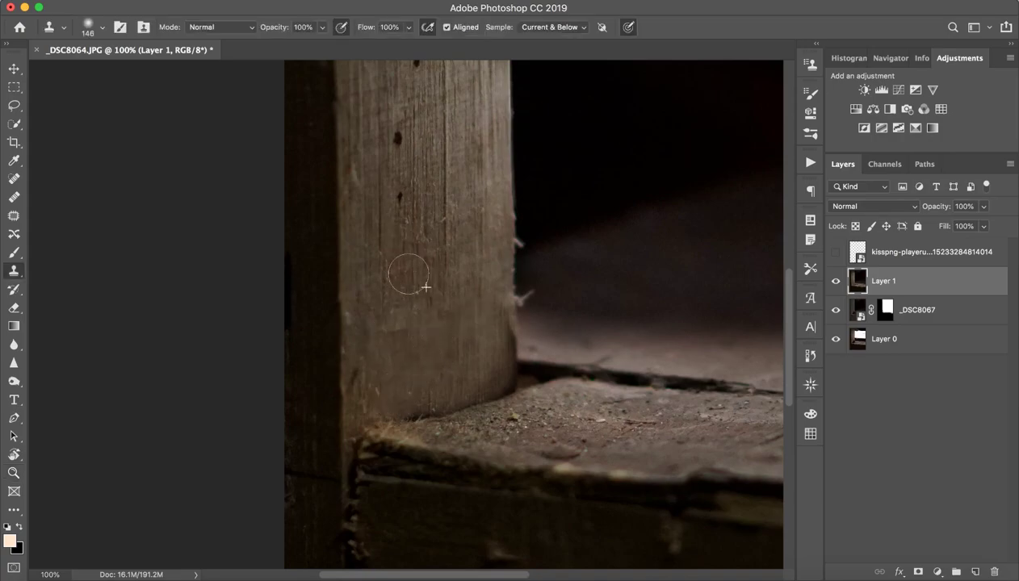
left_click_drag(440, 279, 433, 352)
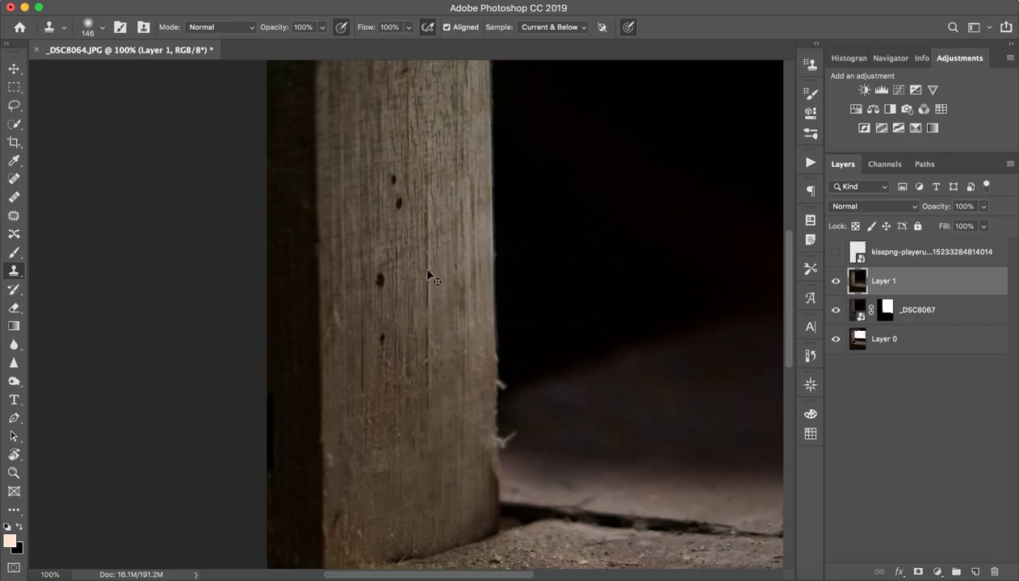
- Sample clean wood and clone away each dark spot on the post
left_click(357, 225, "alt")
left_click_drag(369, 278, 379, 290)
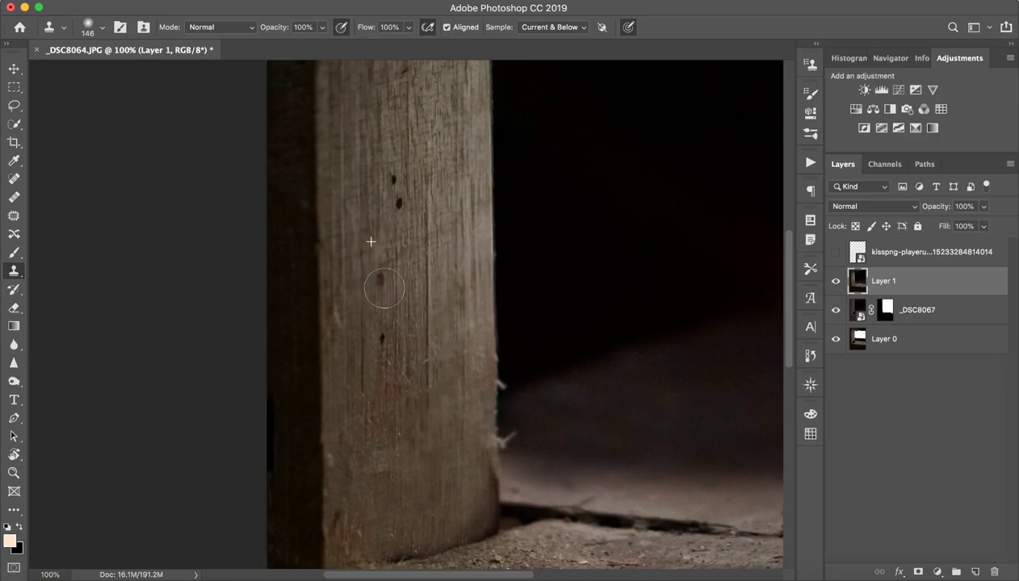
scroll(380, 290, "up", 3)
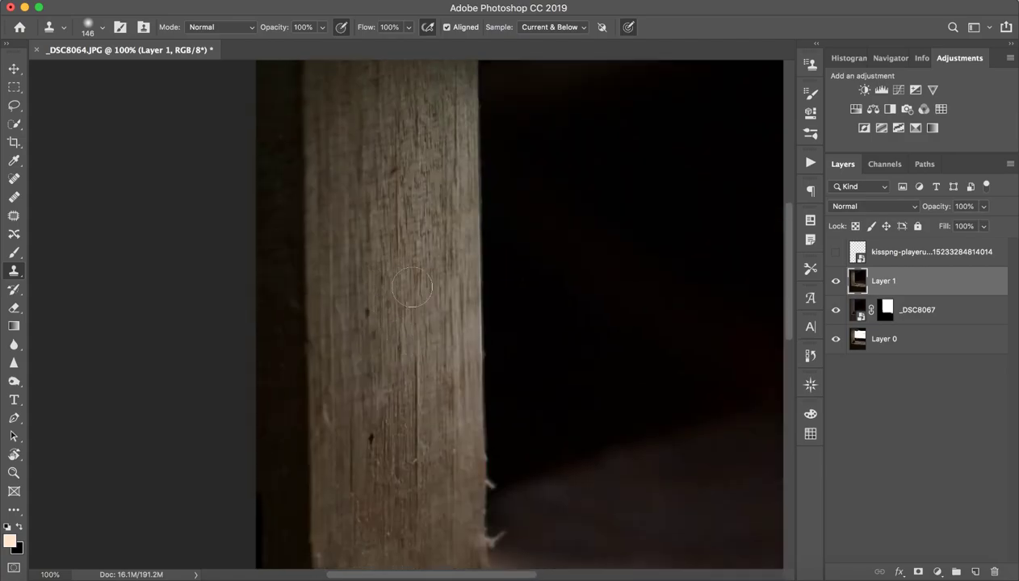
key("ctrl+z")
left_click_drag(389, 278, 392, 307)
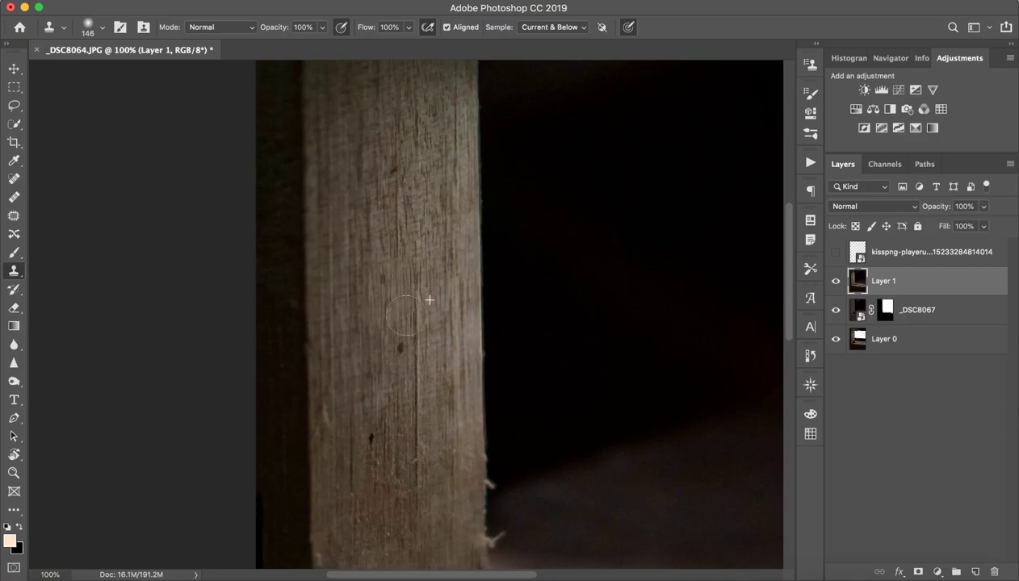
left_click(410, 344)
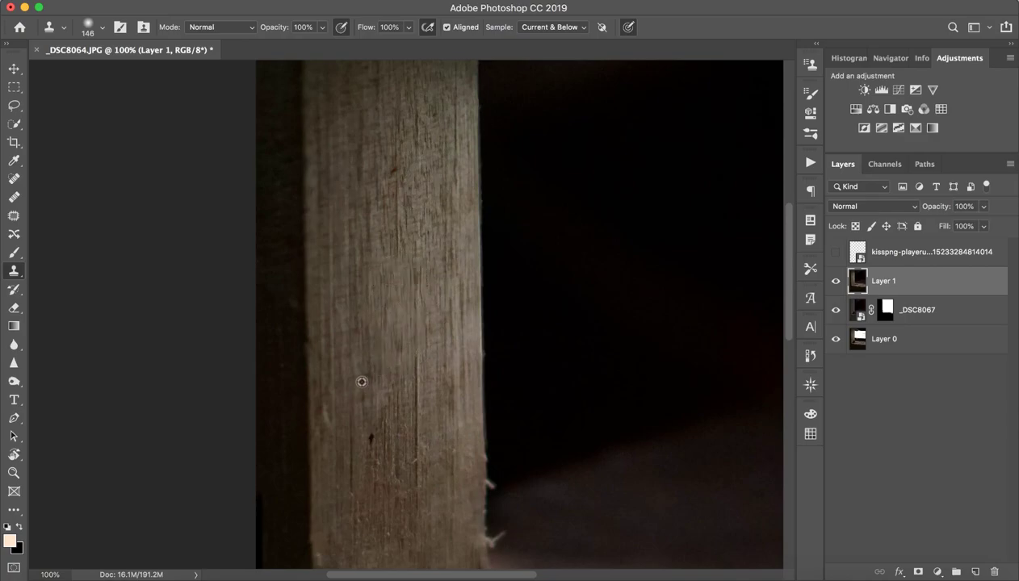
left_click(371, 400, "alt")
left_click(368, 440)
mouse_move(405, 434)
left_mouse_down()
mouse_move(408, 339)
mouse_move(396, 315)
left_mouse_up()
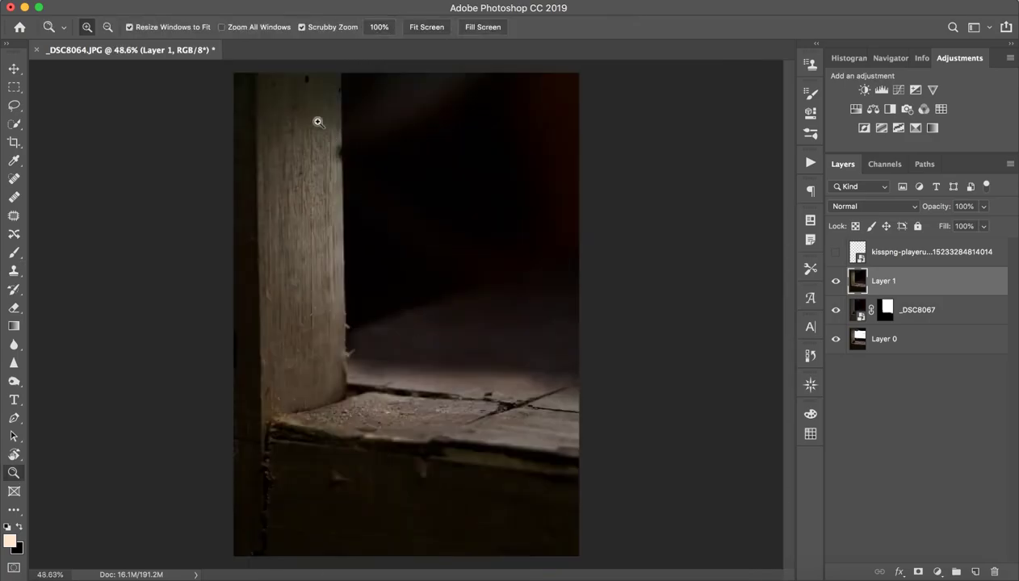
mouse_move(309, 93)
left_mouse_down()
mouse_move(284, 95)
mouse_move(277, 232)
mouse_move(268, 193)
mouse_move(289, 198)
left_mouse_up()
- Clone clean wood over blemishes on the upper and middle post
left_click(243, 227, "alt")
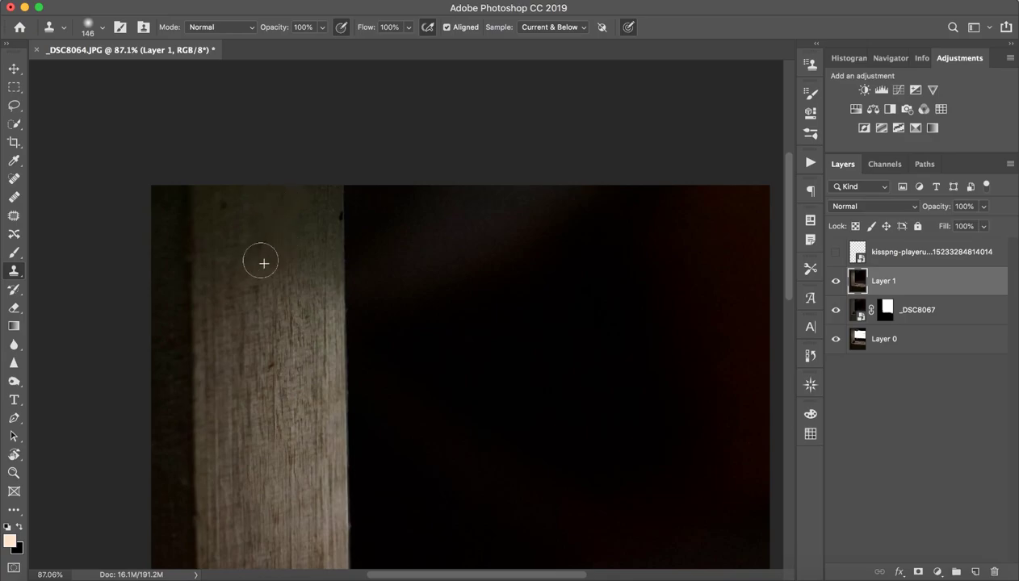
left_click_drag(261, 264, 250, 245)
left_click_drag(268, 212, 302, 271)
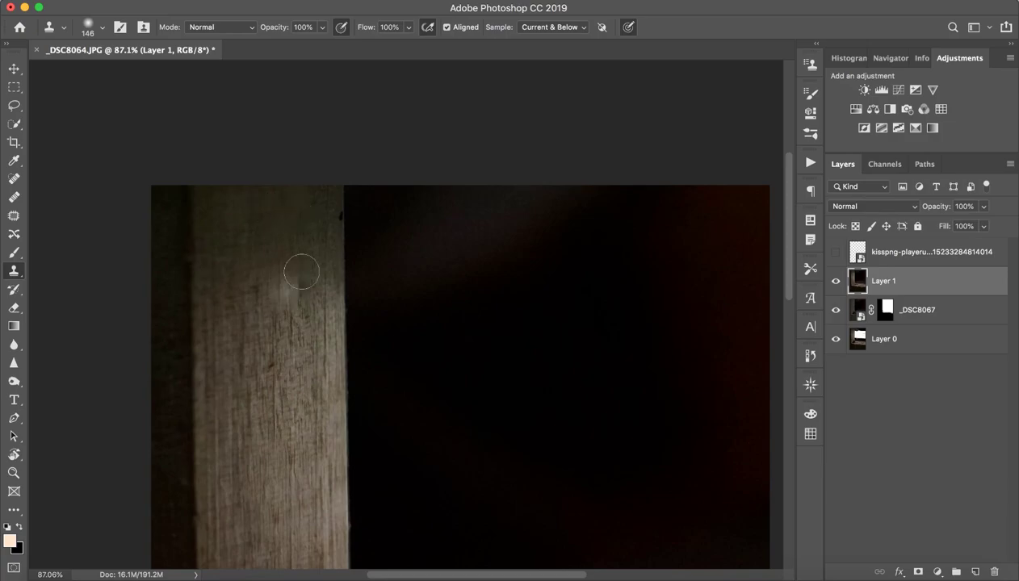
mouse_move(276, 435)
left_mouse_down()
mouse_move(391, 221)
mouse_move(365, 375)
left_mouse_up()
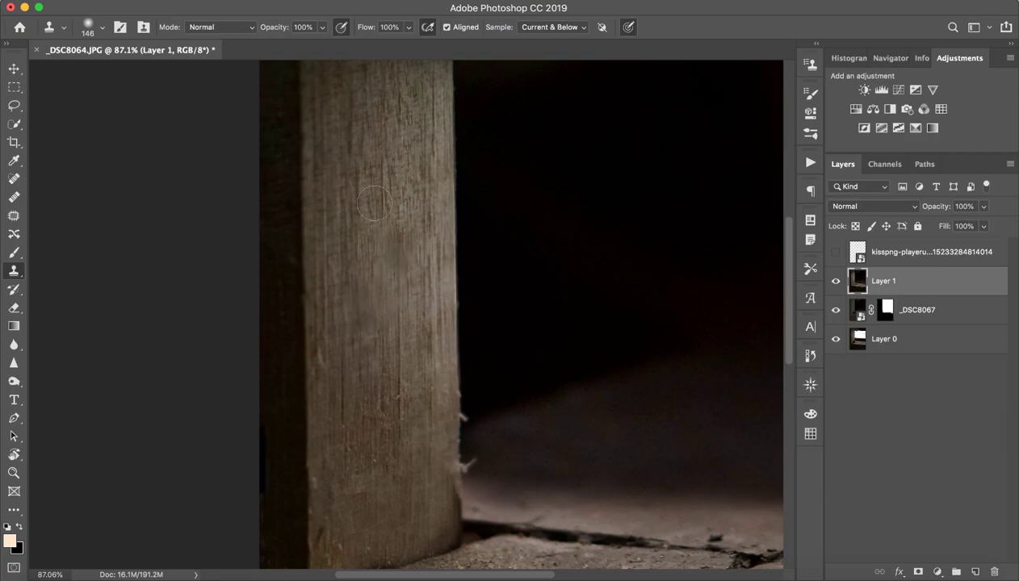
left_click(379, 194)
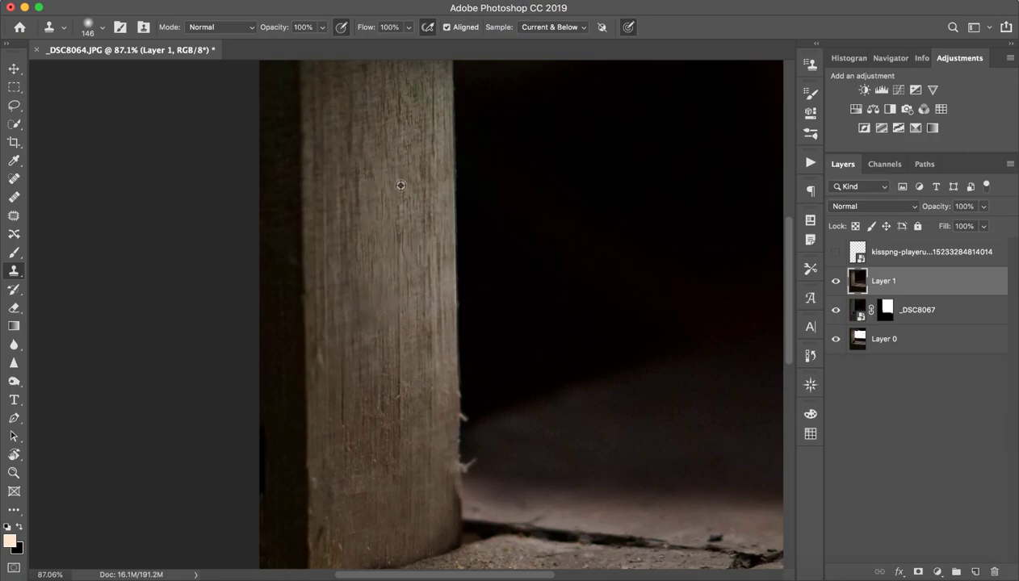
mouse_move(390, 256)
left_mouse_down()
mouse_move(353, 330)
mouse_move(429, 364)
left_mouse_up()
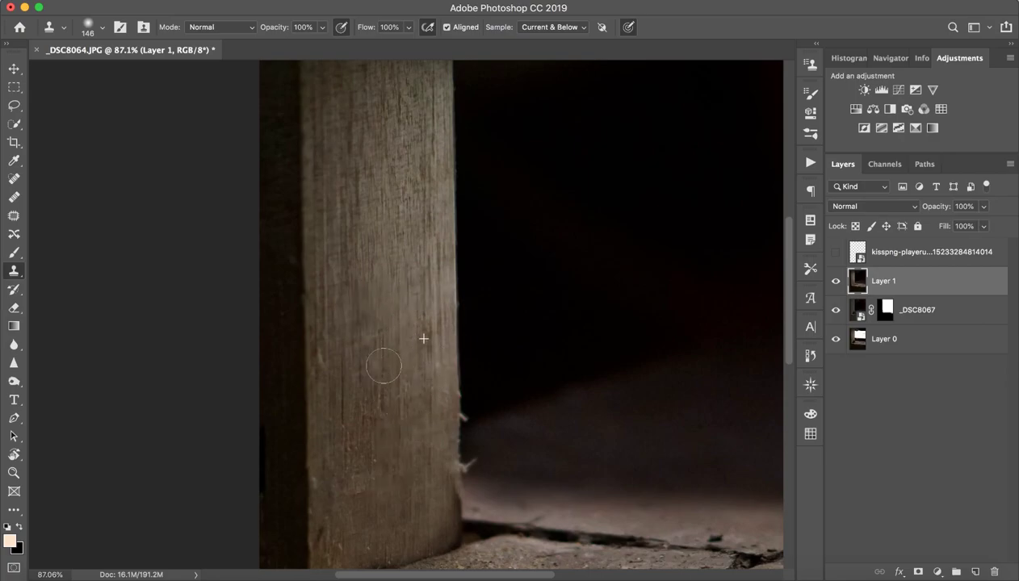
left_click_drag(384, 367, 387, 432)
- Smooth the wood texture lower on the post near the ledge, then zoom out to the whole image
key("z")
left_click_drag(359, 510, 401, 284)
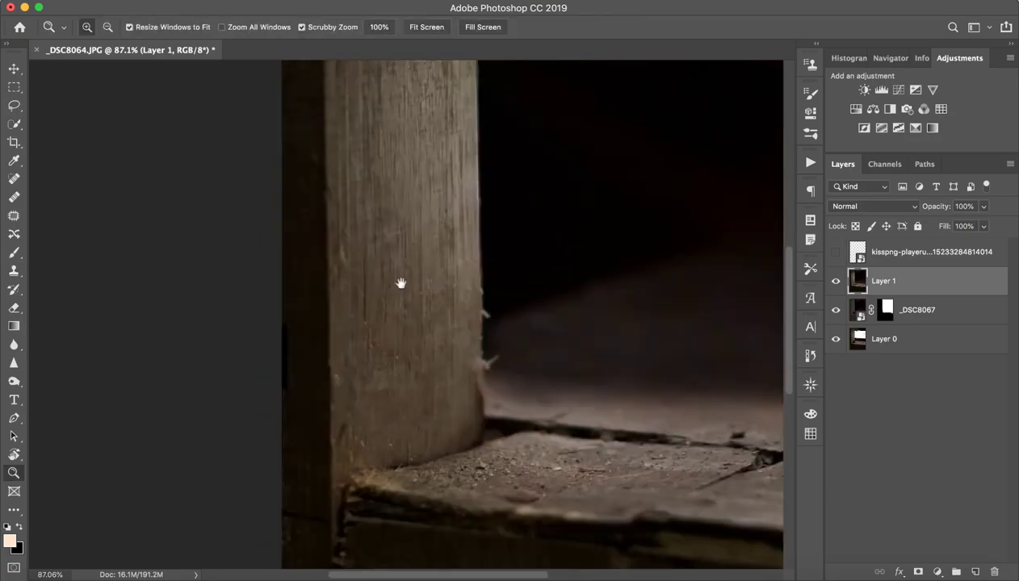
key("s")
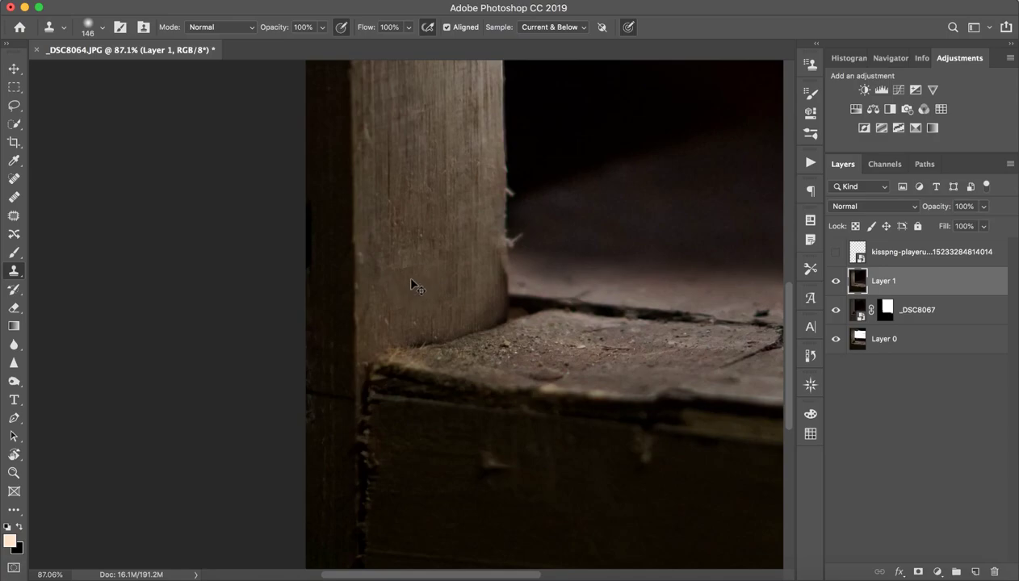
left_click_drag(405, 220, 407, 263)
key("z")
mouse_move(466, 205)
left_mouse_down()
mouse_move(436, 219)
mouse_move(485, 188)
left_mouse_up()
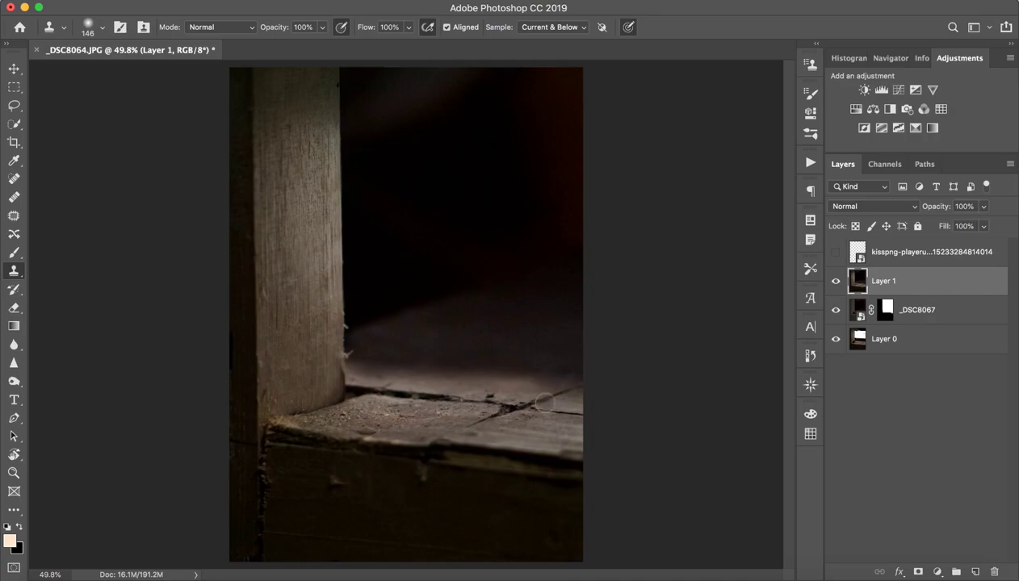
left_click_drag(514, 386, 514, 384)
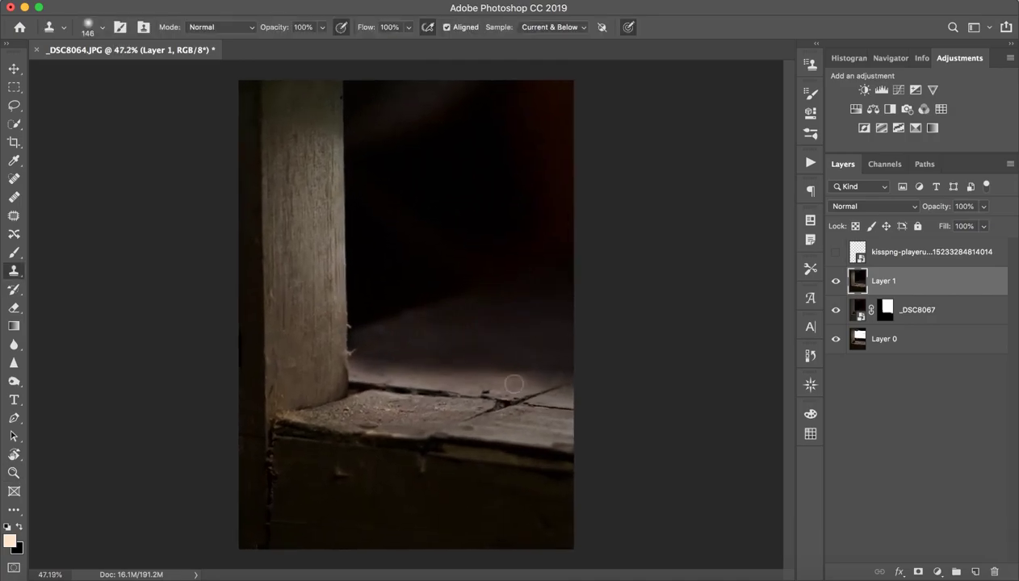
- Show the kisspng buggy layer again, toggling it on and off to compare the scene
left_click(835, 254)
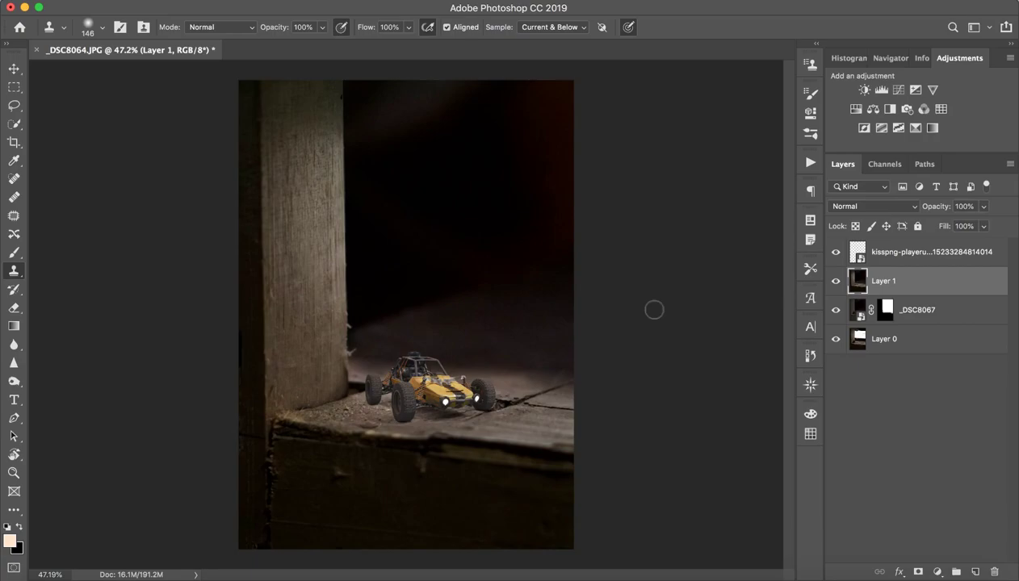
key("z")
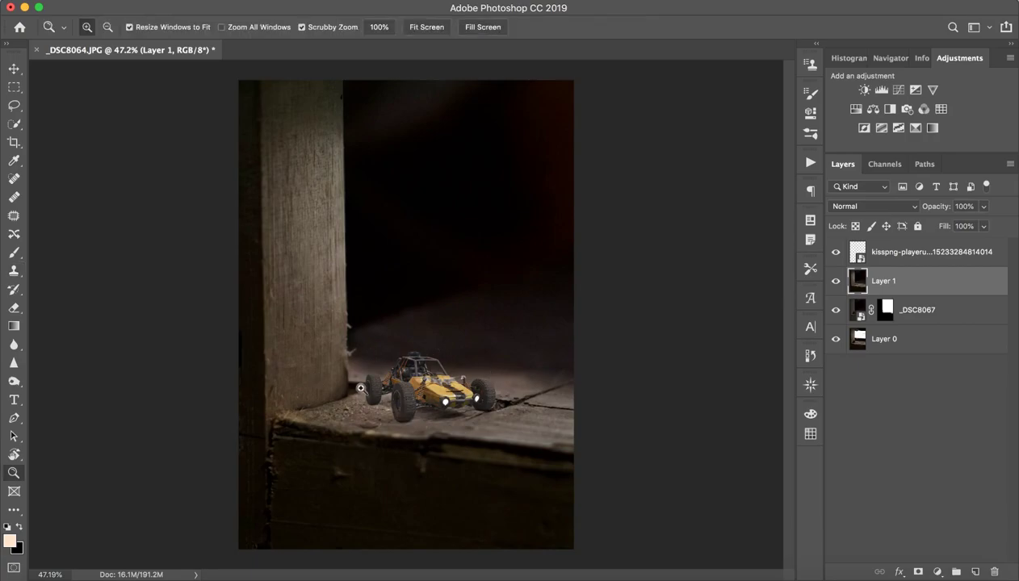
mouse_move(361, 389)
left_mouse_down()
mouse_move(516, 417)
mouse_move(441, 405)
mouse_move(347, 330)
left_mouse_up()
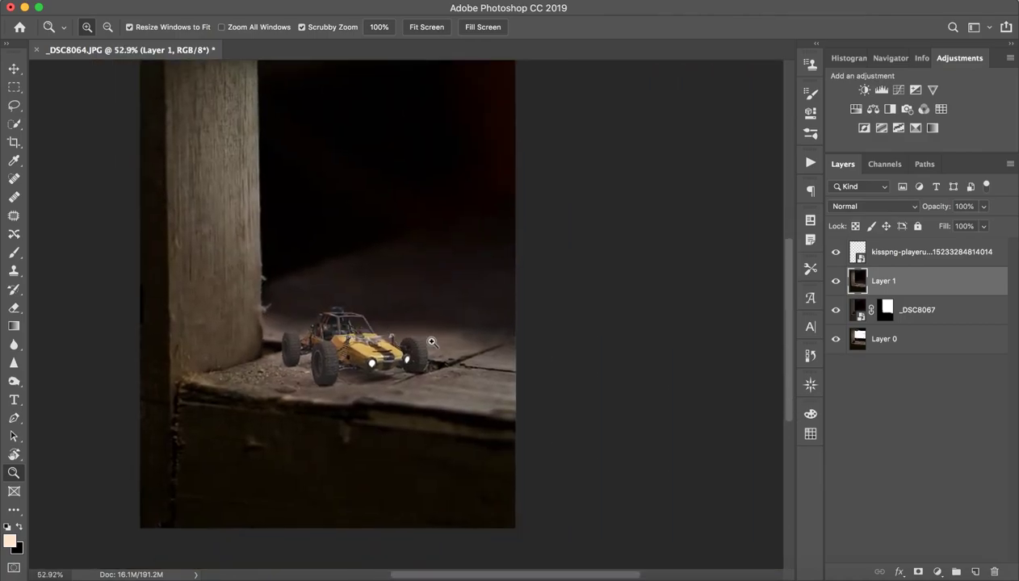
left_click_drag(492, 341, 460, 341)
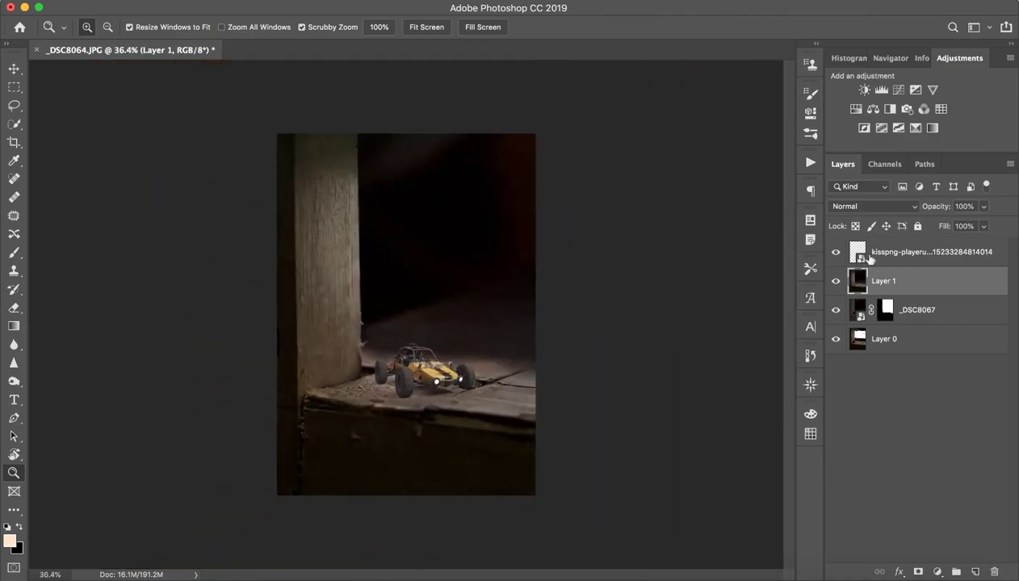
left_click(869, 257)
left_click(836, 253)
left_click(835, 252)
left_click(836, 253)
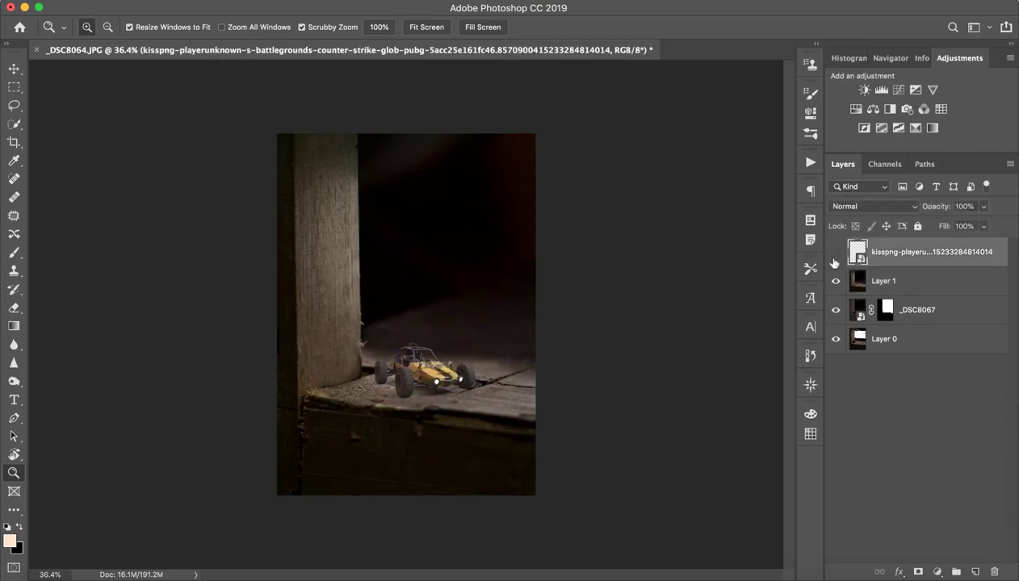
left_click(836, 253)
left_click(835, 256)
left_click(836, 254)
- Nudge the buggy slightly up and right on the ledge
mouse_move(440, 382)
left_mouse_down()
mouse_move(540, 404)
mouse_move(504, 404)
mouse_move(514, 406)
mouse_move(532, 390)
left_mouse_up()
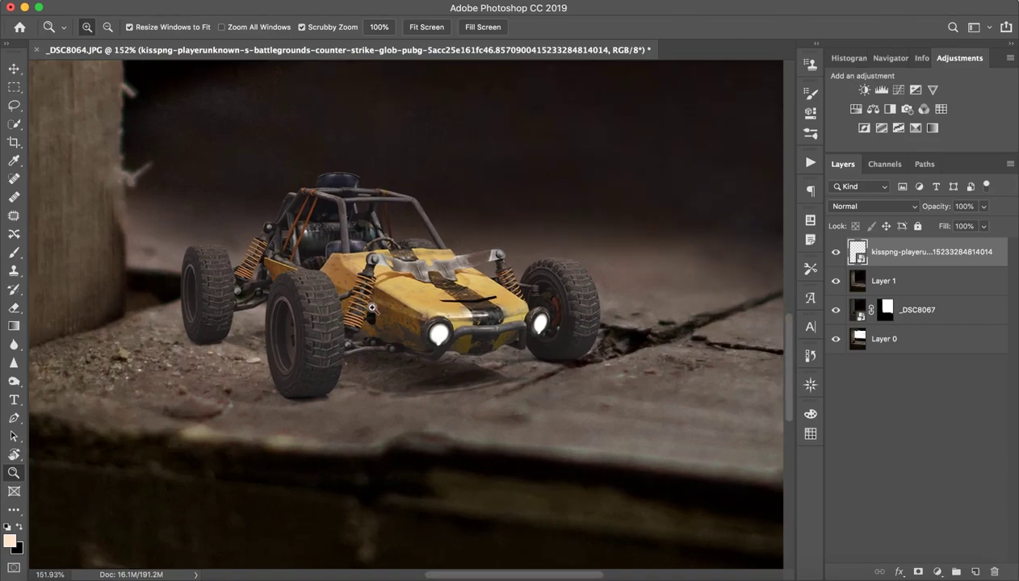
left_click_drag(437, 332, 476, 287)
key("v")
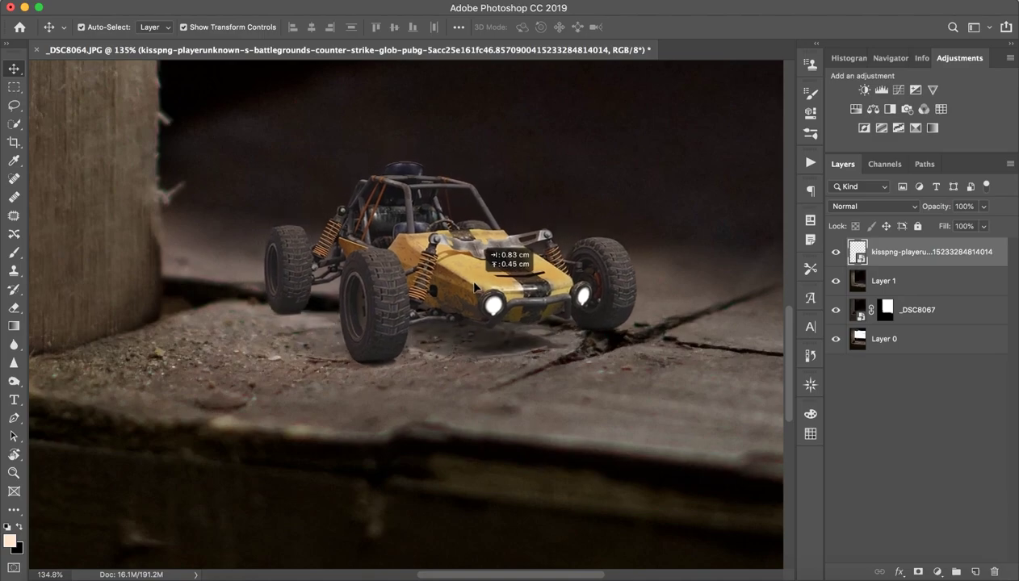
left_click_drag(476, 287, 450, 281)
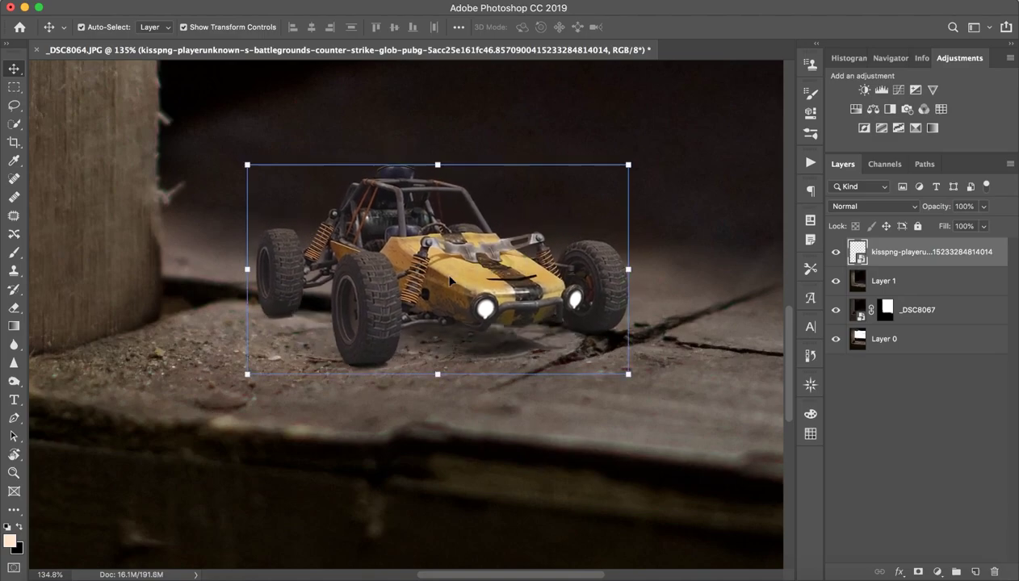
- Review the buggy's new position up close, selecting and then deselecting its layer
key("z")
left_click_drag(557, 446, 479, 428)
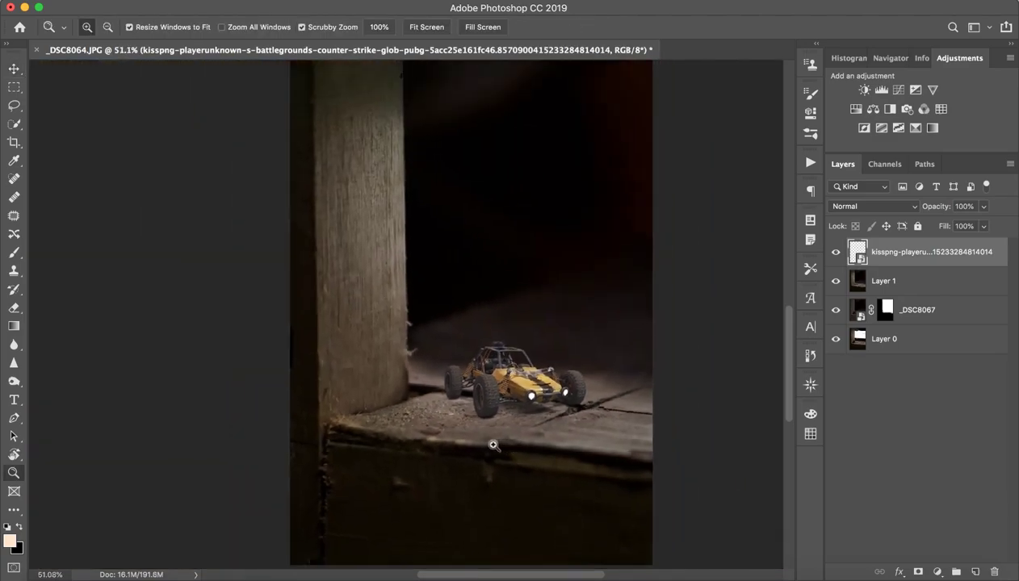
key("v")
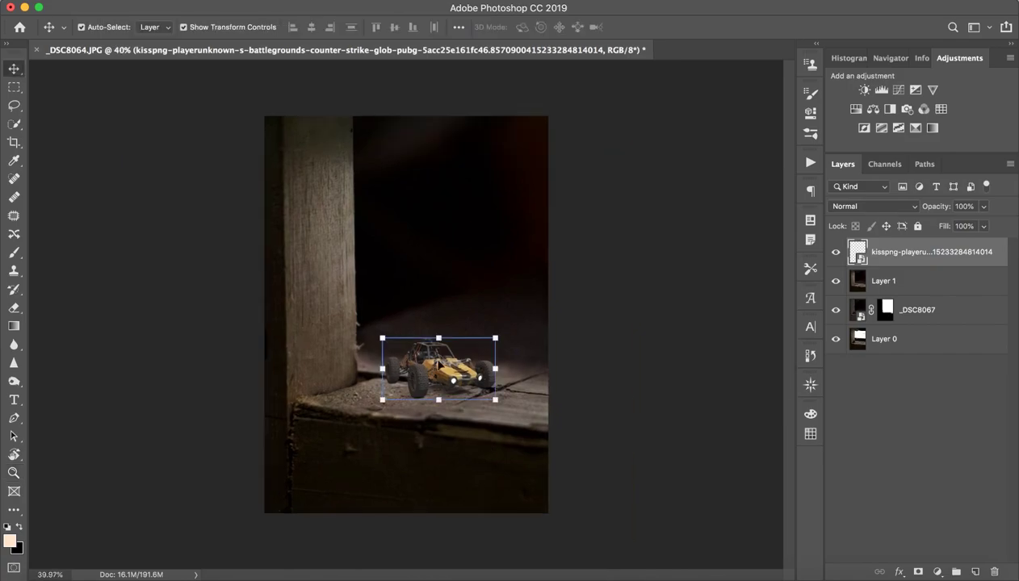
left_click(887, 403)
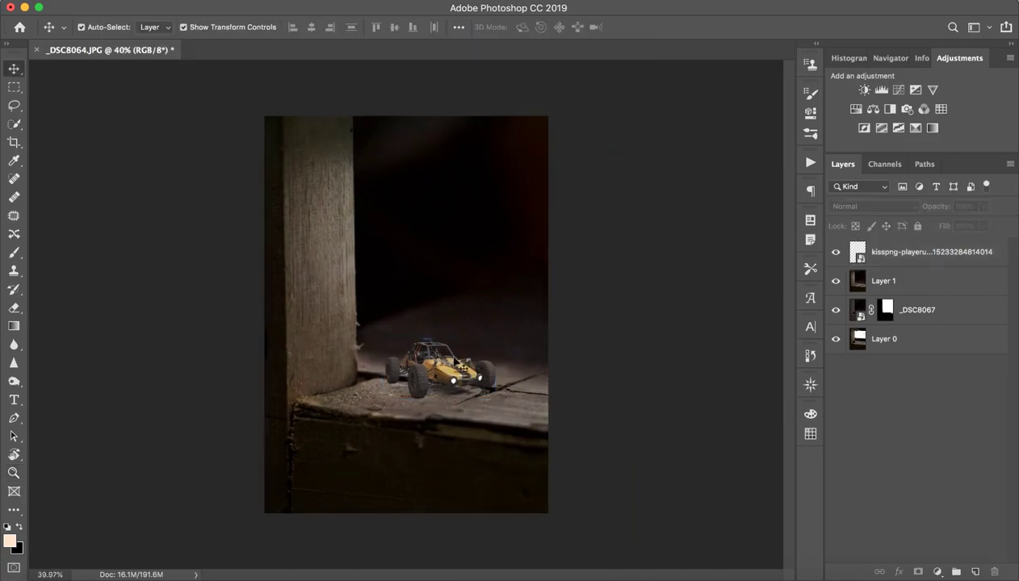
key("z")
mouse_move(432, 415)
left_mouse_down()
mouse_move(552, 391)
mouse_move(533, 275)
left_mouse_up()
key("v")
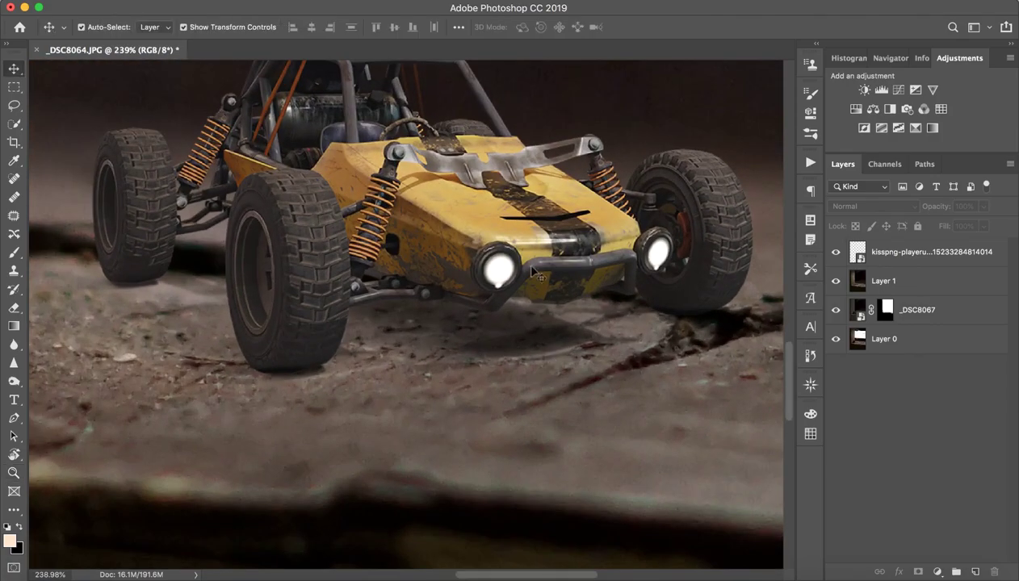
left_click(937, 267)
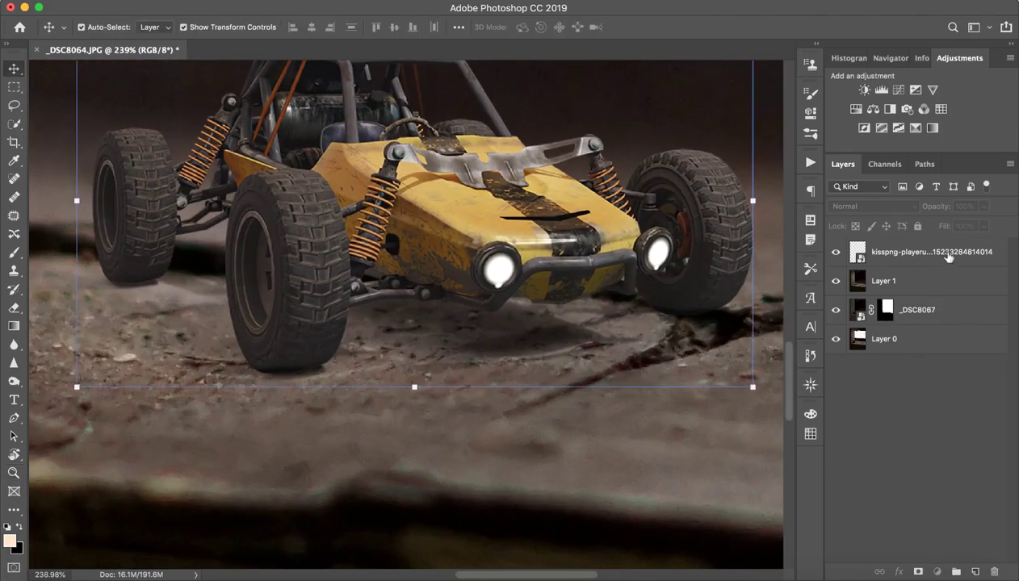
left_click(921, 378)
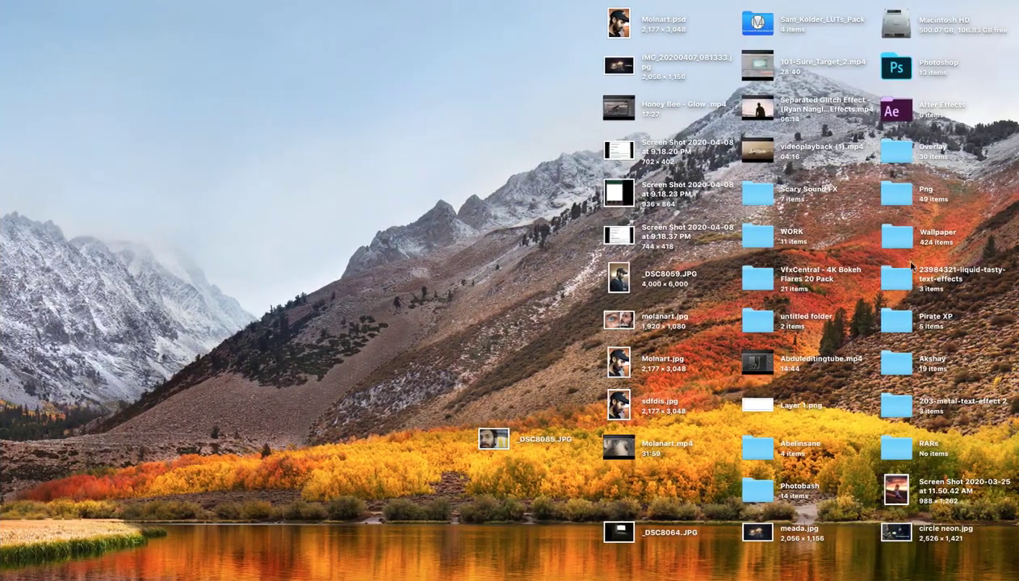
- Drag the orange flare-lens JPG from the desktop Png folder into the Photoshop document
double_click(884, 203)
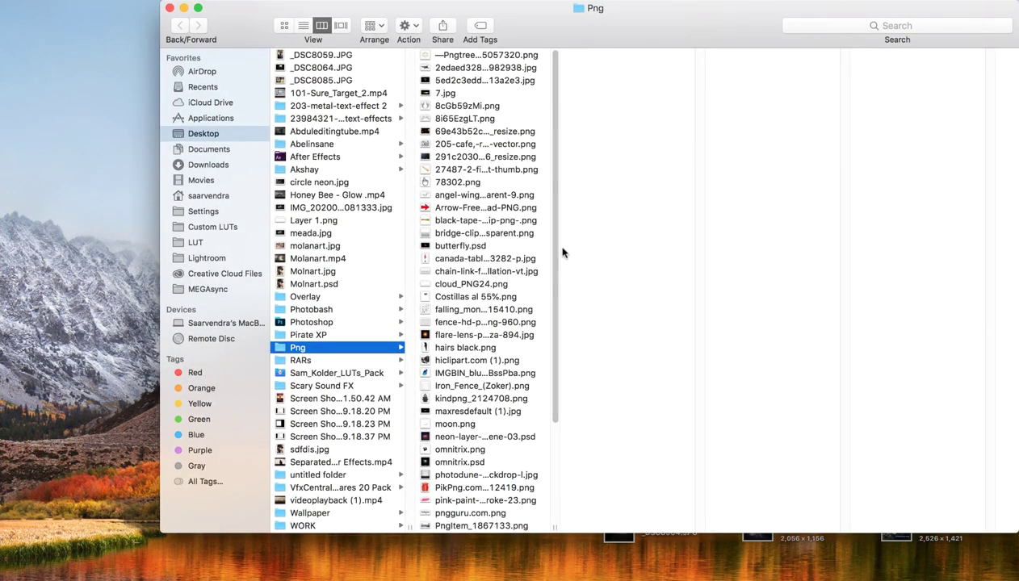
scroll(496, 321, "down", 3)
scroll(495, 319, "down", 5)
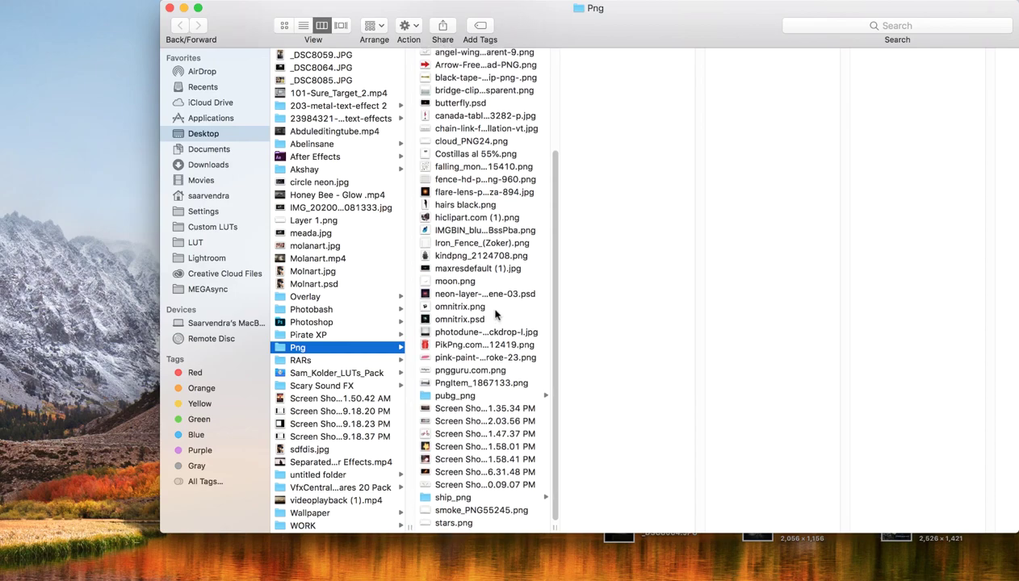
scroll(495, 315, "down", 2)
scroll(496, 315, "up", 3)
left_click(467, 263)
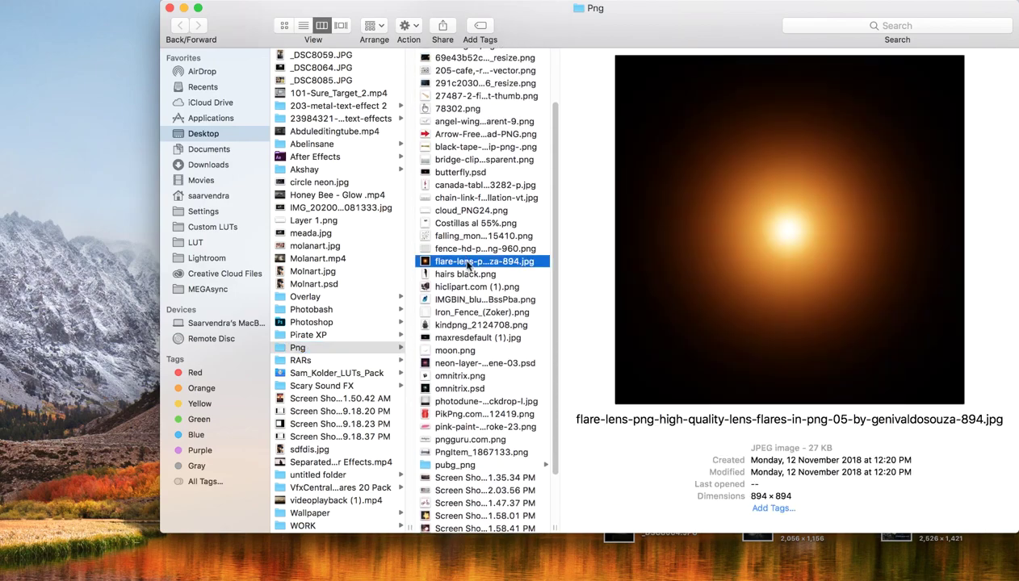
mouse_move(509, 268)
left_mouse_down()
mouse_move(49, 305)
mouse_move(475, 288)
left_mouse_up()
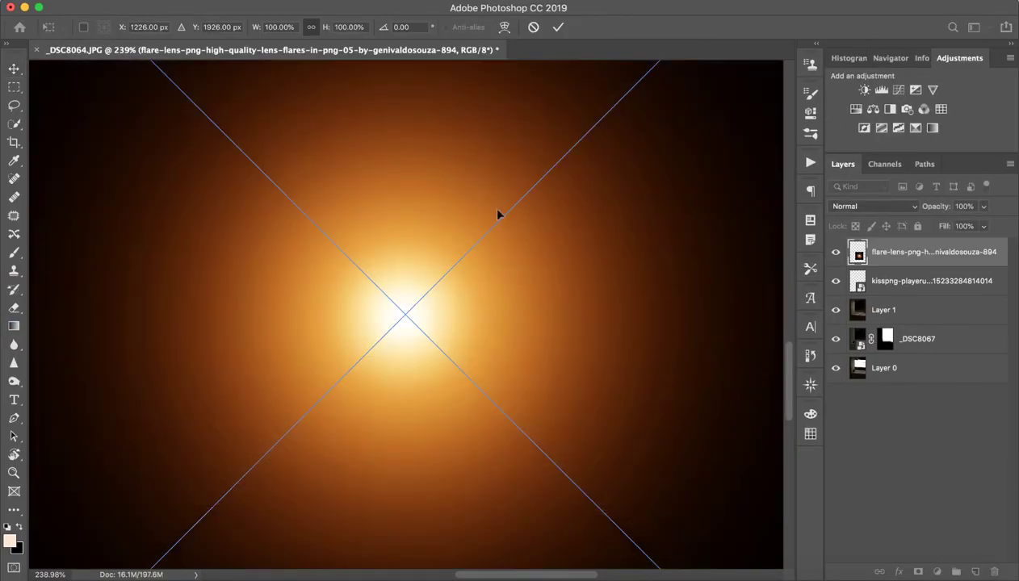
- Place the flare image and shrink it to about a third of its size
left_click(558, 27)
key("z")
key("super+0")
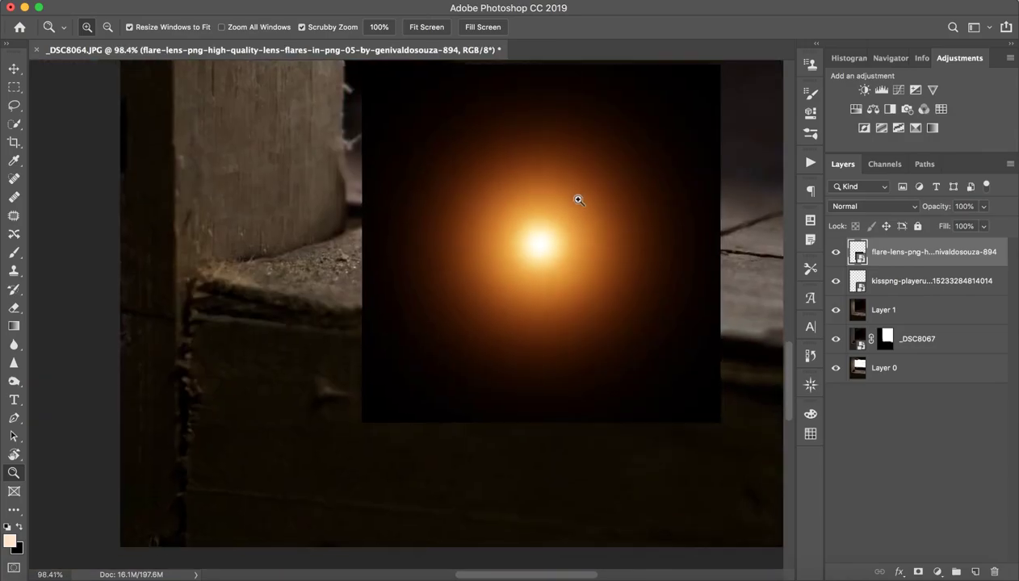
key("v")
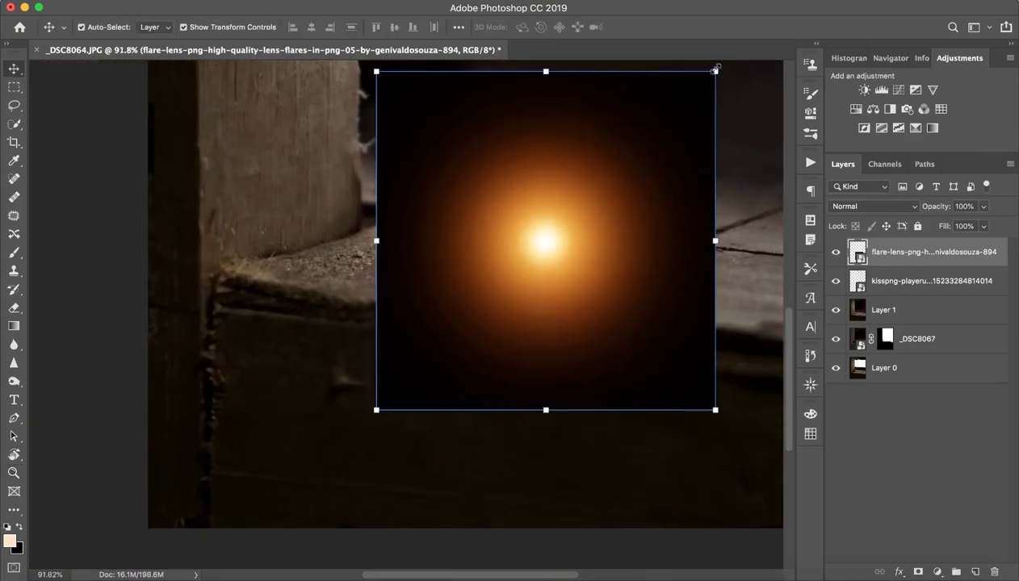
left_click_drag(715, 69, 593, 189)
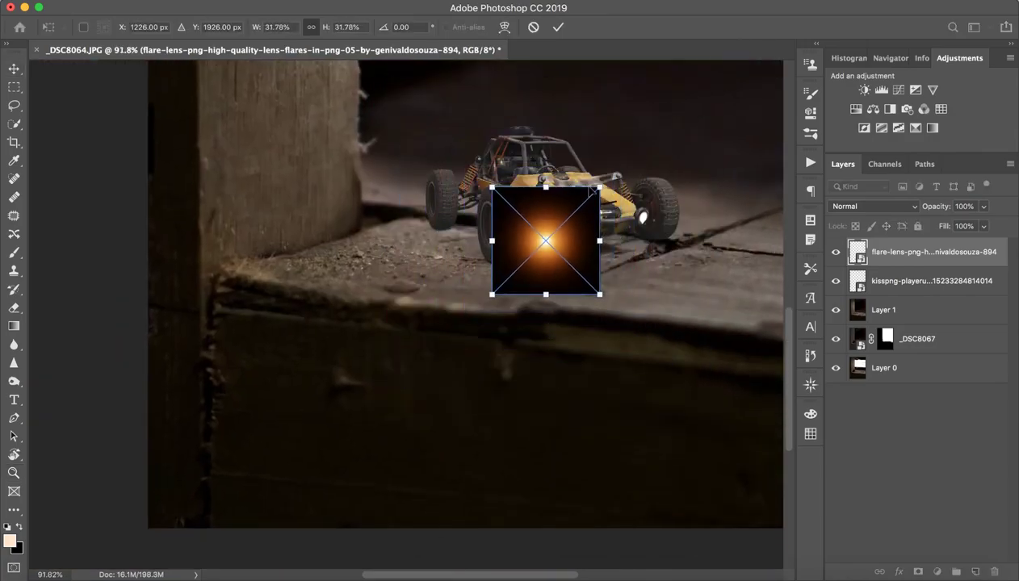
left_click(557, 27)
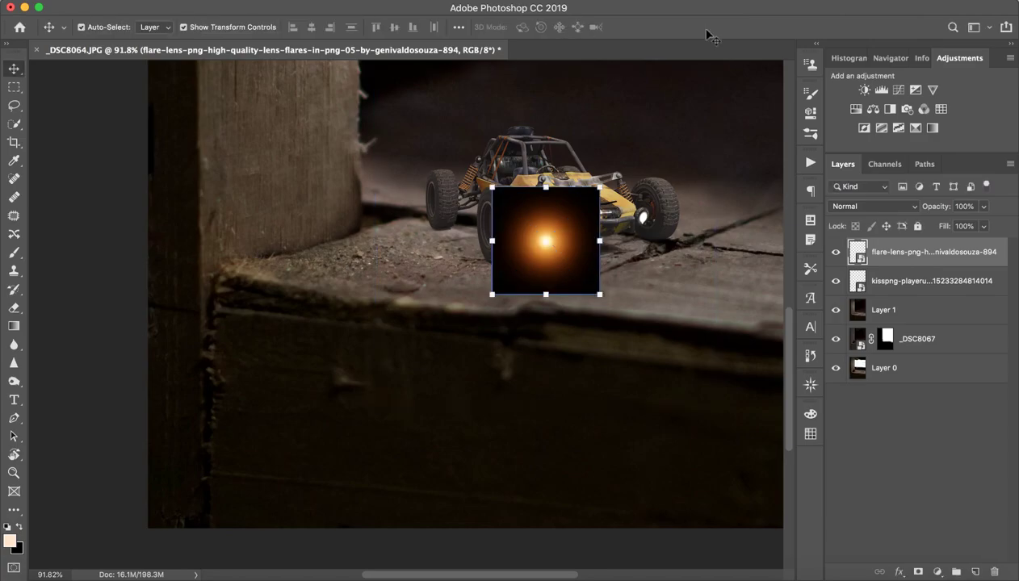
- Set the flare to Color Dodge and position it on the buggy's left headlight
left_click(883, 207)
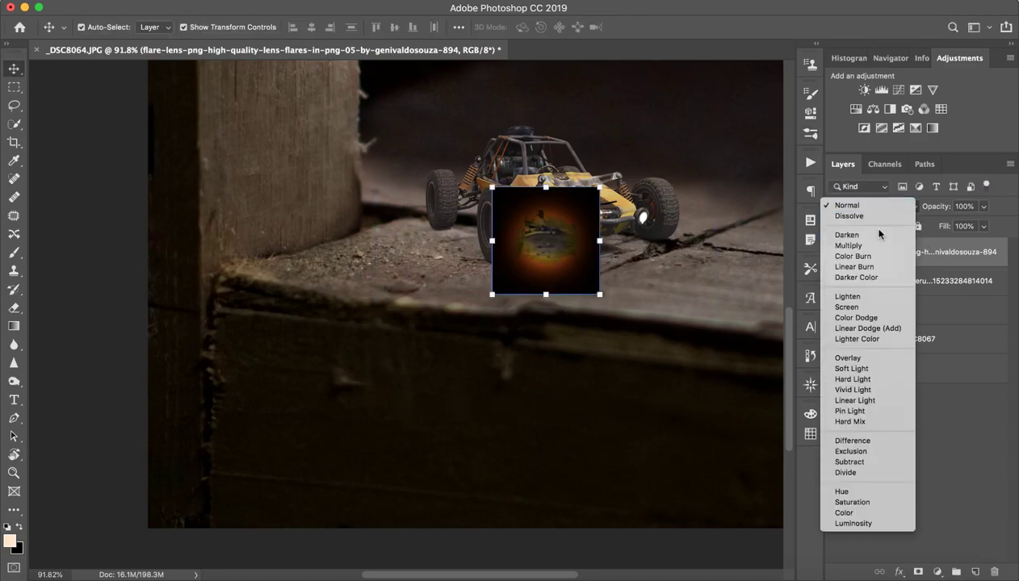
left_click(858, 318)
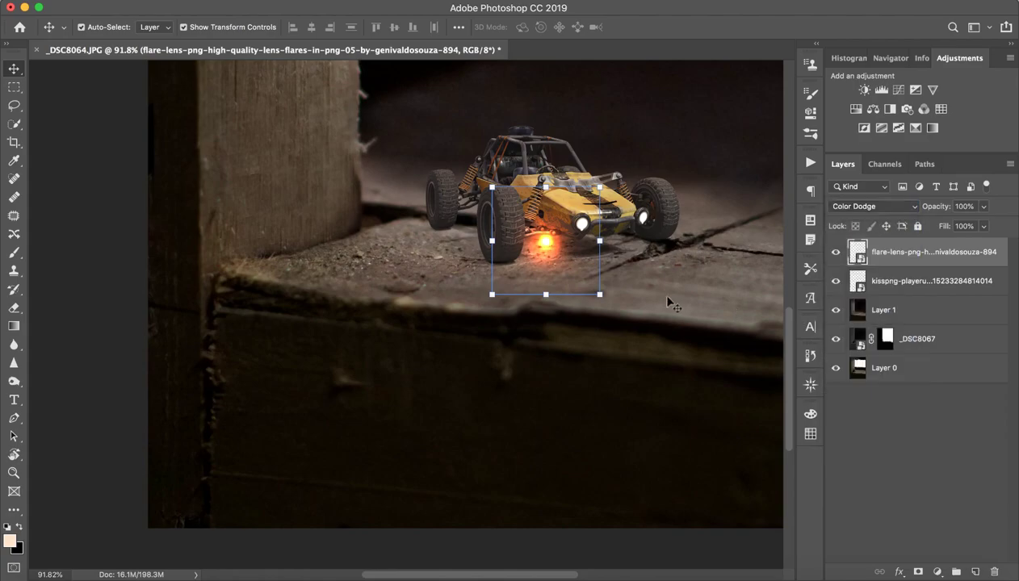
left_click_drag(545, 248, 584, 230)
key("z")
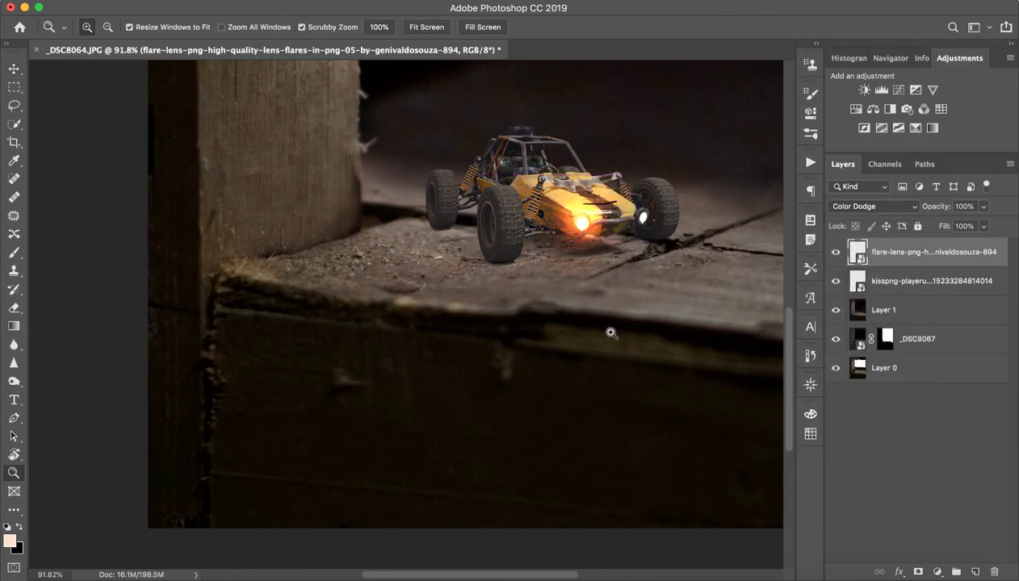
left_click_drag(610, 334, 647, 330)
key("v")
scroll(499, 250, "up", 2)
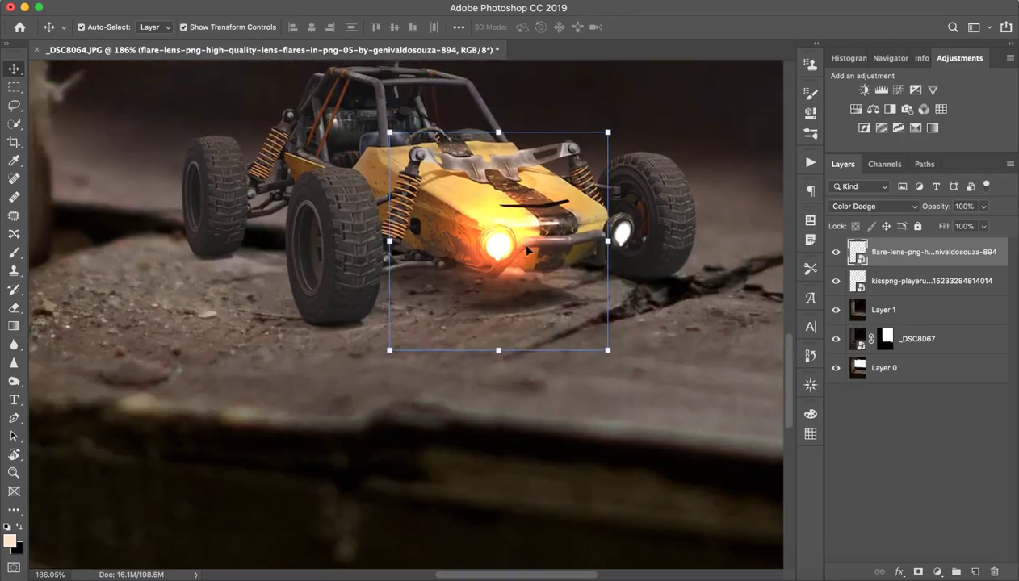
left_click_drag(500, 250, 504, 250)
- Switch the flare to Screen blending and copy it onto the right headlight
left_click(876, 207)
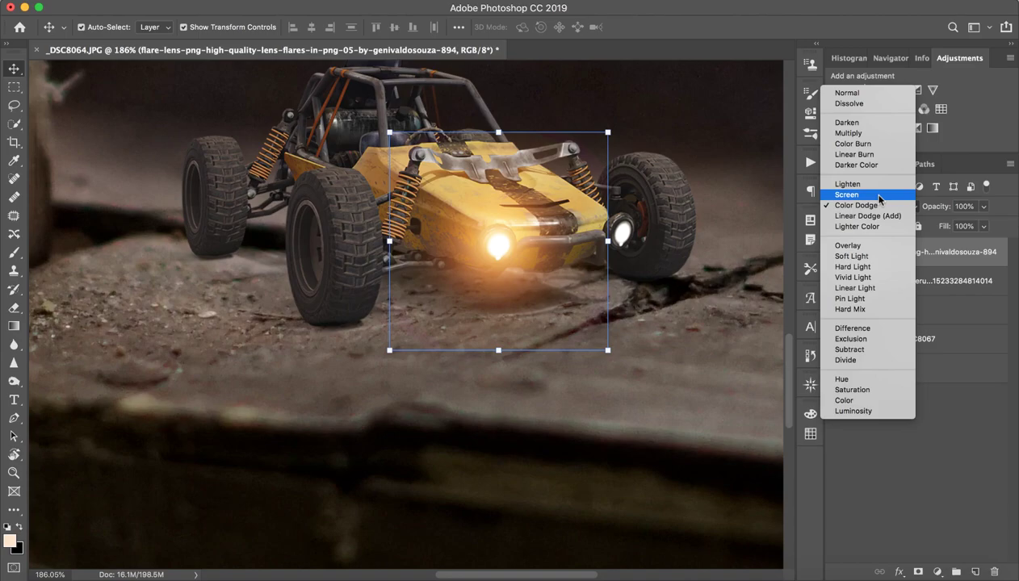
left_click(880, 201)
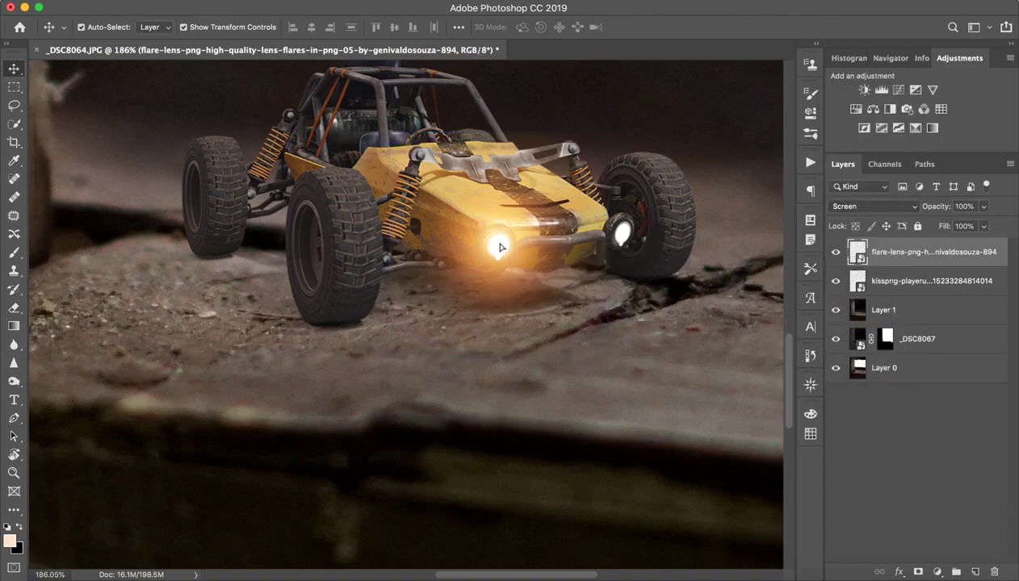
left_click_drag(498, 244, 622, 235)
- Drop the flare copy on the right headlight and rasterize it
left_click(913, 492)
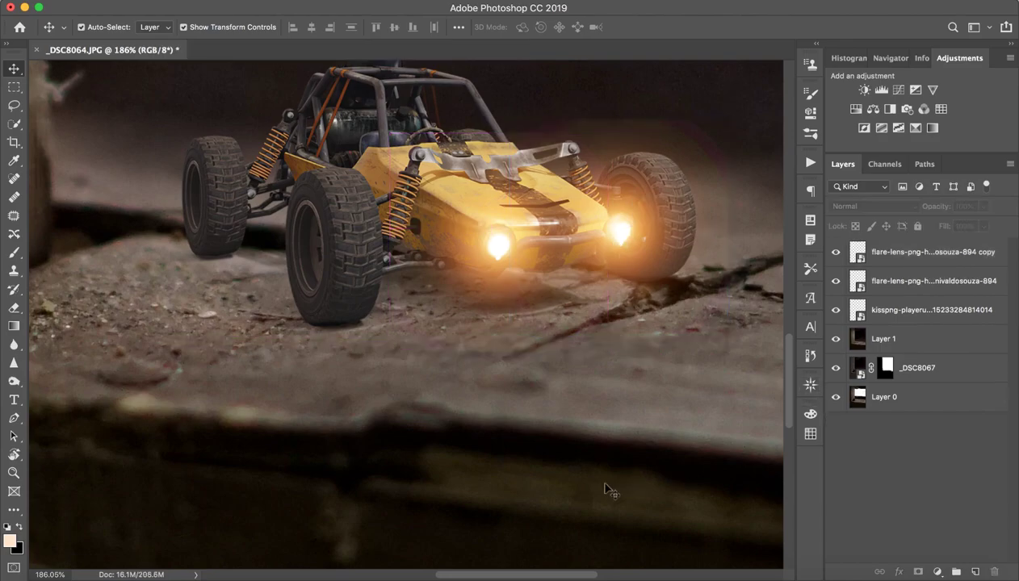
left_click(887, 254)
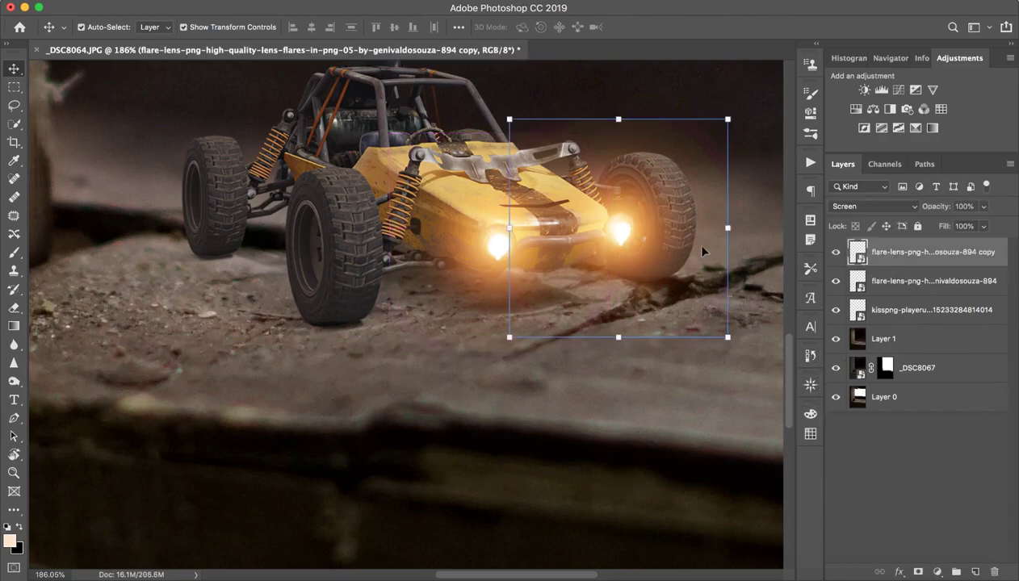
key("b")
left_click(693, 277)
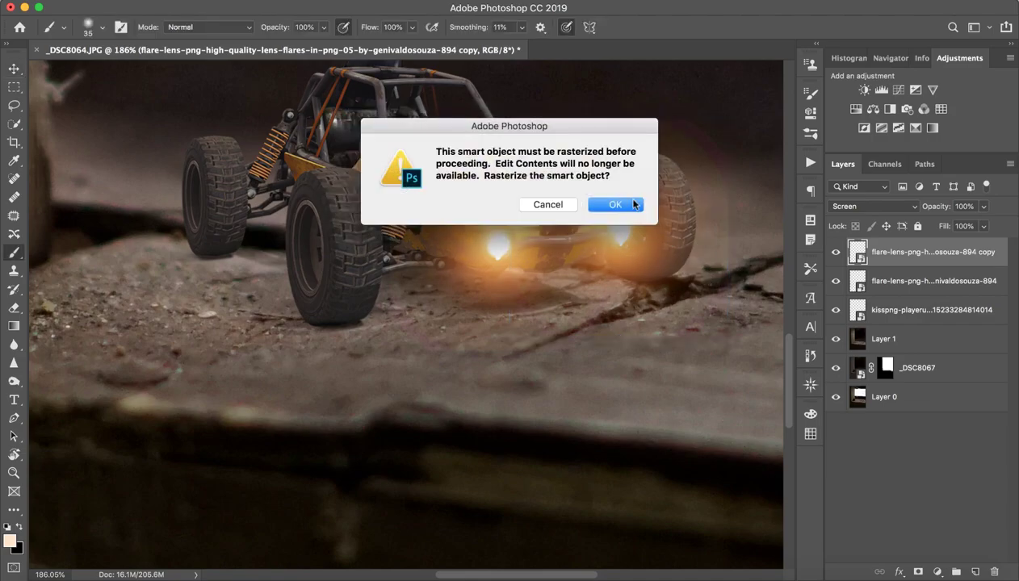
left_click(628, 202)
left_click_drag(575, 126, 622, 122)
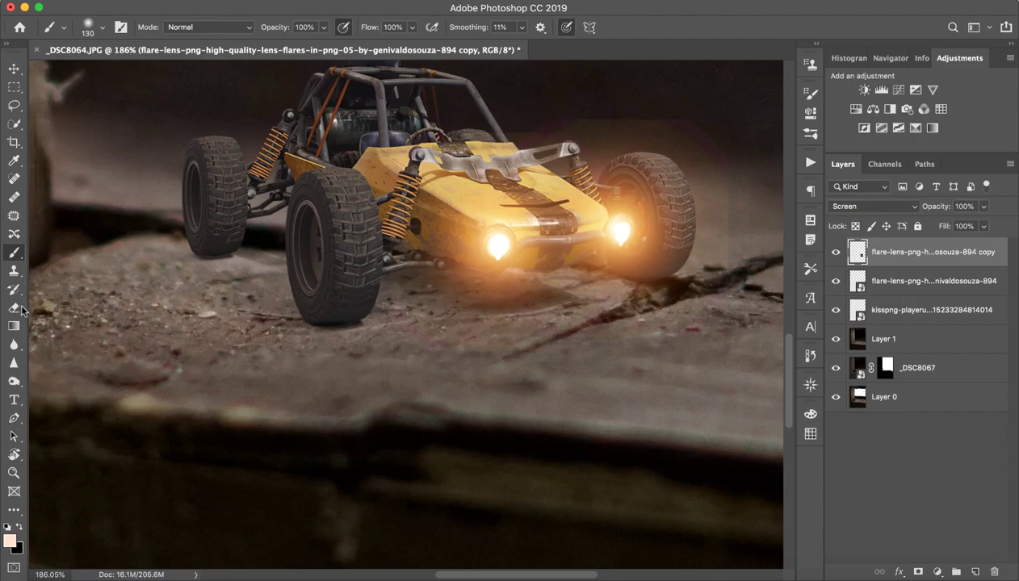
- Erase stray glow above the buggy with a smaller eraser, then rasterize the other flare layer
left_click(15, 308)
mouse_move(639, 114)
left_mouse_down()
mouse_move(569, 194)
mouse_move(563, 154)
mouse_move(525, 103)
left_mouse_up()
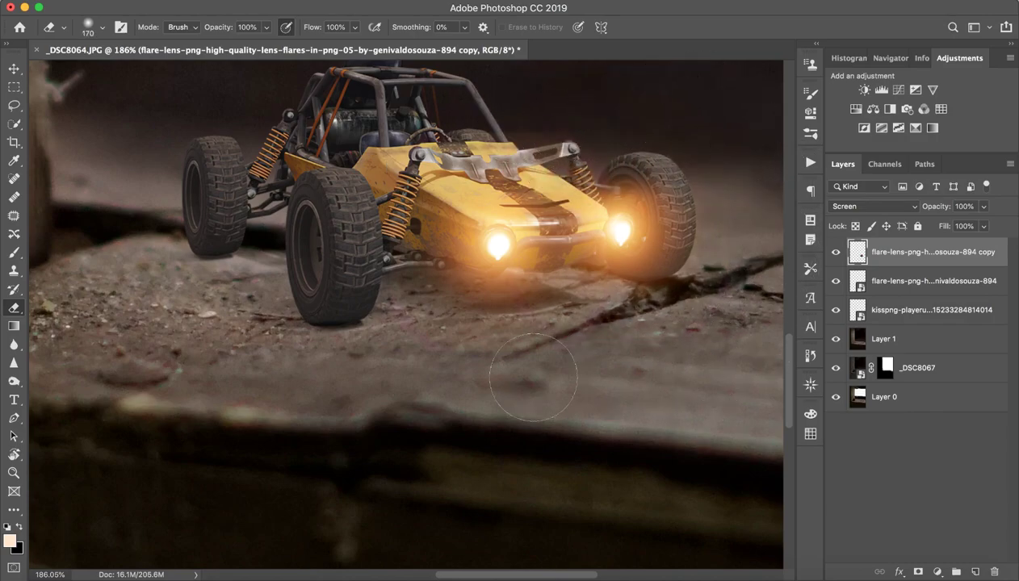
left_click(557, 103)
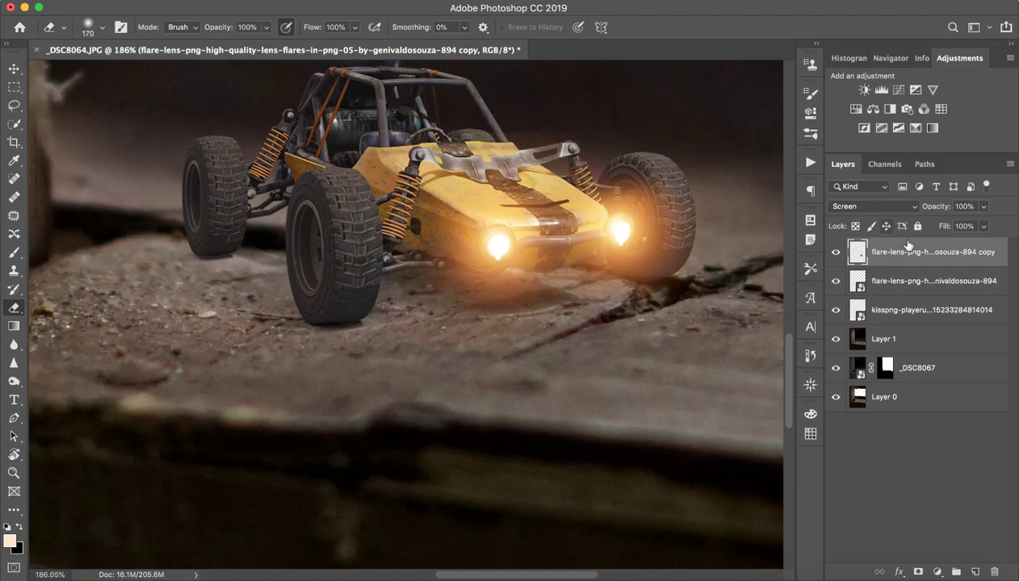
left_click(924, 283)
left_click(484, 168)
left_click(610, 200)
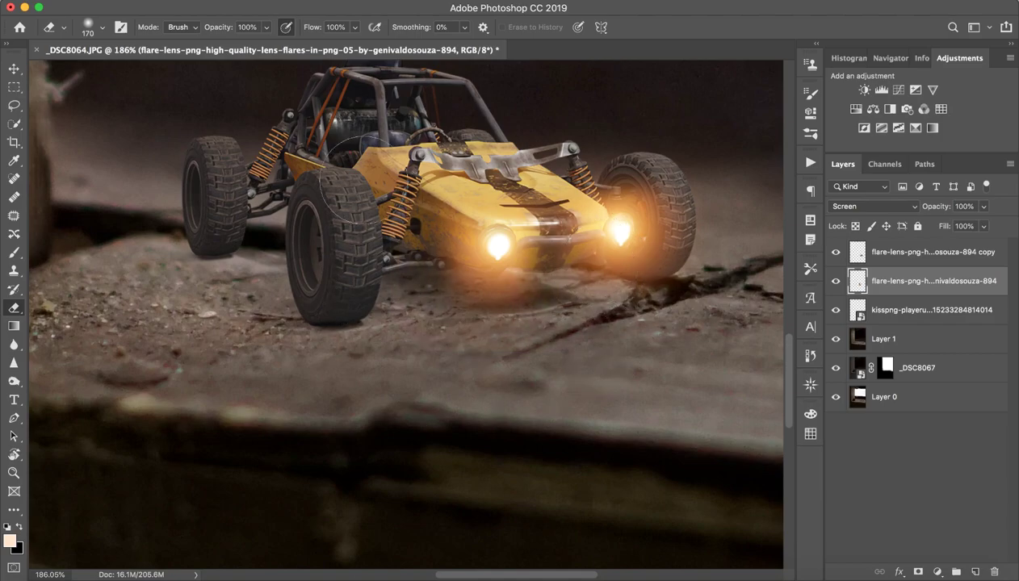
- Zoom onto the buggy and toggle both flare layers' visibility to compare them
key("z")
mouse_move(527, 302)
left_mouse_down()
mouse_move(424, 321)
mouse_move(485, 325)
left_mouse_up()
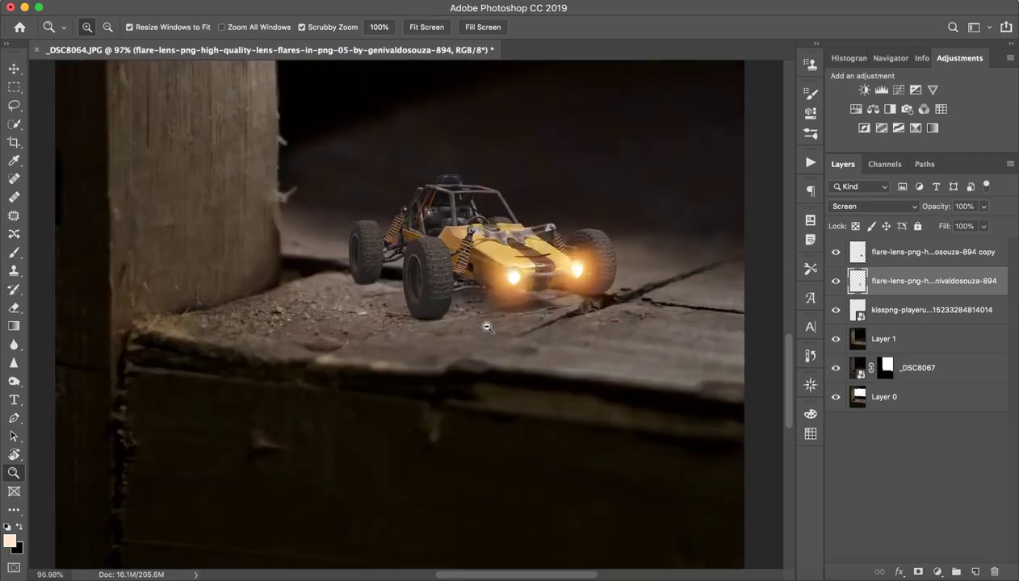
key("e")
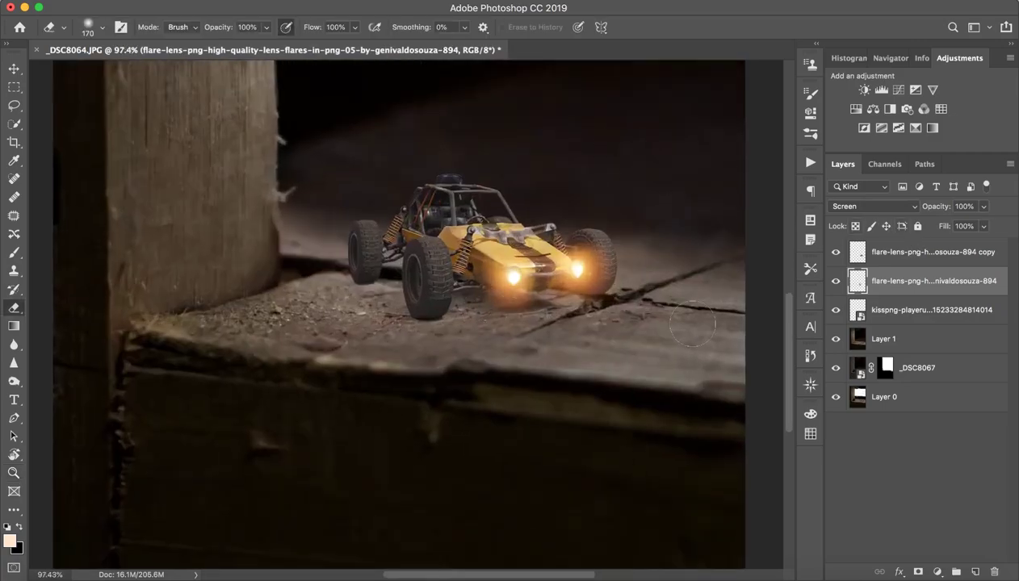
key("z")
left_click_drag(563, 274, 723, 302)
key("e")
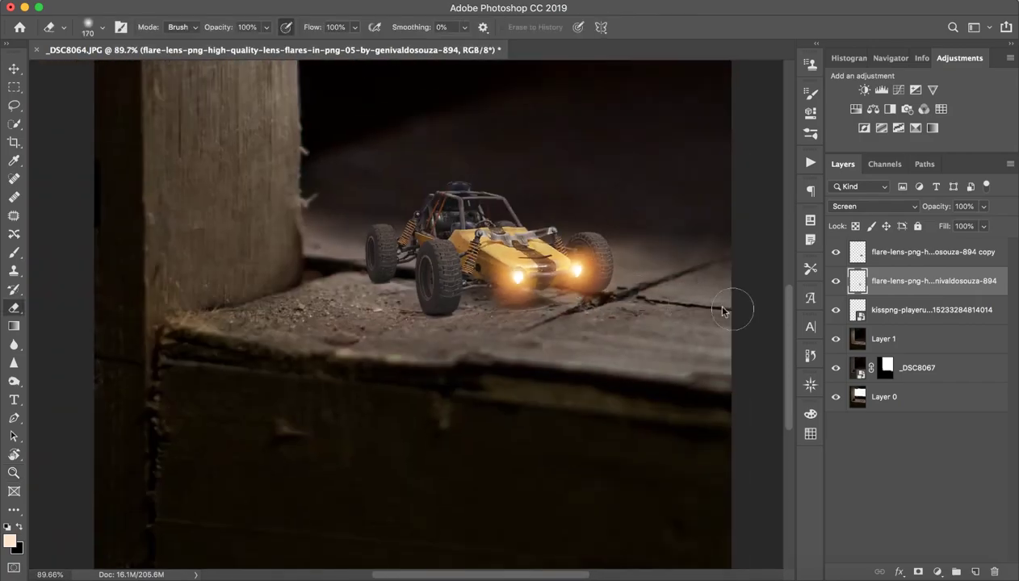
left_click(836, 281)
left_click(836, 252)
left_click(836, 281)
left_click(835, 252)
left_click(836, 281)
- Hide the original flare layer, leaving only the right headlight's flare copy visible
key("z")
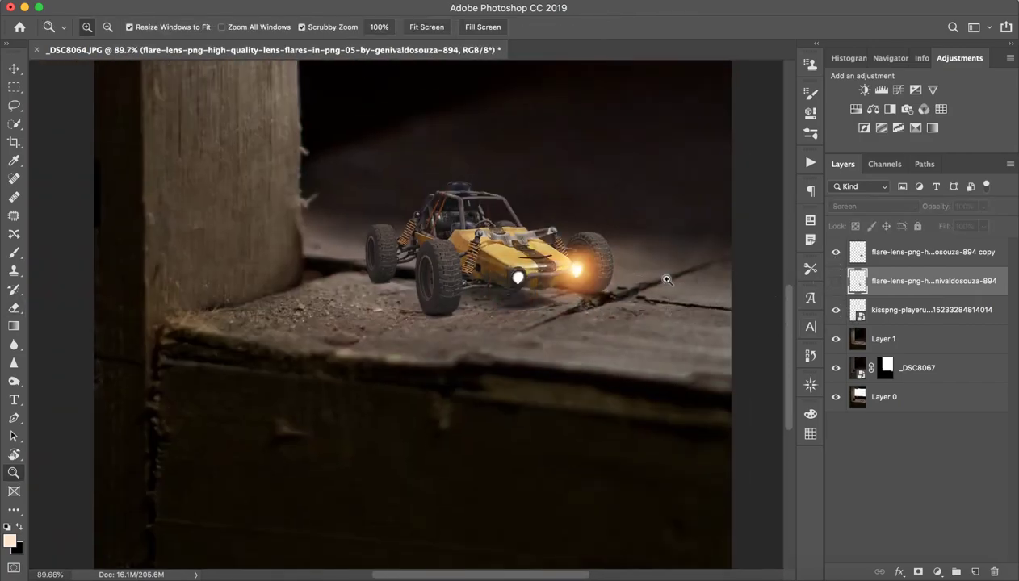
left_click_drag(642, 281, 643, 267)
key("e")
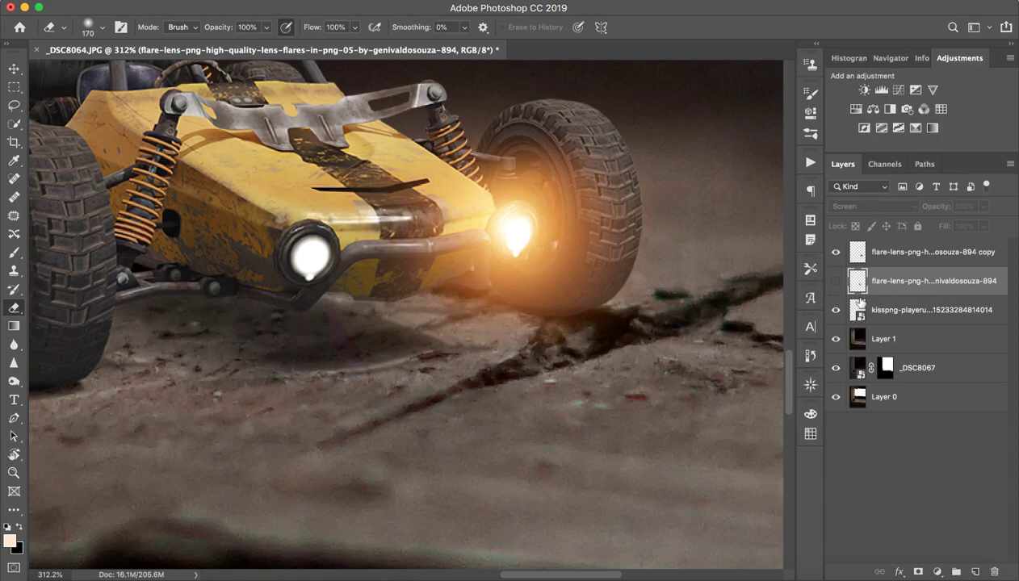
left_click(836, 252)
left_click(836, 281)
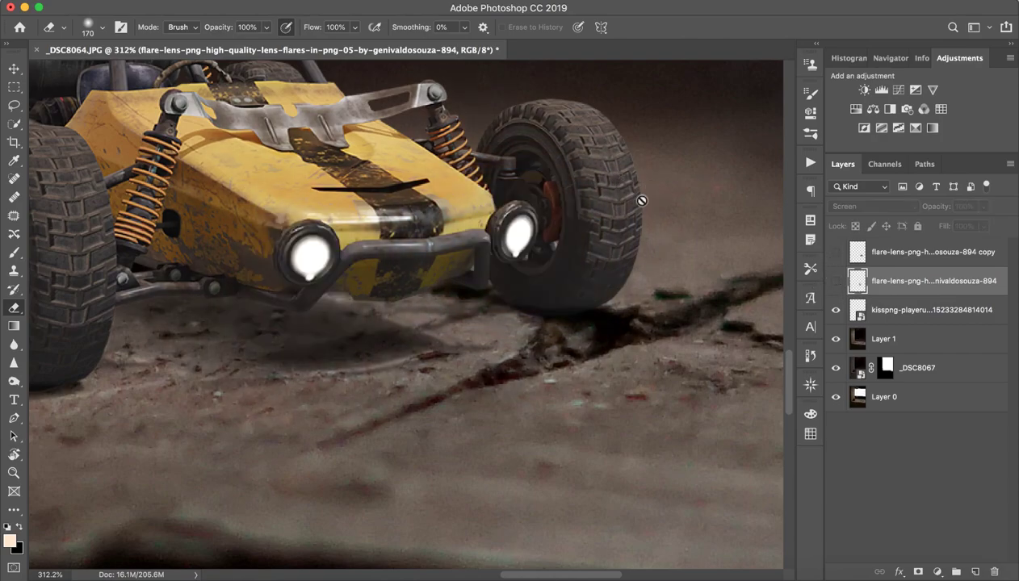
left_click(836, 252)
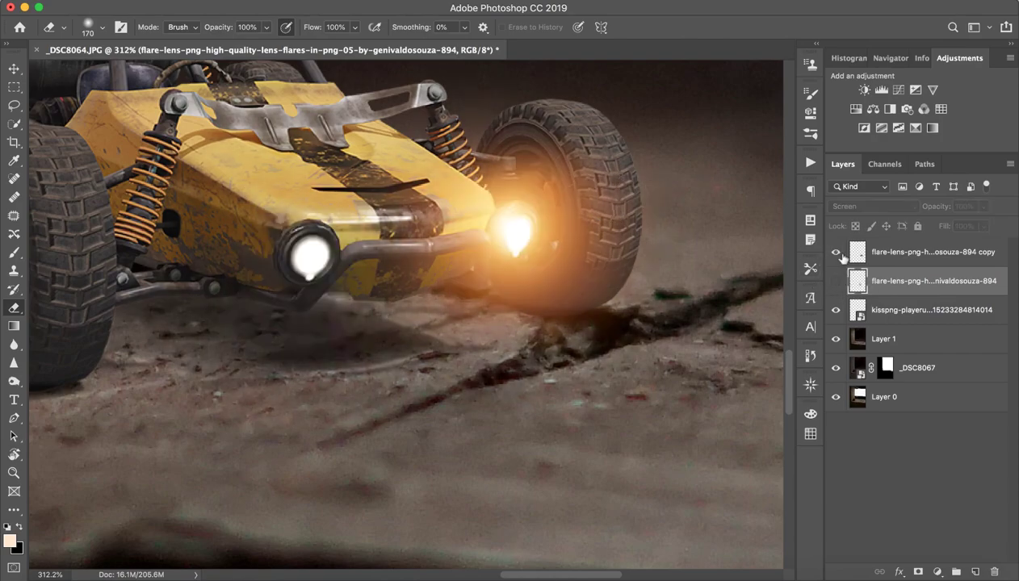
- Rename the top flare copy layer to 'flare'
left_click(987, 255)
double_click(984, 253)
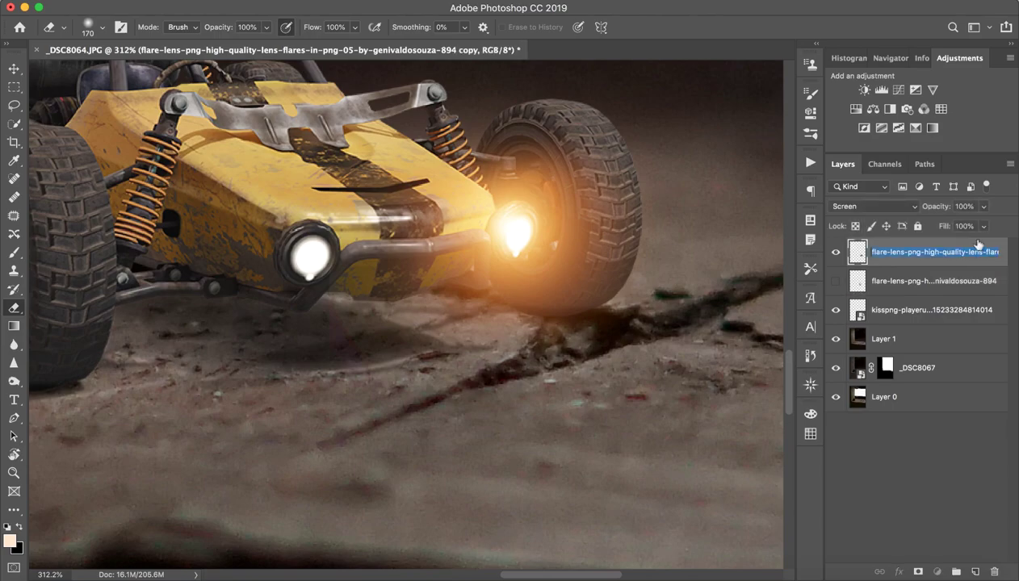
type("flare")
key("Return")
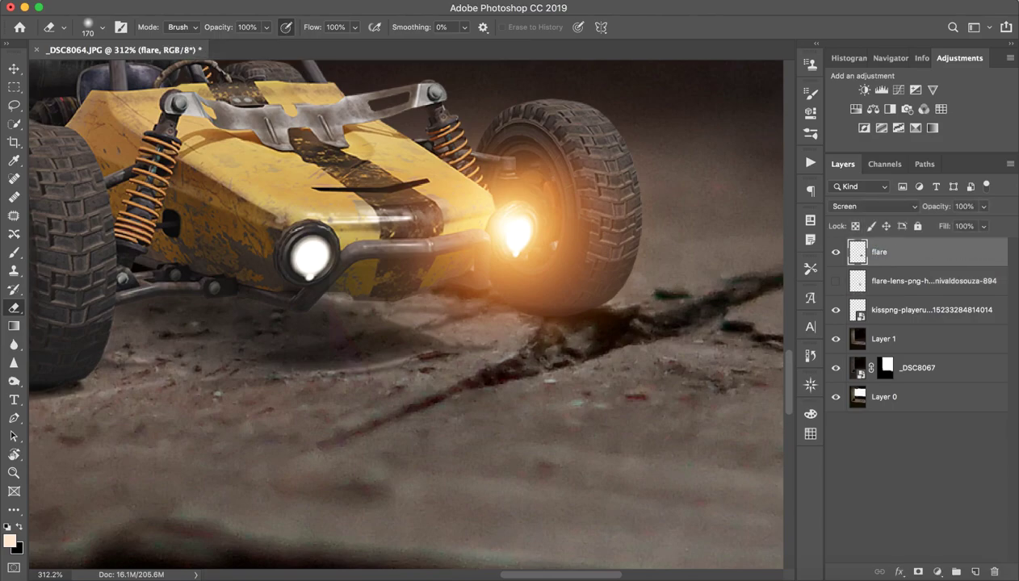
- In the flare layer's Blending Options, split the Underlying Layer black slider to 0/52
double_click(971, 256)
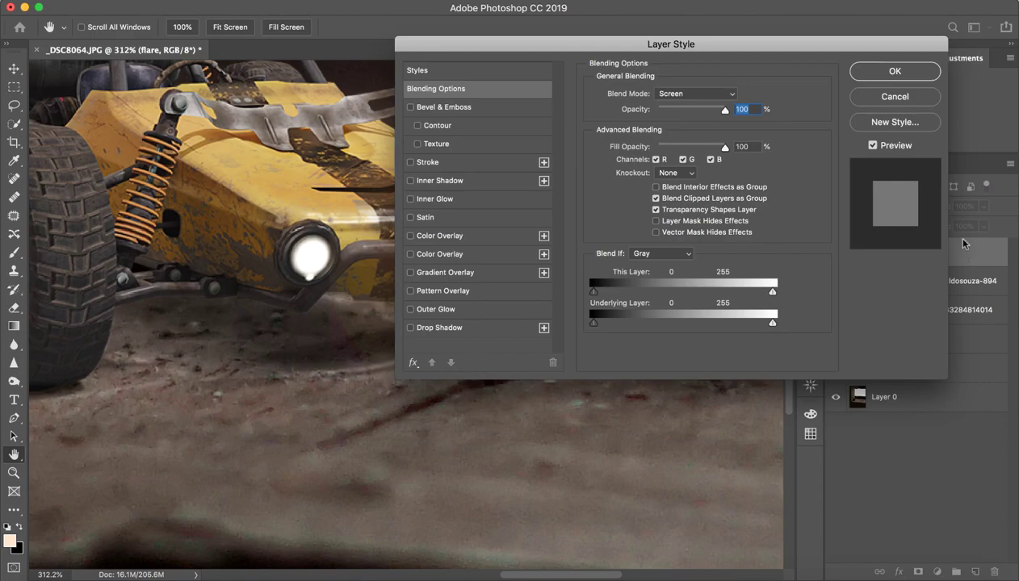
left_click_drag(715, 52, 862, 168)
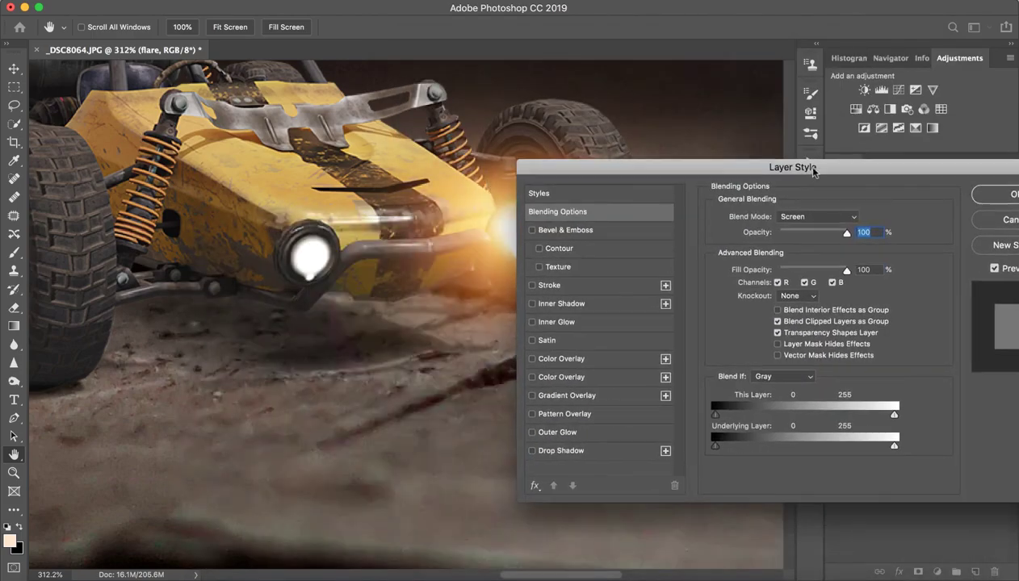
left_click_drag(474, 275, 287, 224)
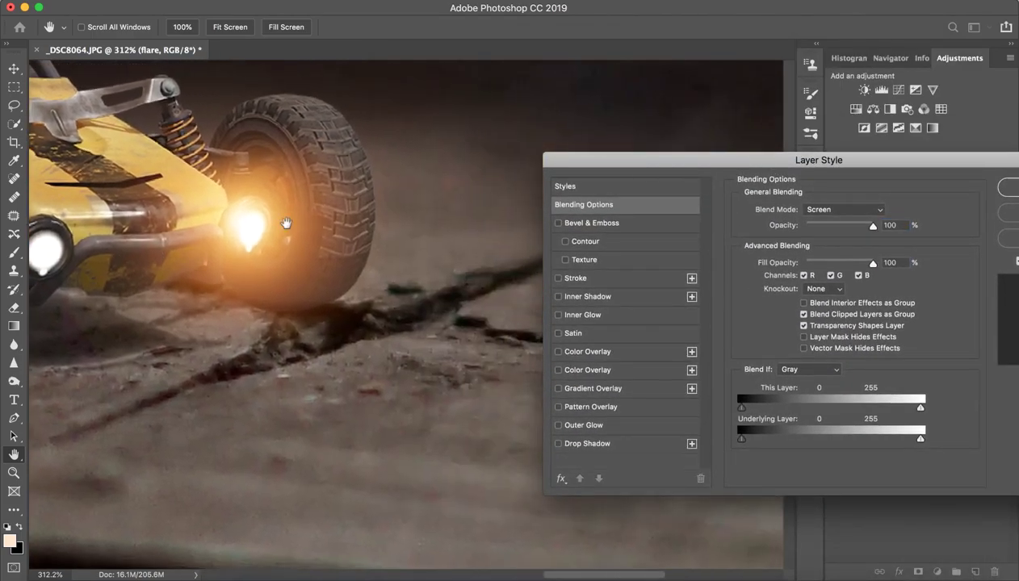
left_click_drag(799, 159, 640, 70)
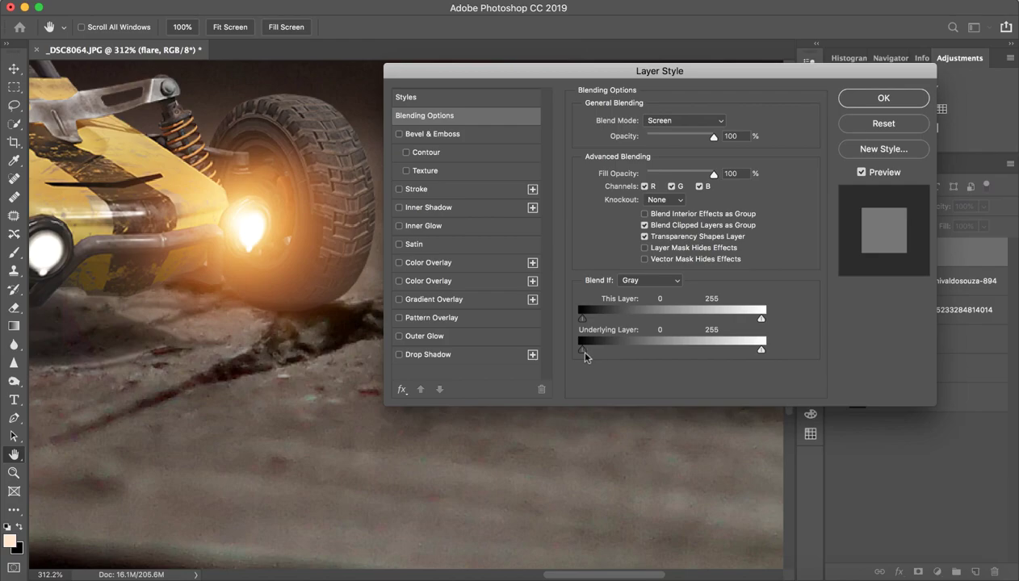
mouse_move(583, 353)
left_mouse_down()
mouse_move(614, 356)
mouse_move(604, 353)
left_mouse_up()
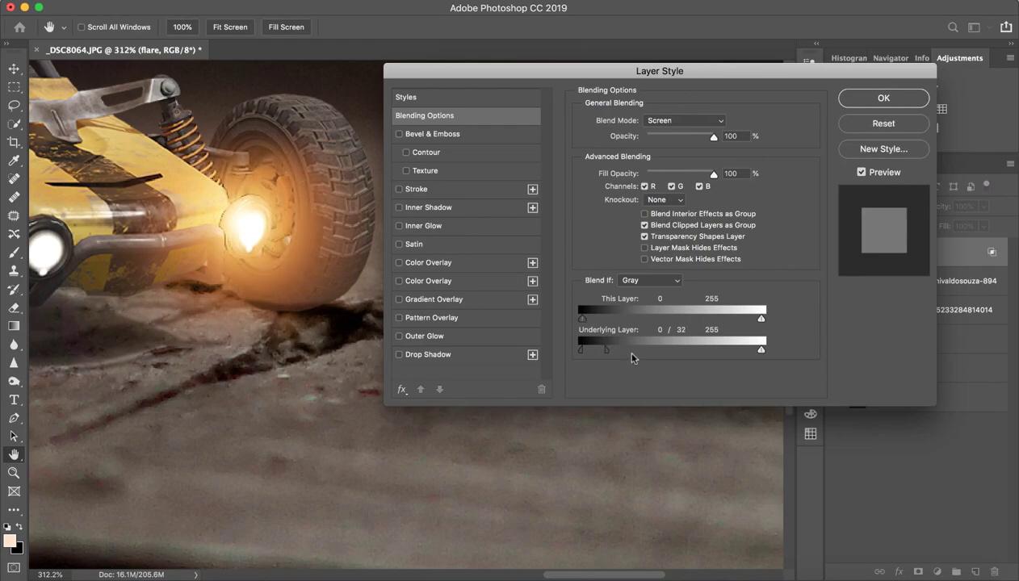
mouse_move(607, 350)
left_mouse_down()
mouse_move(659, 352)
mouse_move(622, 352)
left_mouse_up()
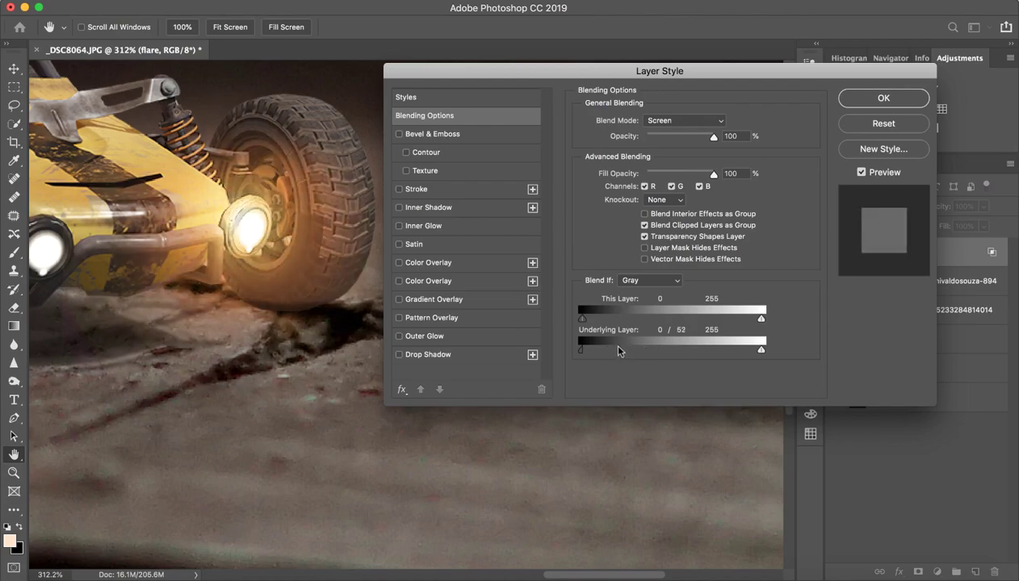
scroll(262, 289, "down", 1)
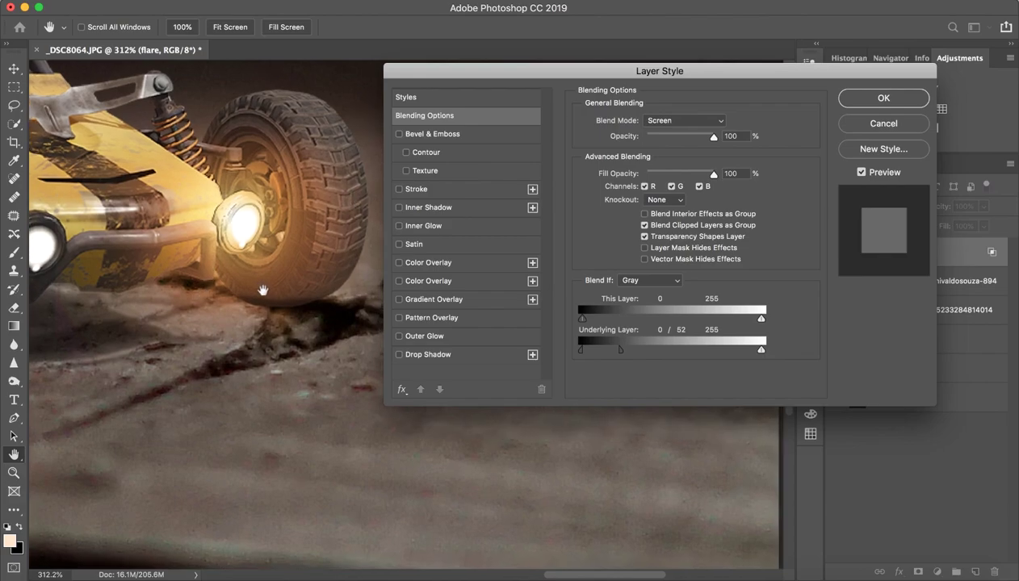
left_click(840, 98)
scroll(523, 352, "down", 3)
- Turn the left headlight glow back on and reposition it
scroll(523, 352, "up", 2)
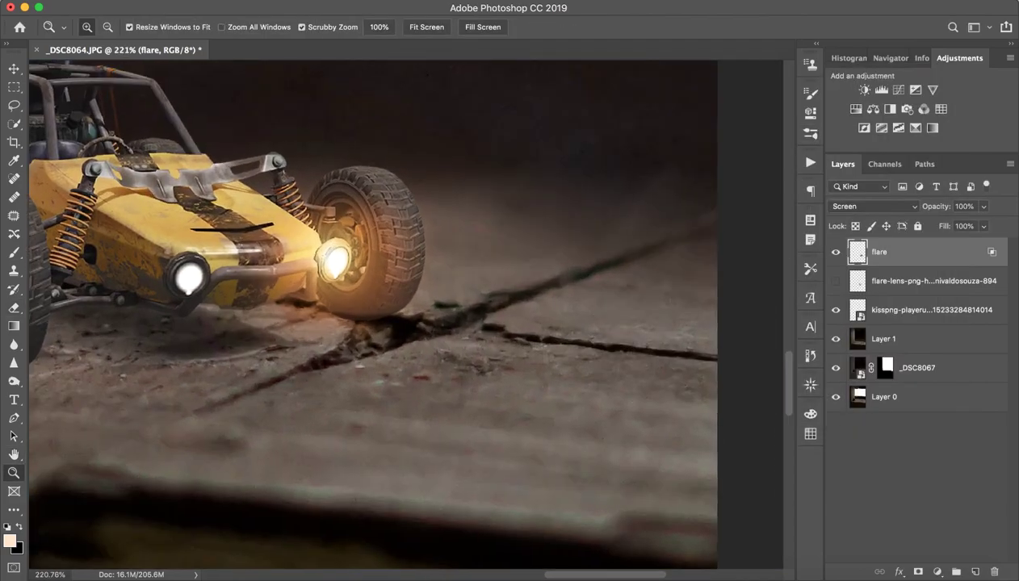
left_click_drag(392, 289, 402, 289)
left_click(835, 283)
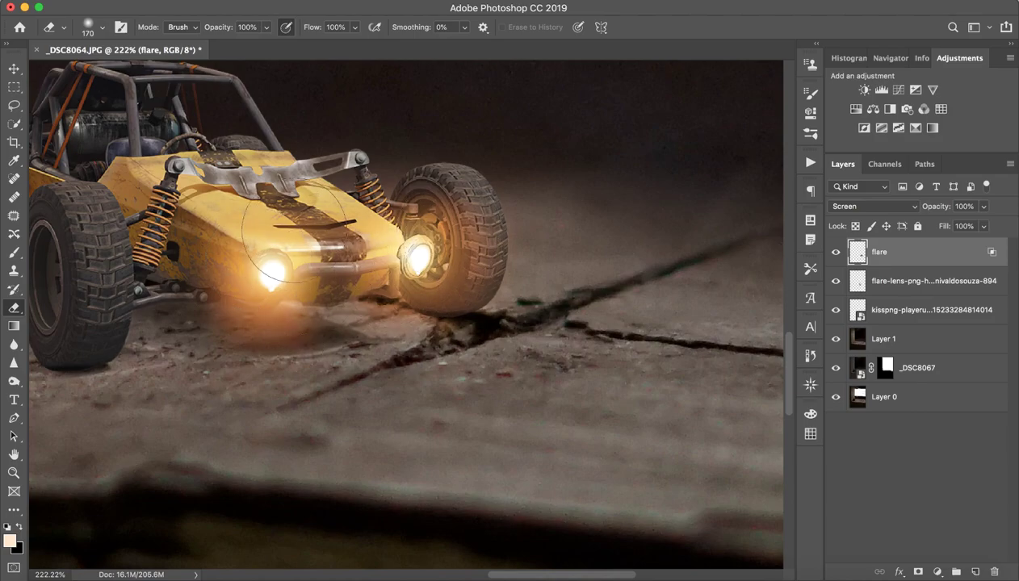
key("v")
mouse_move(270, 280)
left_mouse_down()
mouse_move(356, 264)
mouse_move(415, 272)
left_mouse_up()
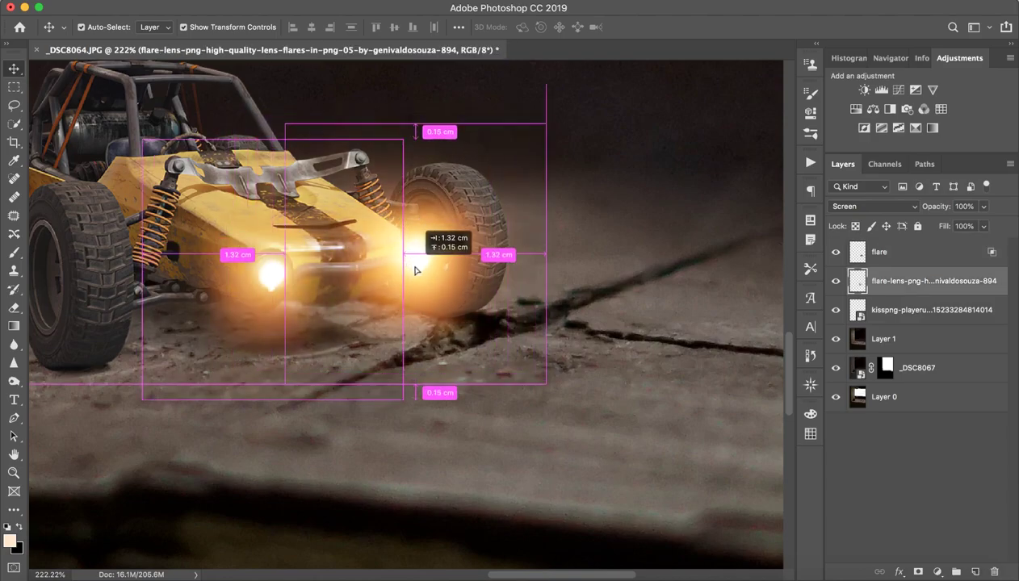
- Duplicate the flare onto the right headlight, scale it to about 60%, and lower opacity to about 37%
left_click_drag(416, 272, 418, 271)
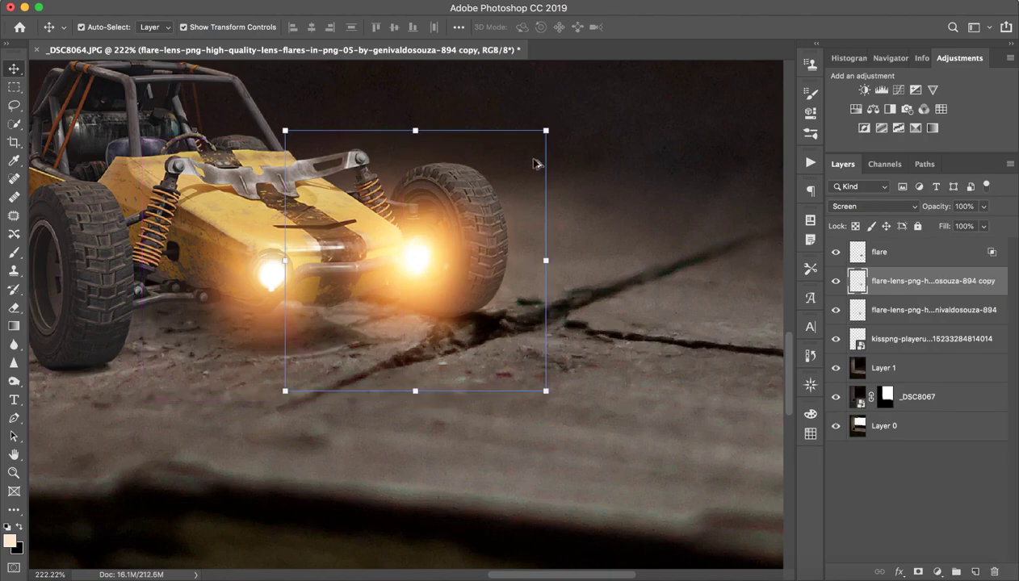
mouse_move(546, 130)
left_mouse_down()
mouse_move(485, 190)
mouse_move(494, 175)
left_mouse_up()
left_click_drag(443, 273, 443, 265)
left_click(692, 28)
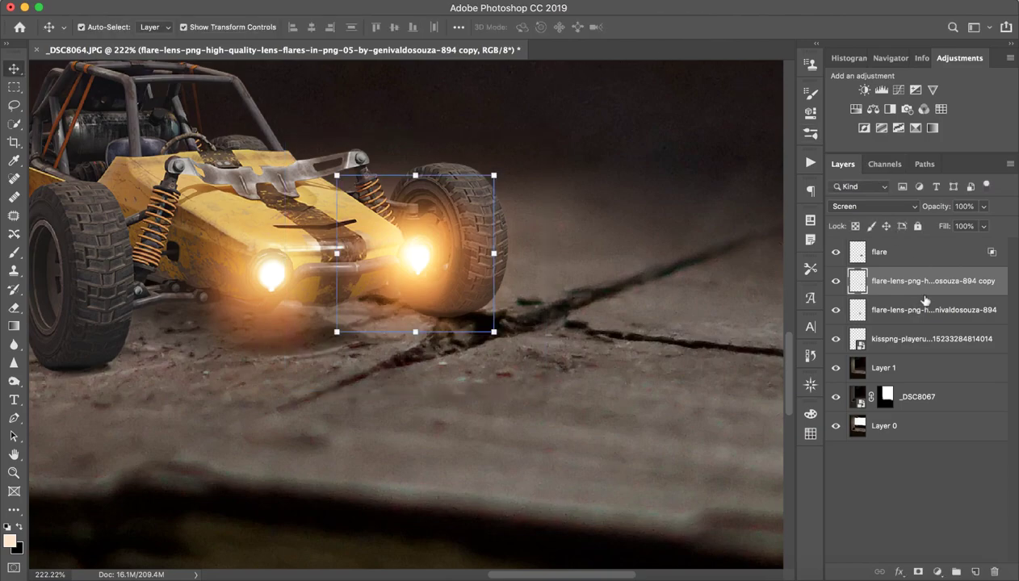
left_click_drag(942, 208, 956, 211)
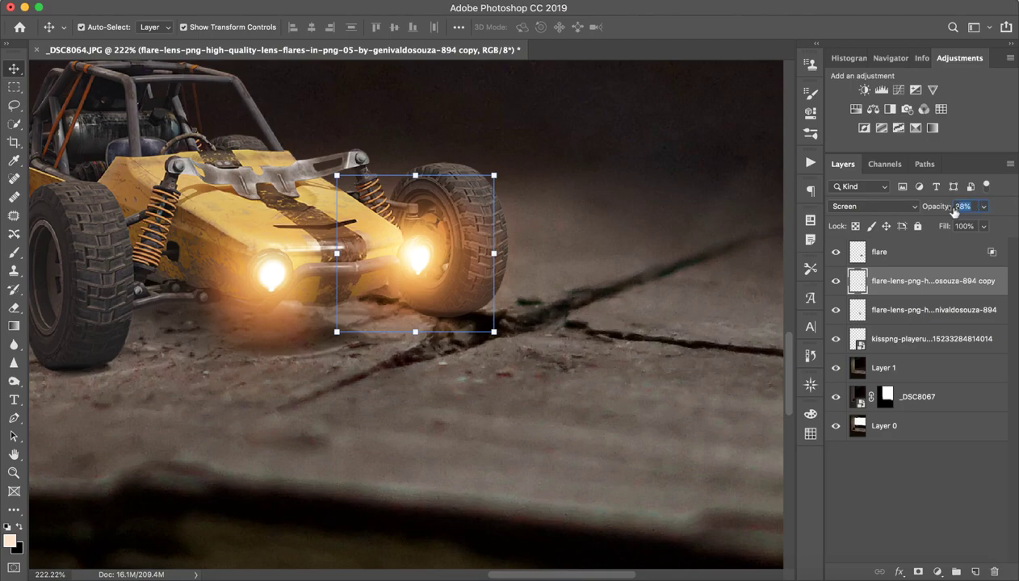
left_click(875, 469)
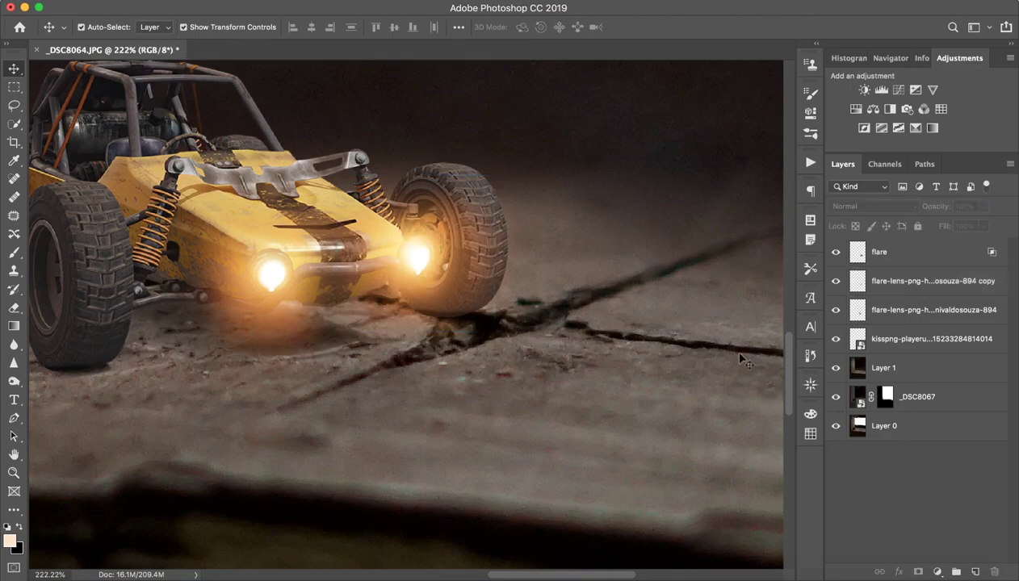
mouse_move(758, 256)
left_mouse_down()
mouse_move(552, 284)
mouse_move(573, 279)
mouse_move(528, 227)
left_mouse_up()
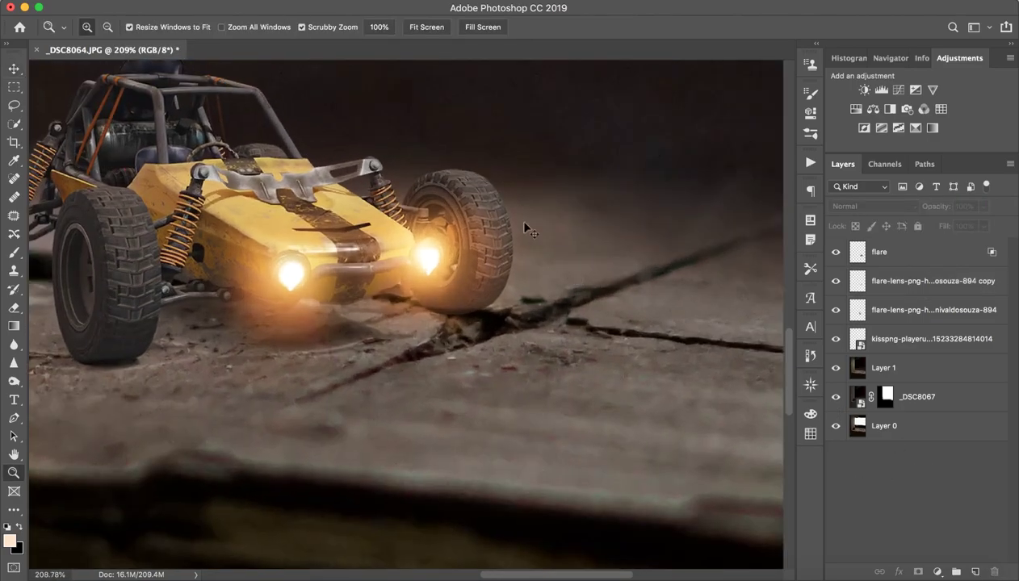
left_click(836, 281)
left_click(836, 310)
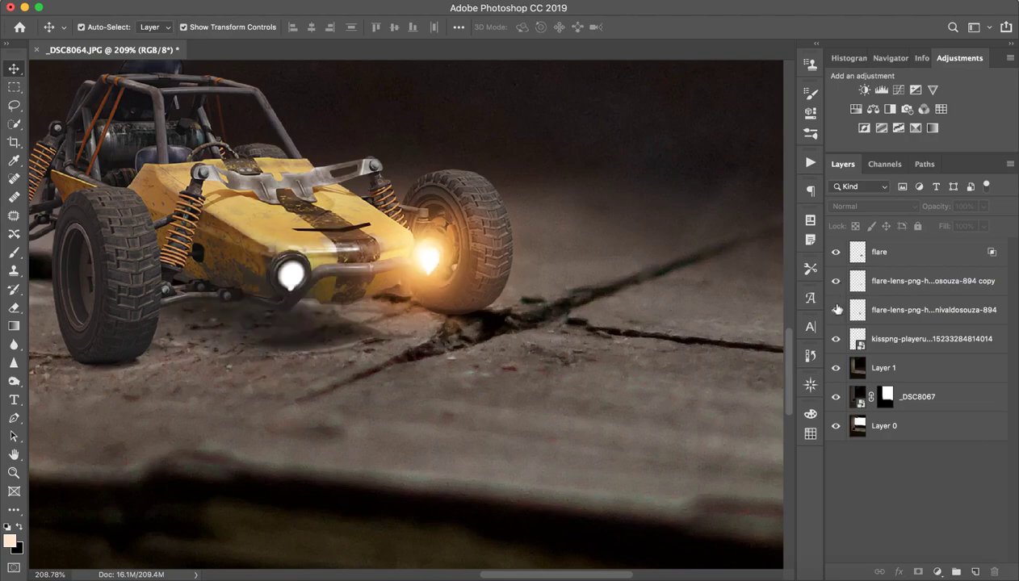
left_click(835, 310)
left_click(835, 252)
left_click(836, 252)
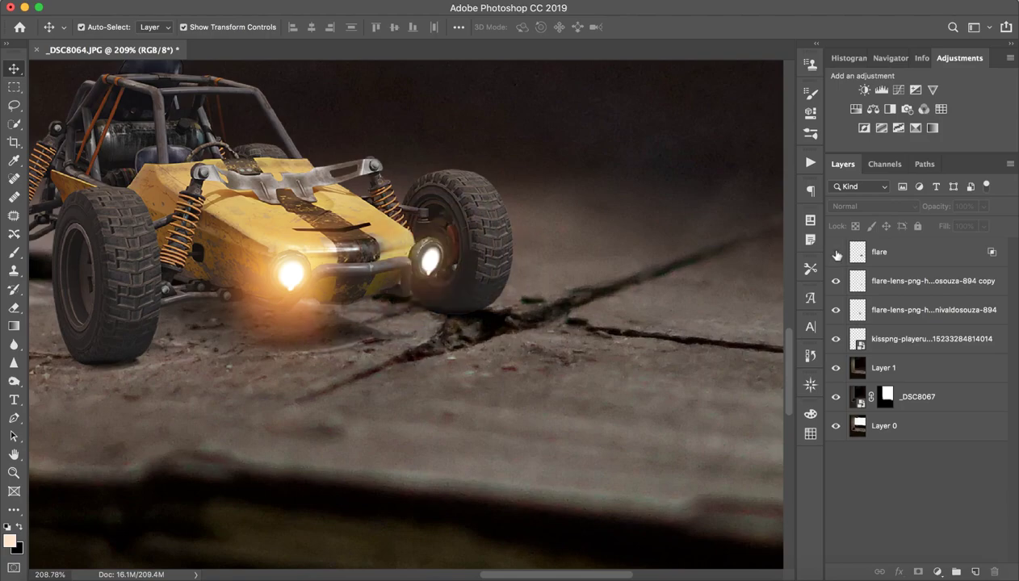
left_click(836, 253)
left_click(835, 252)
left_click(836, 281)
left_click(836, 281)
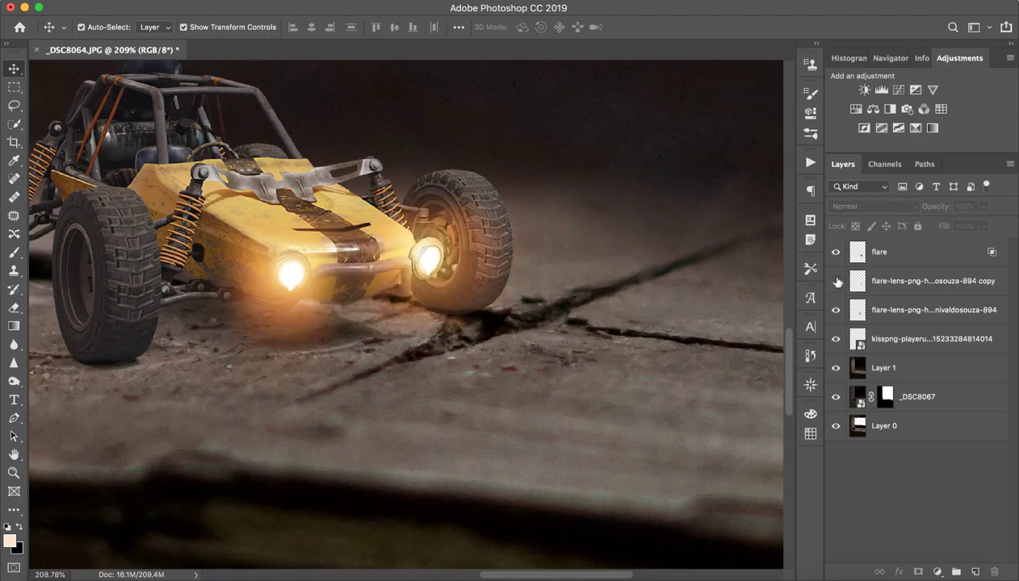
left_click(835, 252)
left_click(835, 281)
left_click(835, 252)
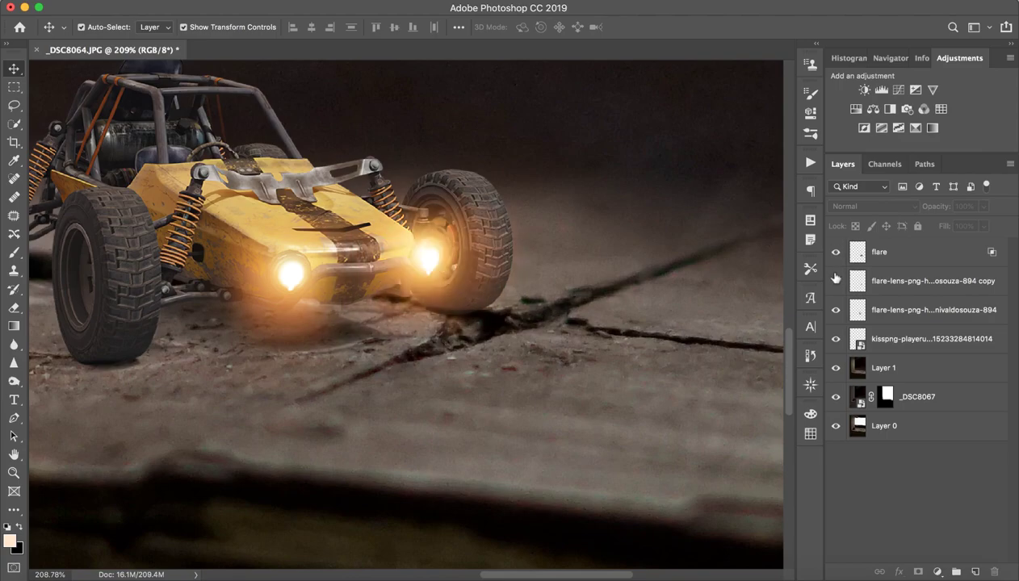
left_click(836, 281)
left_click(836, 281)
left_click(891, 312)
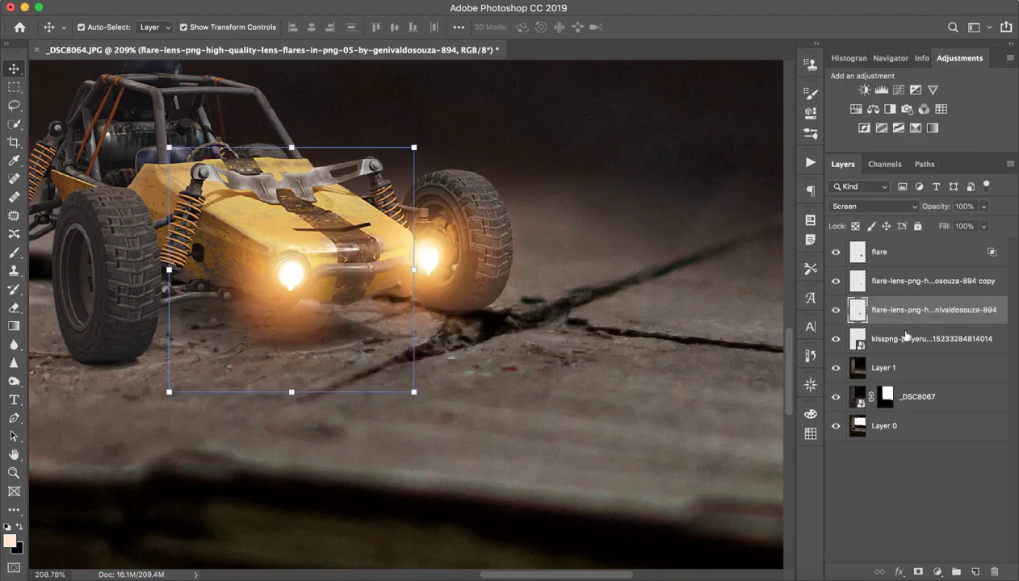
left_click(836, 310)
- Delete the 894 flare layer, group 'flare' with its copy, and duplicate the group
key("Delete")
left_click(906, 283)
left_click(914, 256)
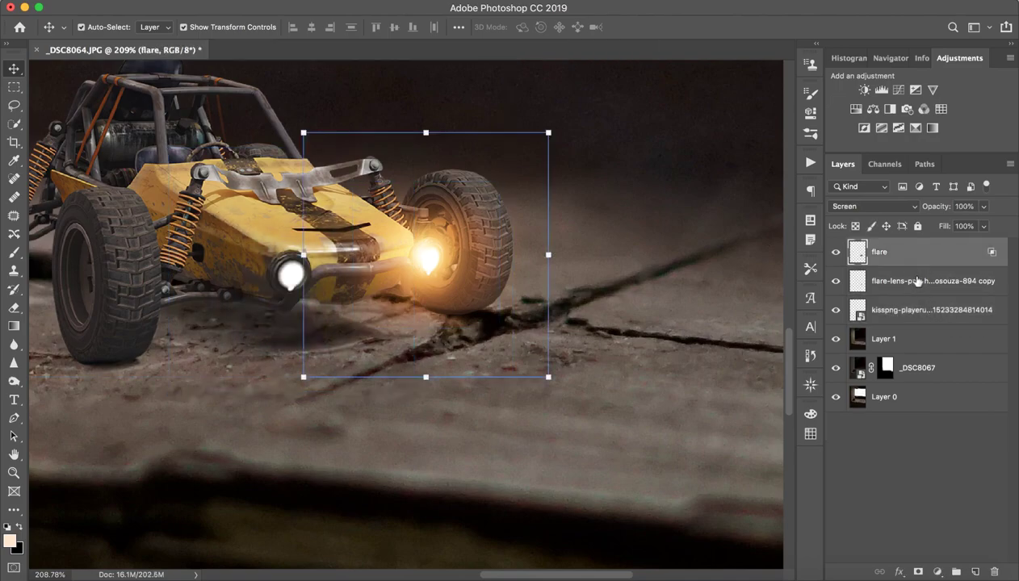
left_click(917, 281, "shift")
key("ctrl+g")
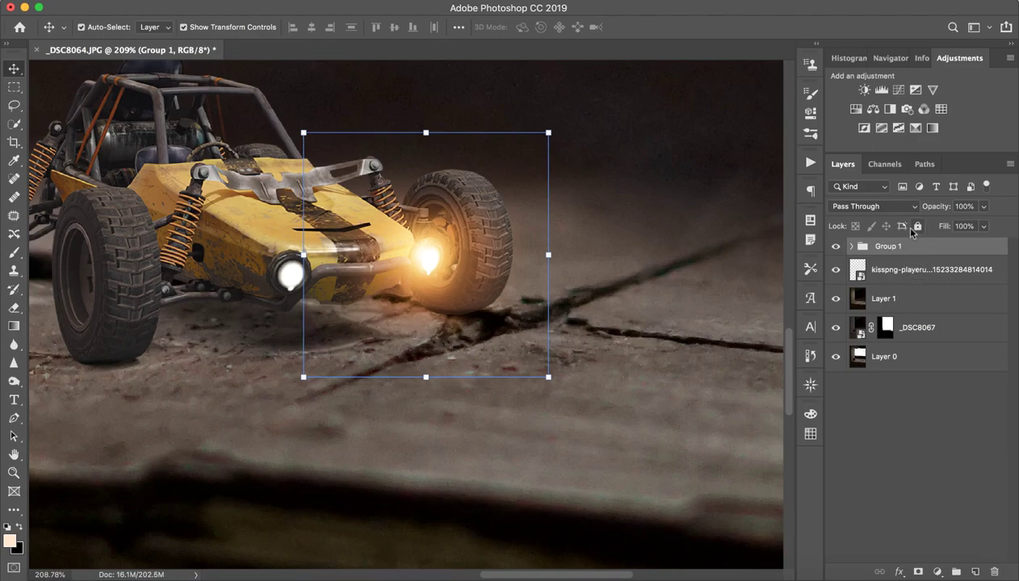
key("ctrl+j")
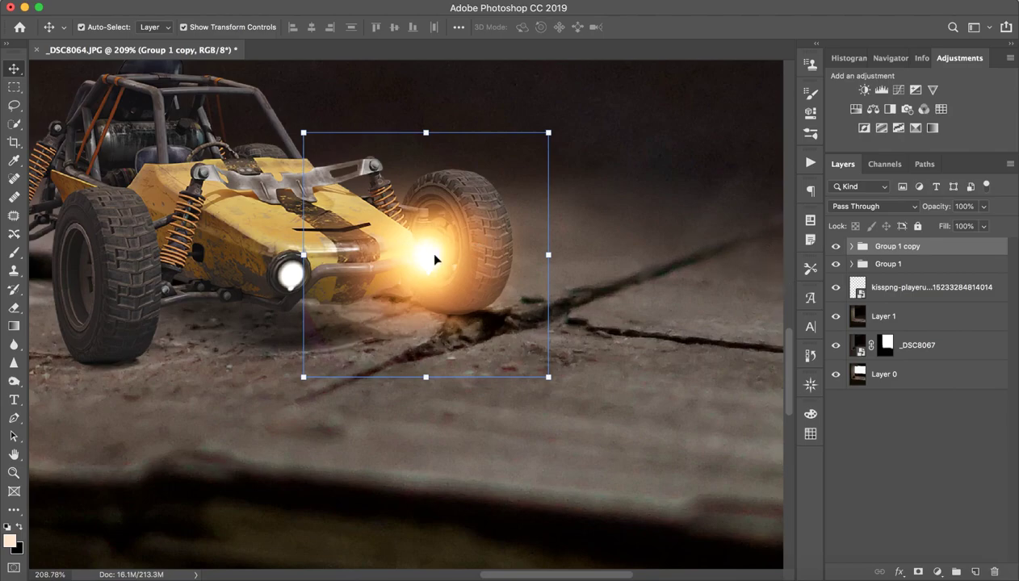
- With Auto-Select set to Group, move the duplicated flare group onto the left headlight
mouse_move(427, 251)
left_mouse_down()
mouse_move(293, 290)
mouse_move(295, 278)
left_mouse_up()
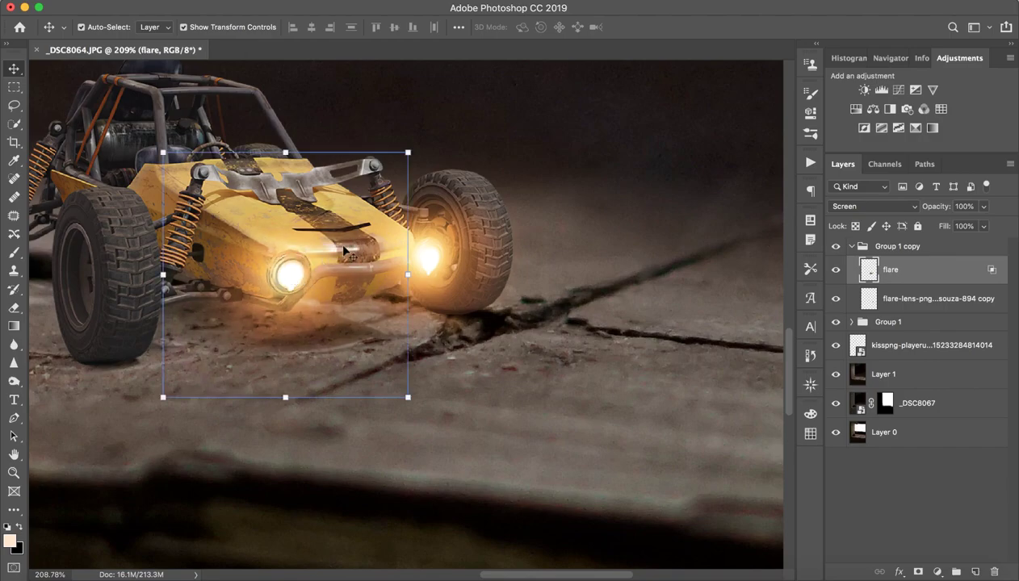
key("ctrl+z")
left_click_drag(436, 240, 285, 257)
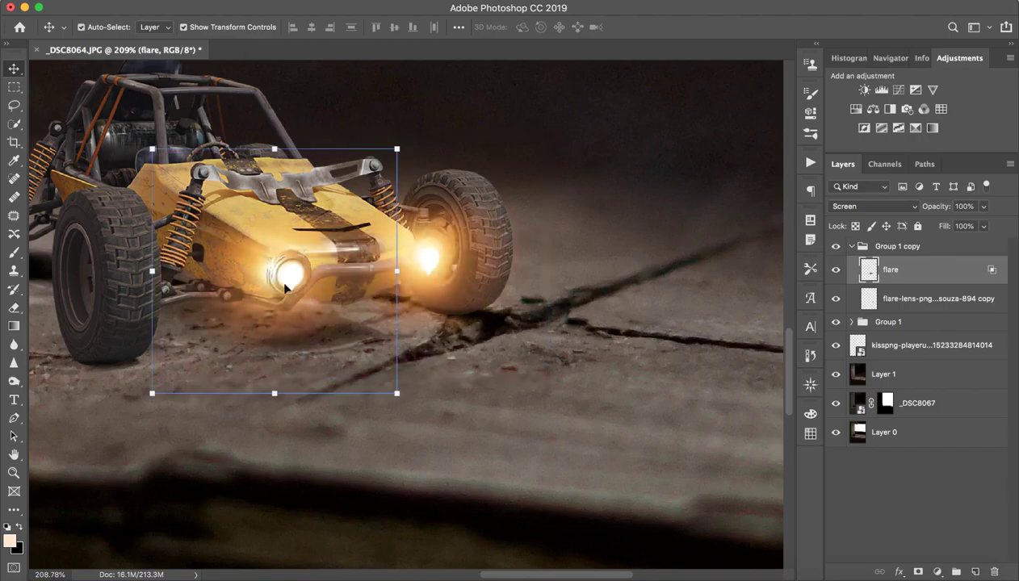
key("ctrl+z")
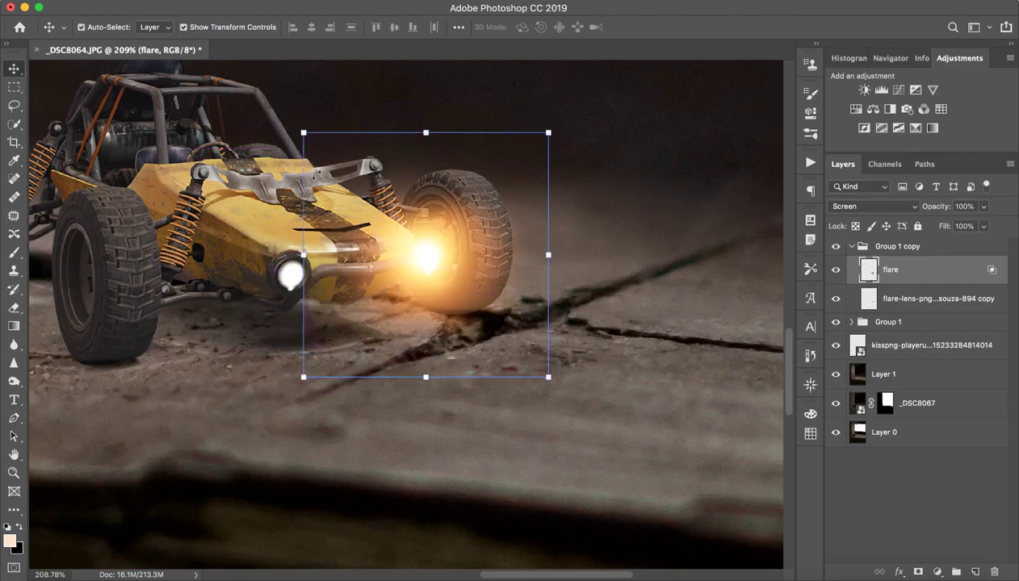
left_click(156, 27)
left_click(151, 15)
left_click_drag(432, 256, 300, 270)
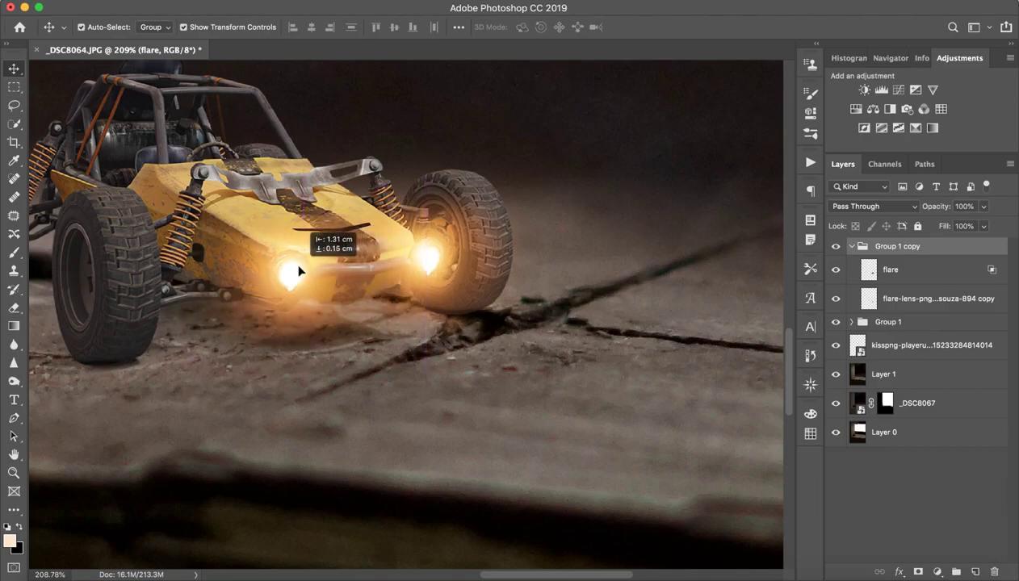
left_click(156, 26)
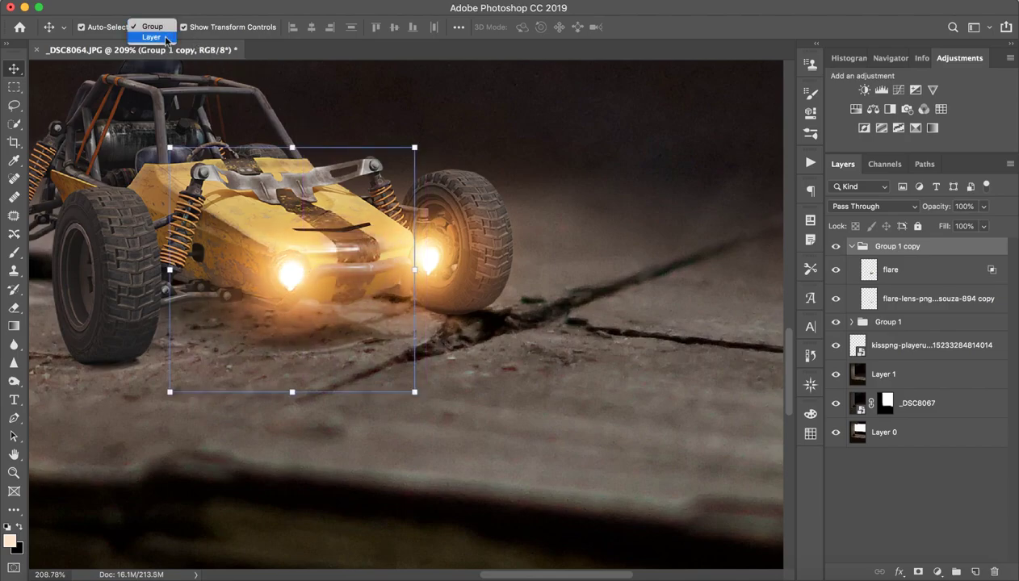
left_click(563, 440)
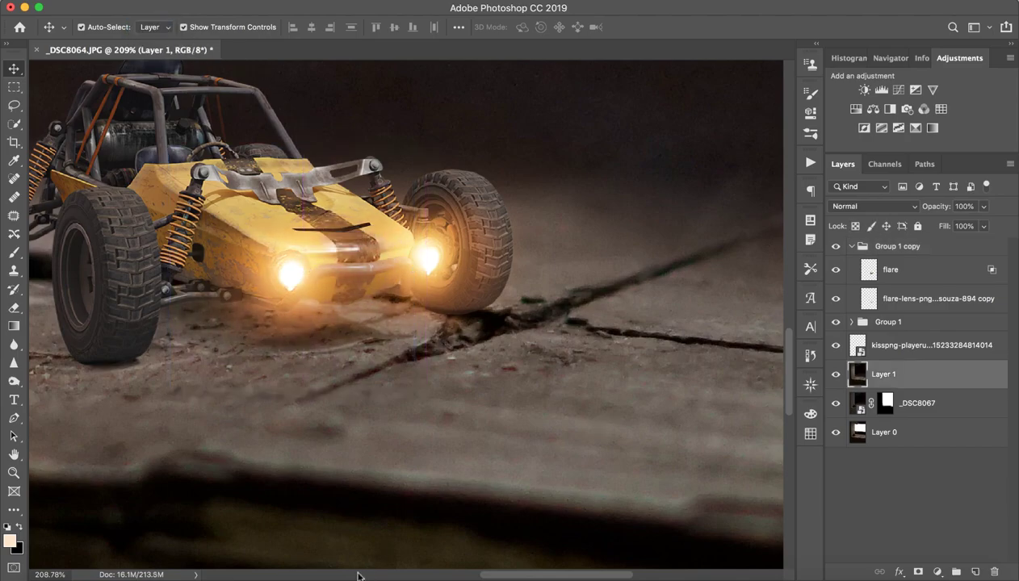
- Add a new empty Layer 2 at the top of the stack and collapse the flare group
key("z")
left_click_drag(348, 443, 458, 367)
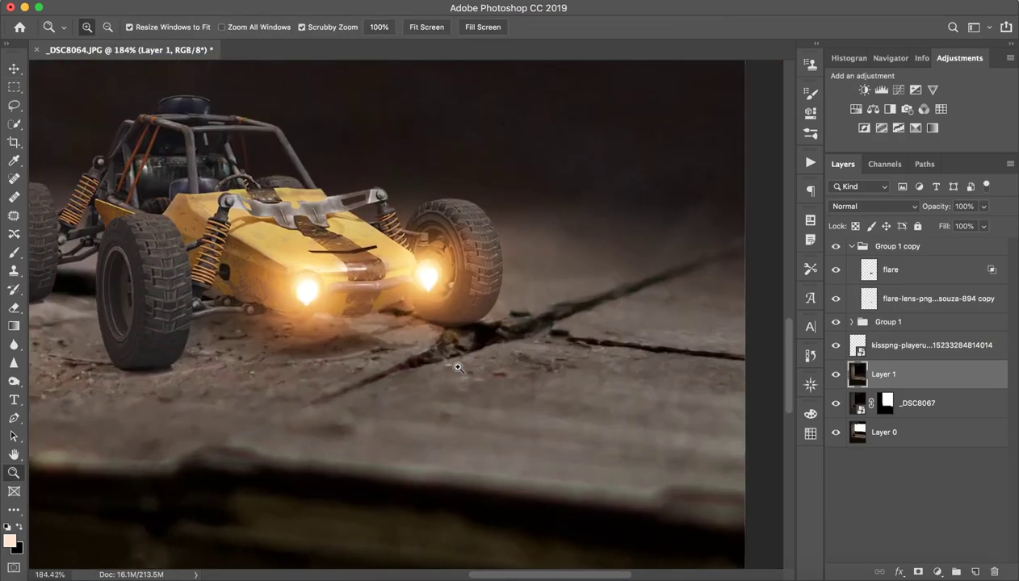
left_click_drag(251, 336, 314, 346)
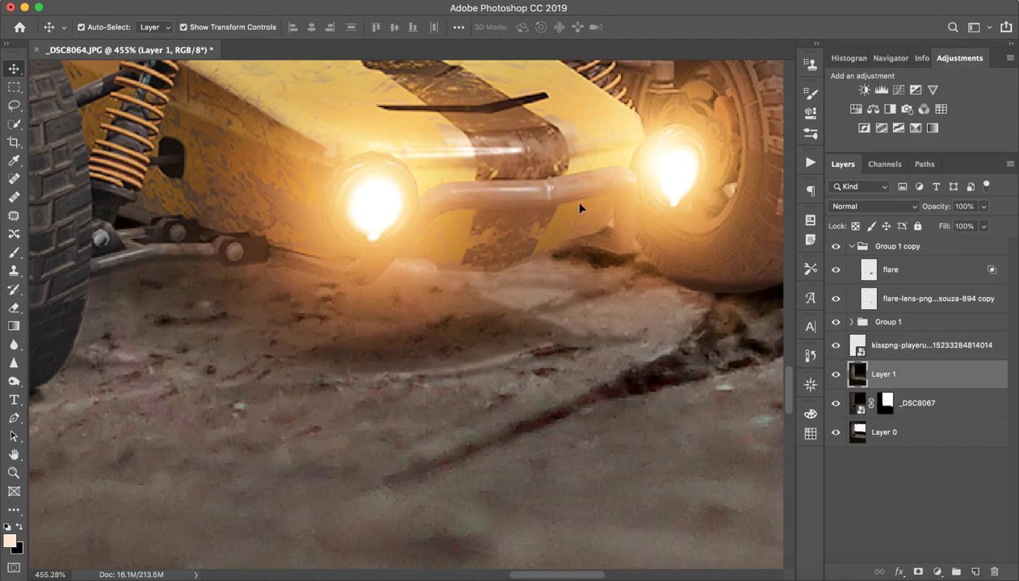
key("z")
left_click_drag(365, 319, 302, 348)
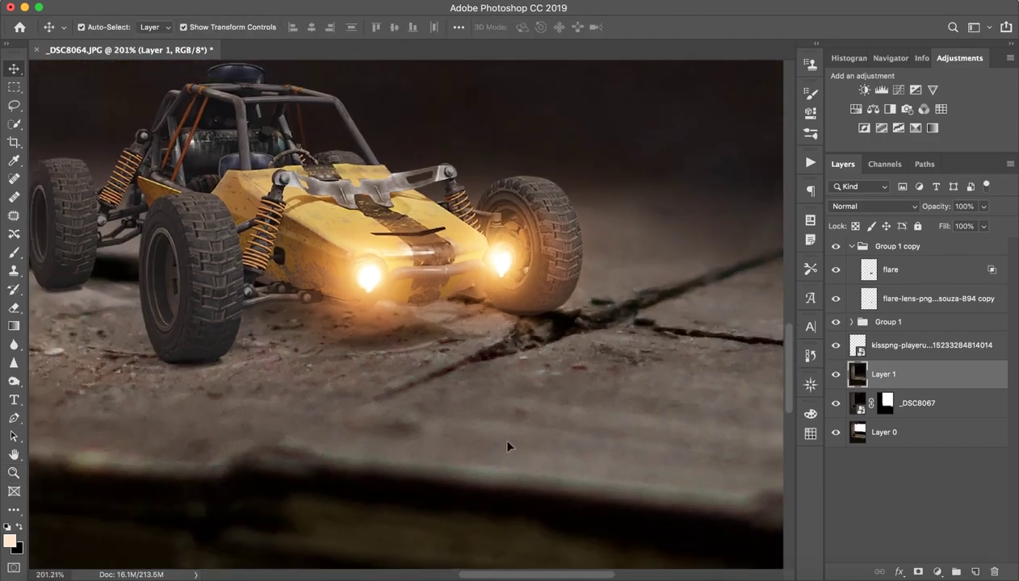
left_click(974, 572)
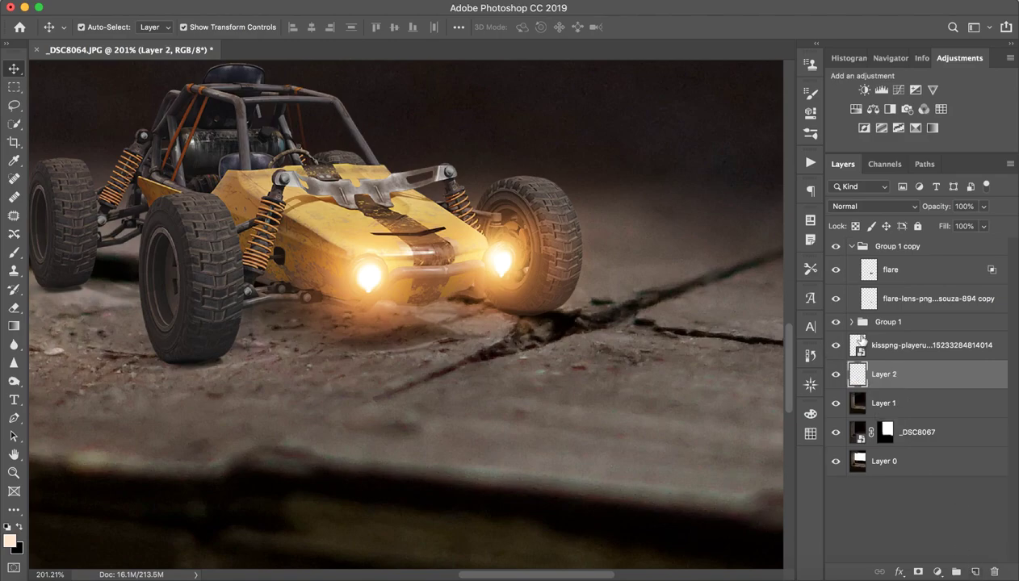
mouse_move(888, 373)
left_mouse_down()
mouse_move(898, 246)
mouse_move(888, 237)
left_mouse_up()
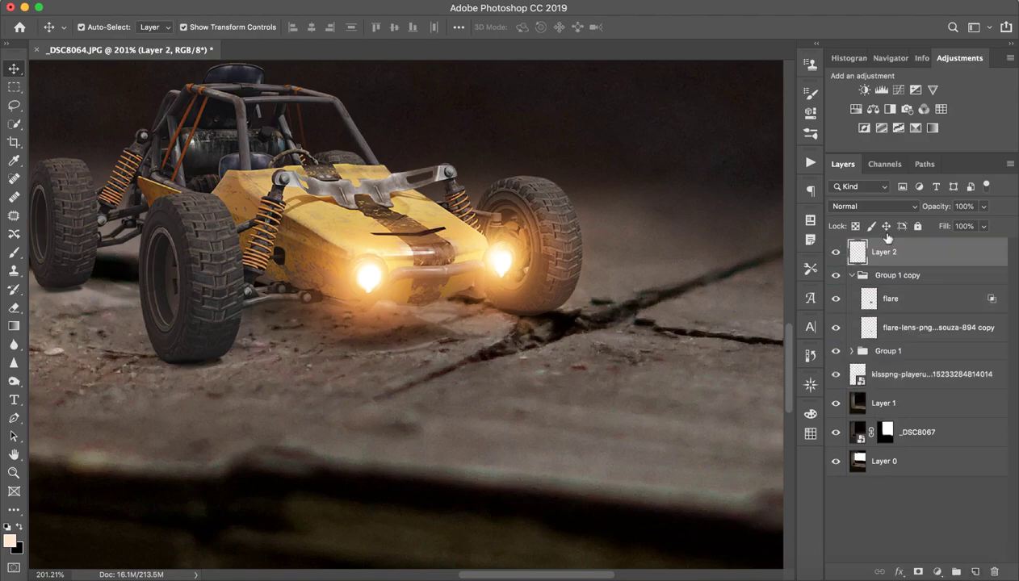
left_click(851, 276)
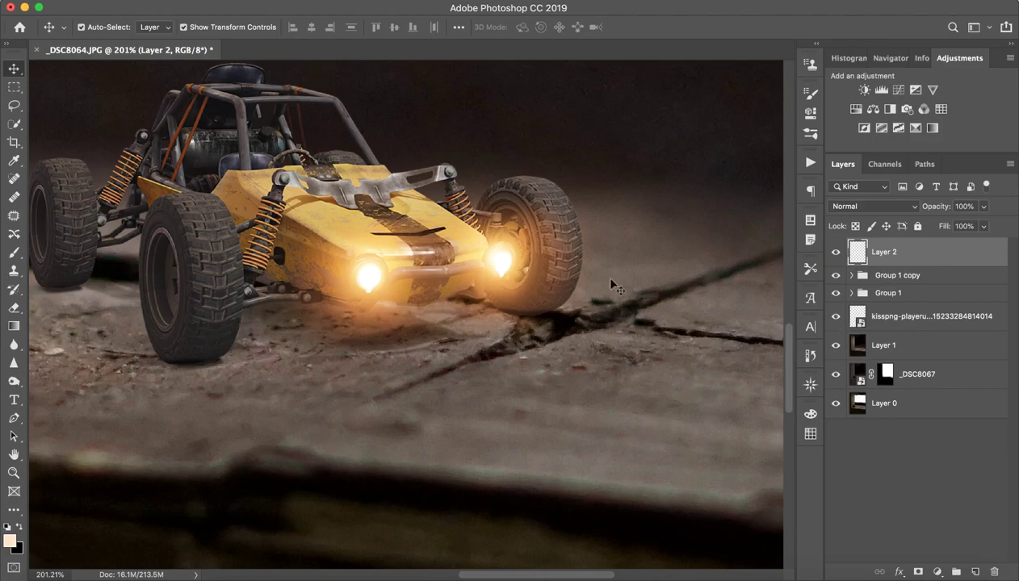
- Sample the headlight glow colour and set up a 14 px Hard Round Pressure brush
key("z")
left_click_drag(119, 235, 223, 245)
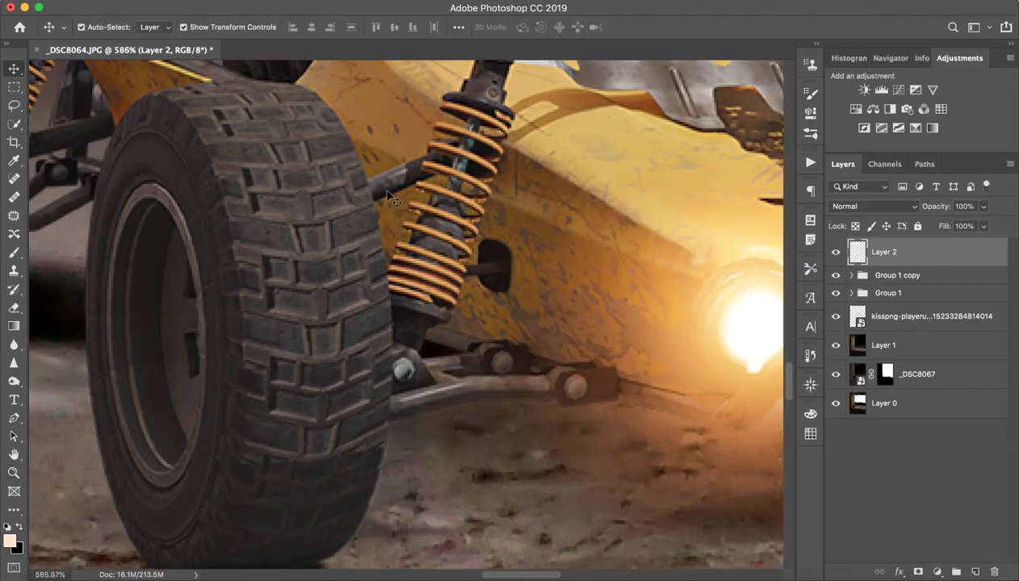
key("b")
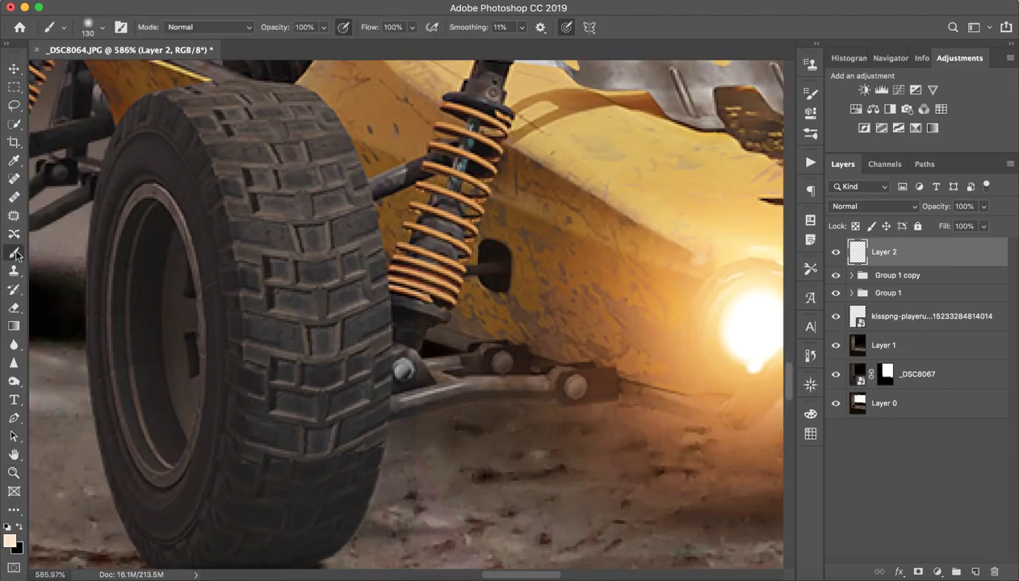
left_click(731, 321, "alt")
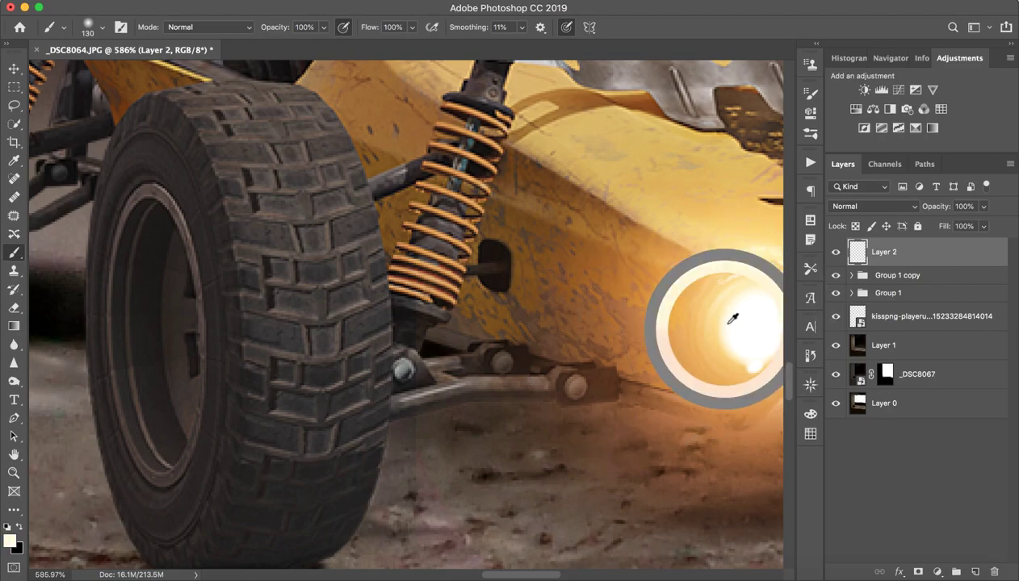
left_click_drag(616, 287, 366, 287)
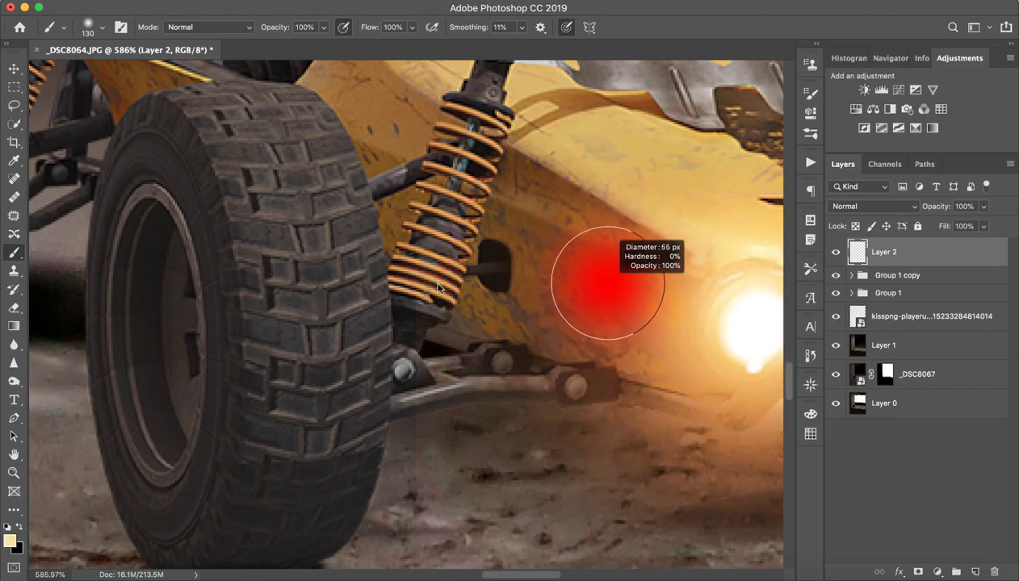
left_click(103, 27)
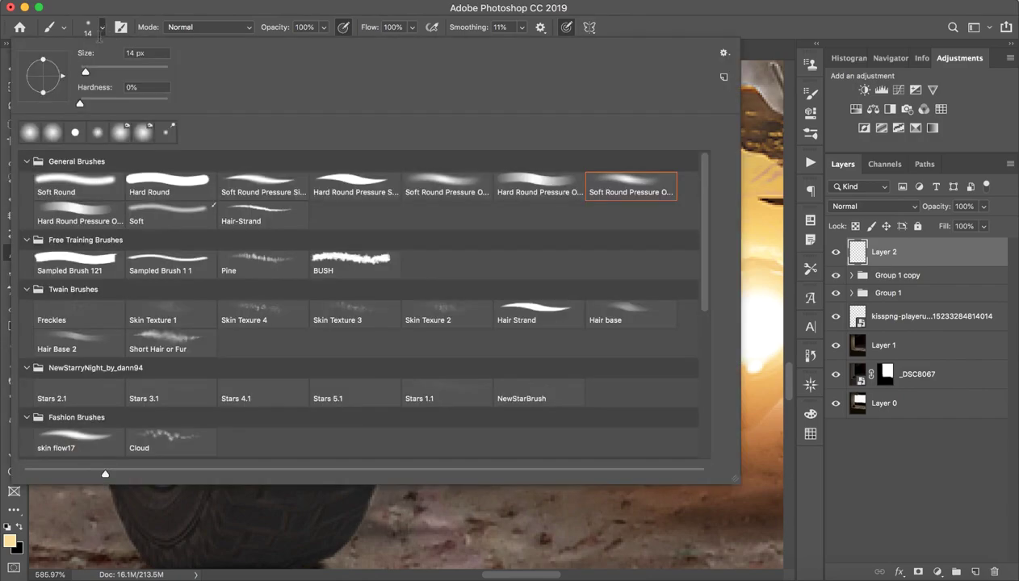
left_click(336, 194)
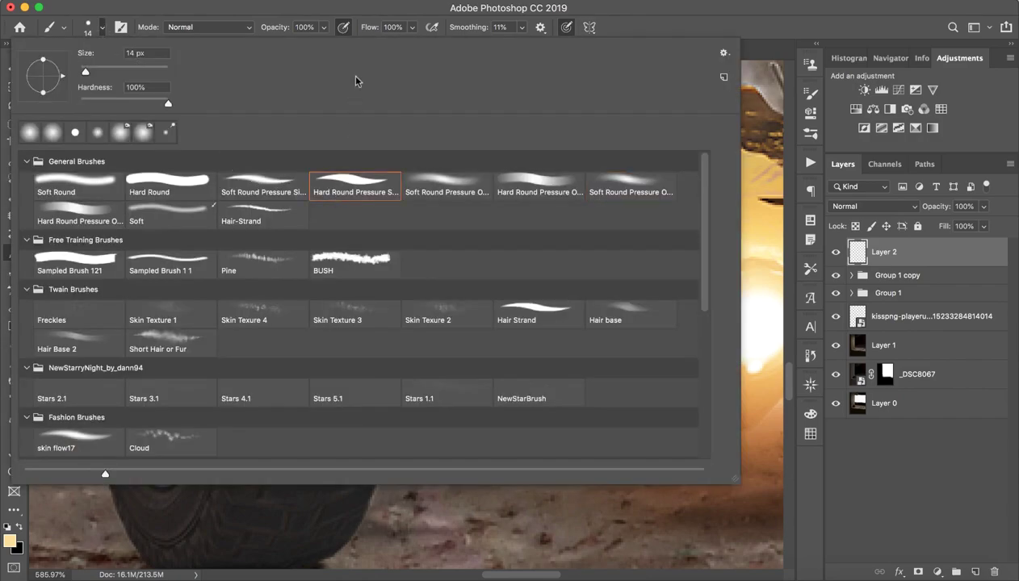
left_click(361, 10)
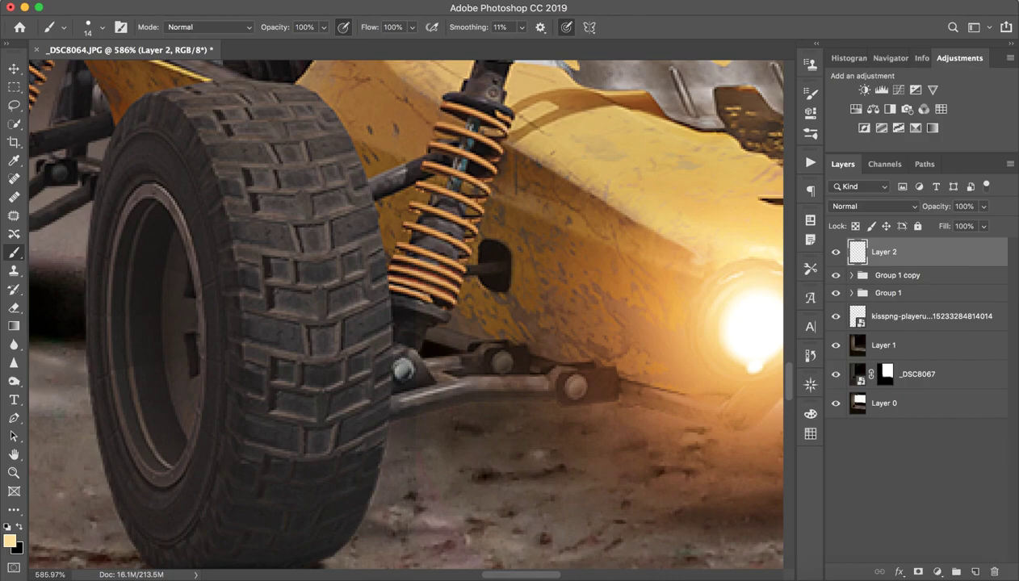
- Shrink the brush to size 6 and paint light strokes down the front tire's right edge
left_click_drag(379, 140, 374, 127)
mouse_move(355, 150)
left_mouse_down()
mouse_move(383, 298)
mouse_move(382, 234)
mouse_move(386, 347)
left_mouse_up()
left_click_drag(390, 298, 391, 430)
mouse_move(391, 389)
left_mouse_down()
mouse_move(396, 424)
mouse_move(375, 500)
left_mouse_up()
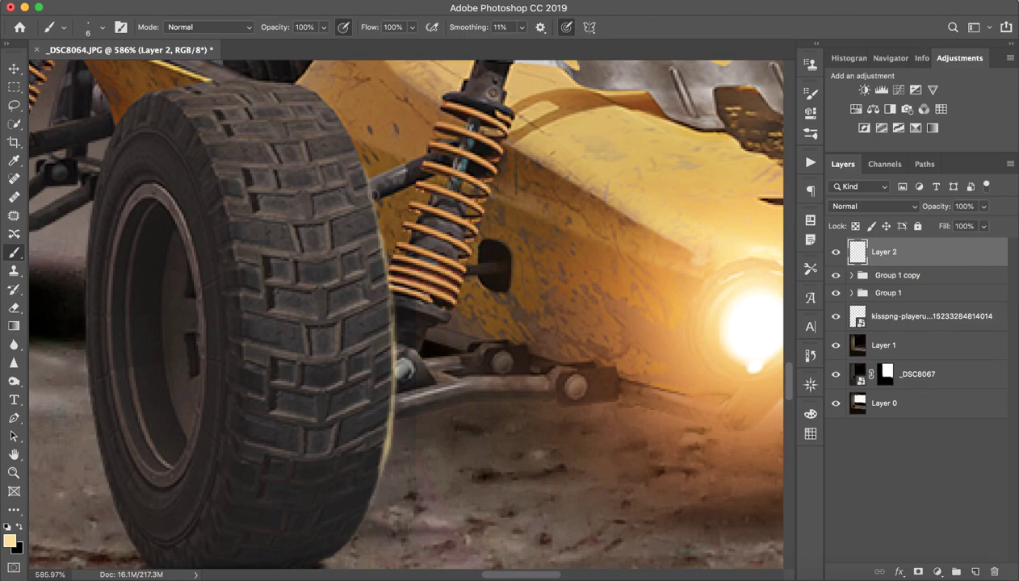
mouse_move(376, 239)
left_mouse_down()
mouse_move(369, 188)
mouse_move(380, 272)
left_mouse_up()
key("ctrl+z")
left_click_drag(375, 212, 386, 337)
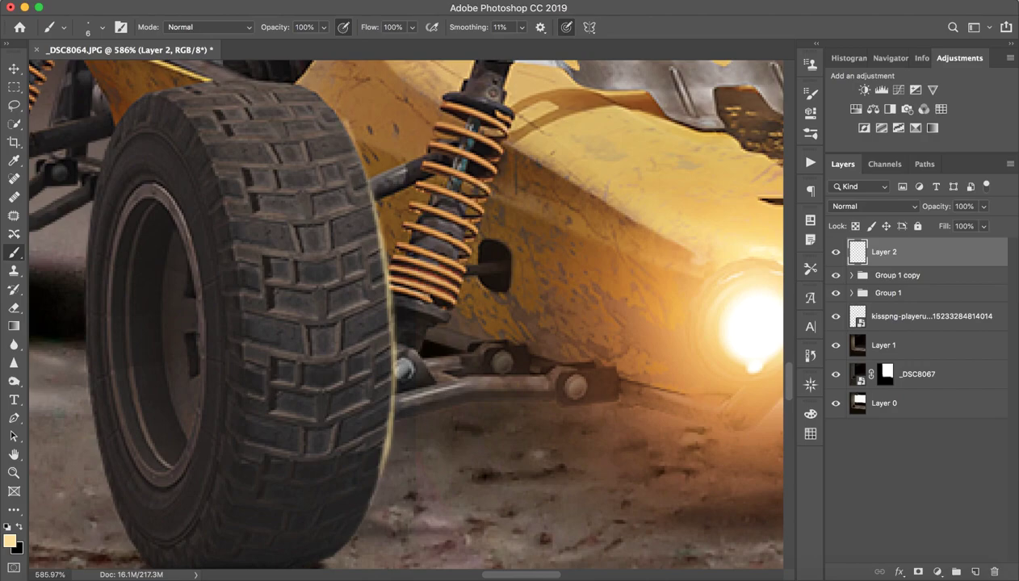
- Add more edge light along the tire's upper-right edge and down toward the ground
left_click_drag(357, 162, 349, 129)
left_click_drag(371, 189, 360, 155)
left_click_drag(313, 195, 363, 273)
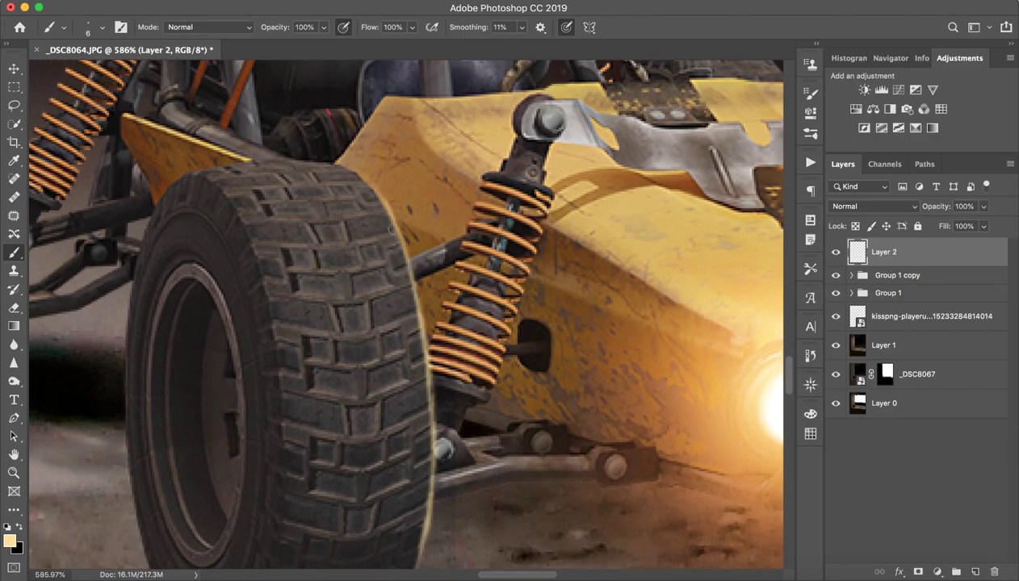
left_click_drag(342, 171, 361, 183)
left_click_drag(360, 345, 398, 209)
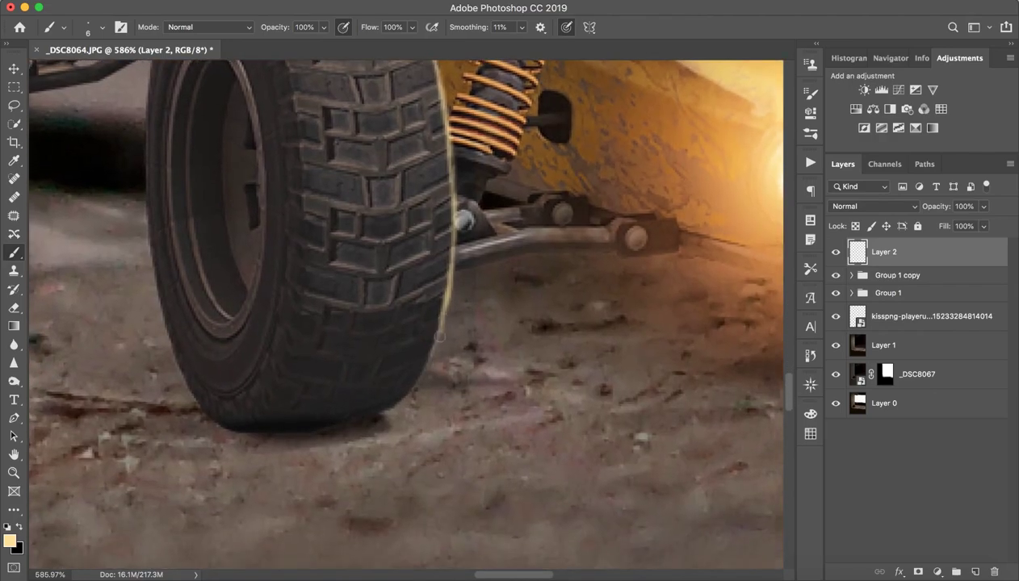
left_click_drag(440, 336, 427, 371)
- Zoom back out from the tire detail with the brush reselected
key("e")
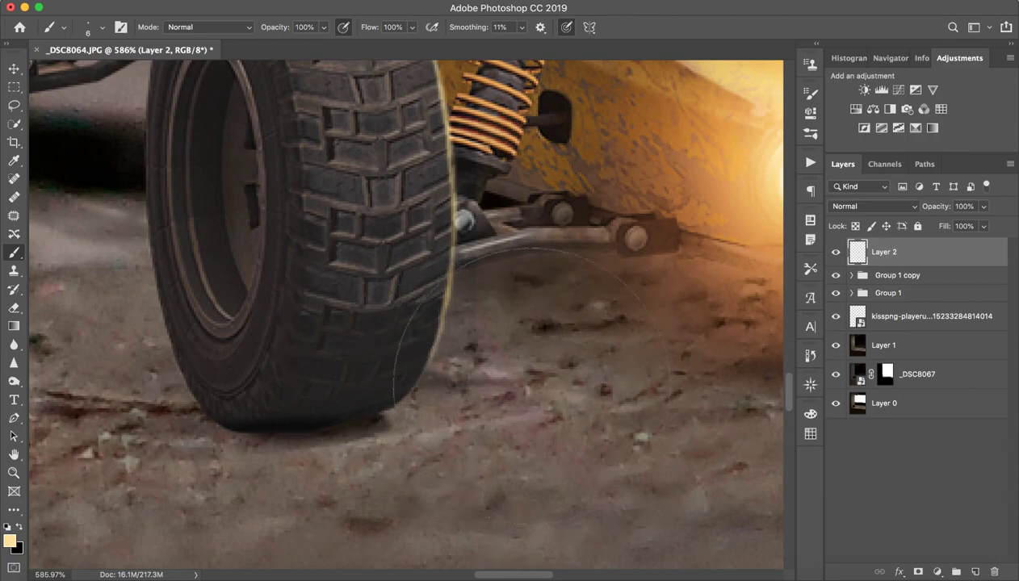
left_click_drag(386, 288, 336, 455)
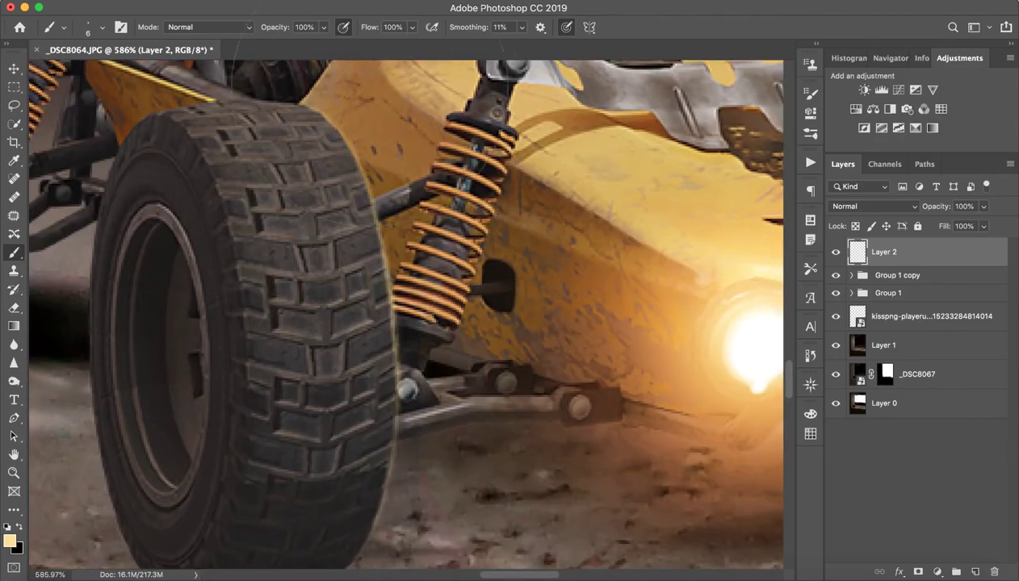
key("z")
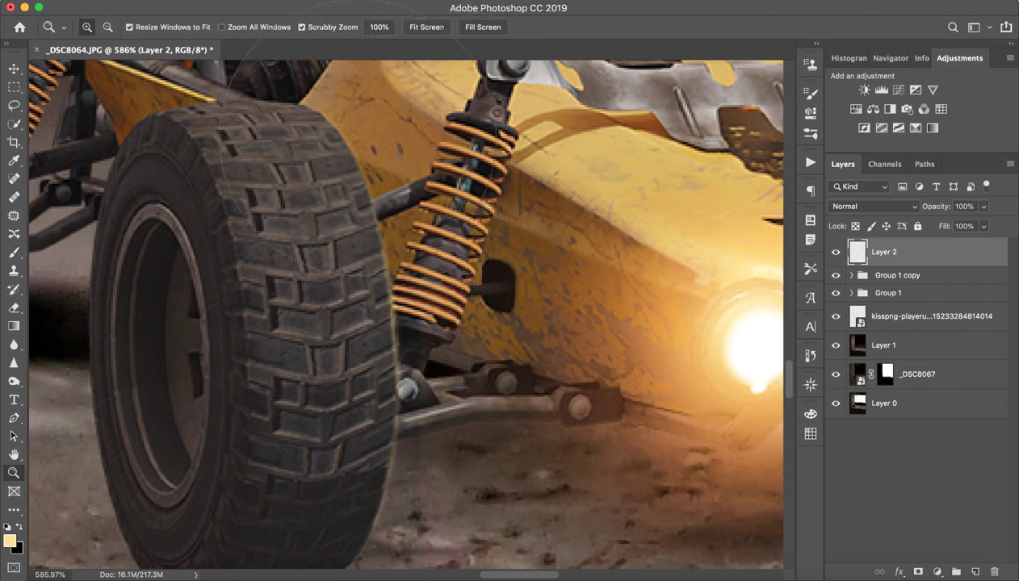
right_click(556, 234)
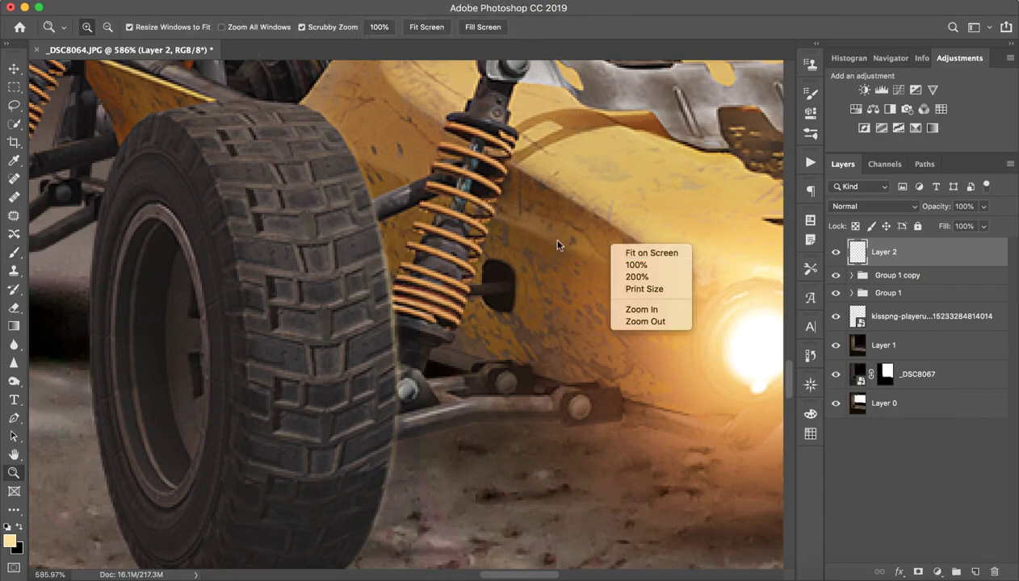
key("Escape")
right_click(583, 280)
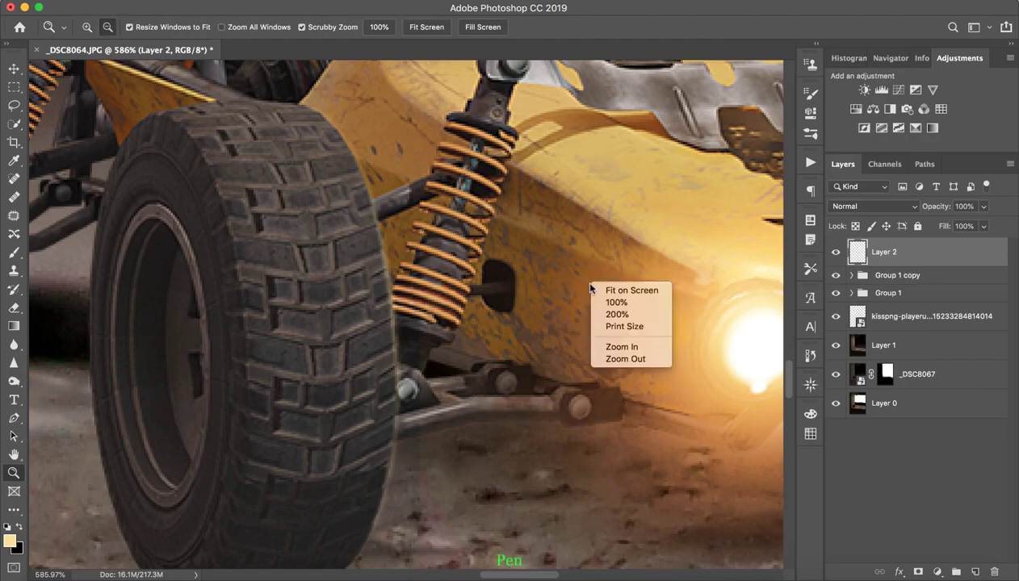
key("Escape")
right_click(573, 274)
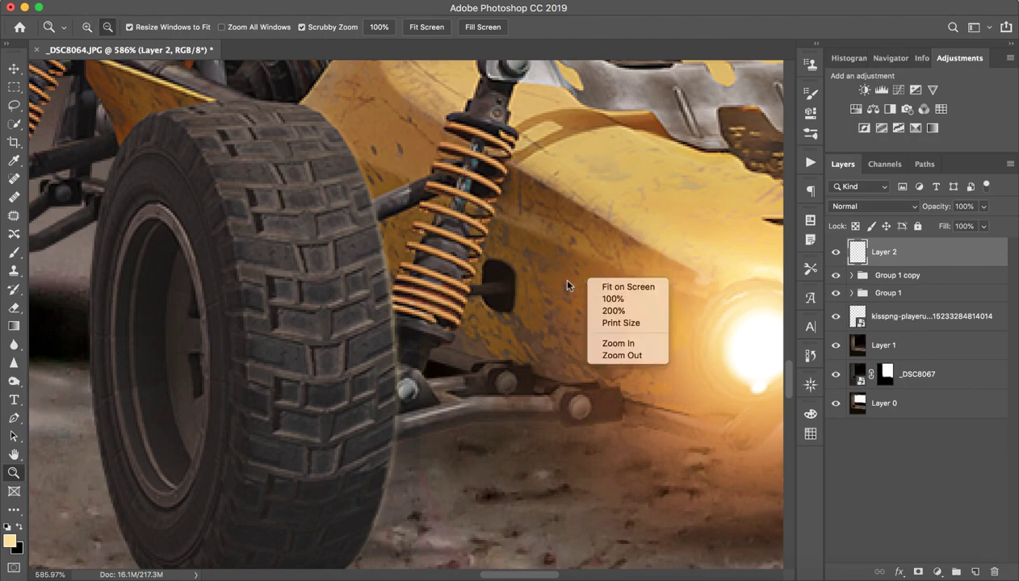
key("Escape")
key("b")
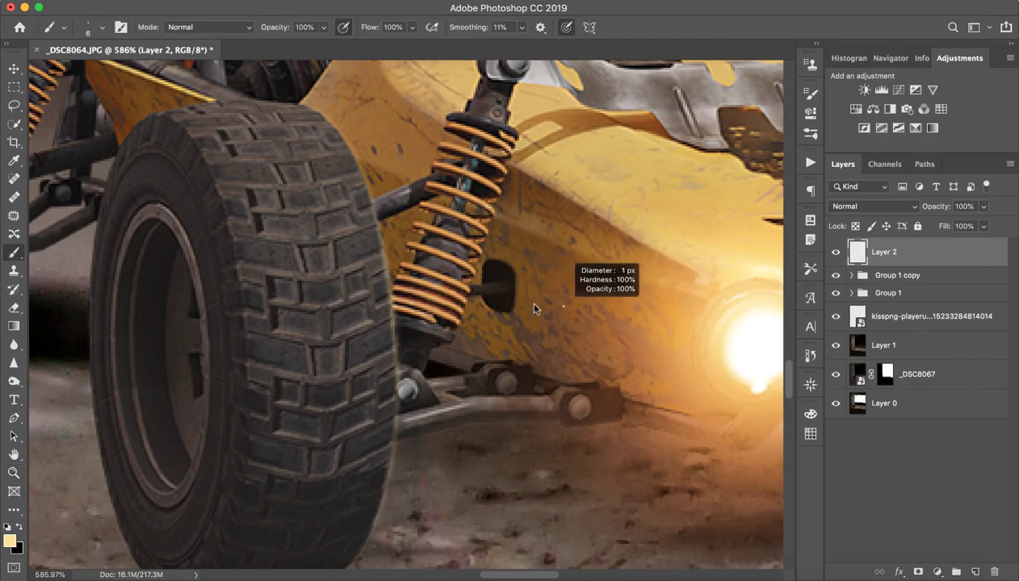
mouse_move(552, 286)
left_mouse_down()
mouse_move(563, 305)
mouse_move(568, 290)
mouse_move(517, 290)
left_mouse_up()
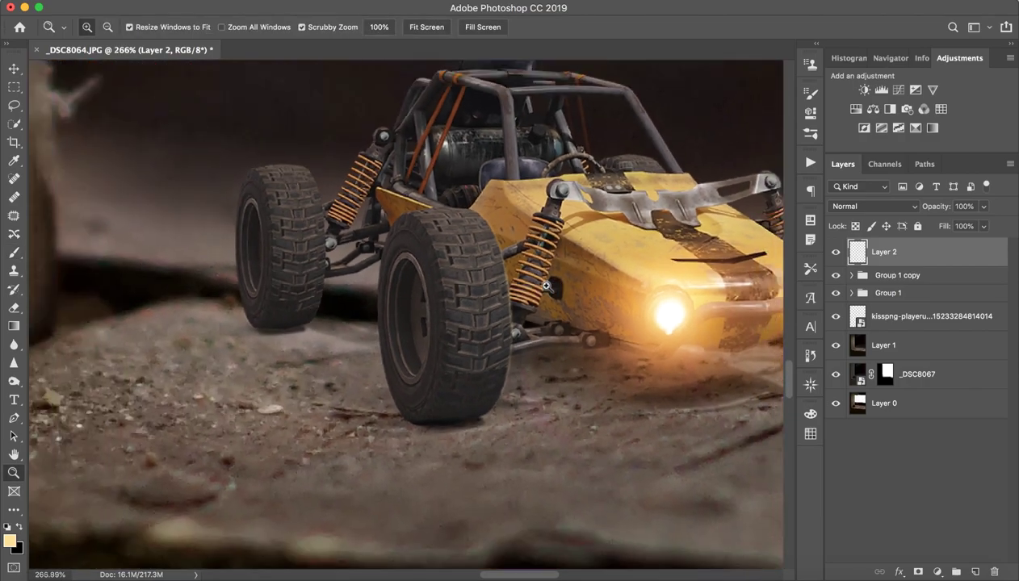
- Toggle the tire rim light off and on to compare, then duplicate Layer 2 to strengthen it
key("b")
scroll(517, 290, "right", 3)
left_click(835, 253)
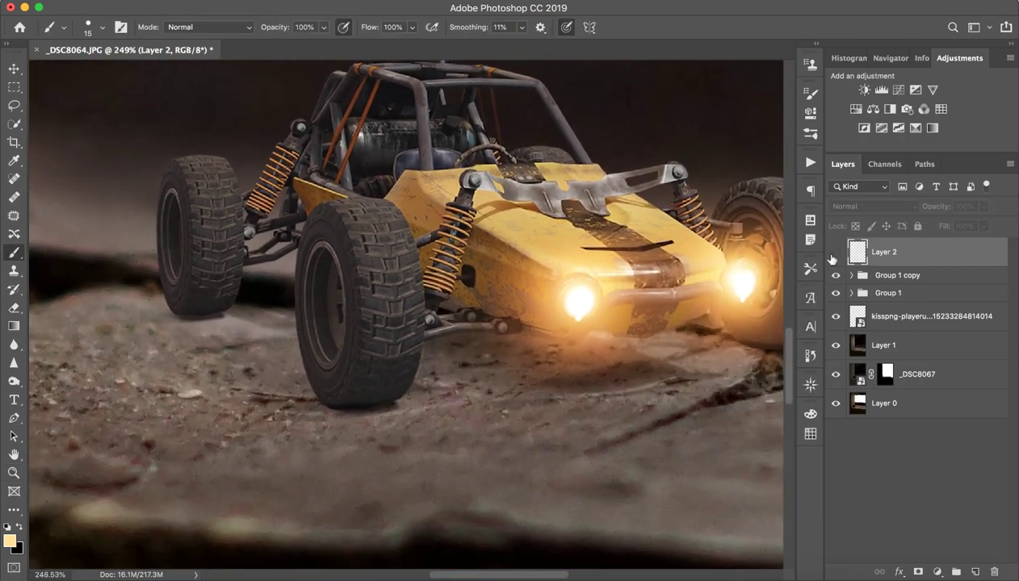
left_click(836, 253)
left_click(835, 253)
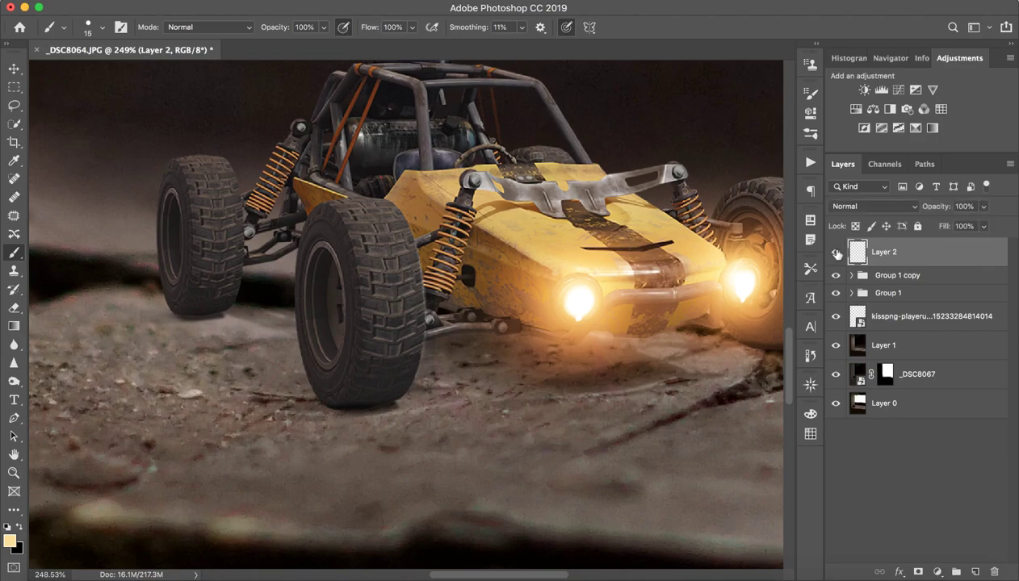
left_click(836, 254)
key("ctrl+j")
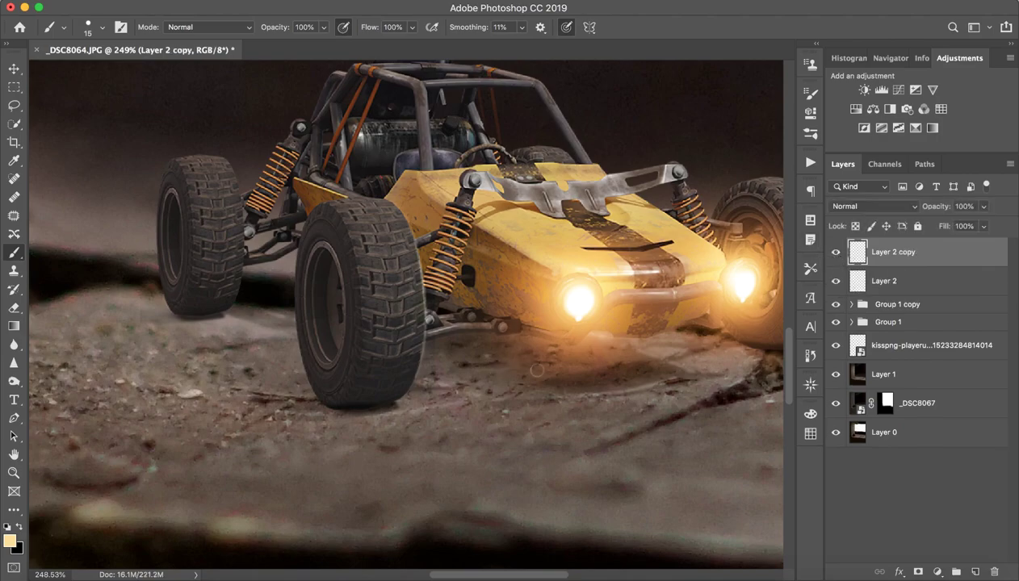
- Group both rim-light layers as 'Tire' and duplicate that group
left_click(880, 284, "shift")
key("ctrl+g")
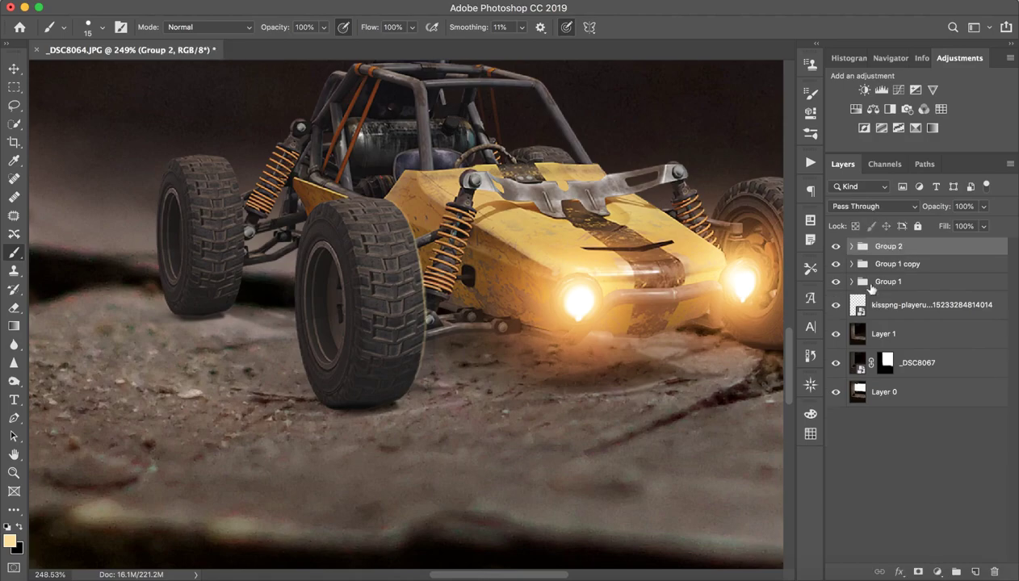
double_click(888, 247)
type("Tire")
key("Return")
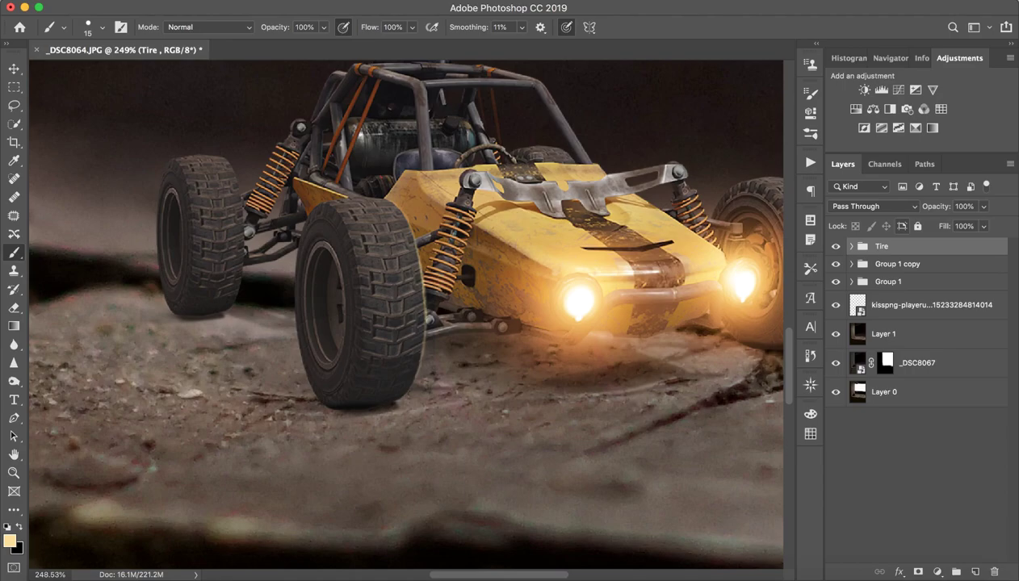
key("ctrl+j")
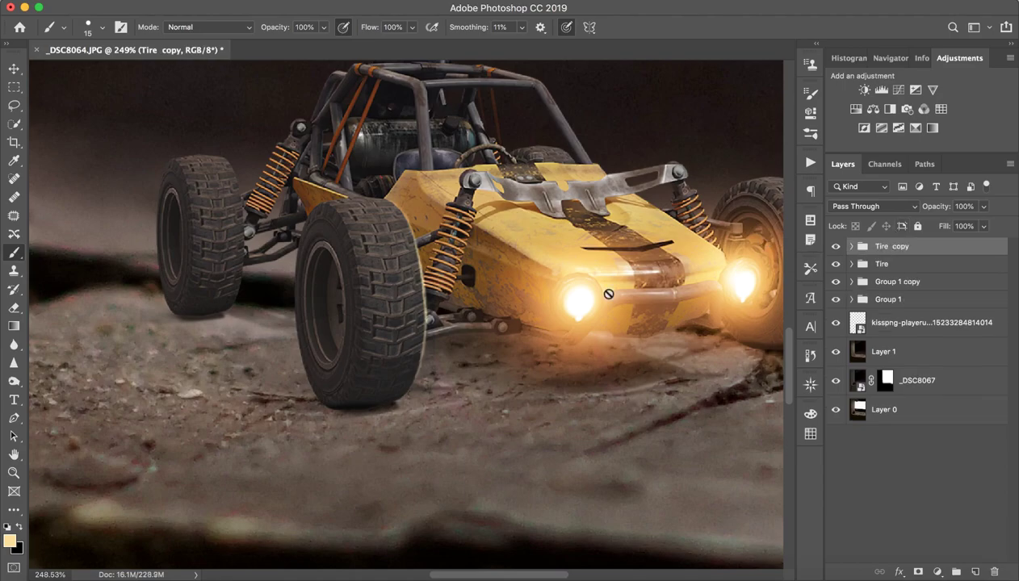
mouse_move(493, 315)
left_mouse_down()
mouse_move(474, 307)
mouse_move(401, 318)
left_mouse_up()
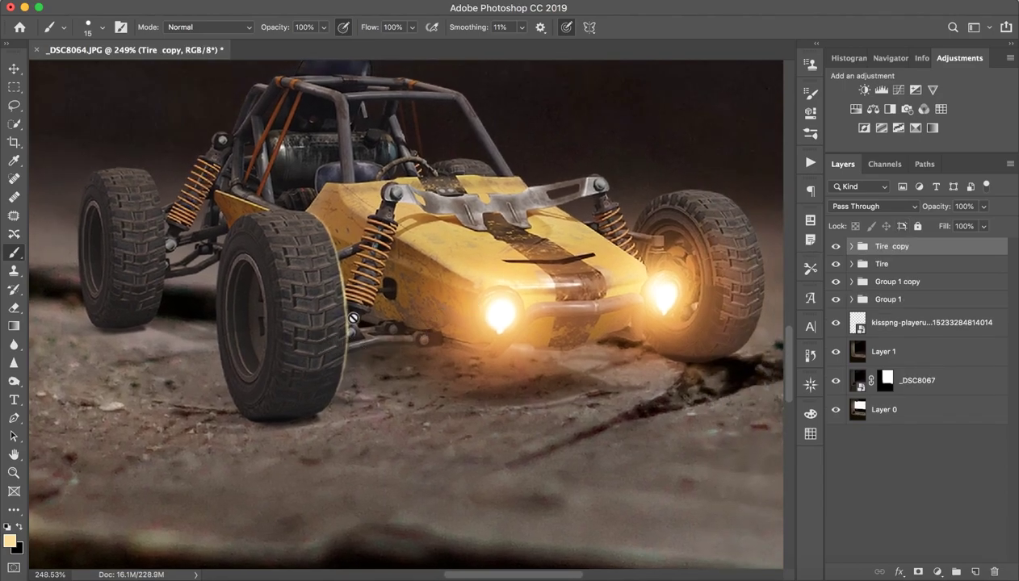
- Set the Move tool's Auto-Select to Group, undoing an accidental buggy move
key("v")
left_click(155, 27)
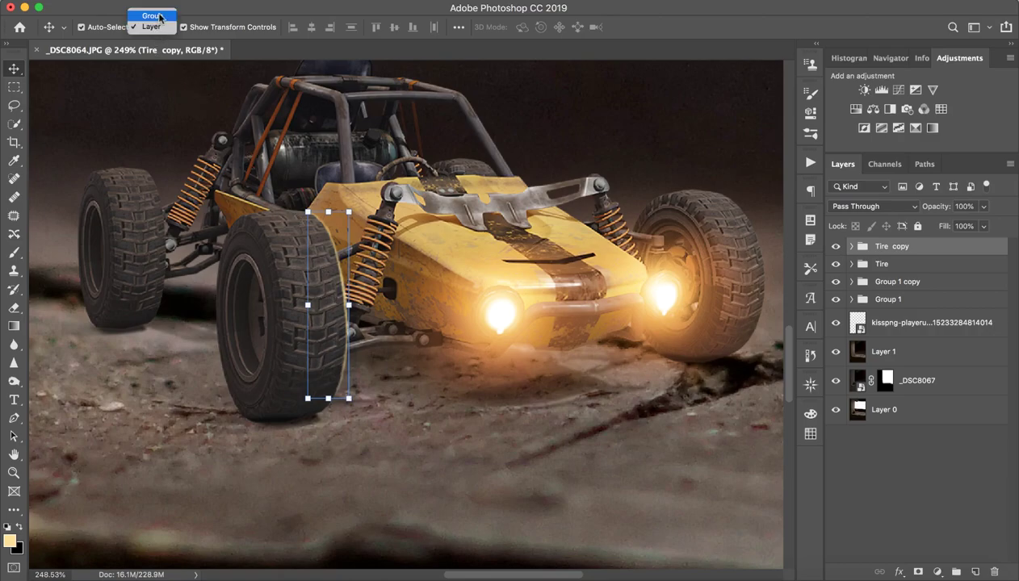
left_click_drag(325, 278, 366, 279)
key("ctrl+z")
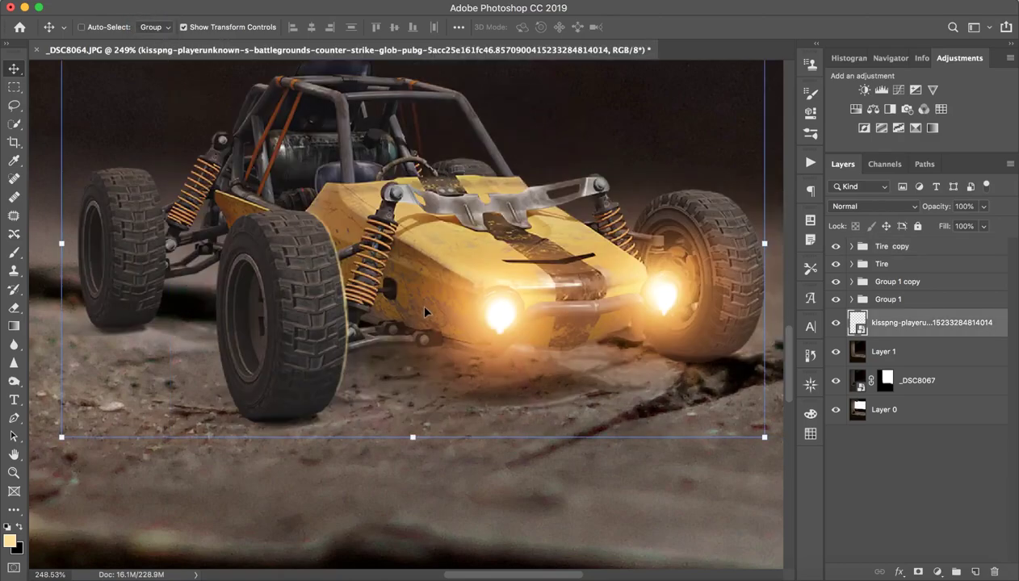
- Try moving and skewing the Tire copy onto the right front tire, then cancel the transform
left_click(880, 246)
mouse_move(341, 219)
left_mouse_down()
mouse_move(418, 309)
mouse_move(738, 276)
mouse_move(708, 272)
left_mouse_up()
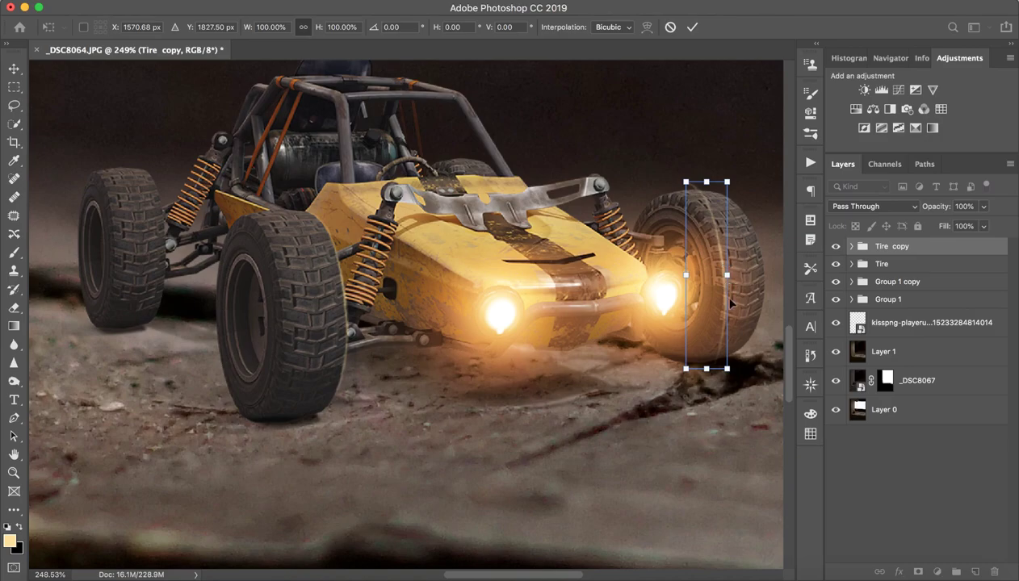
mouse_move(728, 371)
left_mouse_down()
mouse_move(733, 340)
mouse_move(704, 332)
left_mouse_up()
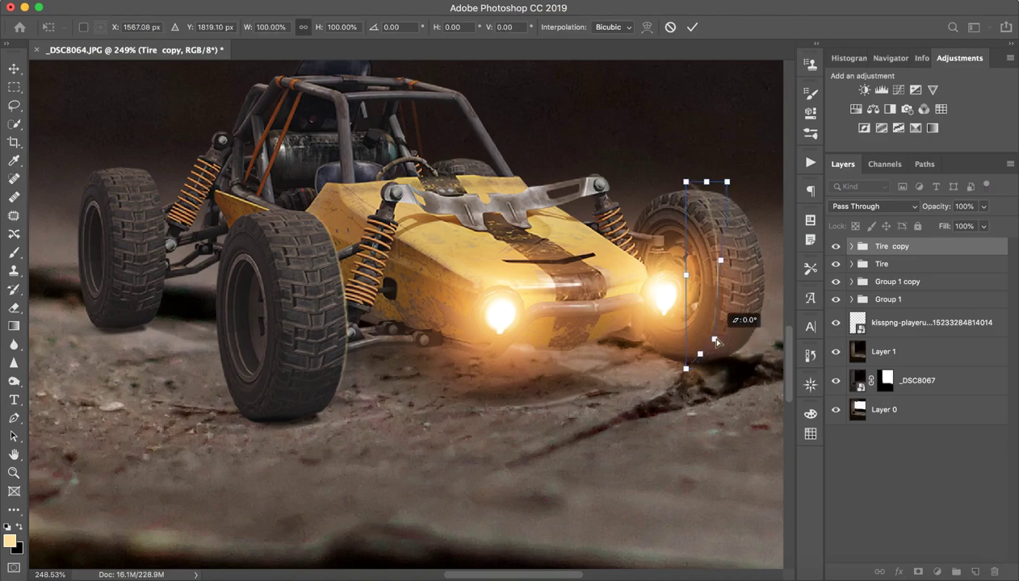
left_click_drag(675, 243, 675, 258)
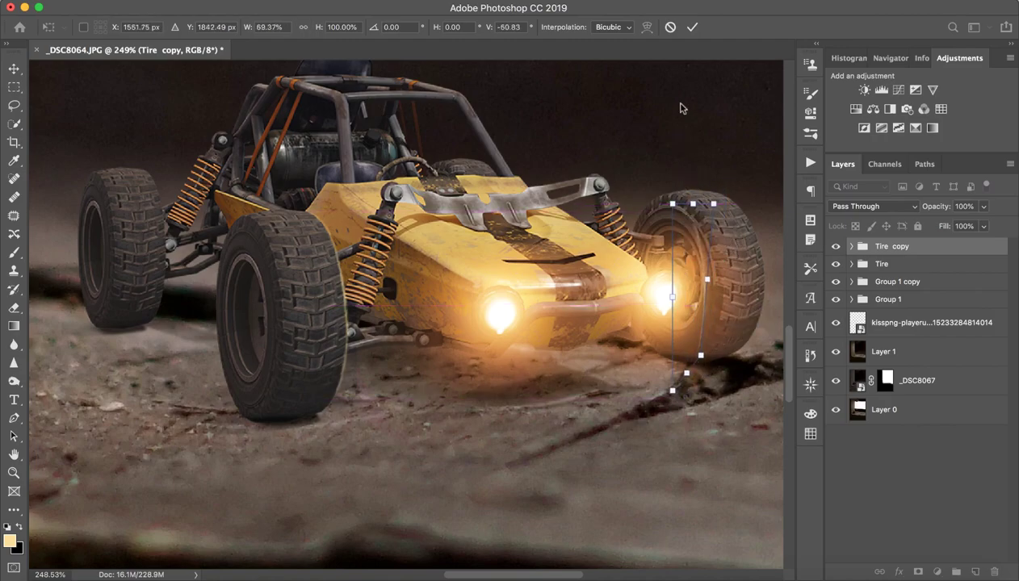
left_click(669, 27)
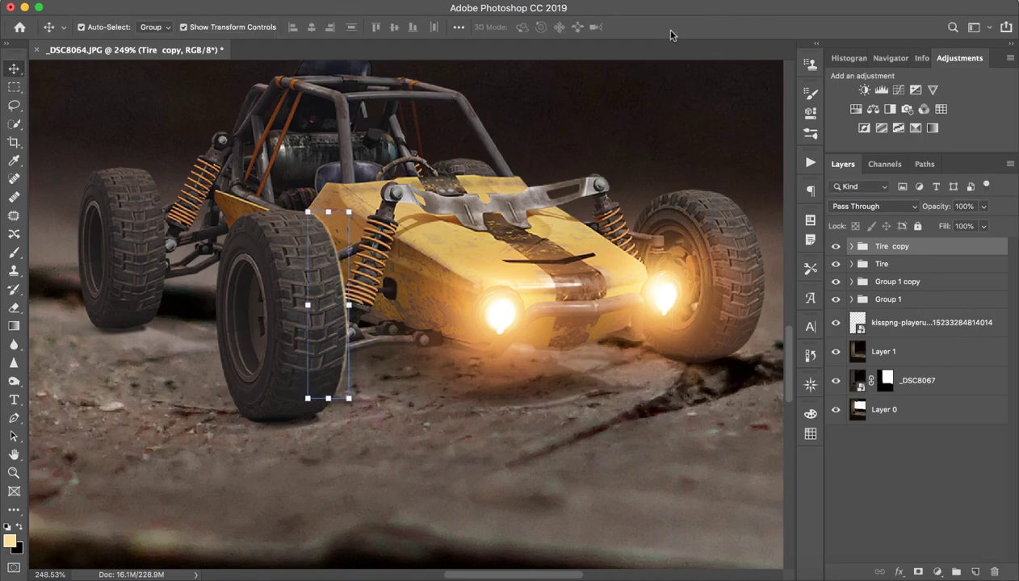
- Delete the Tire copy group with its contents and zoom out to the whole photo
left_click(994, 572)
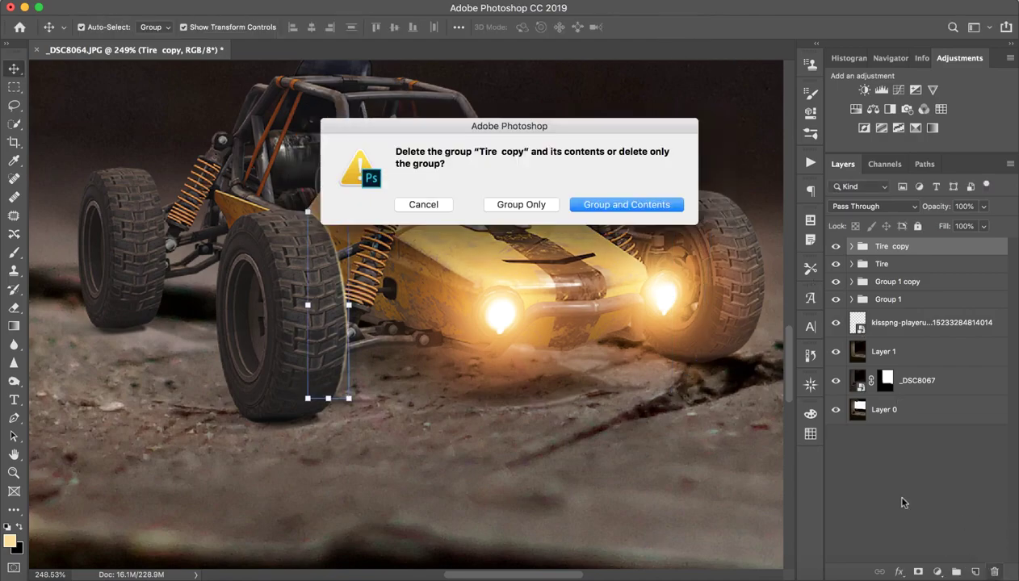
left_click(638, 202)
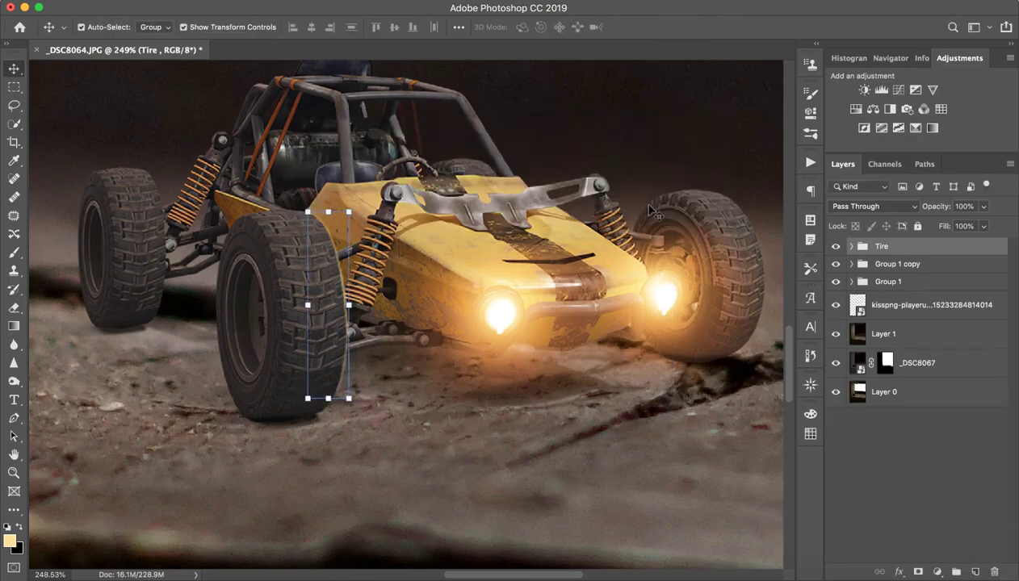
left_click(856, 440)
key("z")
mouse_move(516, 419)
left_mouse_down()
mouse_move(430, 428)
mouse_move(440, 418)
left_mouse_up()
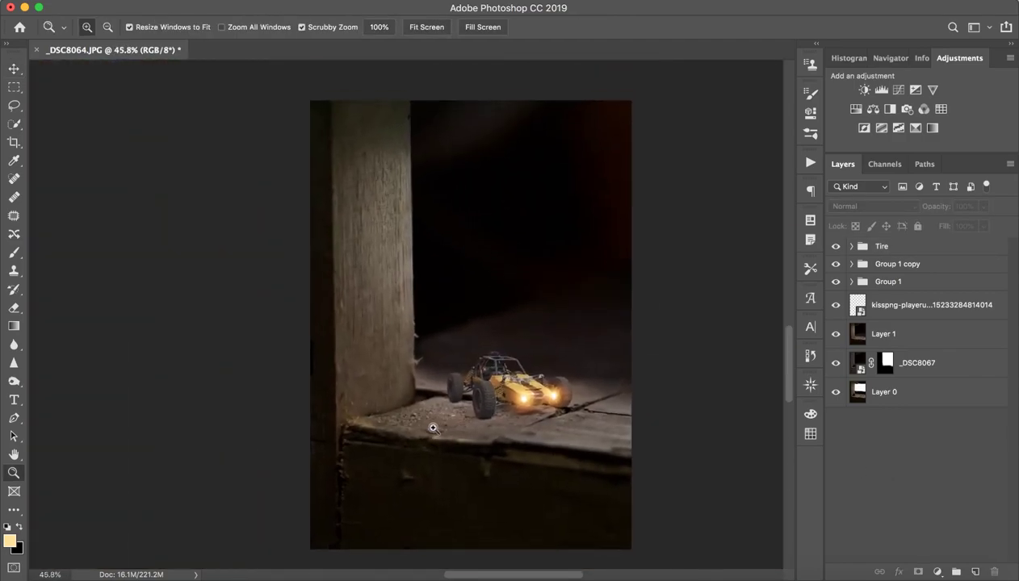
- Group all buggy, flare and tire layers into a group named 'CAr'
key("v")
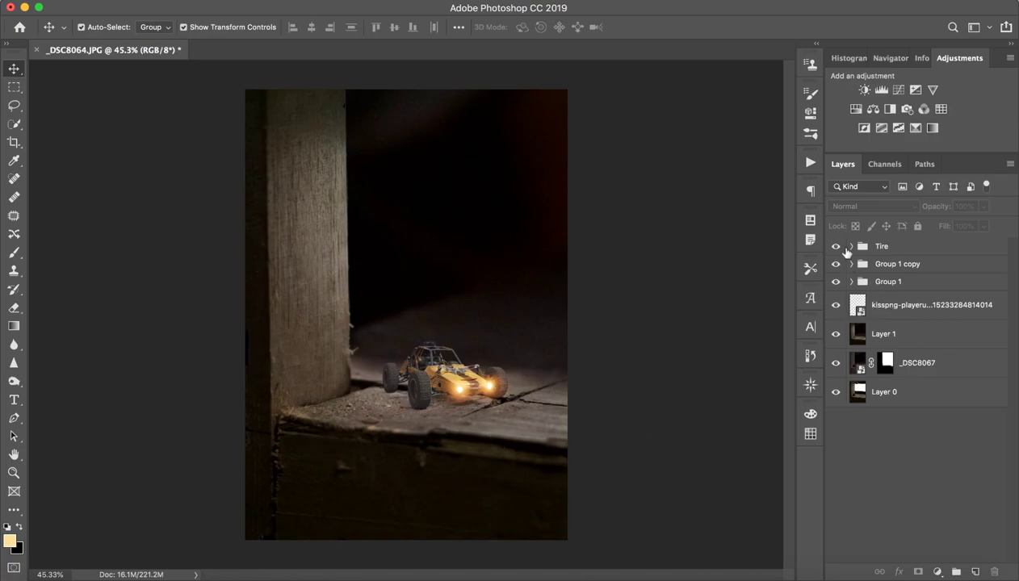
left_click(918, 310)
left_click(915, 252, "shift")
key("ctrl+g")
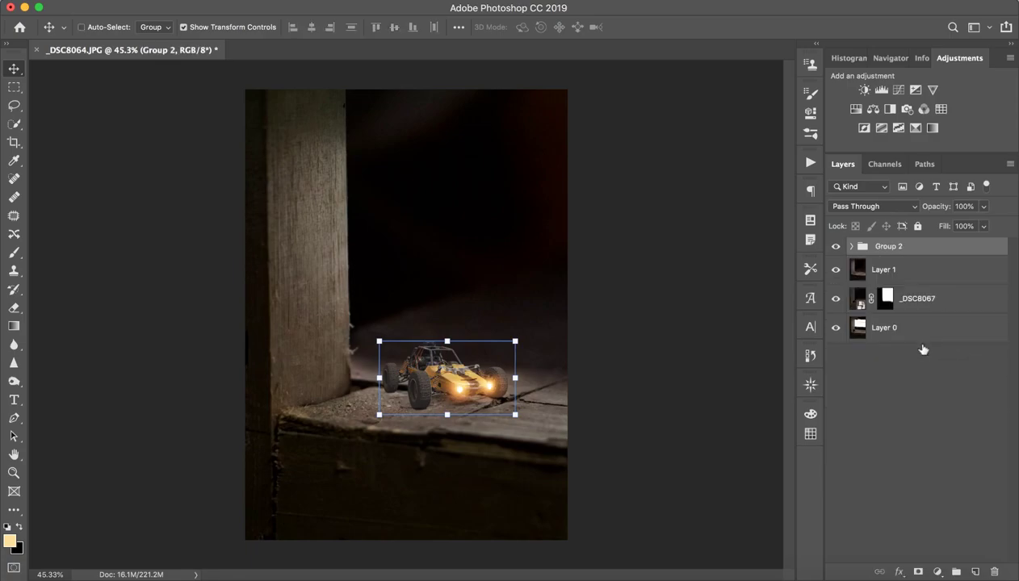
type("CAr")
key("Return")
left_click(902, 458)
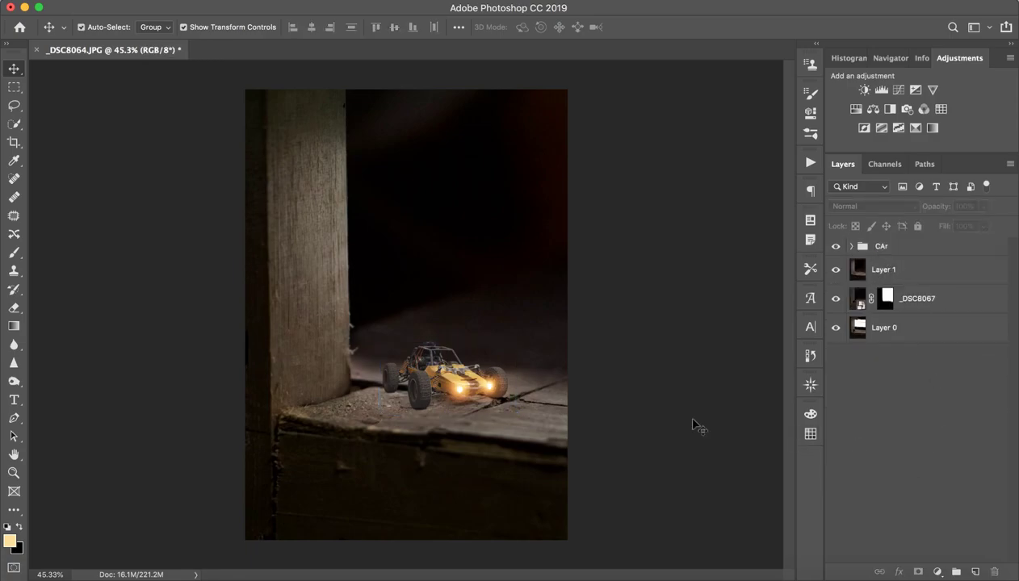
- Zoom out to the whole photo and hide the _DSC8067 and Layer 0 layers
key("z")
mouse_move(342, 353)
left_mouse_down()
mouse_move(335, 386)
mouse_move(353, 386)
mouse_move(330, 386)
mouse_move(347, 390)
left_mouse_up()
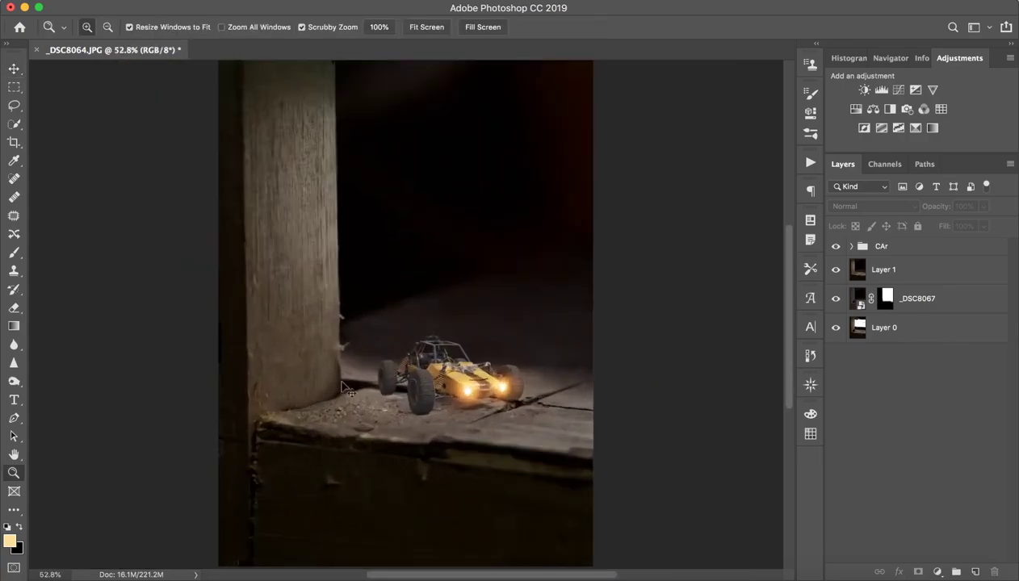
left_click_drag(377, 336, 368, 327)
key("v")
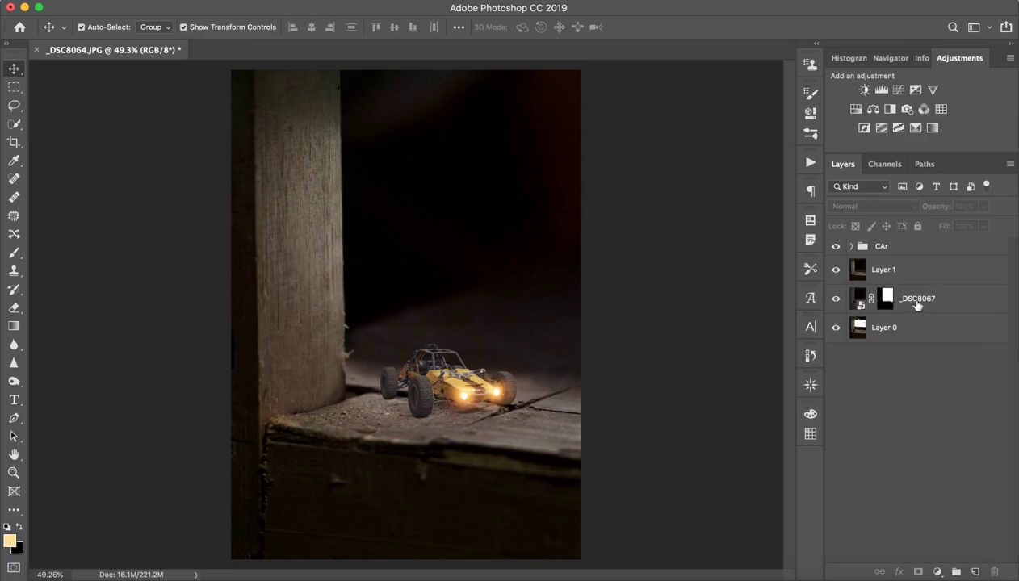
left_click(917, 303)
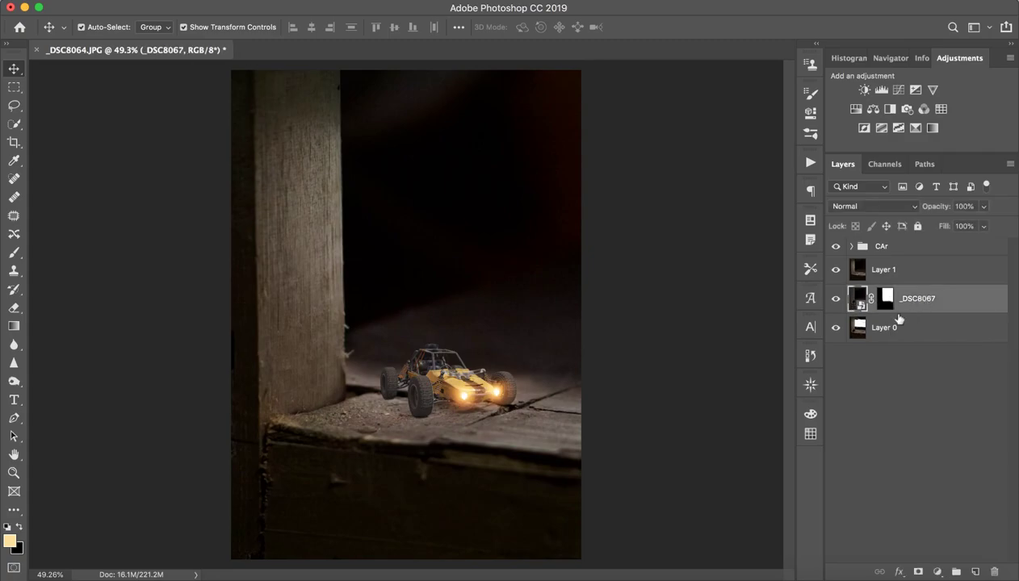
left_click(912, 274)
left_click_drag(836, 297, 836, 327)
left_click(945, 301)
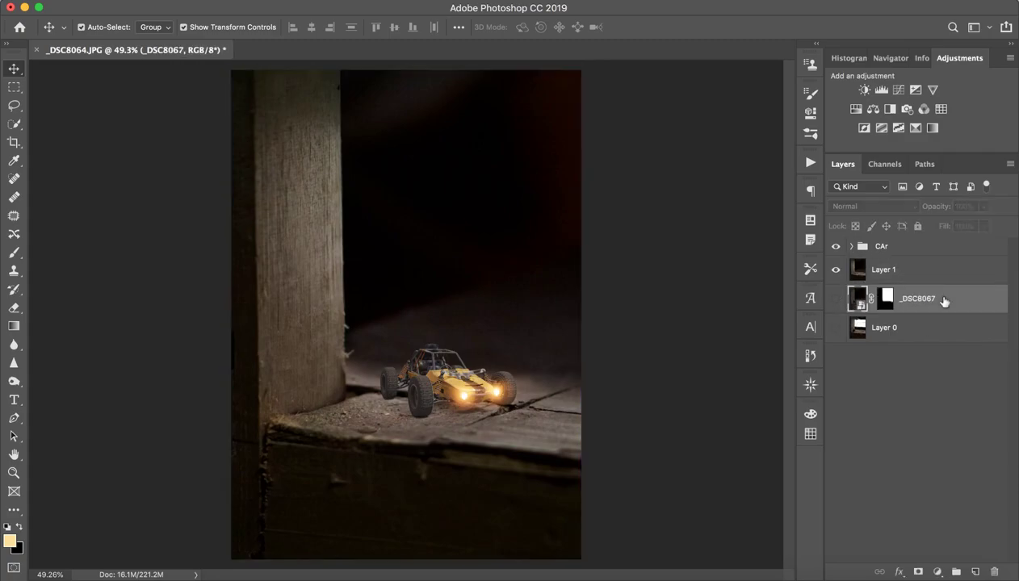
- Delete the _DSC8067 layer, then try a Camera Raw tint shift on Layer 1 and cancel it
key("BackSpace")
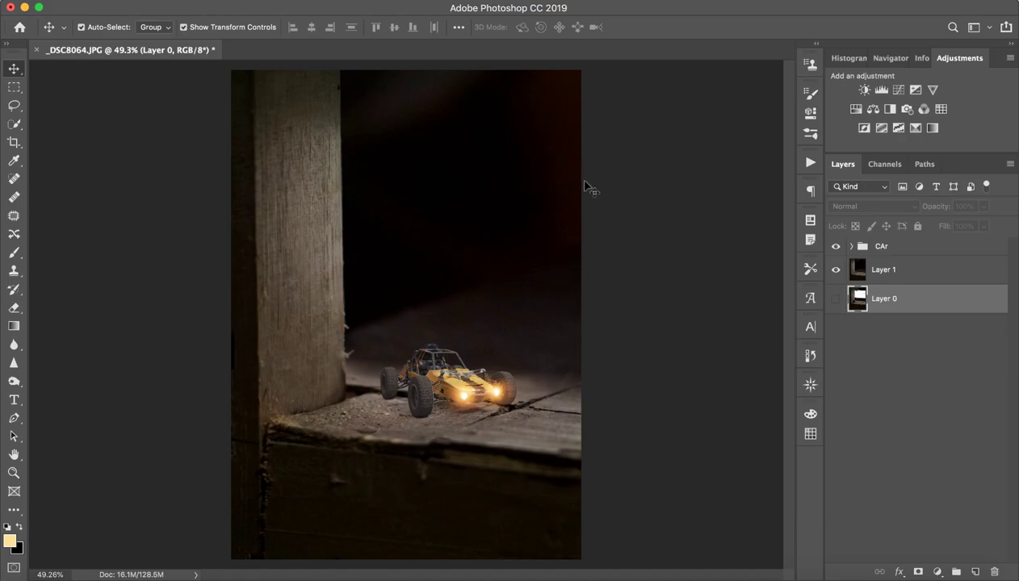
left_click(902, 272)
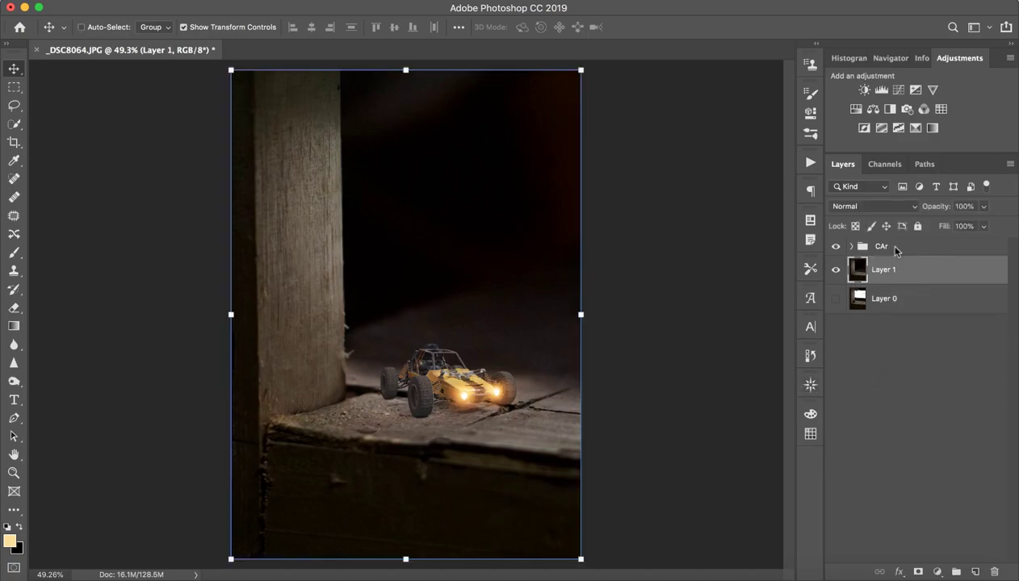
key("super+shift+a")
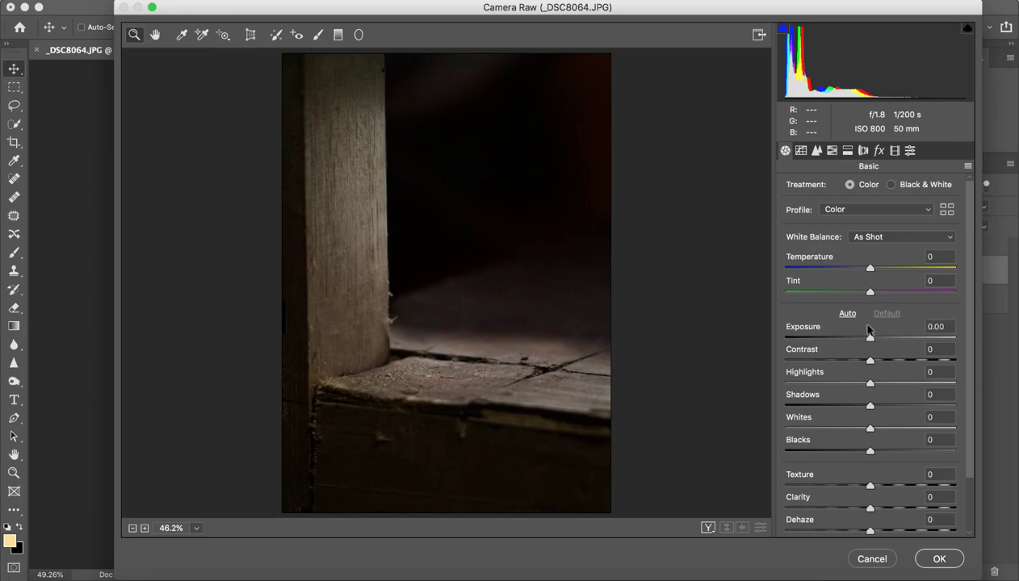
left_click_drag(868, 294, 882, 295)
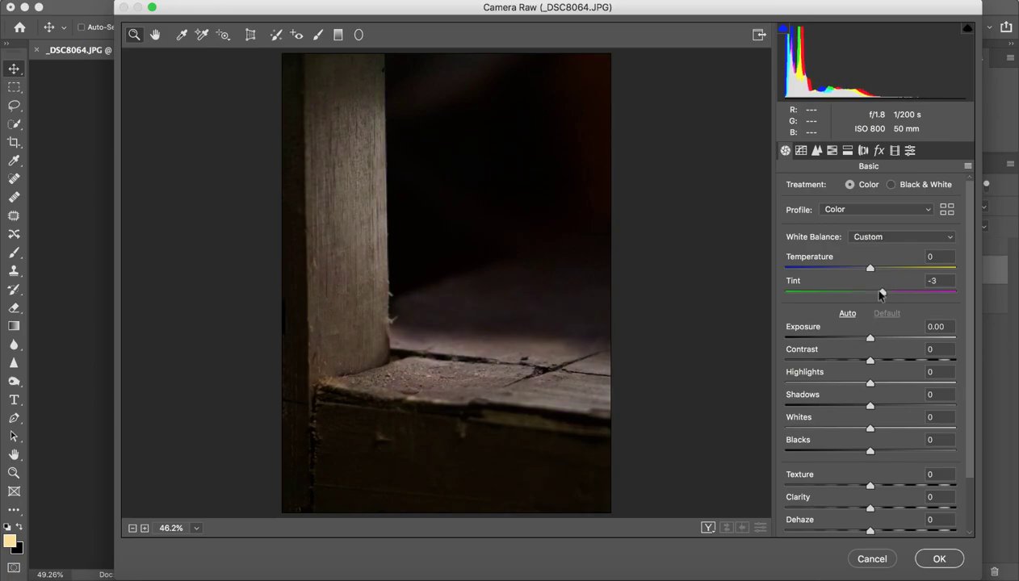
left_click(875, 559)
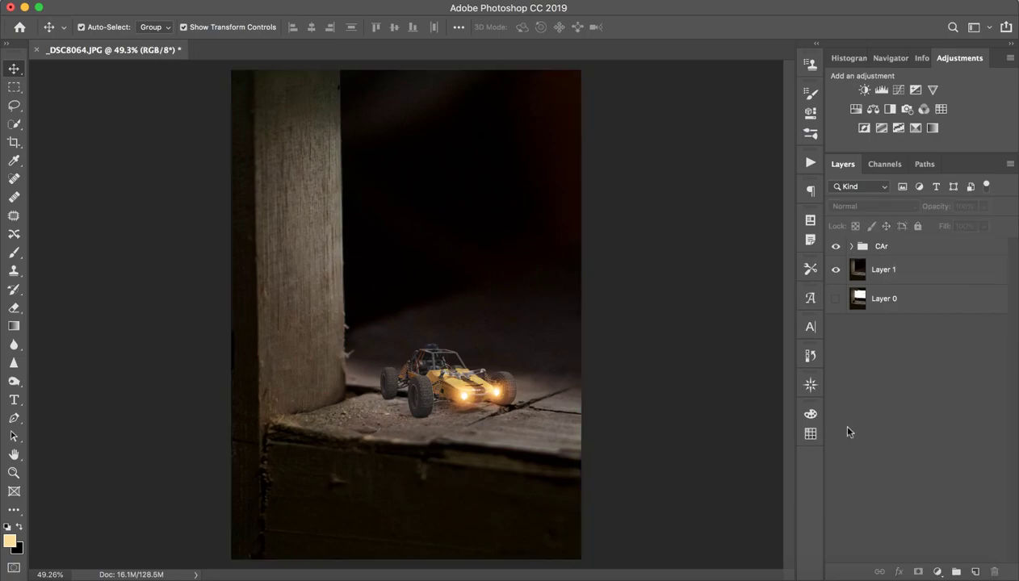
- Add a Color Balance adjustment layer and try magenta–green tweaks in midtones and shadows
left_click(873, 109)
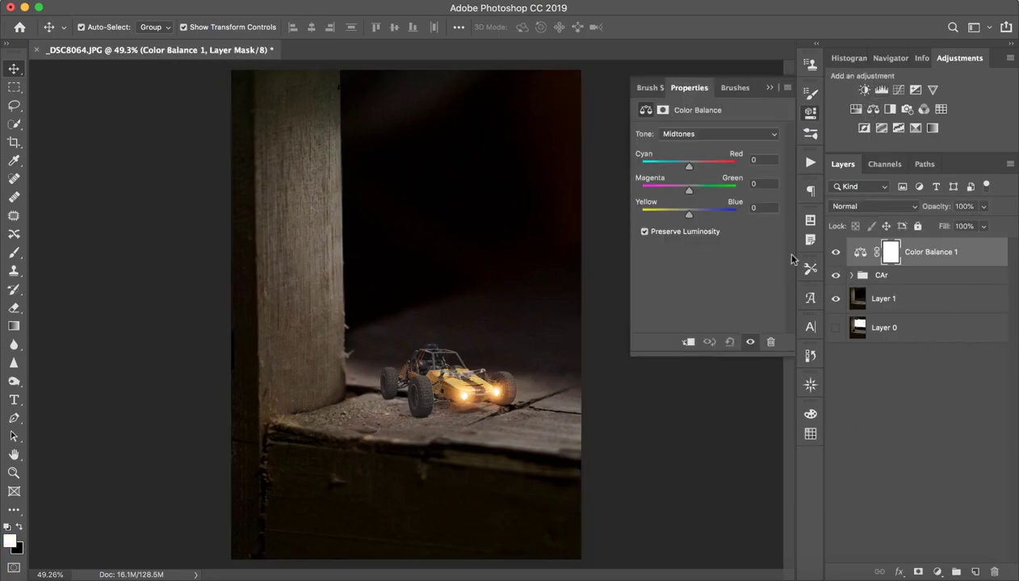
left_click_drag(687, 192, 686, 192)
left_click_drag(675, 190, 683, 190)
left_click_drag(681, 192, 689, 190)
left_click(702, 134)
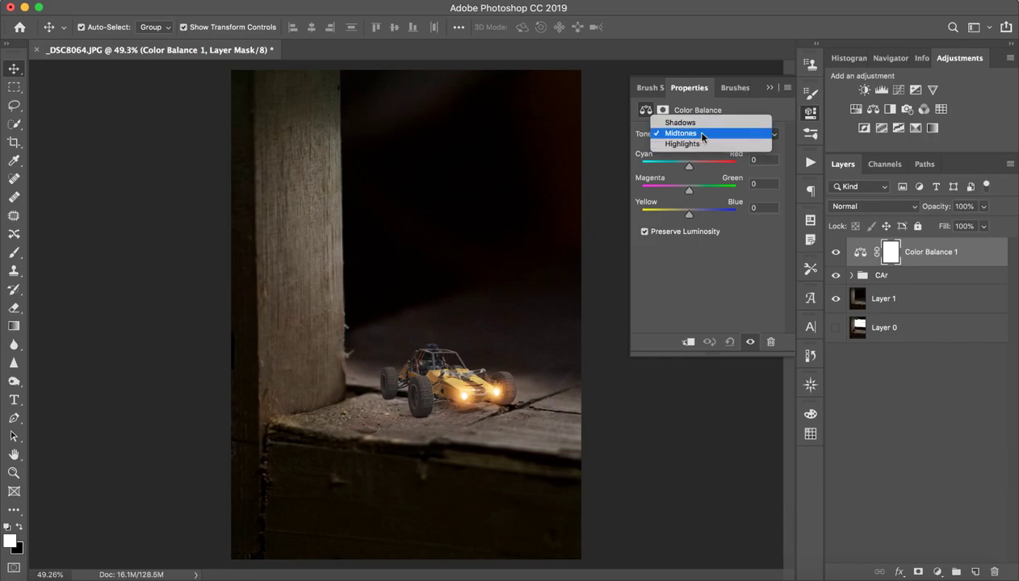
left_click(682, 123)
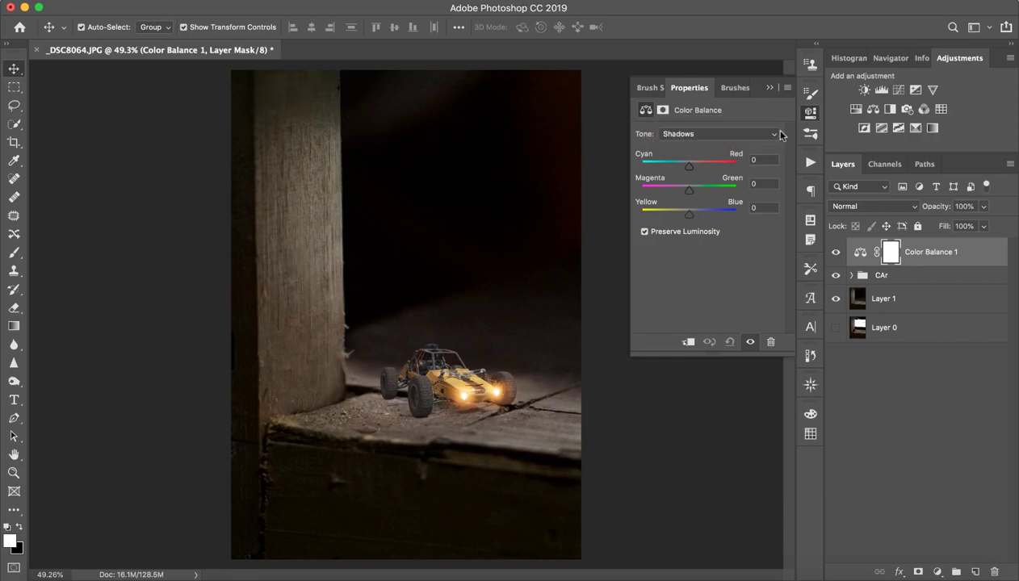
left_click_drag(689, 193, 690, 193)
left_click(768, 87)
- Compare the grading on and off, invert its mask to black, and preview with the mask disabled
left_click(835, 255)
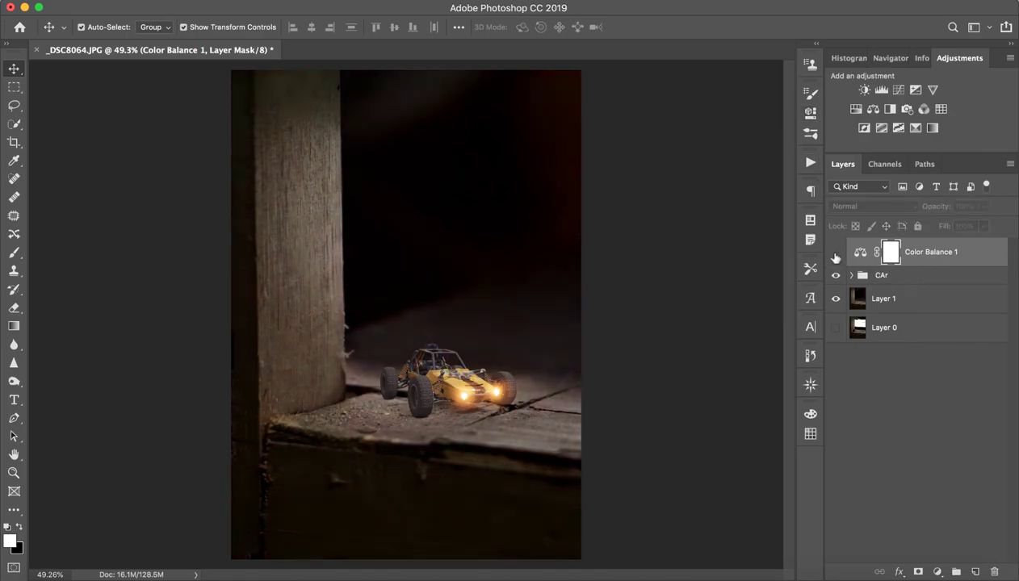
left_click(835, 255)
left_click(835, 255)
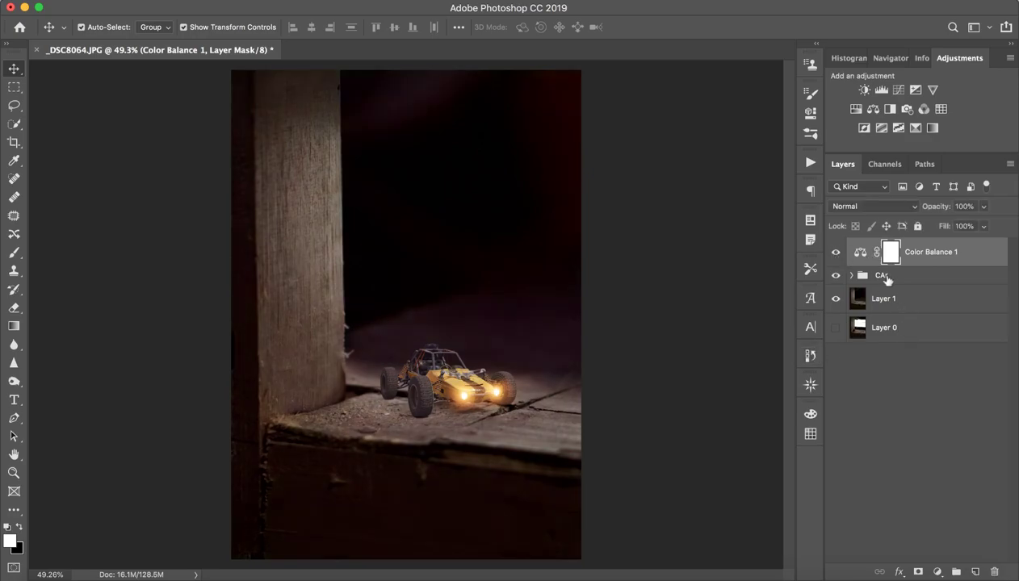
key("ctrl+i")
double_click(862, 256)
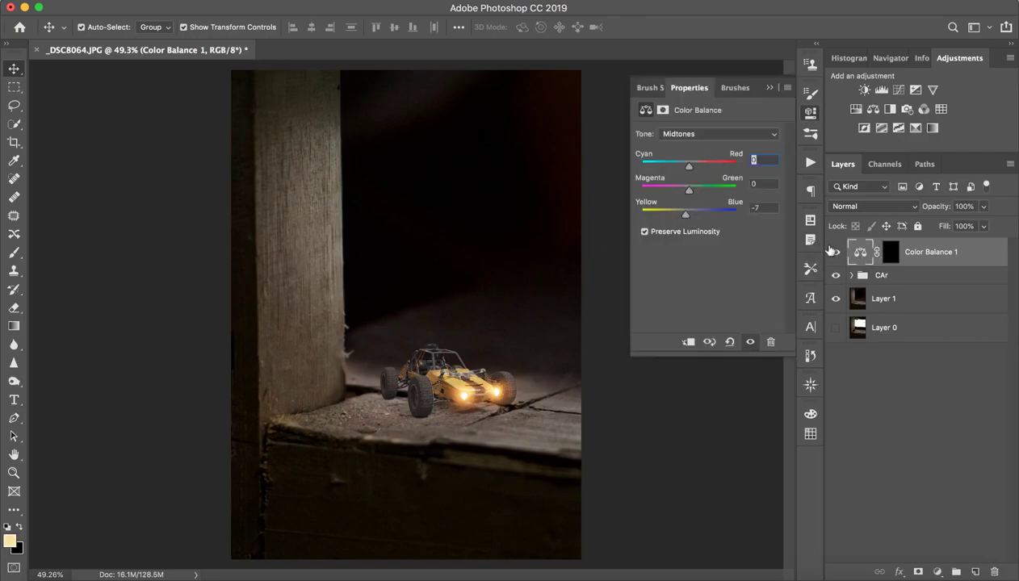
left_click(890, 257, "shift")
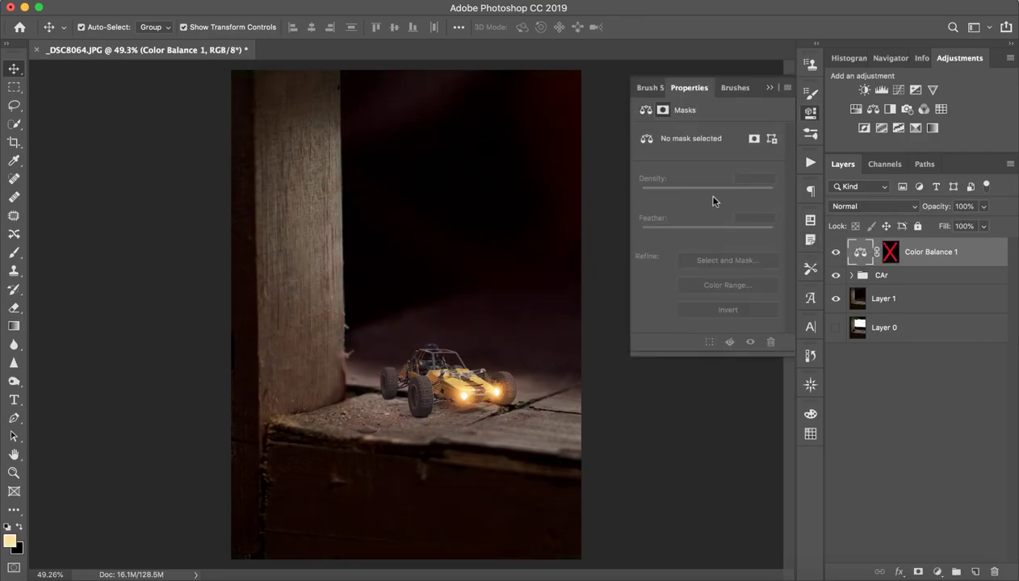
left_click(869, 260)
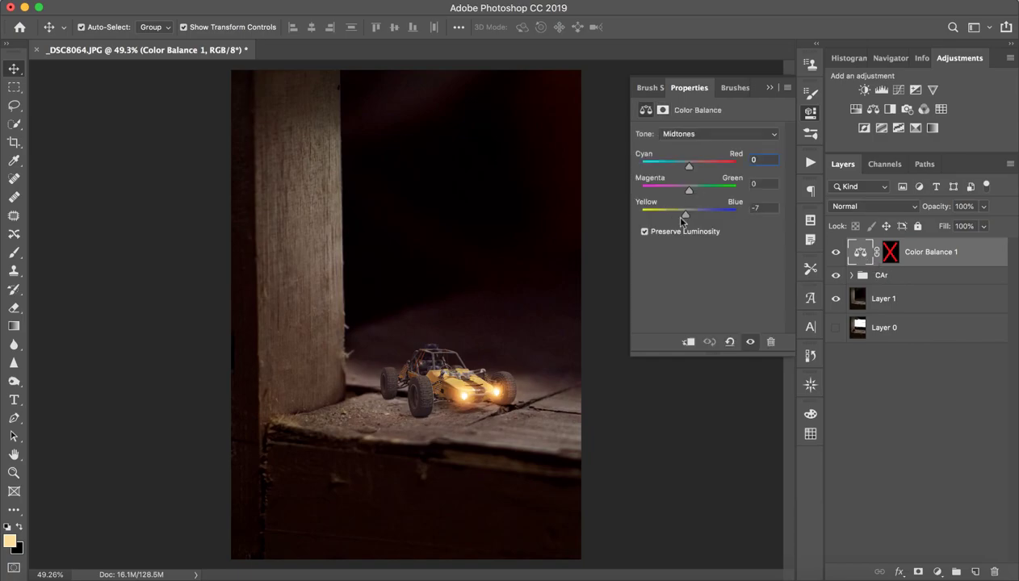
- Push the midtones toward yellow (-14) and red, then re-enable the black mask
left_click_drag(685, 212, 680, 213)
left_click_drag(686, 169, 696, 170)
left_click(770, 88)
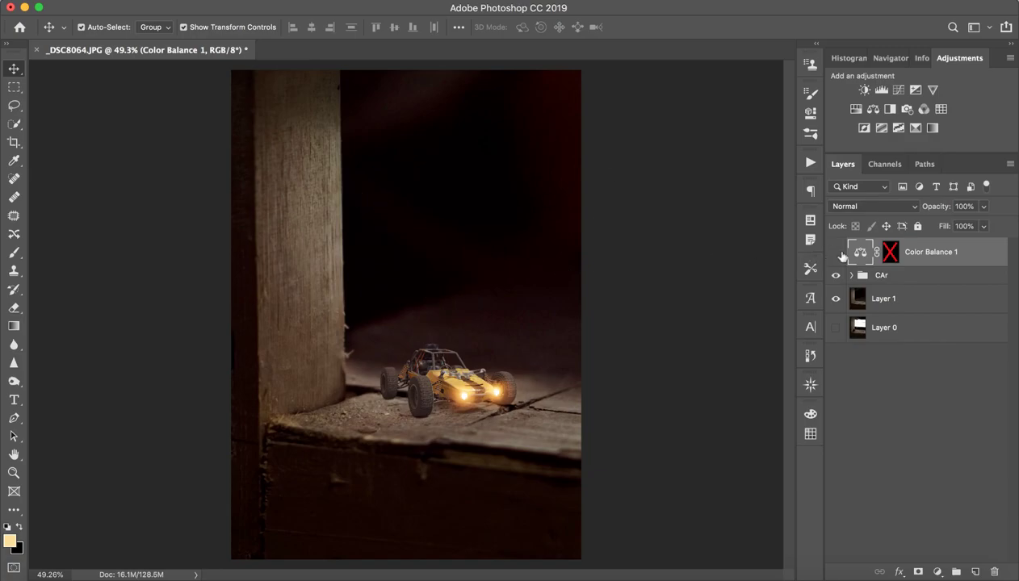
left_click(836, 253)
left_click(836, 254)
left_click(892, 257, "shift")
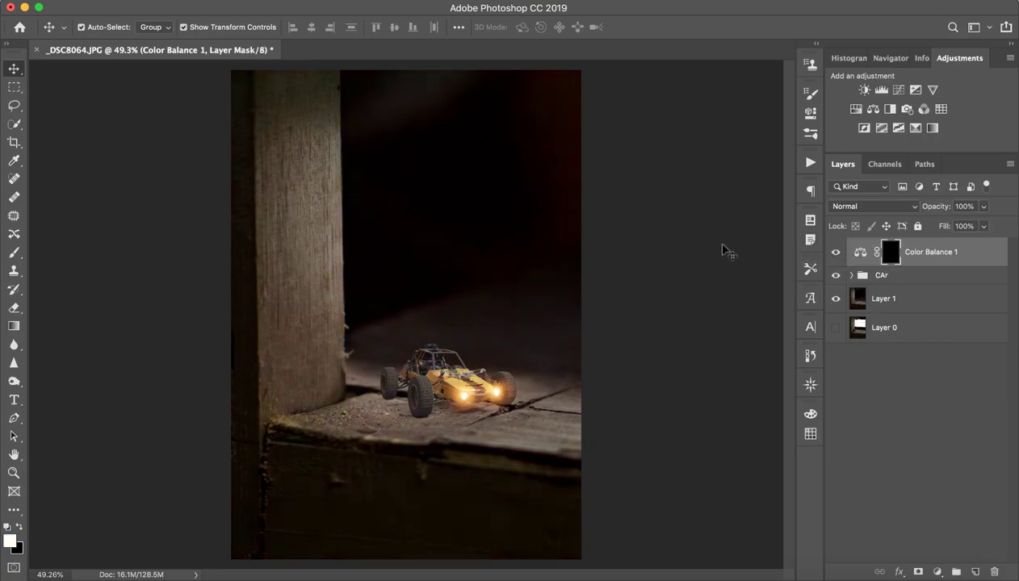
- Pick a soft round brush and enlarge it beyond about 579 px
key("b")
right_click(315, 141)
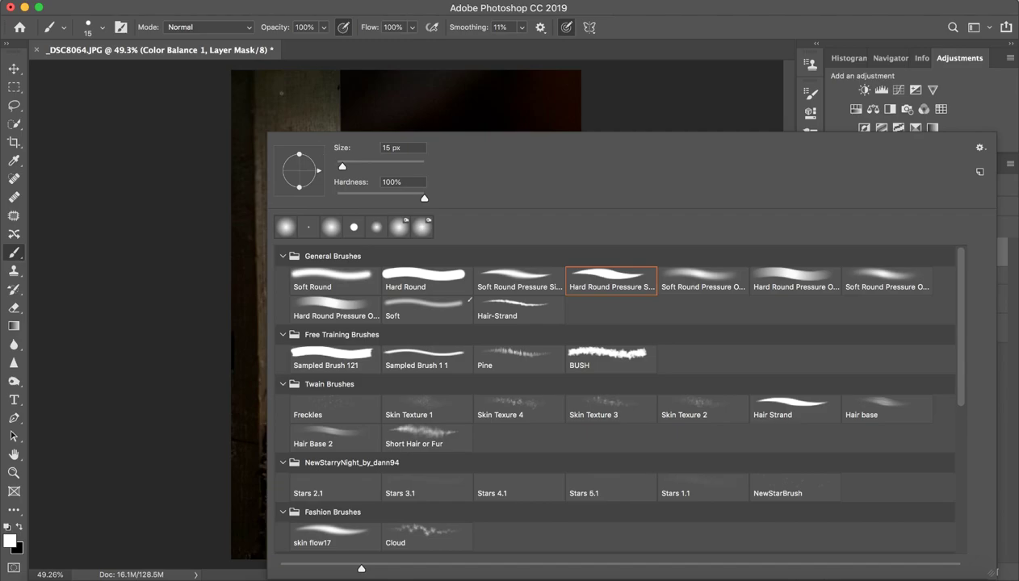
key("Escape")
left_click_drag(309, 128, 386, 143)
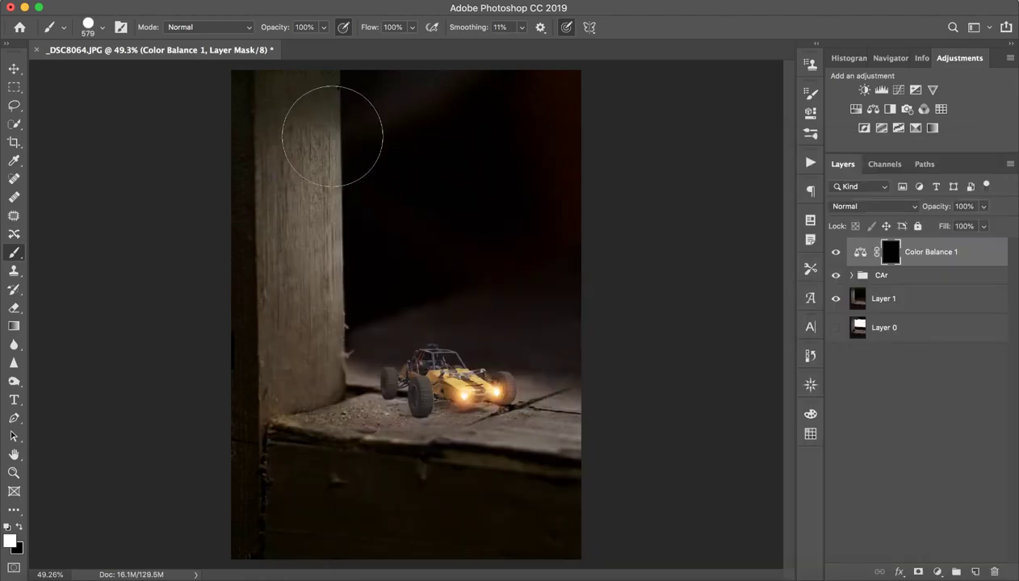
left_click(103, 29)
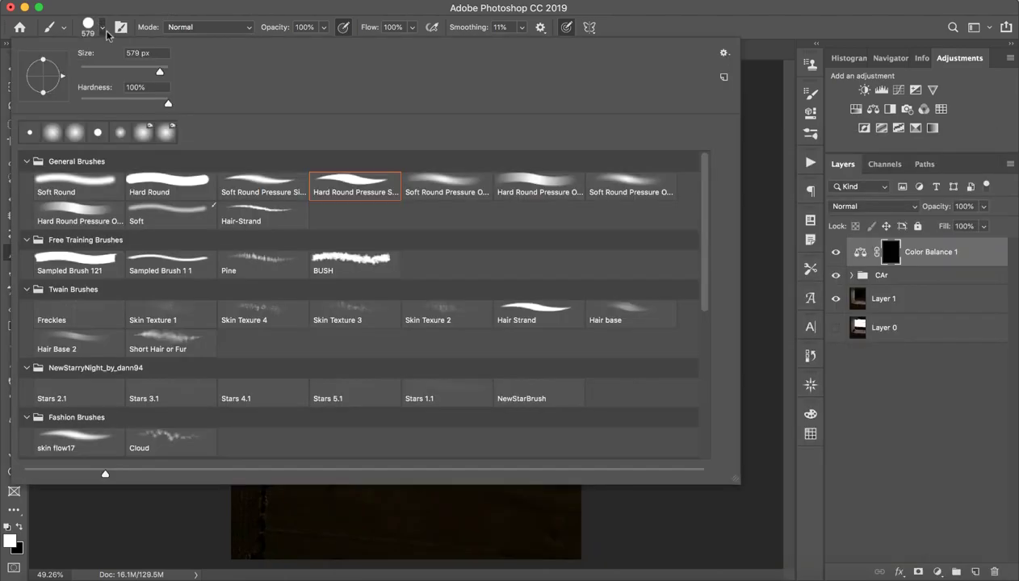
left_click(617, 173)
left_click(623, 22)
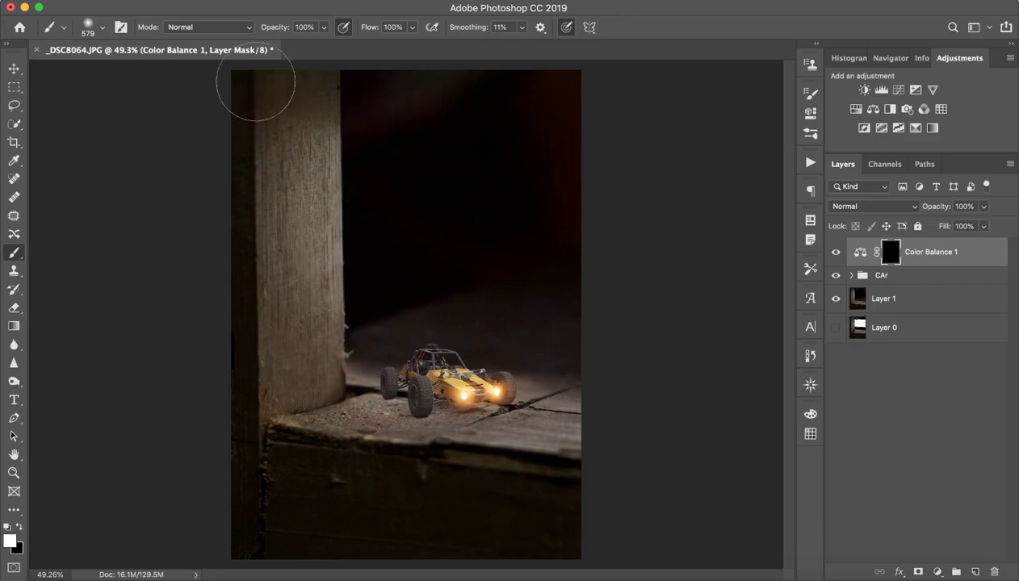
left_click_drag(419, 164, 517, 165)
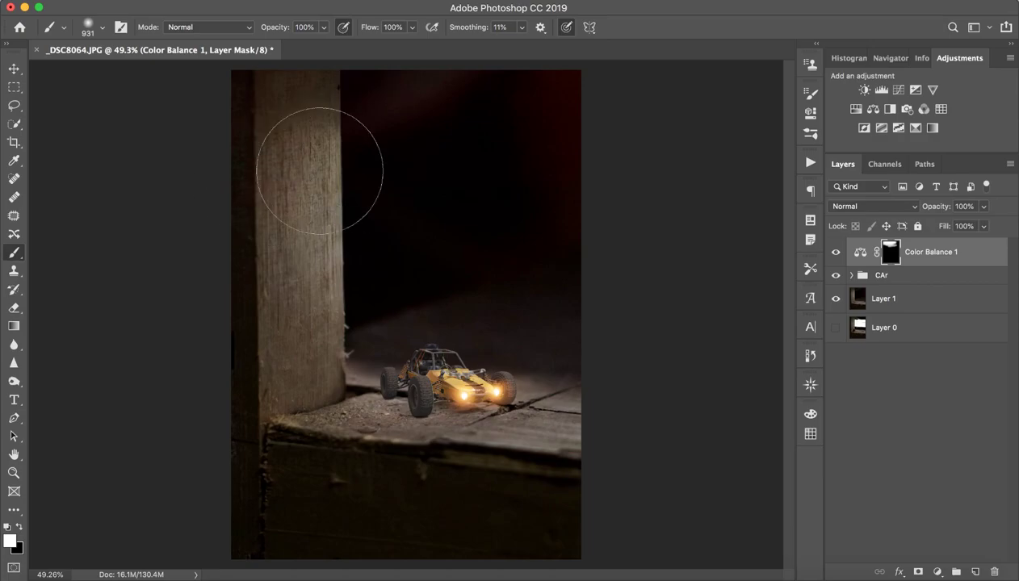
- Paint white on the Color Balance mask over the pillar and ledge, then zoom to check
mouse_move(239, 193)
left_mouse_down()
mouse_move(236, 467)
mouse_move(688, 423)
left_mouse_up()
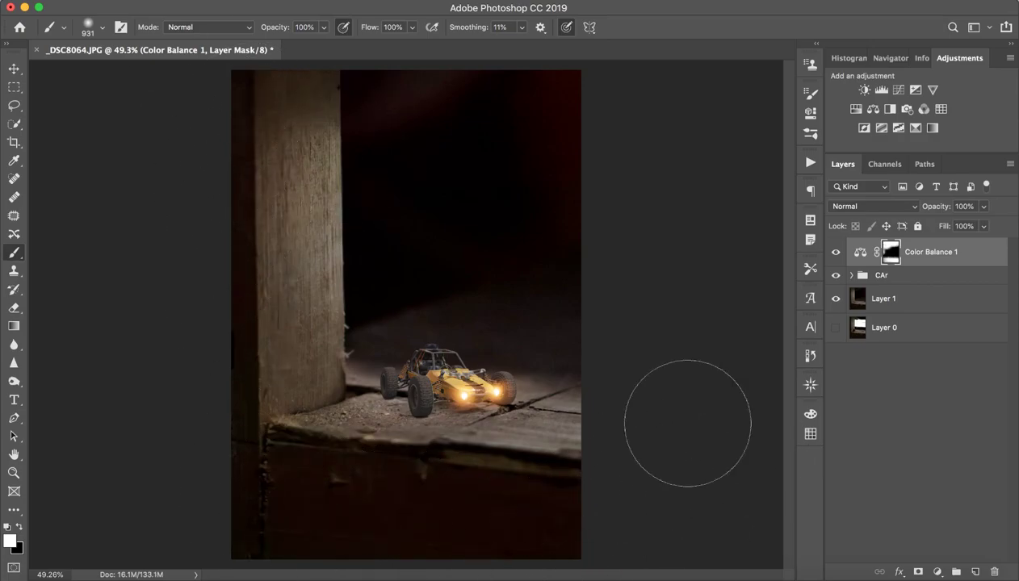
left_click_drag(687, 423, 350, 96)
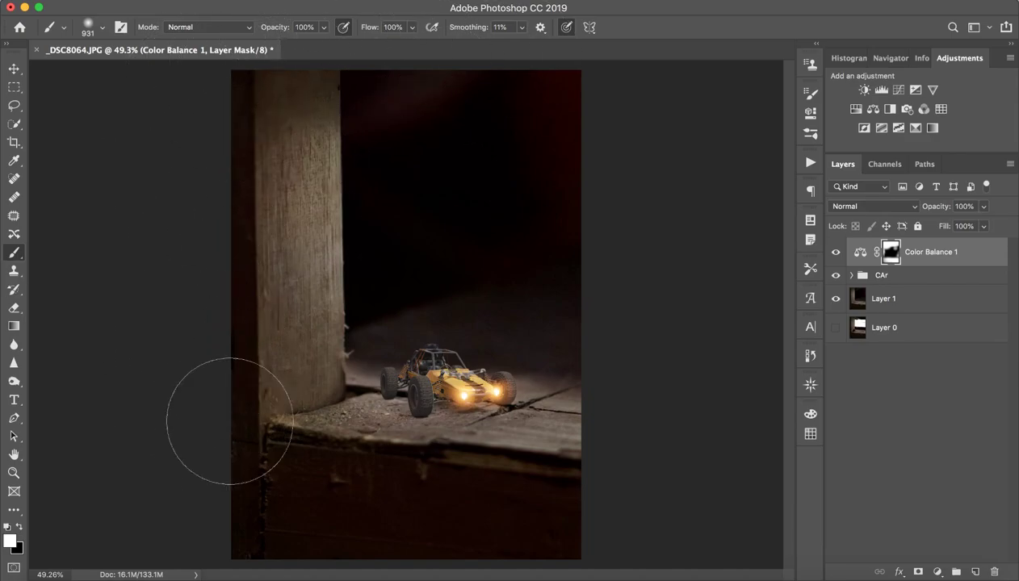
key("z")
scroll(408, 341, "down", 3)
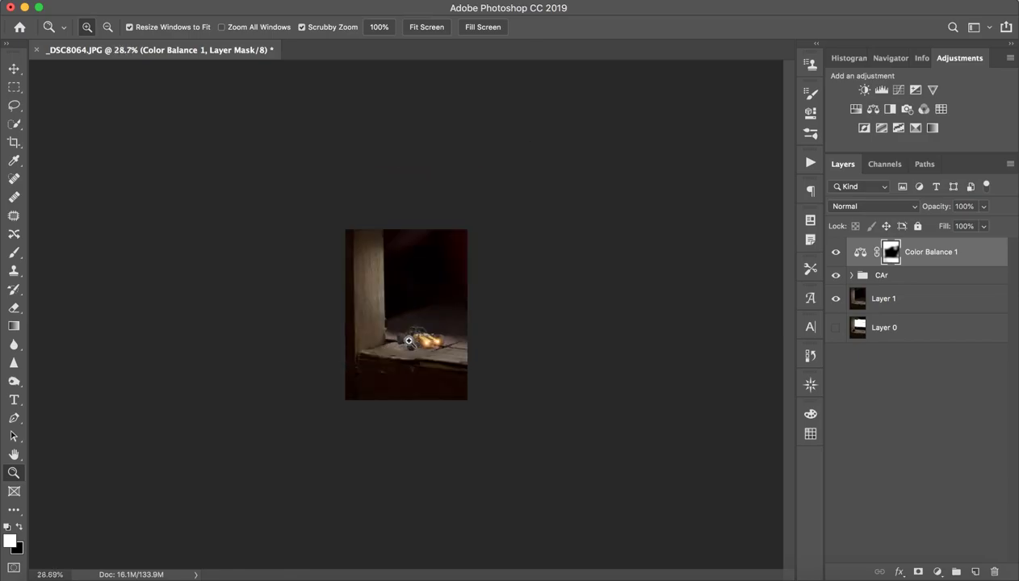
scroll(409, 341, "up", 3)
scroll(409, 341, "up", 2)
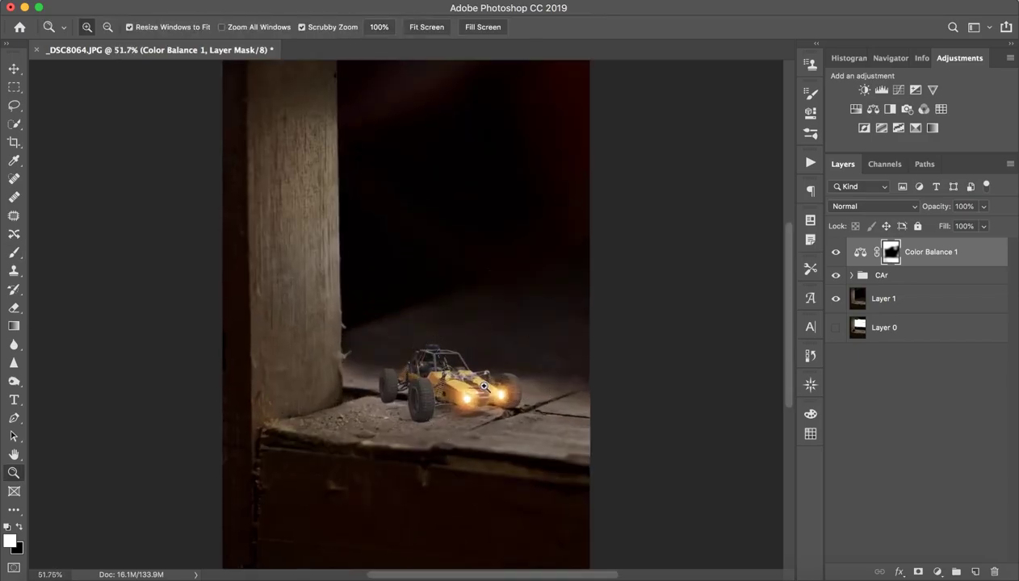
scroll(484, 387, "up", 3)
scroll(484, 386, "down", 1)
scroll(484, 387, "down", 2)
- Add an Exposure adjustment layer above the CAr group and clip it to the group
key("b")
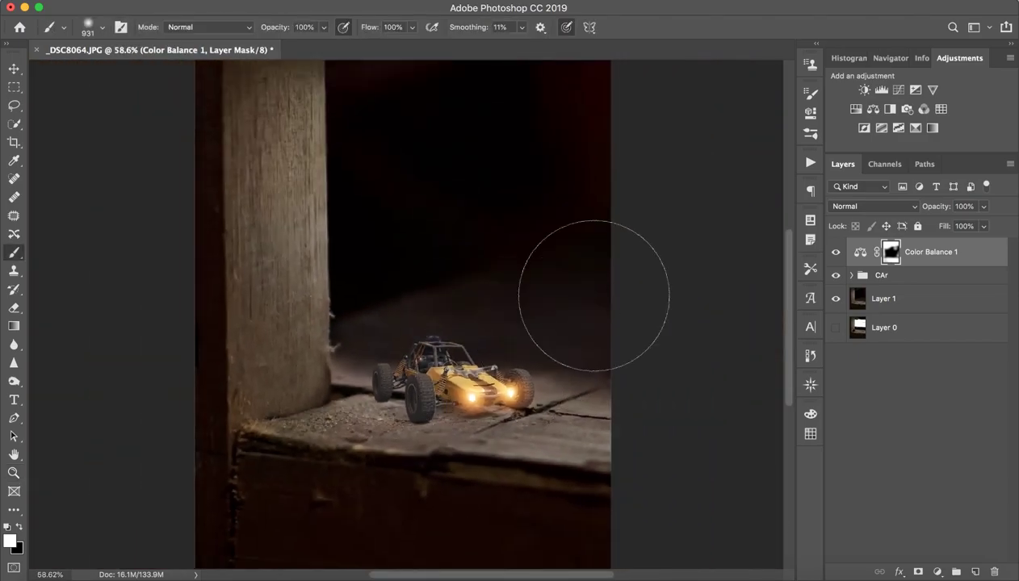
left_click(858, 279)
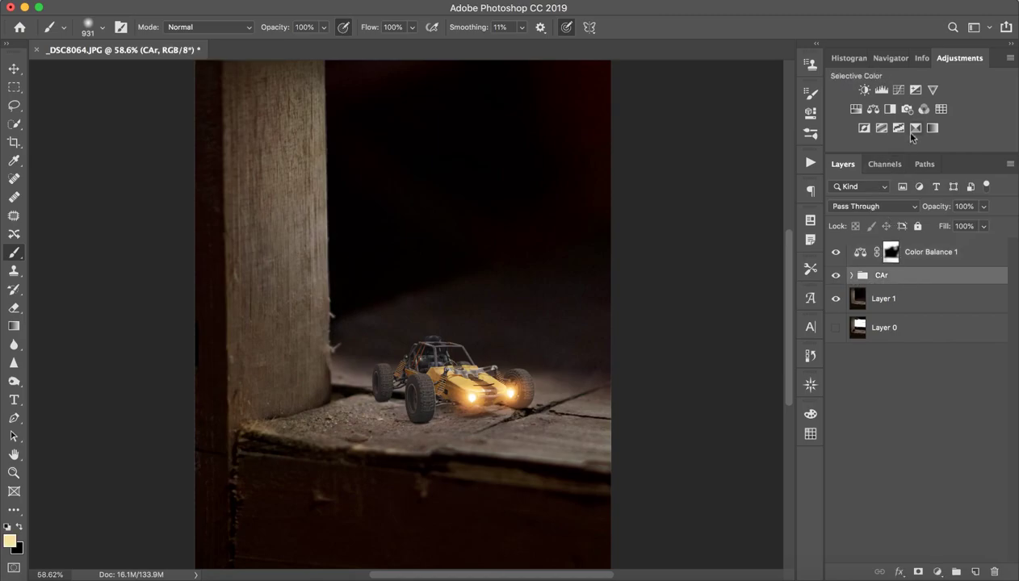
left_click(915, 91)
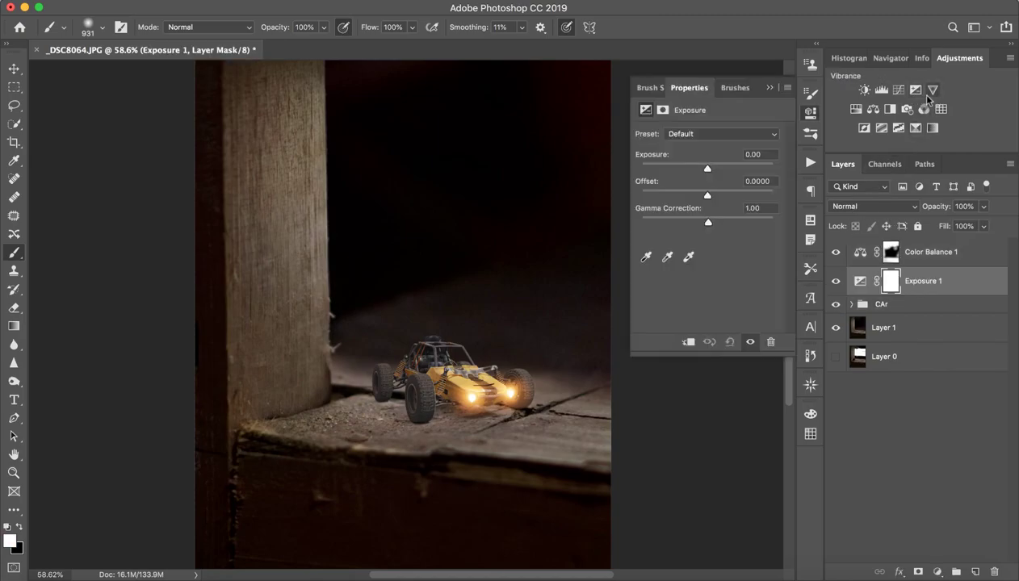
left_click(928, 293, "alt")
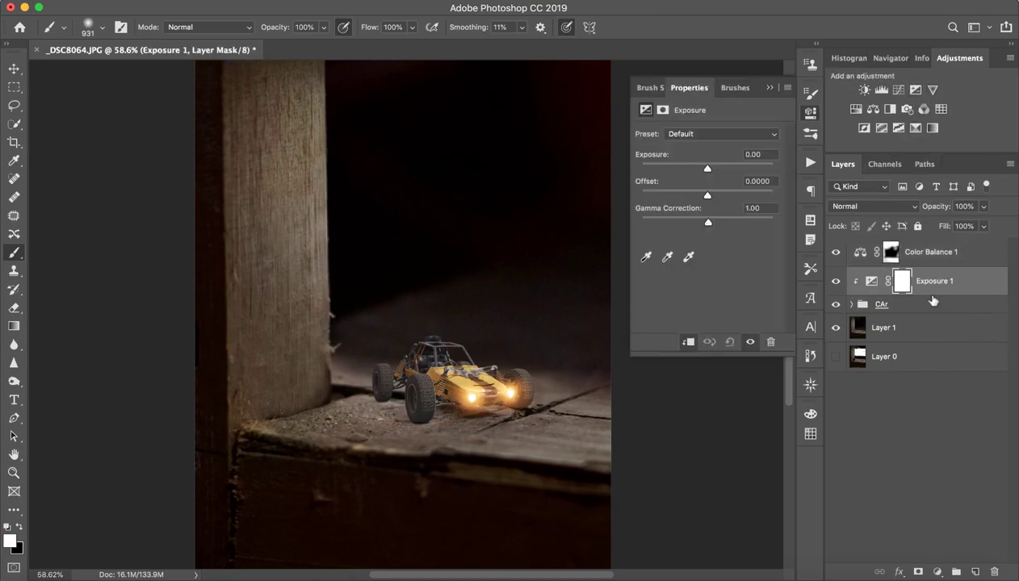
key("z")
left_click_drag(442, 402, 452, 402)
- Lower the Exposure gamma correction to 0.86 and zoom out to the whole scene
key("b")
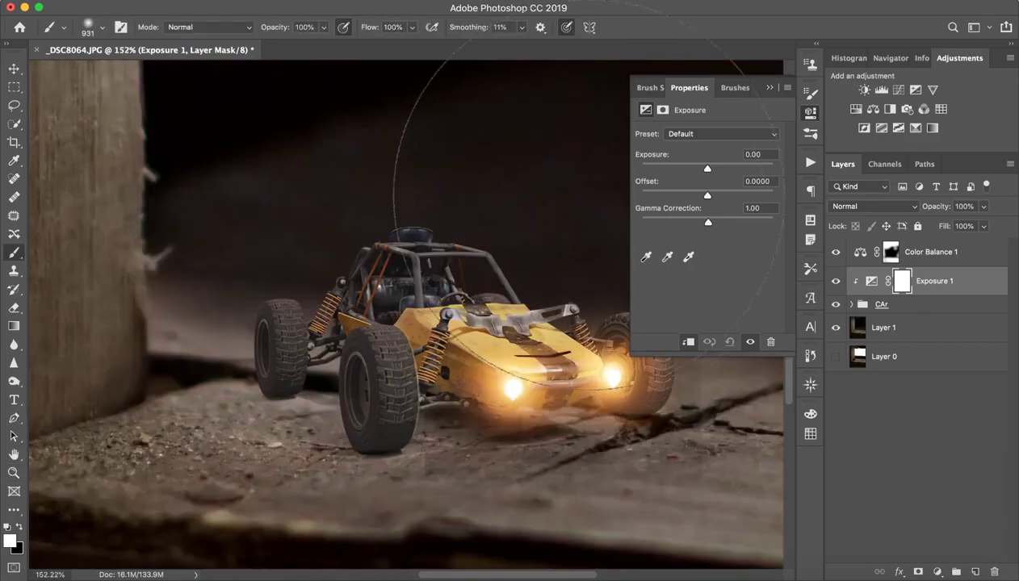
left_click_drag(708, 222, 712, 223)
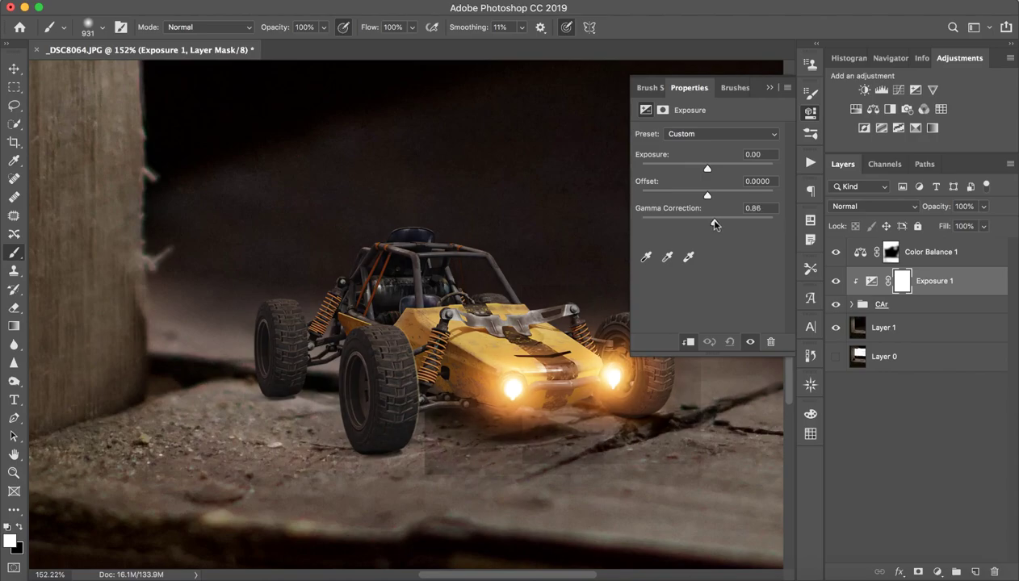
left_click(769, 88)
key("z")
left_click_drag(555, 335, 498, 375)
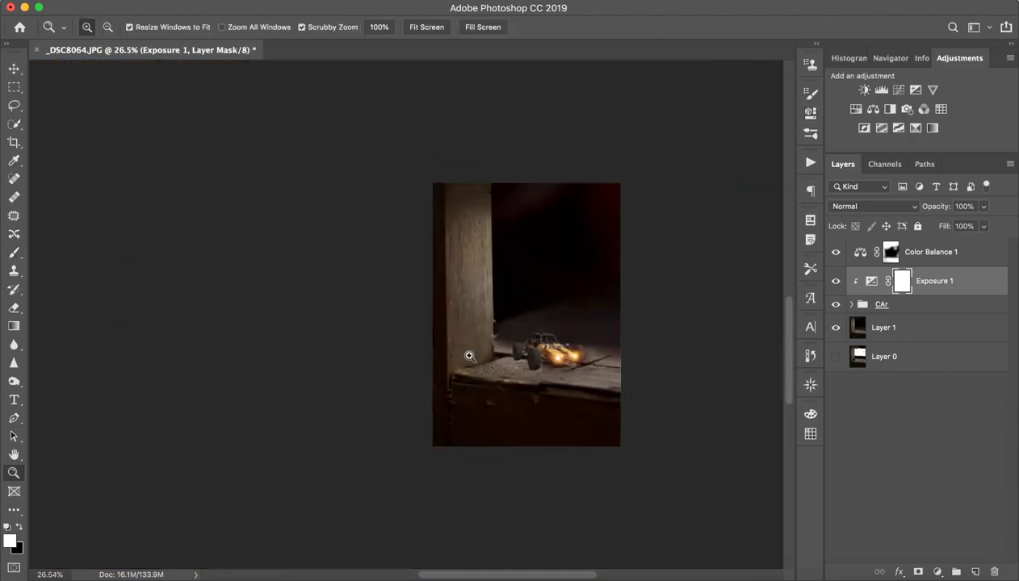
key("b")
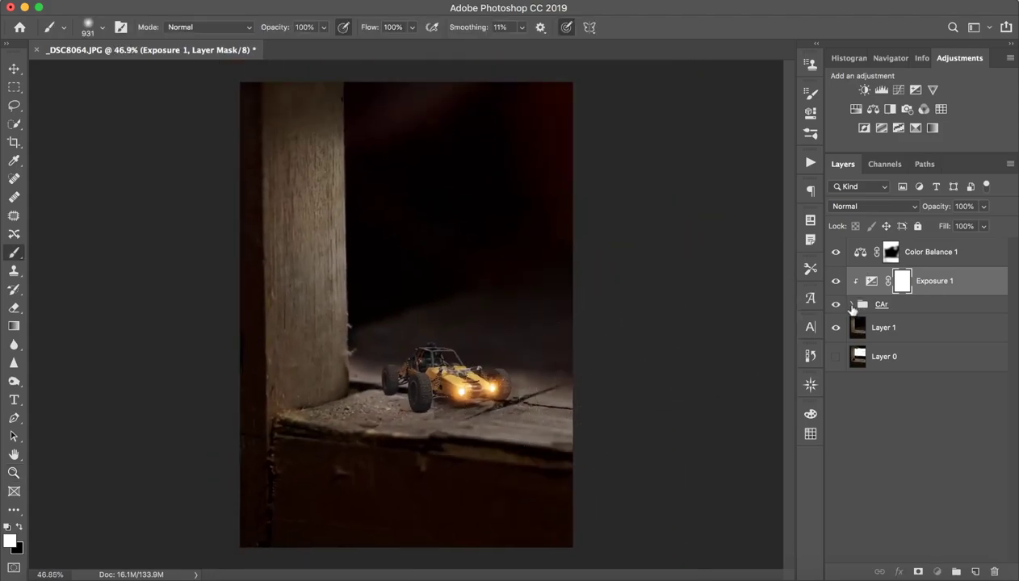
- Group 'Group 1 copy' and 'Group 1' inside CAr into a new group named 'Light'
left_click(851, 306)
left_click(909, 340)
left_click(897, 357)
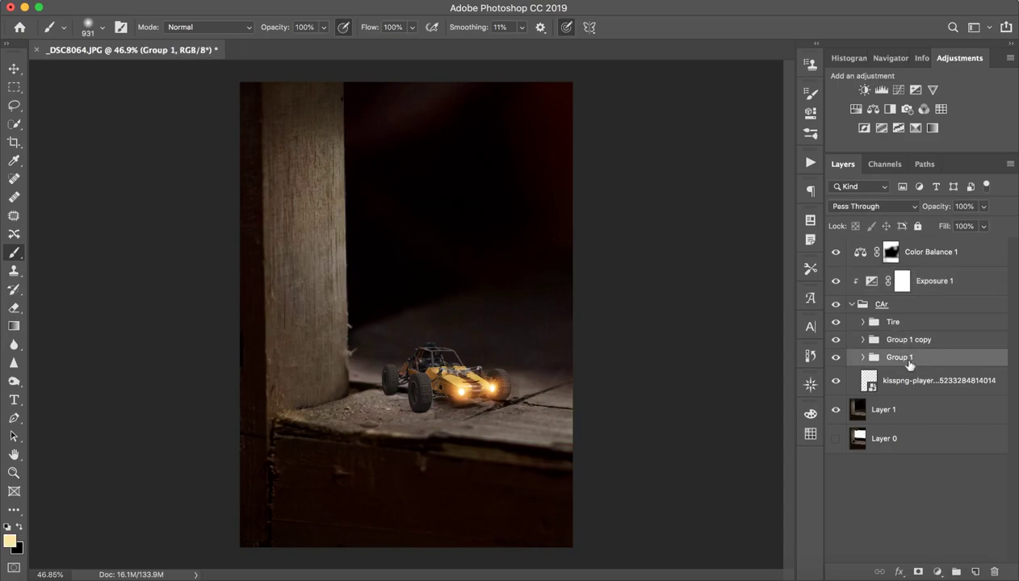
left_click(919, 340, "shift")
key("ctrl+g")
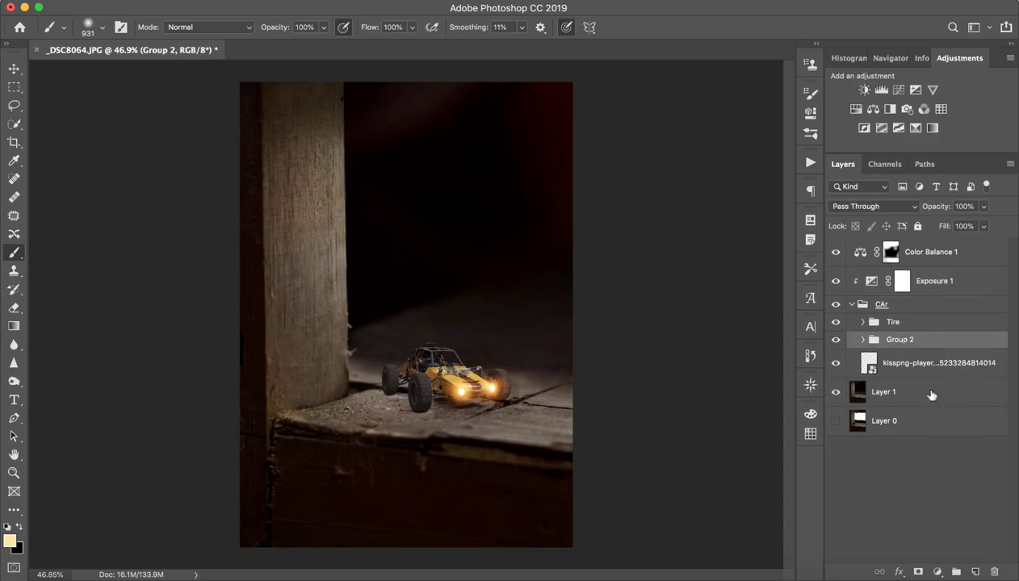
double_click(899, 340)
type("Light")
key("Return")
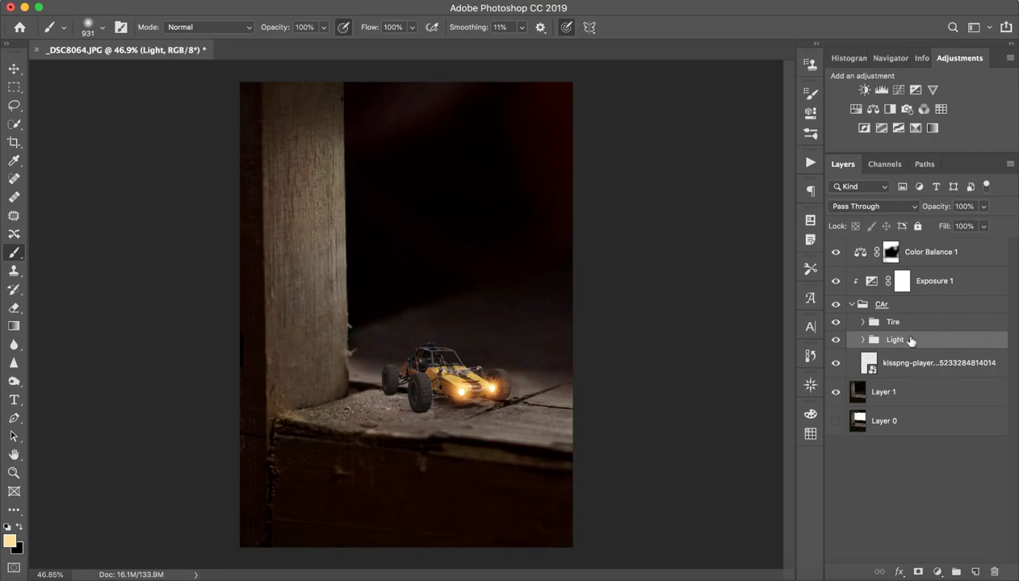
- Move the Light group out of CAr to sit above Exposure 1, zooming to check the car
left_click_drag(911, 340, 888, 271)
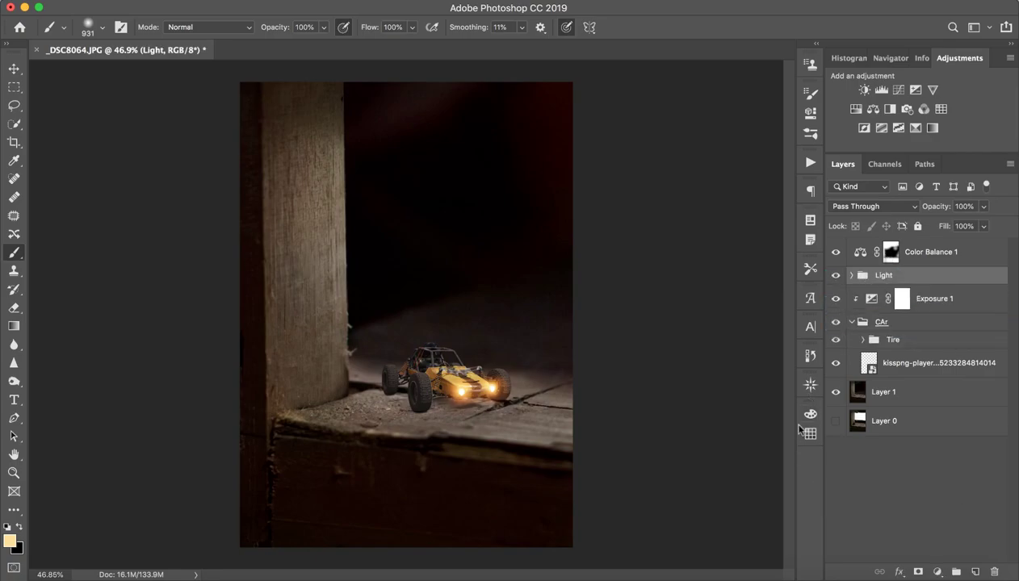
key("z")
mouse_move(473, 406)
left_mouse_down()
mouse_move(487, 246)
mouse_move(488, 458)
left_mouse_up()
key("z")
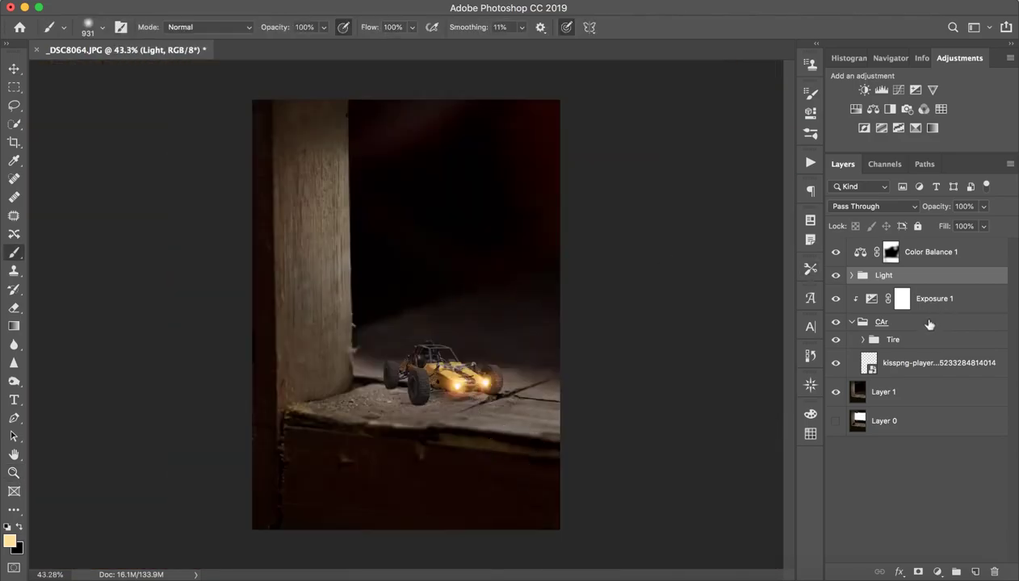
- Crop the image tighter around the buggy at a 5:7 ratio
left_click(14, 144)
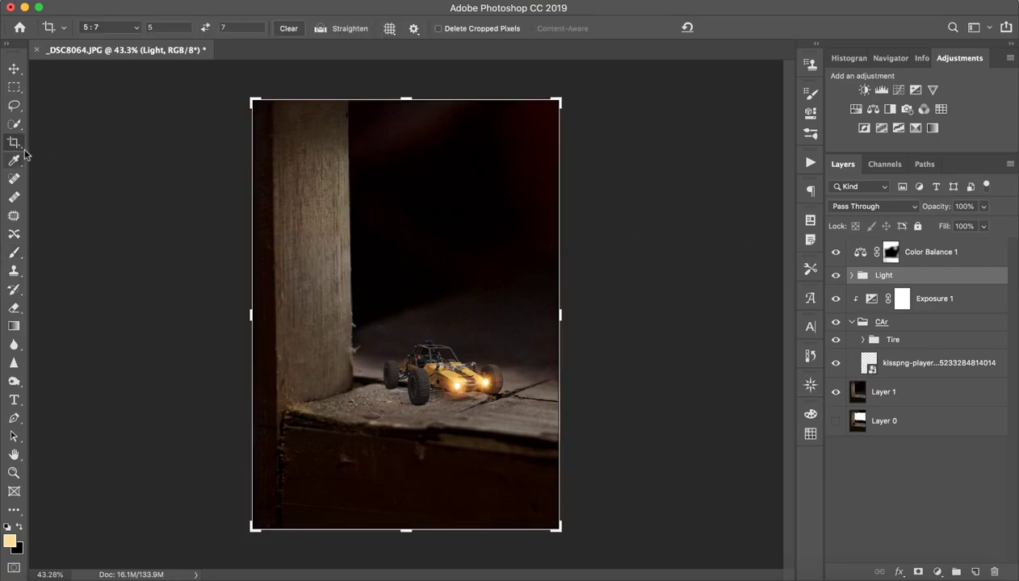
left_click_drag(406, 100, 408, 159)
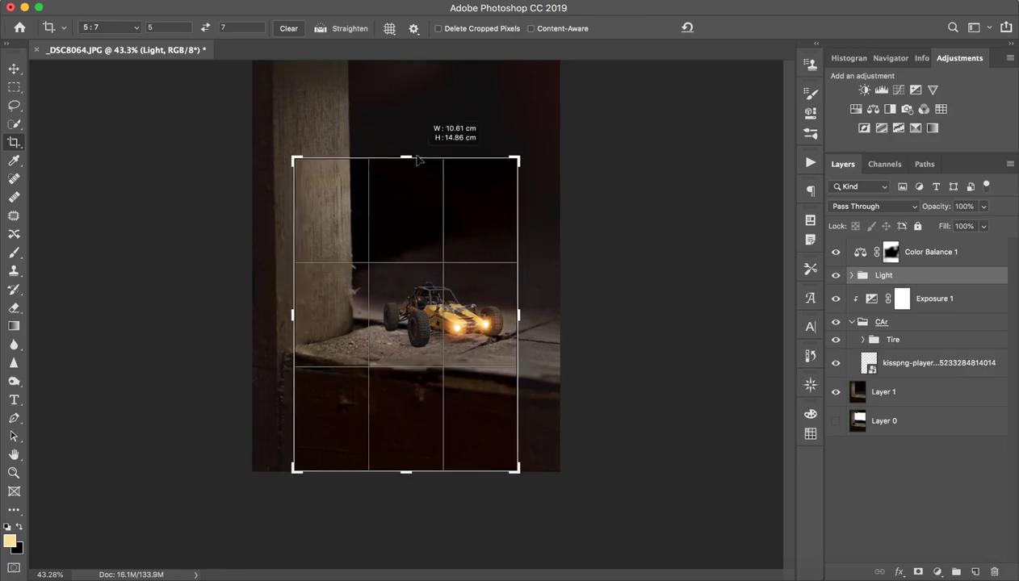
left_click_drag(470, 365, 435, 331)
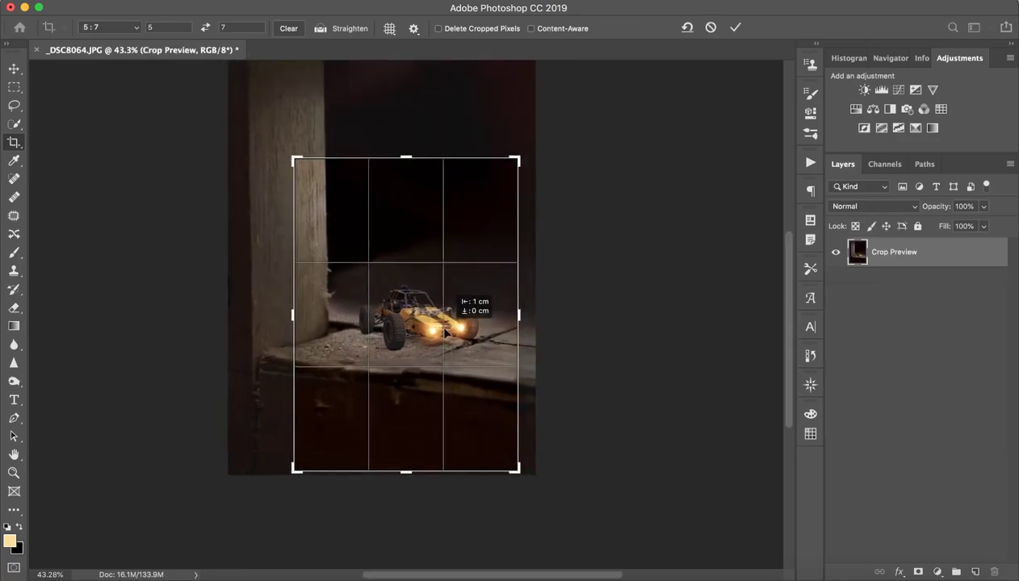
left_click_drag(435, 331, 436, 330)
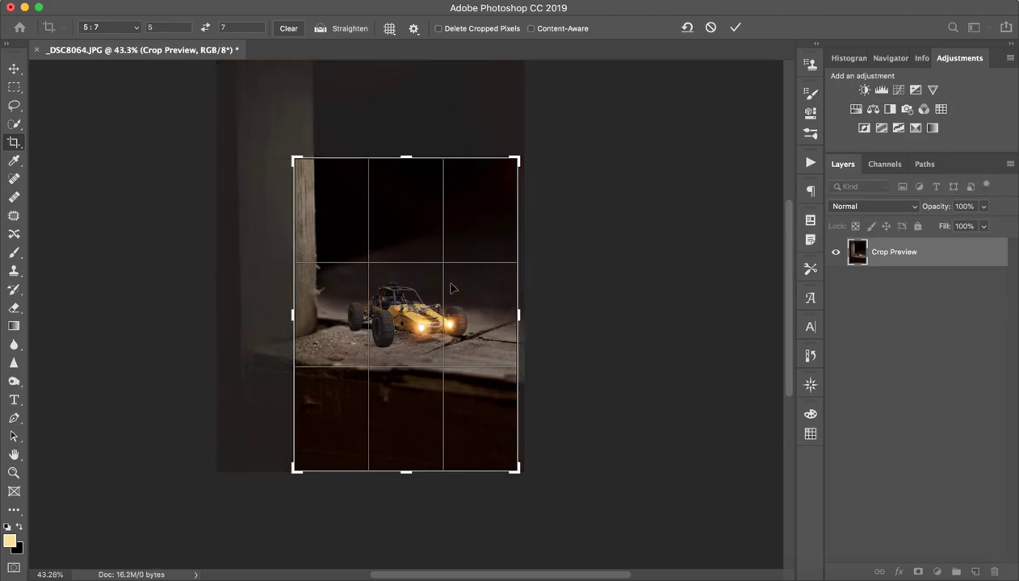
left_click(734, 27)
- Recrop to a 1:1 square with the buggy centred and the wooden post at the left
key("z")
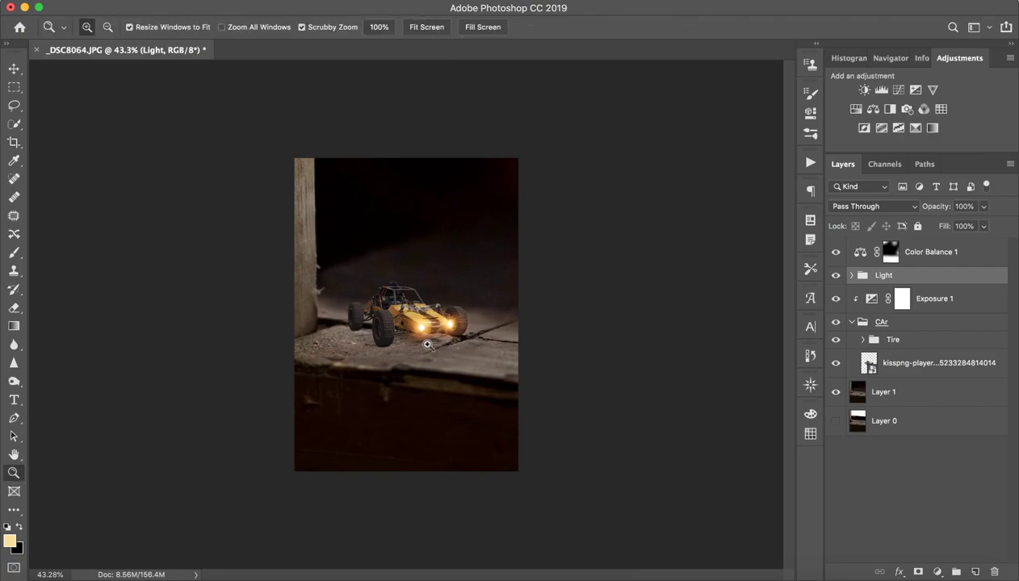
mouse_move(427, 345)
left_mouse_down()
mouse_move(445, 328)
mouse_move(364, 420)
left_mouse_up()
key("c")
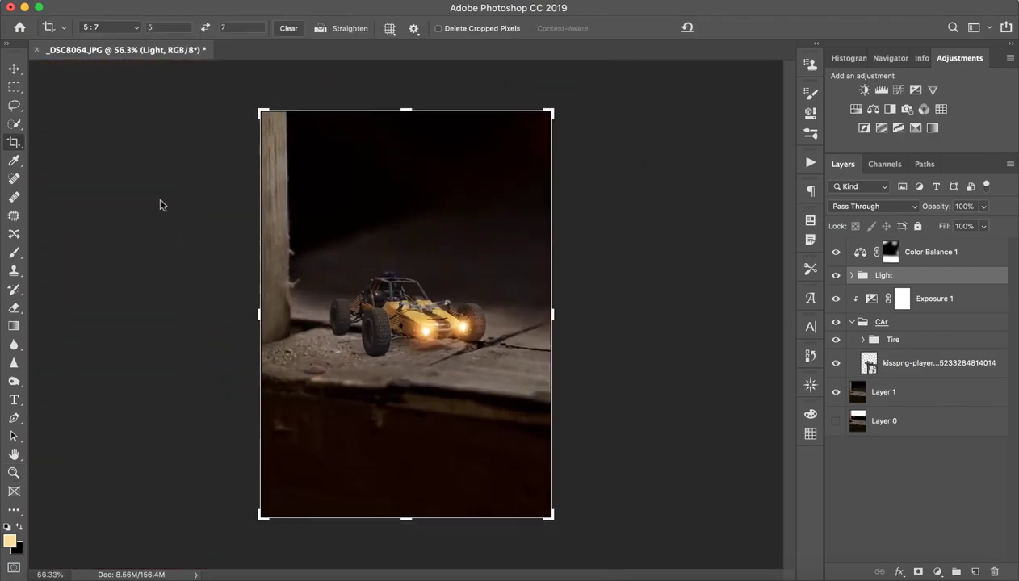
left_click(135, 27)
left_click(139, 7)
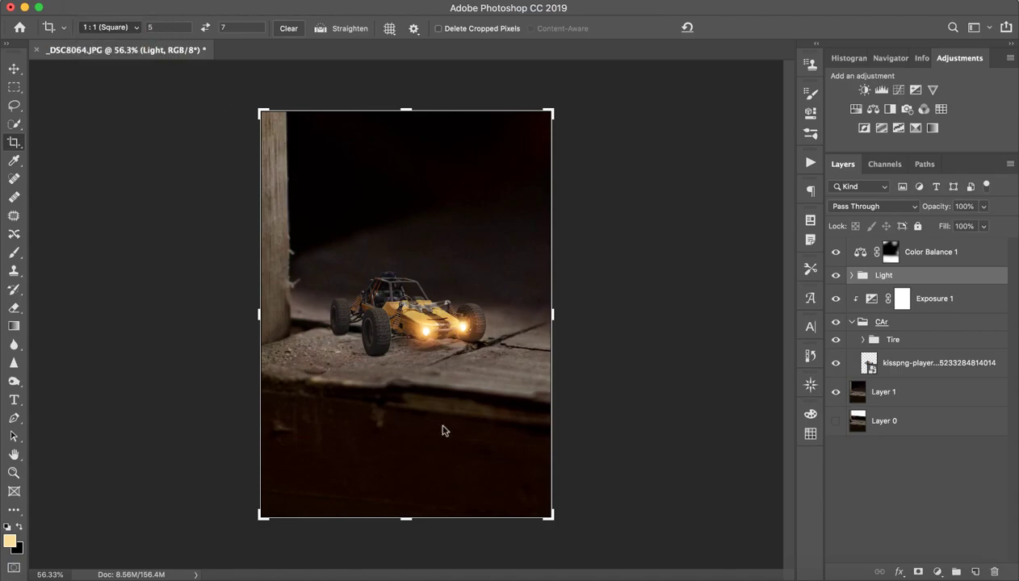
mouse_move(449, 377)
left_mouse_down()
mouse_move(453, 406)
mouse_move(449, 376)
left_mouse_up()
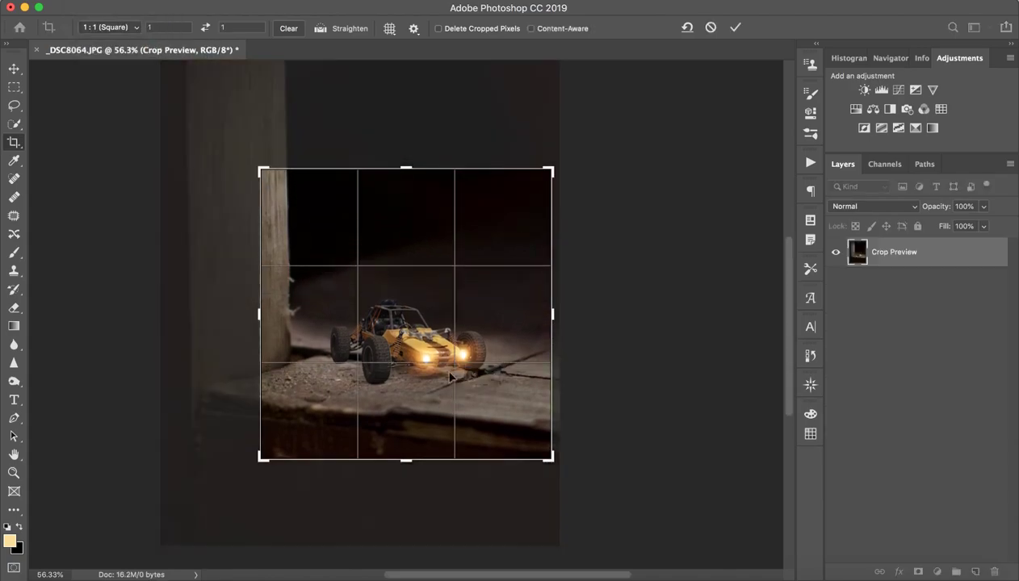
left_click(734, 27)
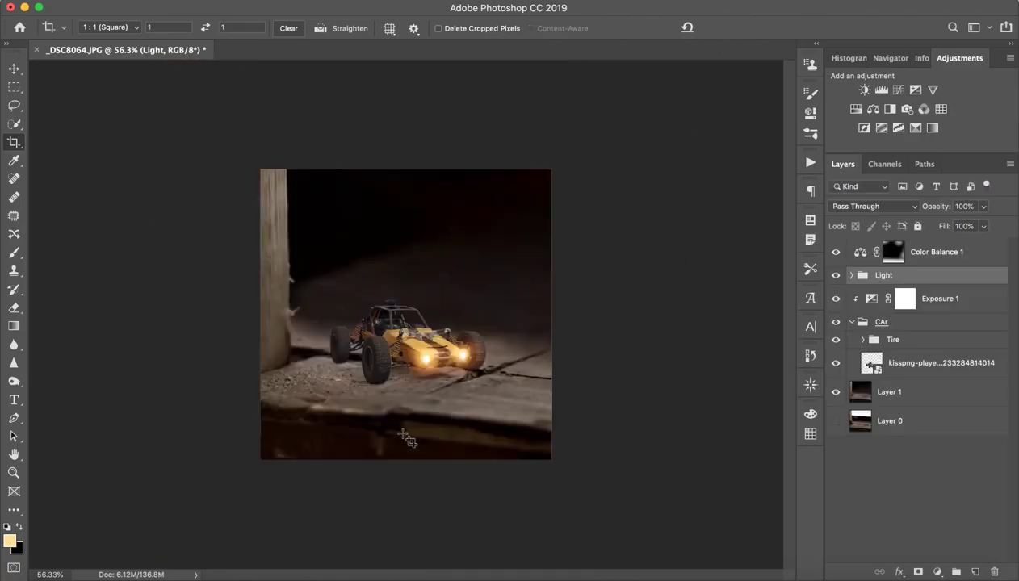
left_click_drag(386, 388, 427, 369)
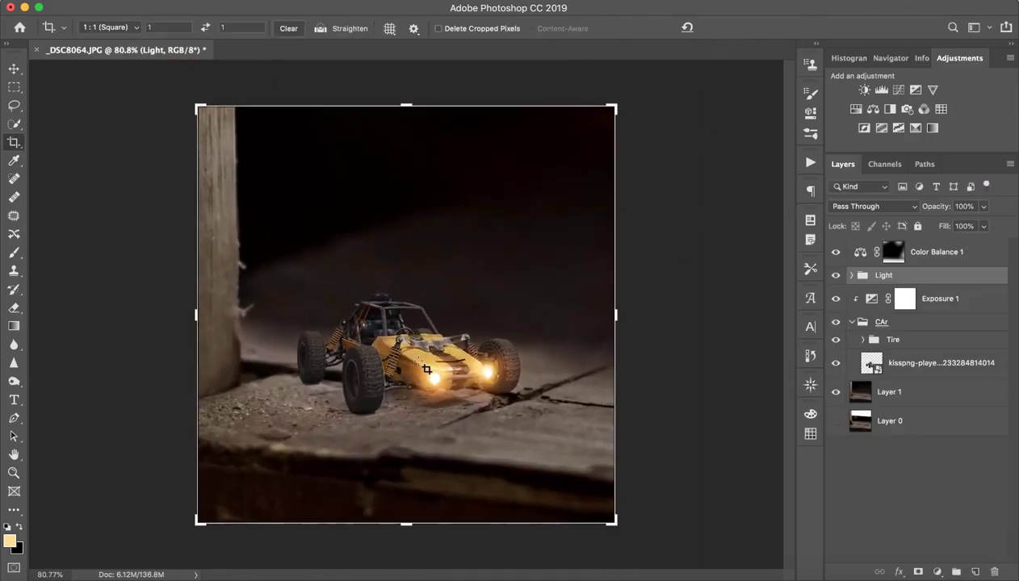
left_click(832, 530)
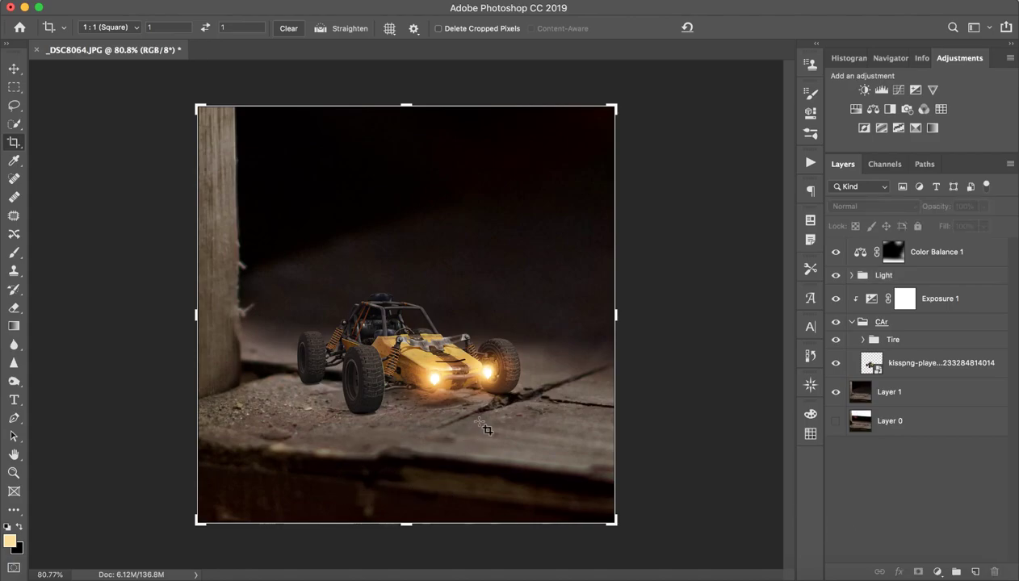
key("Return")
- Add an Overlay-blended layer above Color Balance 1 and sample the headlight's warm colour
key("b")
left_click(889, 258)
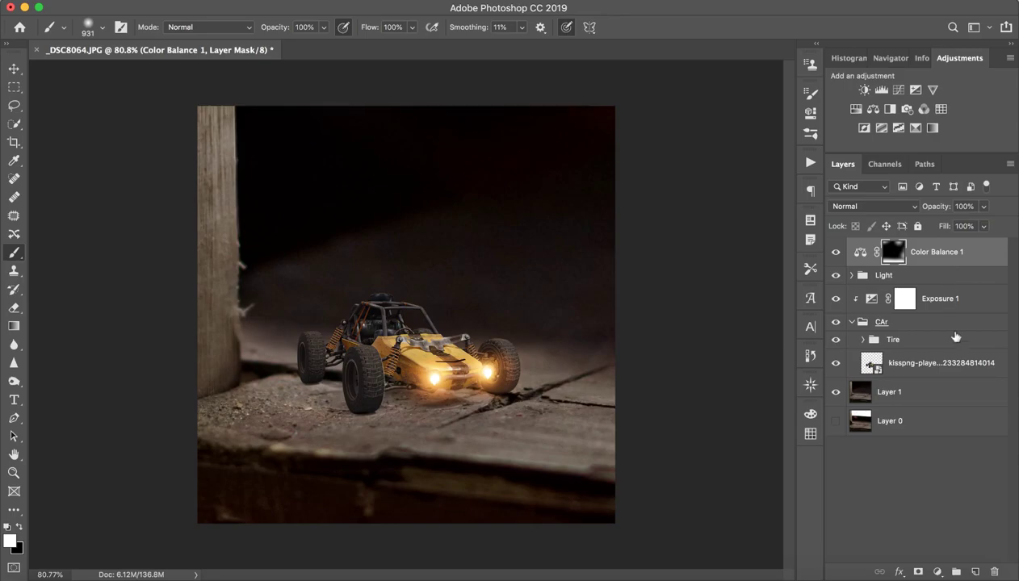
left_click(974, 571)
left_click(859, 209)
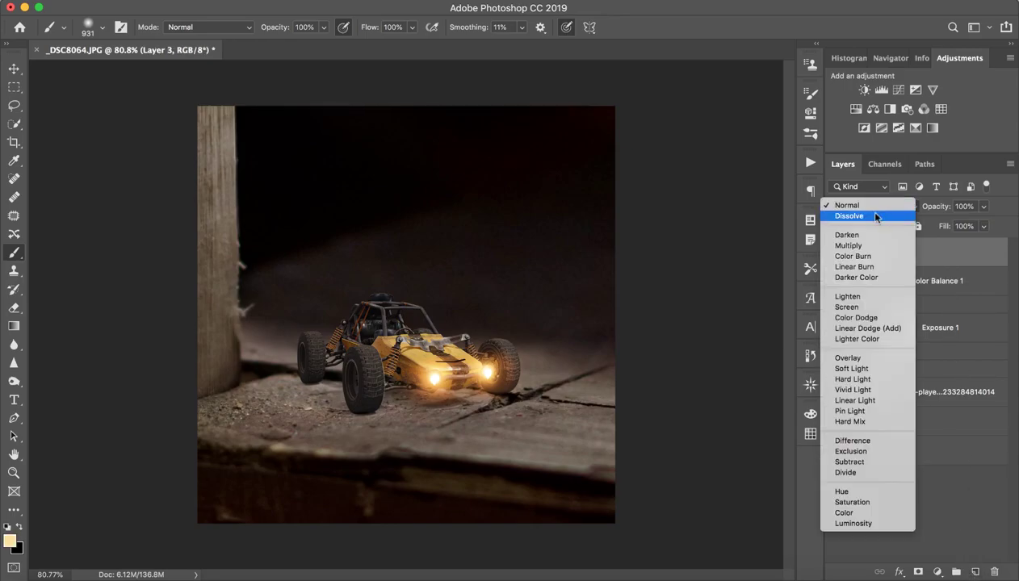
left_click(864, 357)
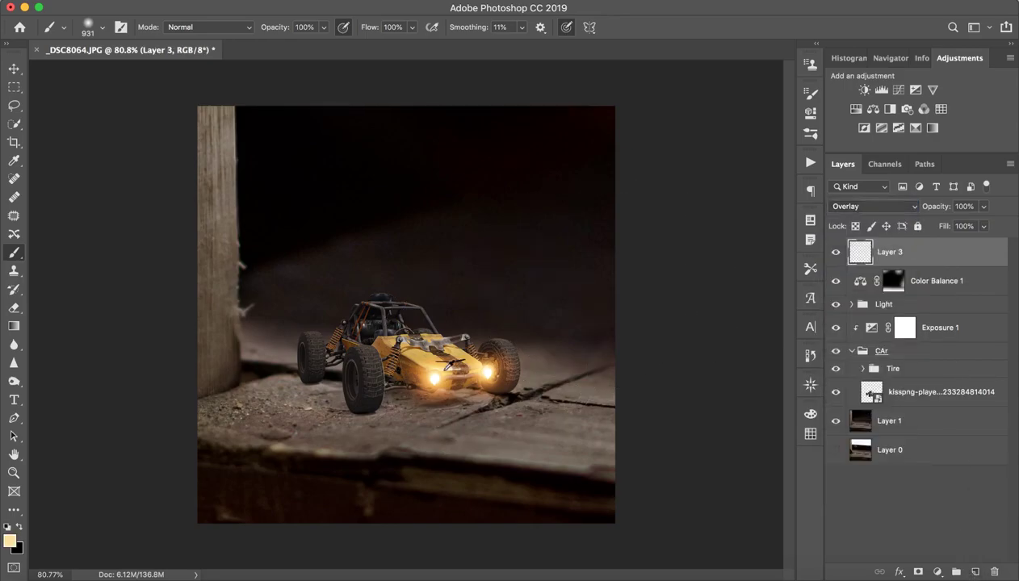
left_click(437, 378, "alt")
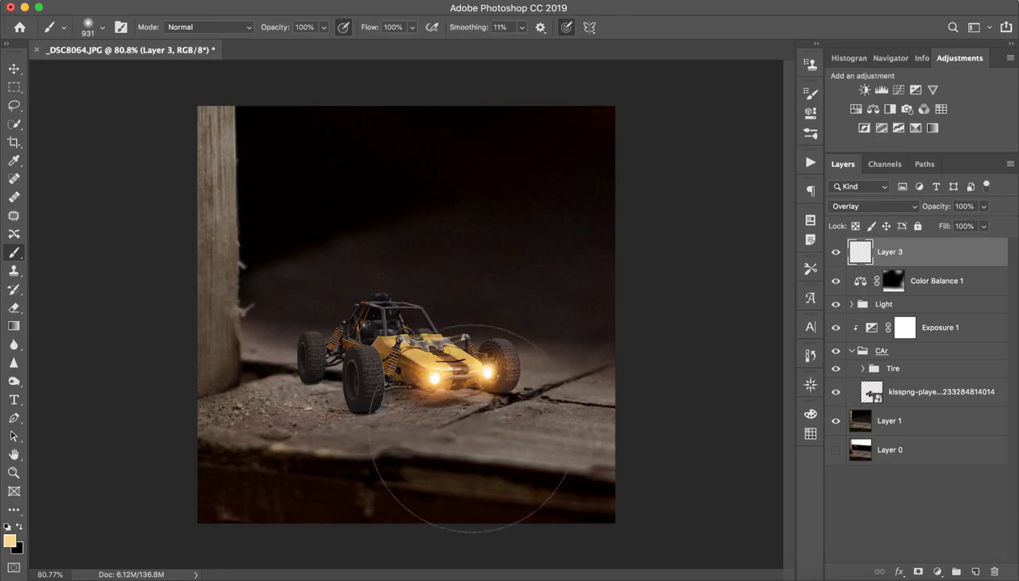
- Paint a soft warm glow on the wood below the headlights and along the crack
mouse_move(543, 423)
left_mouse_down()
mouse_move(420, 444)
mouse_move(459, 432)
left_mouse_up()
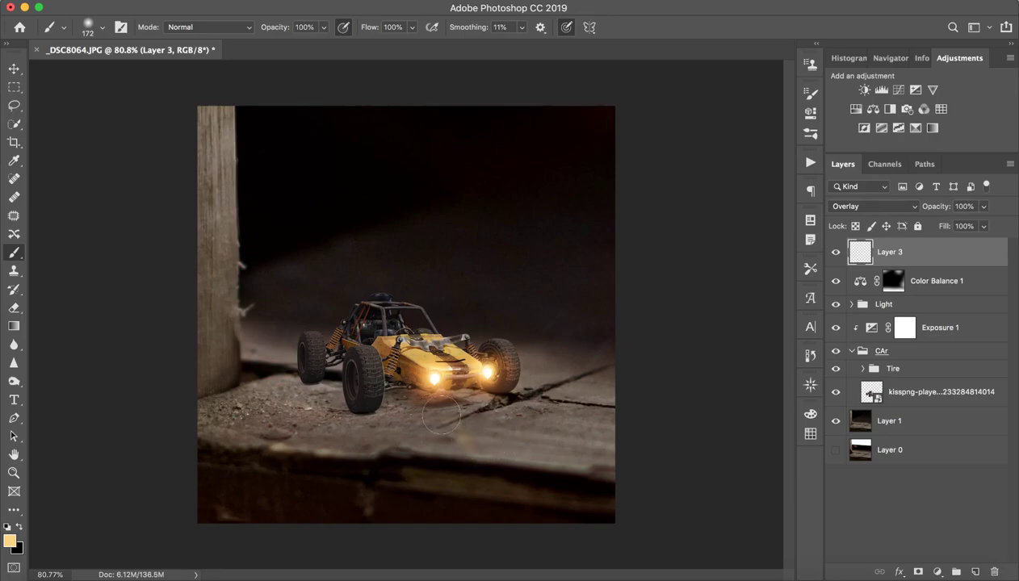
mouse_move(440, 415)
left_mouse_down()
mouse_move(446, 427)
mouse_move(432, 407)
mouse_move(463, 426)
left_mouse_up()
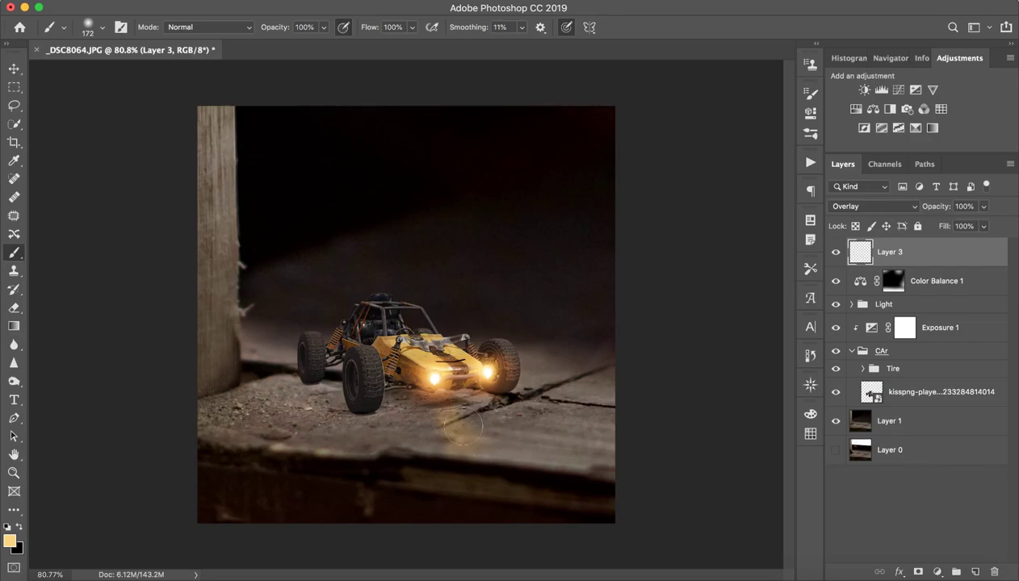
left_click_drag(500, 470, 474, 448)
mouse_move(438, 417)
left_mouse_down()
mouse_move(450, 443)
mouse_move(480, 423)
left_mouse_up()
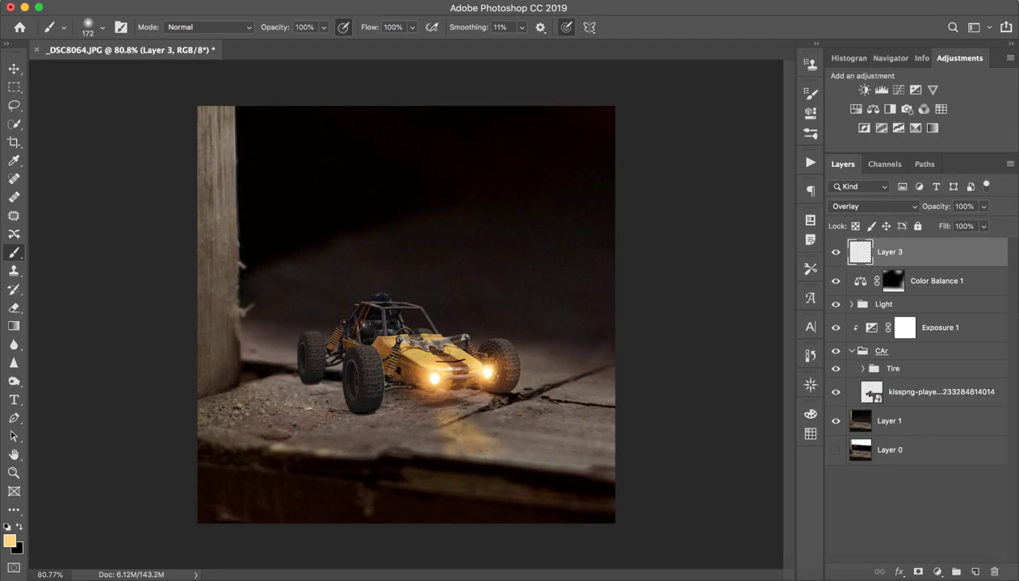
left_click_drag(465, 459, 495, 468)
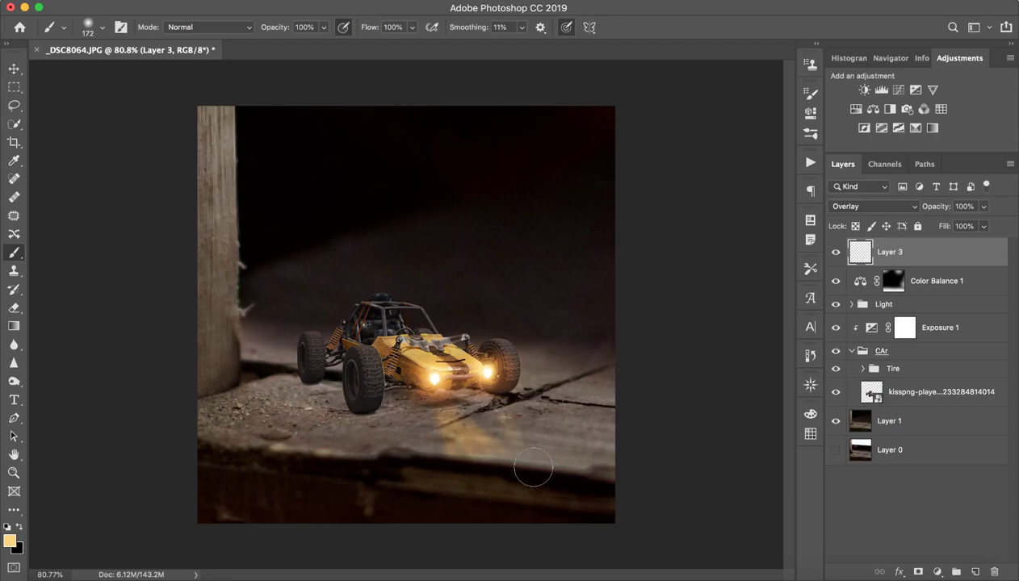
left_click_drag(557, 484, 515, 420)
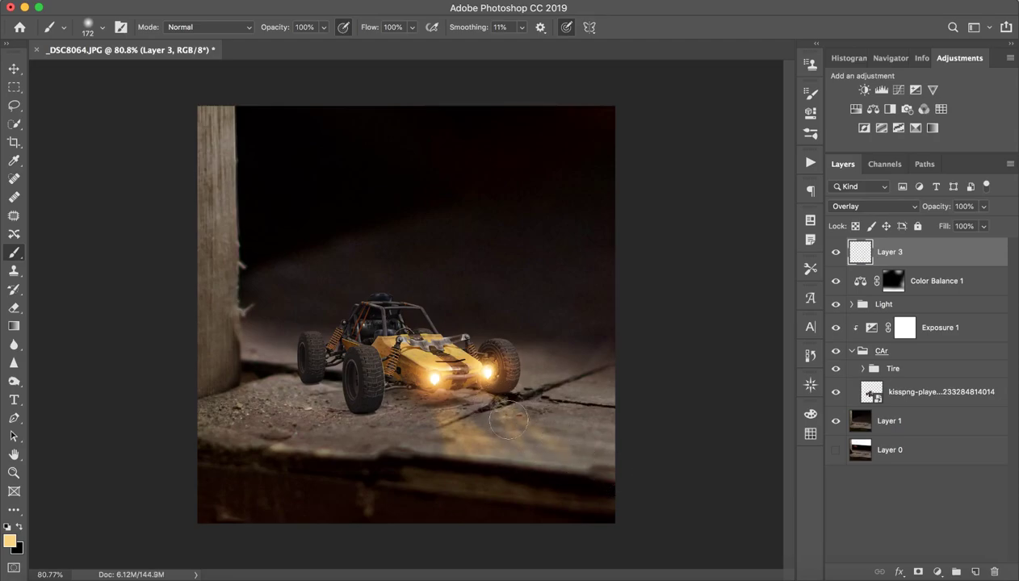
mouse_move(508, 420)
left_mouse_down()
mouse_move(562, 449)
mouse_move(608, 441)
left_mouse_up()
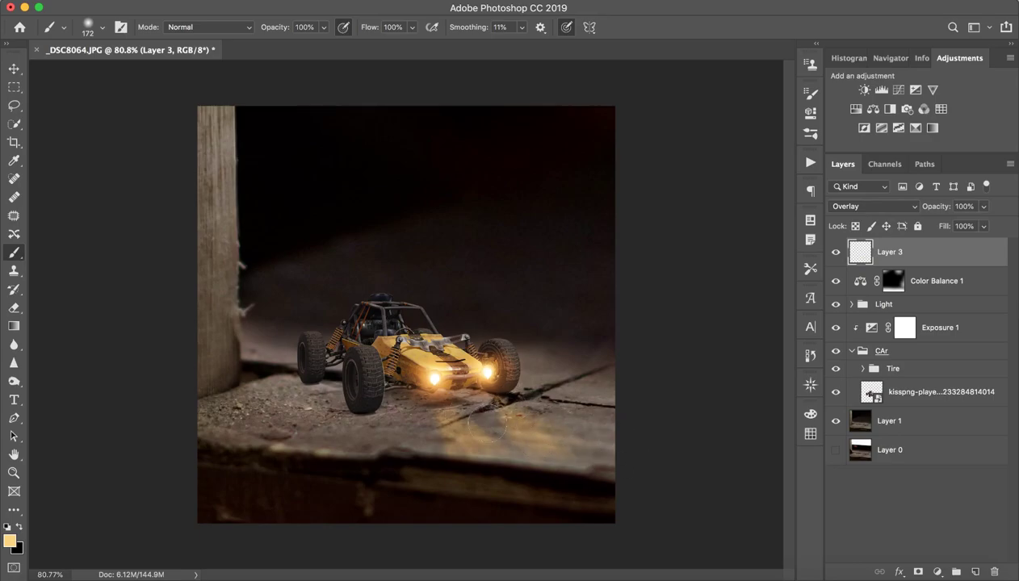
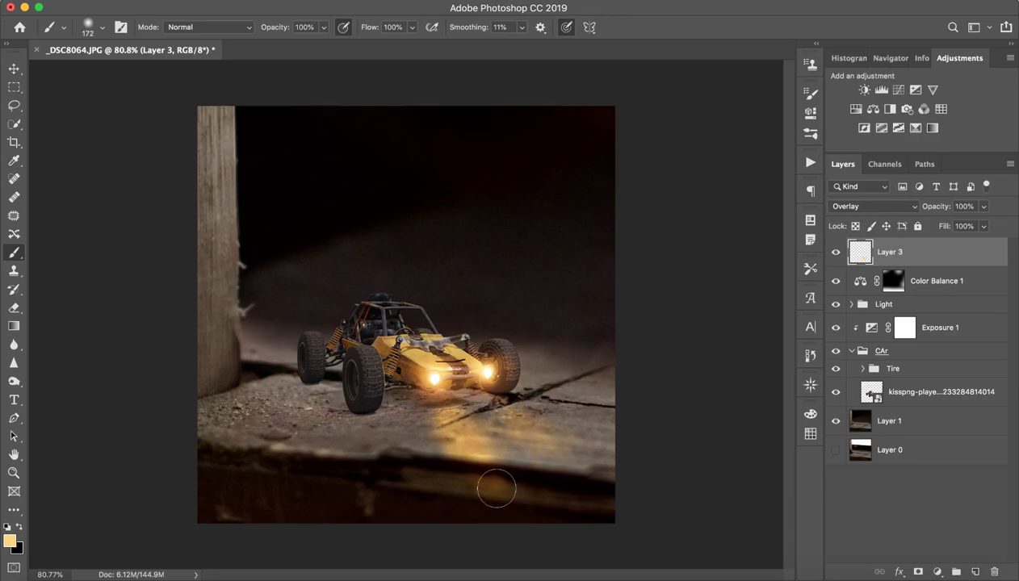
- Resize the brush and paint warm yellow light on the right headlight and floor ahead
mouse_move(477, 440)
left_mouse_down()
mouse_move(443, 432)
mouse_move(444, 413)
left_mouse_up()
left_click(487, 372)
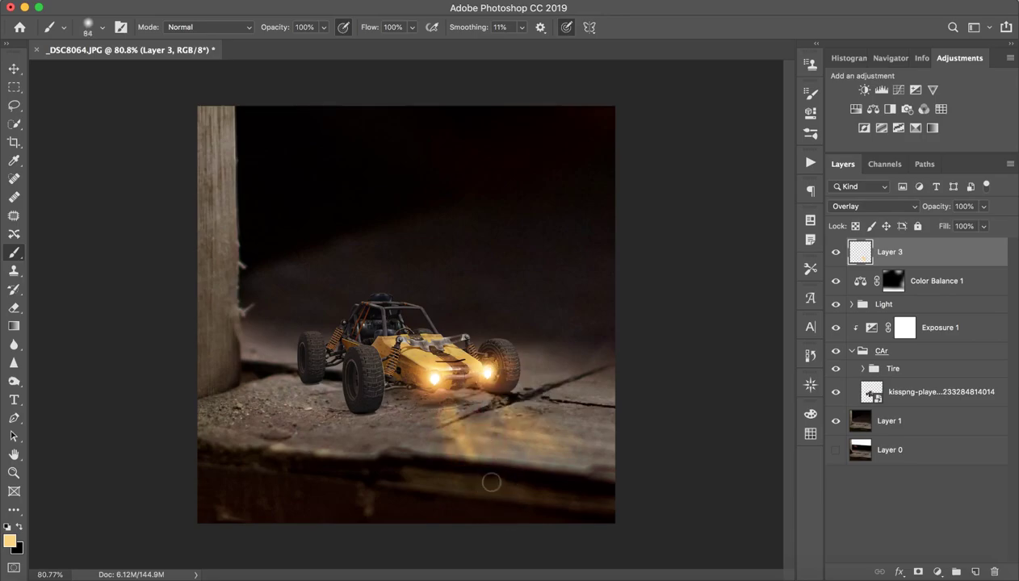
left_click_drag(449, 418, 472, 444)
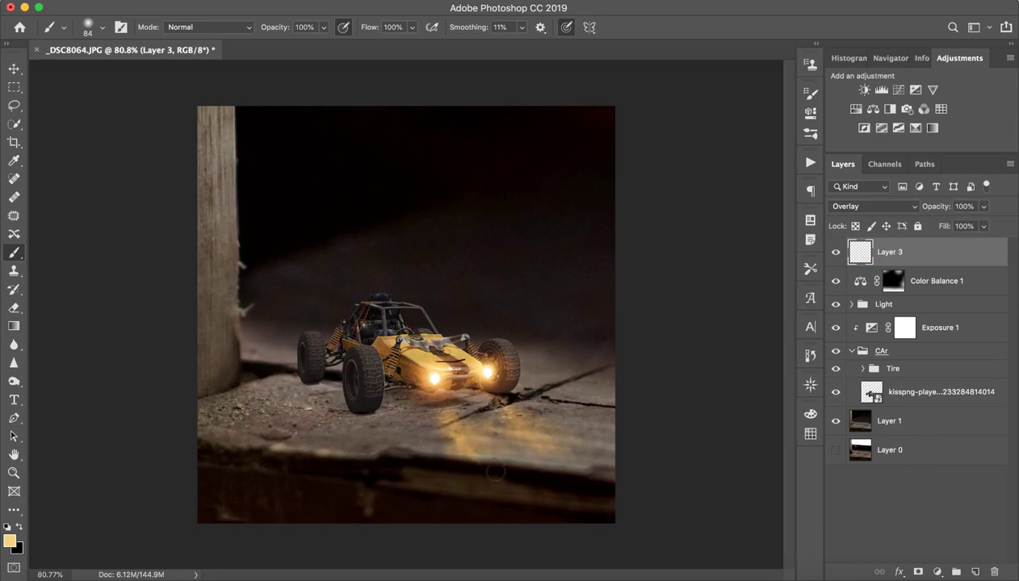
left_click(521, 422)
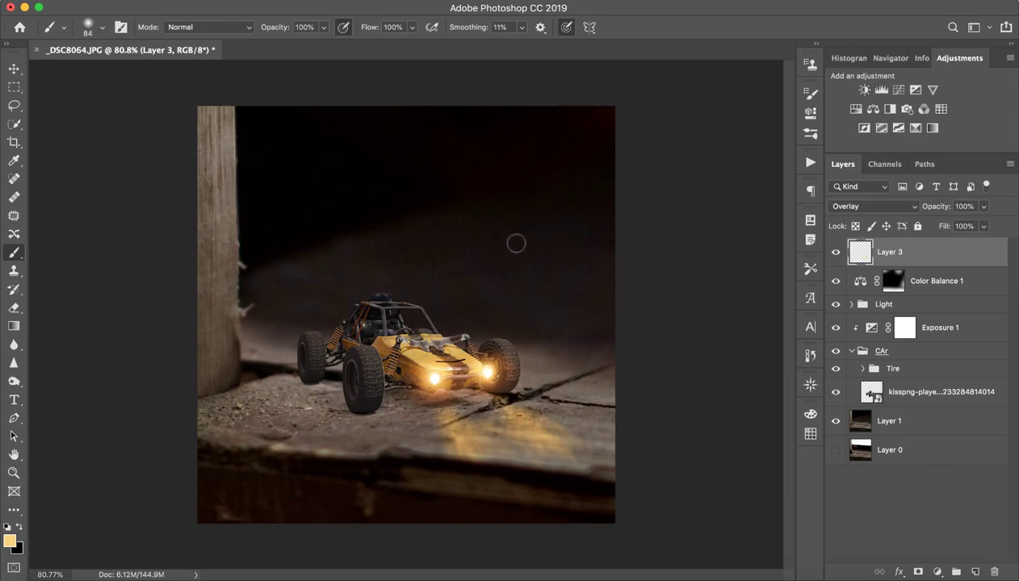
left_click(337, 3)
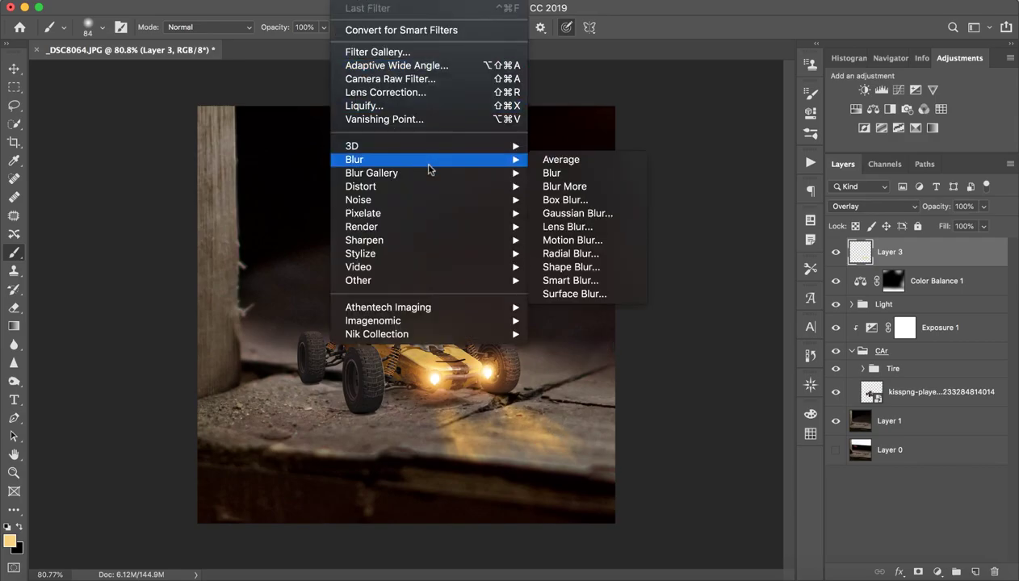
- Soften the painted glow on Layer 3 with a 5-pixel Gaussian Blur
left_click(587, 213)
type("5")
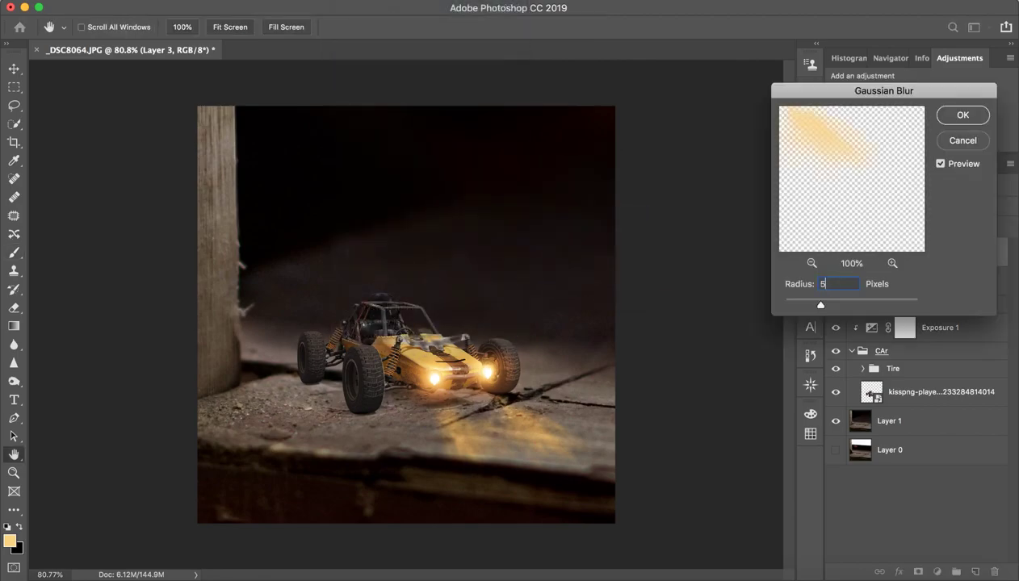
key("Return")
key("b")
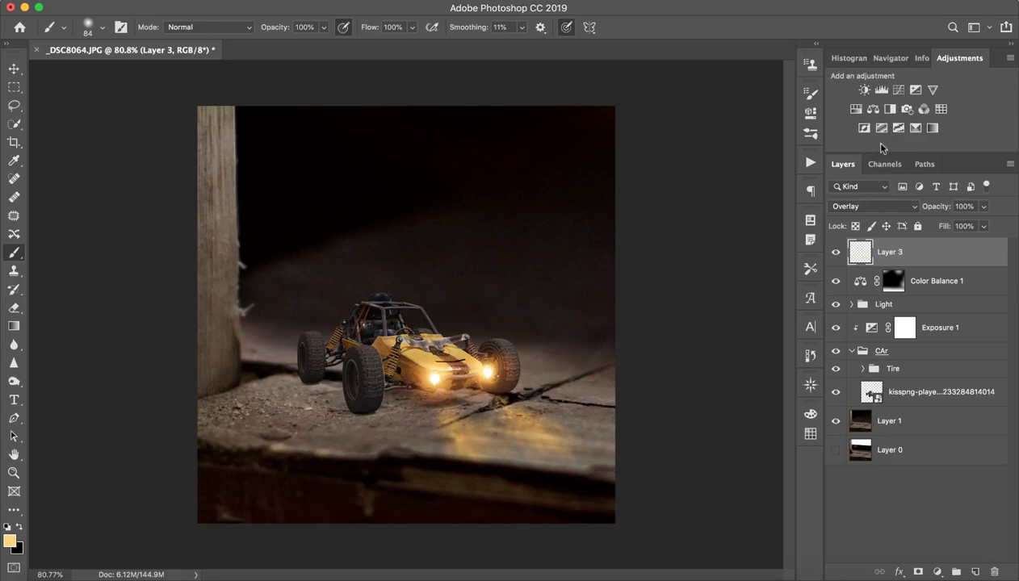
- Split Layer 3's Underlying Layer Blend If slider to 0/108
double_click(971, 264)
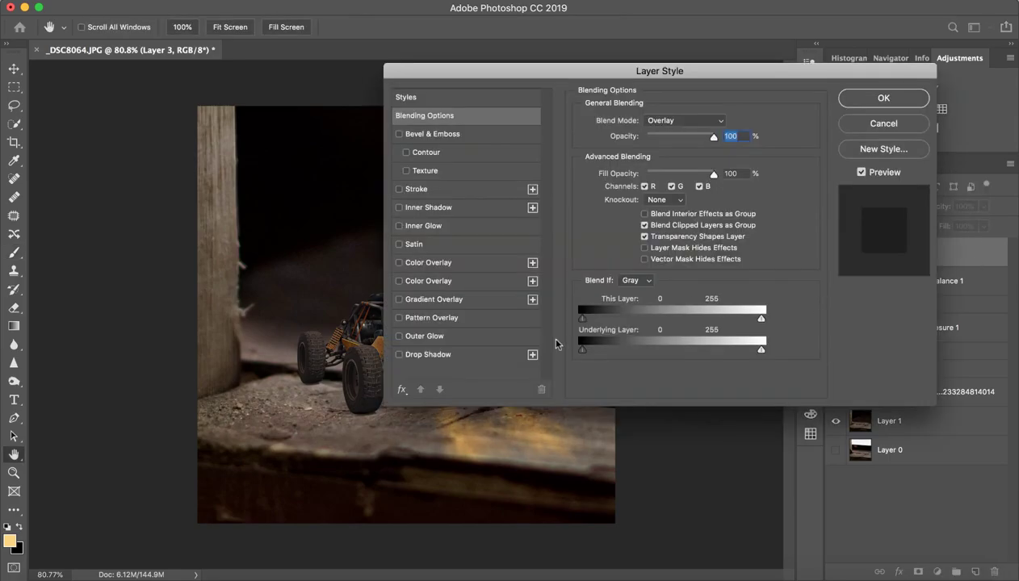
left_click_drag(662, 352, 643, 348)
left_click_drag(609, 78, 565, 15)
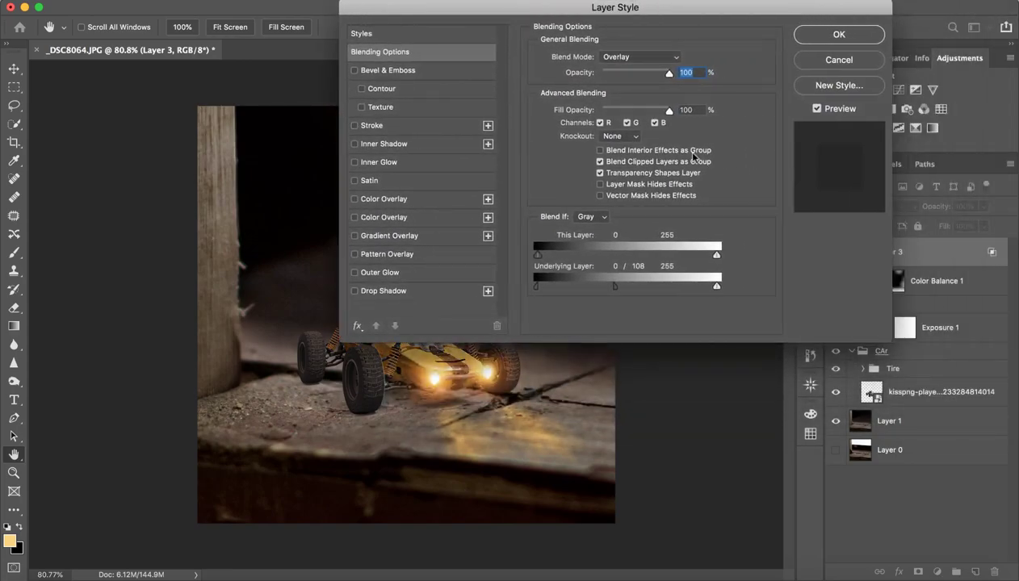
left_click(832, 35)
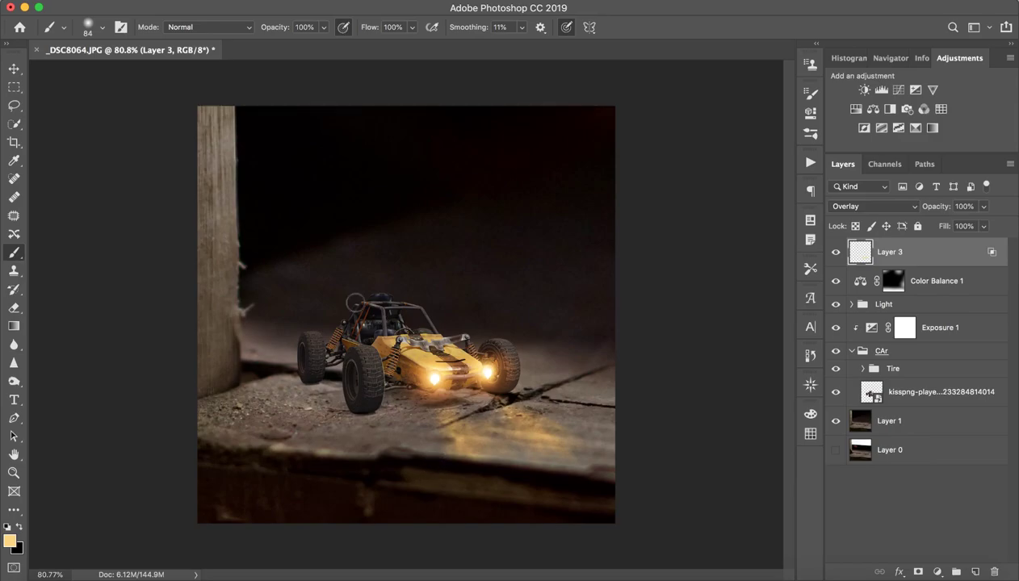
- Inspect the front wheel, then add a new Layer 4 beneath the kisspng buggy layer
key("z")
mouse_move(294, 350)
left_mouse_down()
mouse_move(392, 334)
mouse_move(292, 337)
mouse_move(325, 333)
mouse_move(312, 331)
left_mouse_up()
key("b")
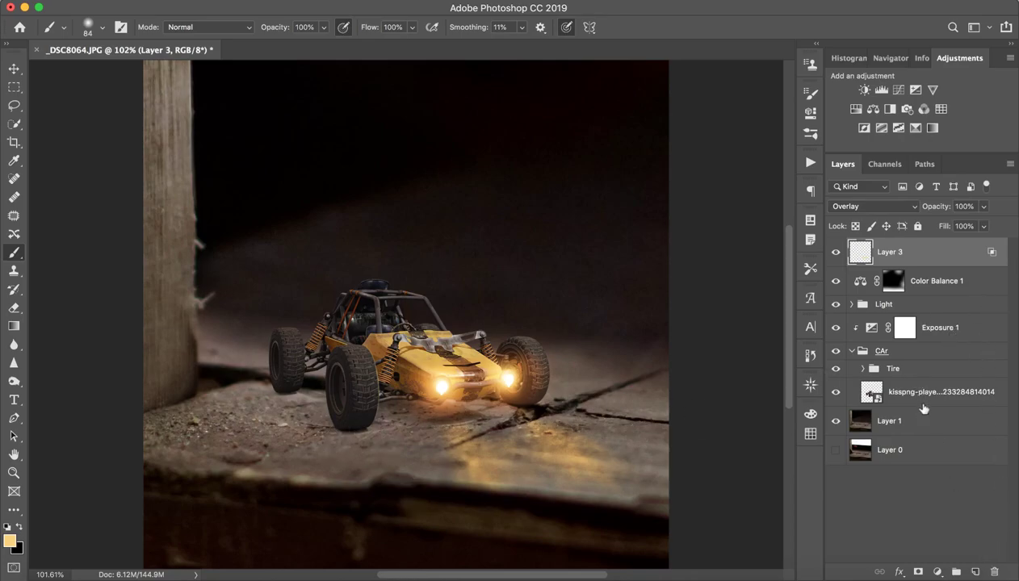
left_click(924, 405)
left_click(974, 571)
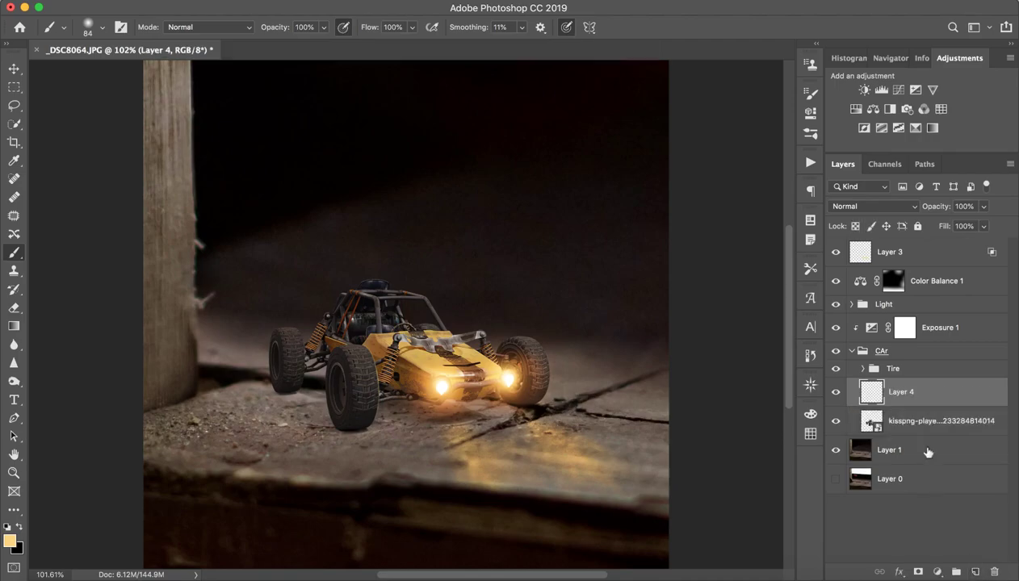
left_click_drag(886, 389, 907, 427)
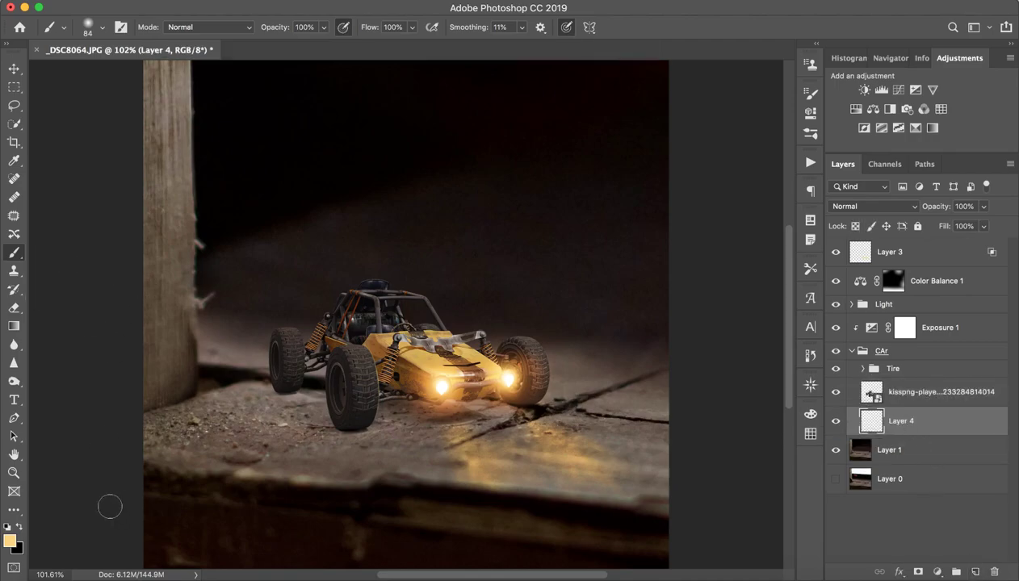
- Paint soft black shadows under the tyres with a 19% opacity, size 175 brush
key("x")
left_click(324, 28)
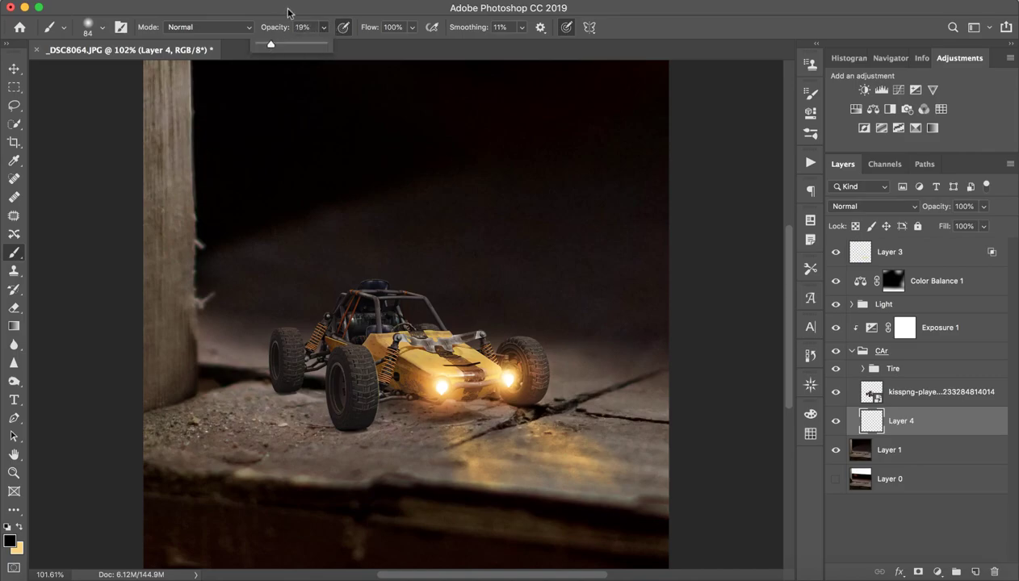
left_click(288, 13)
key("bracketright")
key("bracketright")
key("bracketright")
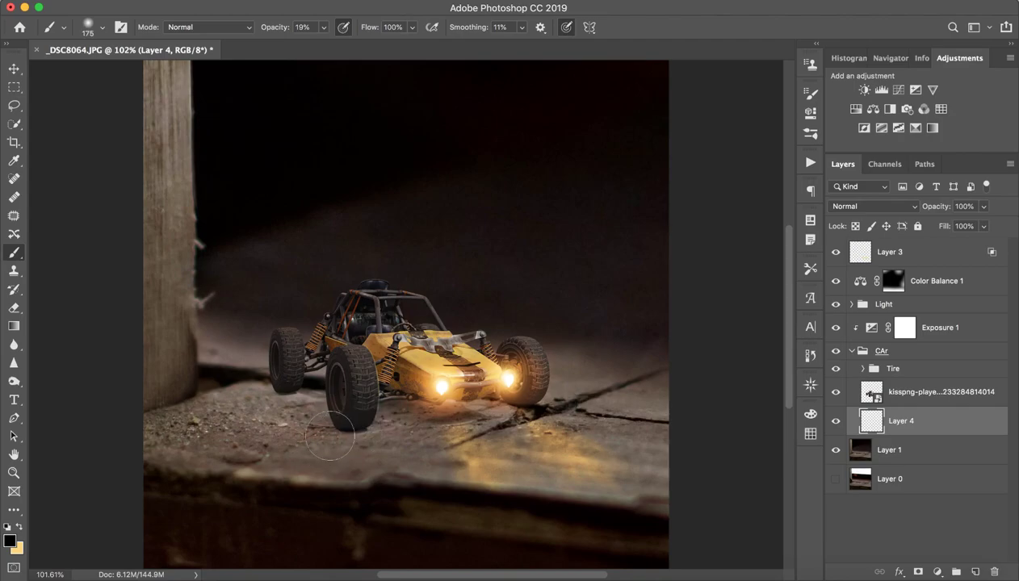
mouse_move(344, 430)
left_mouse_down()
mouse_move(339, 441)
mouse_move(268, 392)
left_mouse_up()
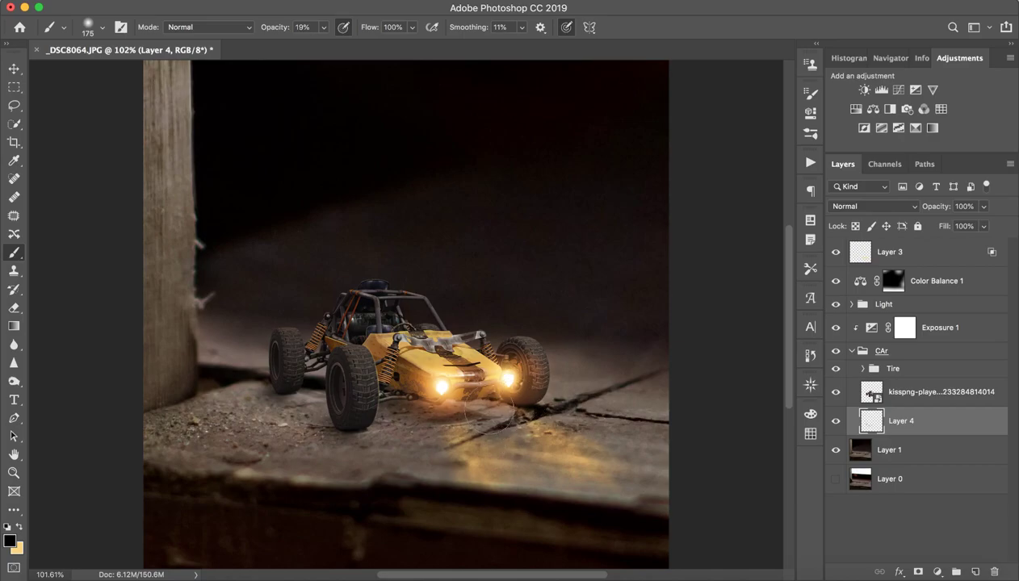
left_click_drag(488, 410, 367, 420)
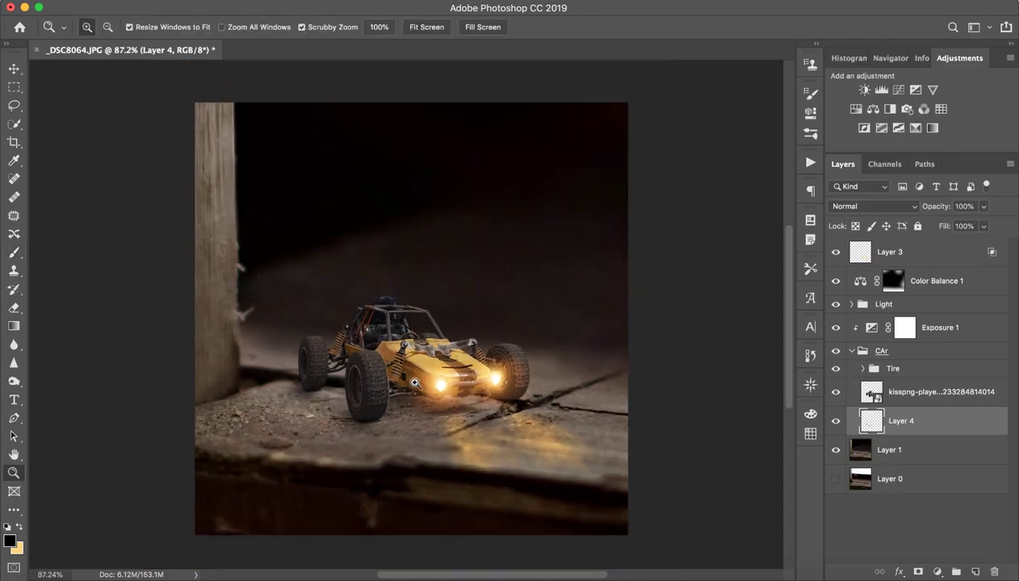
left_click_drag(488, 343, 576, 365)
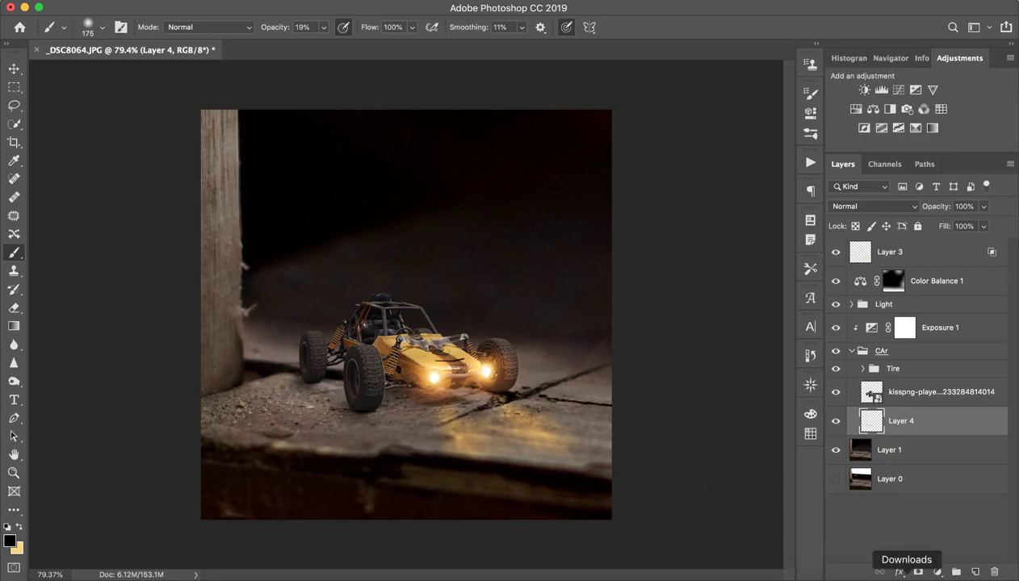
- Open the Dock's Downloads stack and scroll through its grid of image files
left_click(910, 572)
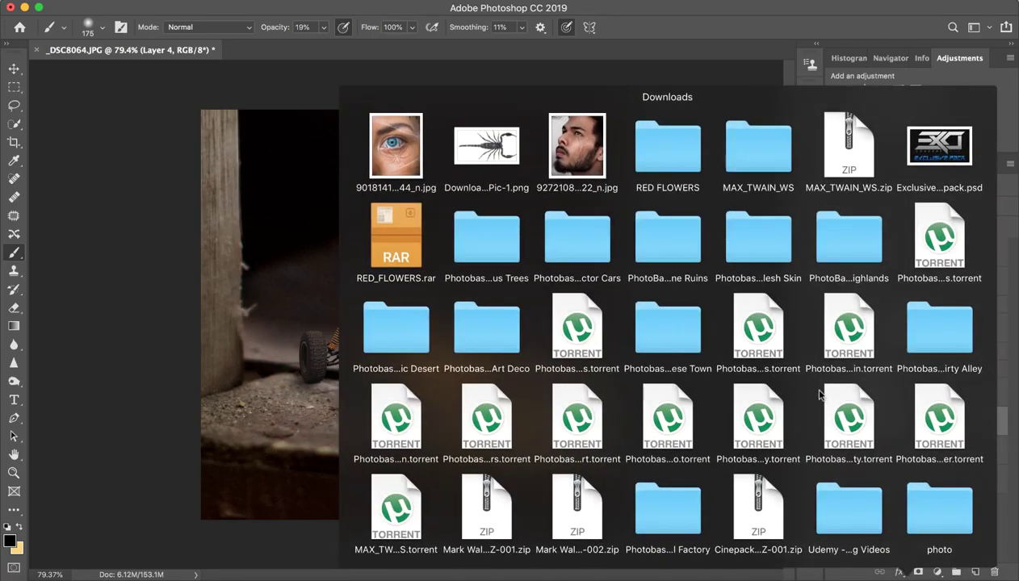
scroll(820, 394, "down", 10)
scroll(819, 399, "down", 5)
scroll(782, 409, "up", 5)
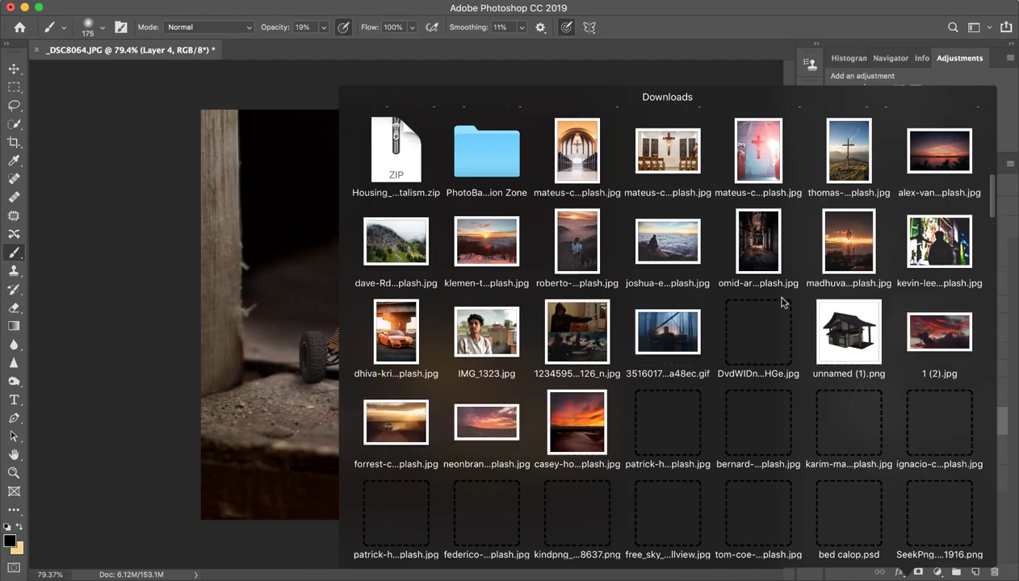
scroll(780, 302, "down", 1)
scroll(777, 300, "down", 3)
scroll(773, 299, "down", 3)
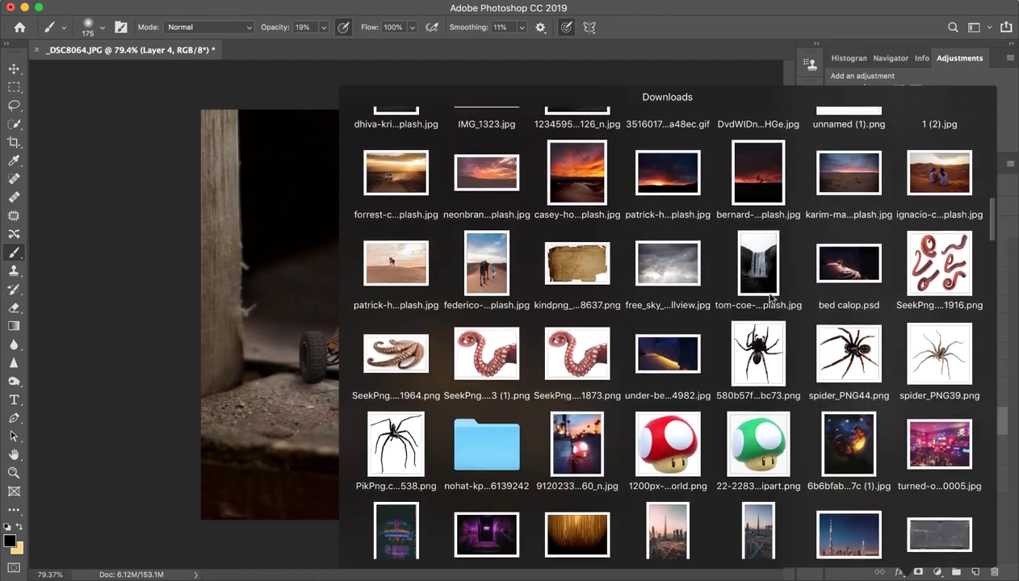
scroll(771, 298, "down", 2)
scroll(771, 297, "down", 2)
scroll(770, 297, "down", 1)
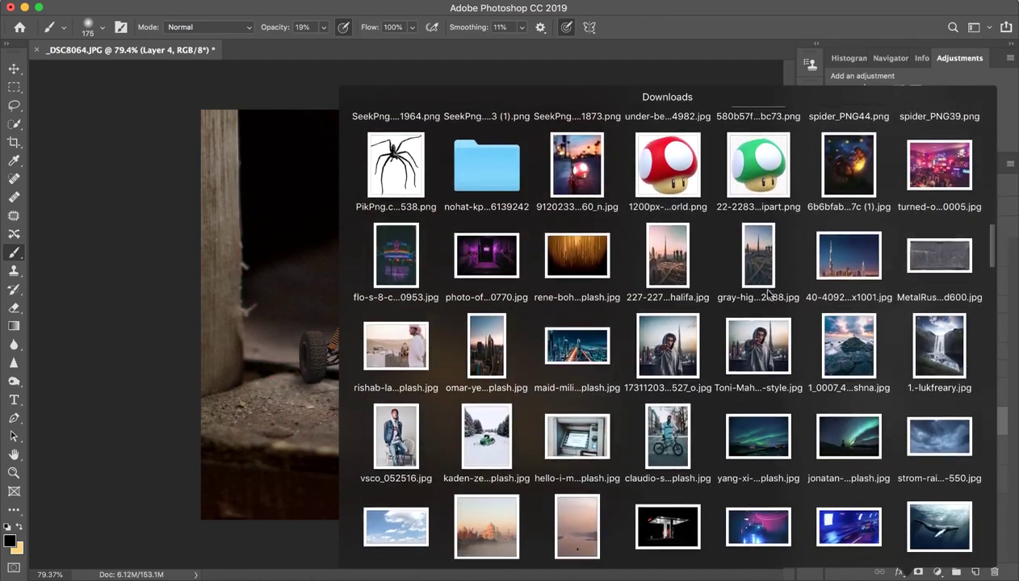
scroll(769, 295, "down", 1)
scroll(823, 233, "down", 2)
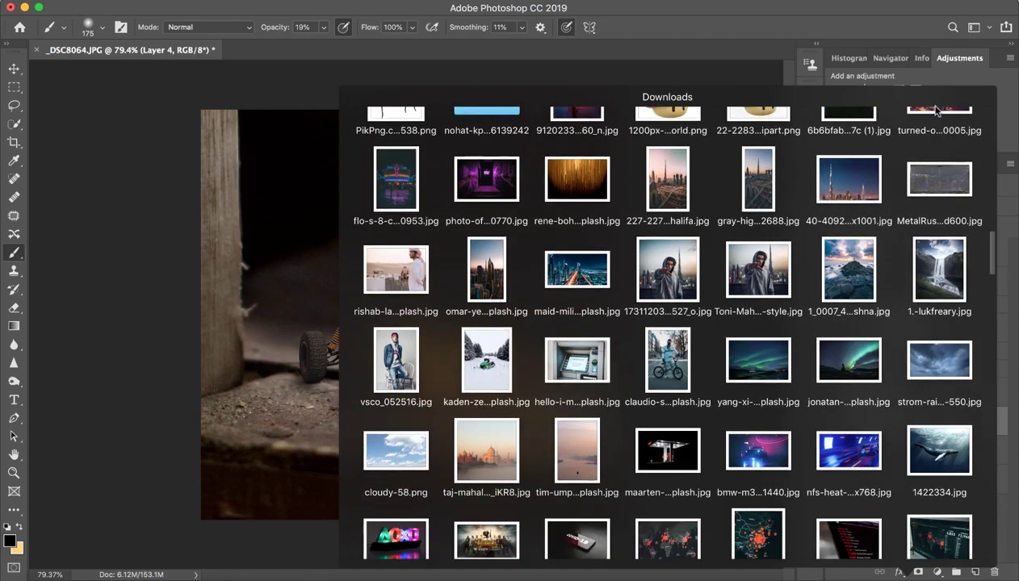
scroll(759, 517, "down", 2)
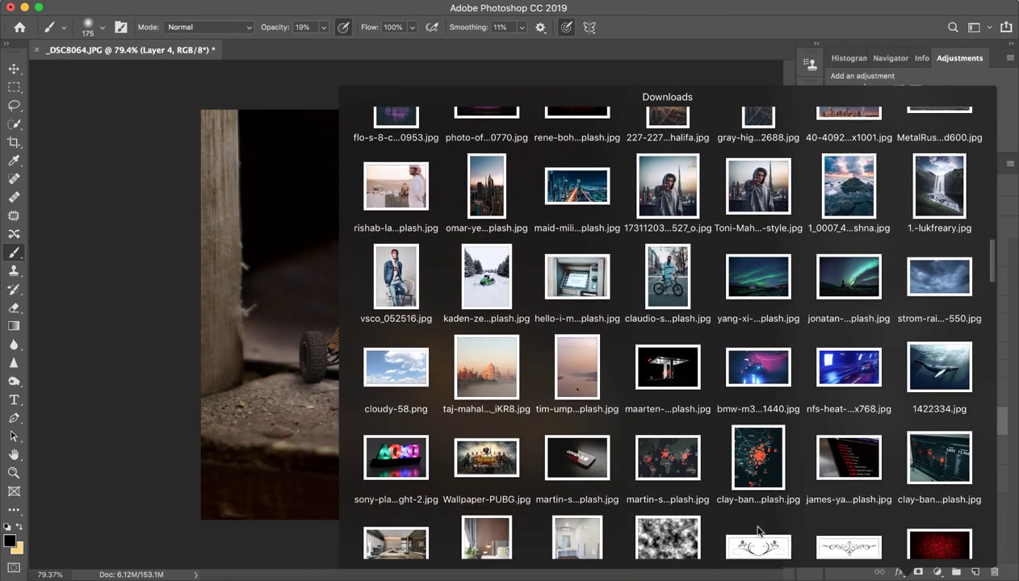
scroll(759, 531, "down", 2)
scroll(776, 523, "down", 2)
scroll(808, 513, "down", 3)
scroll(829, 502, "down", 2)
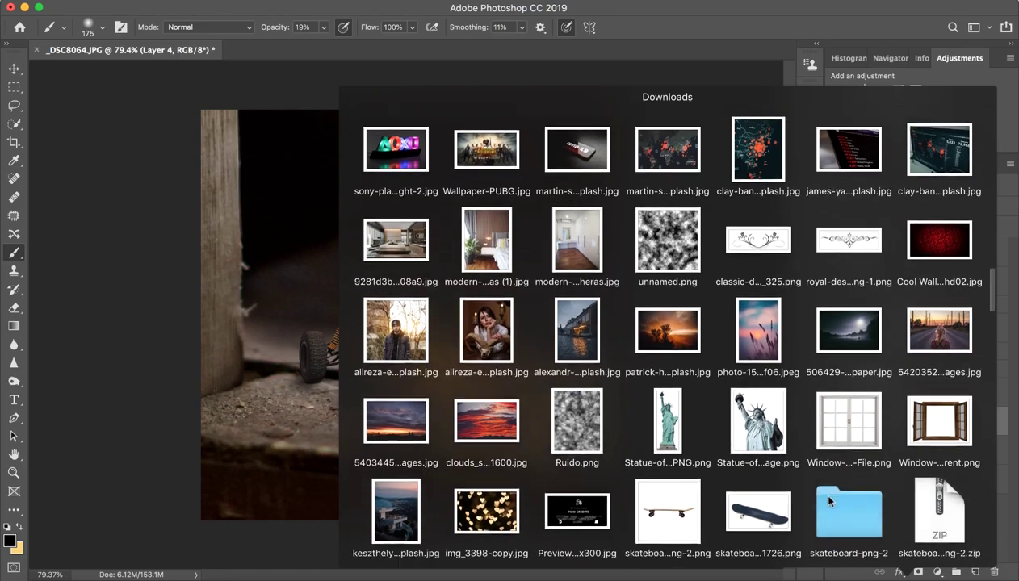
scroll(816, 489, "down", 3)
scroll(575, 432, "down", 3)
scroll(576, 432, "down", 3)
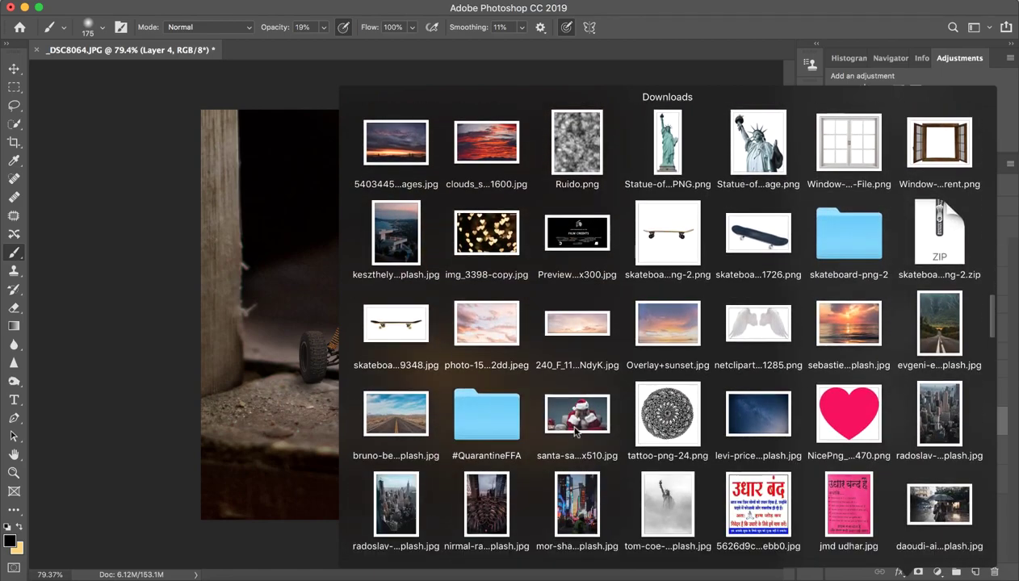
scroll(576, 432, "down", 3)
scroll(575, 431, "down", 3)
scroll(576, 432, "down", 2)
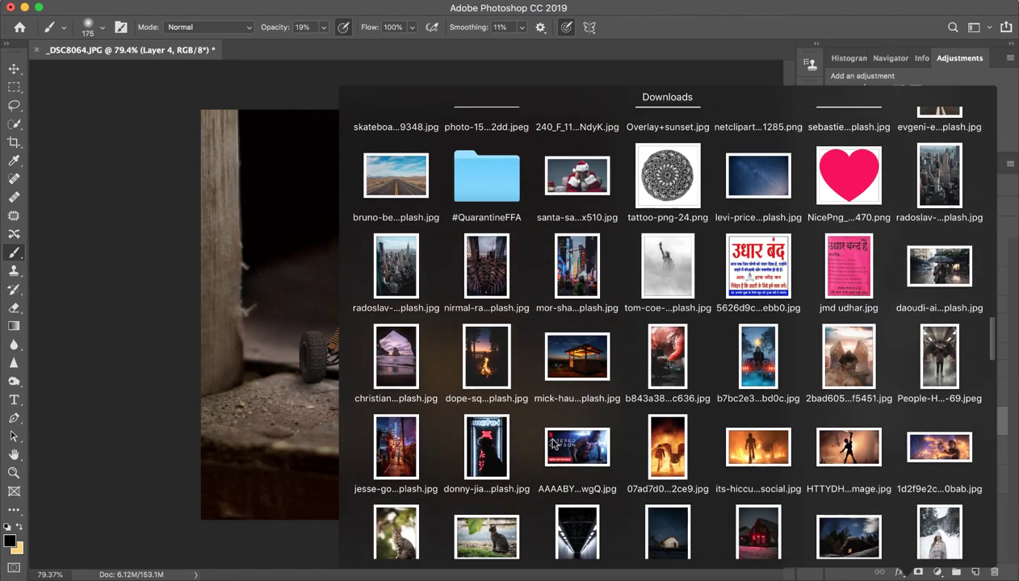
scroll(549, 436, "down", 2)
scroll(563, 399, "down", 5)
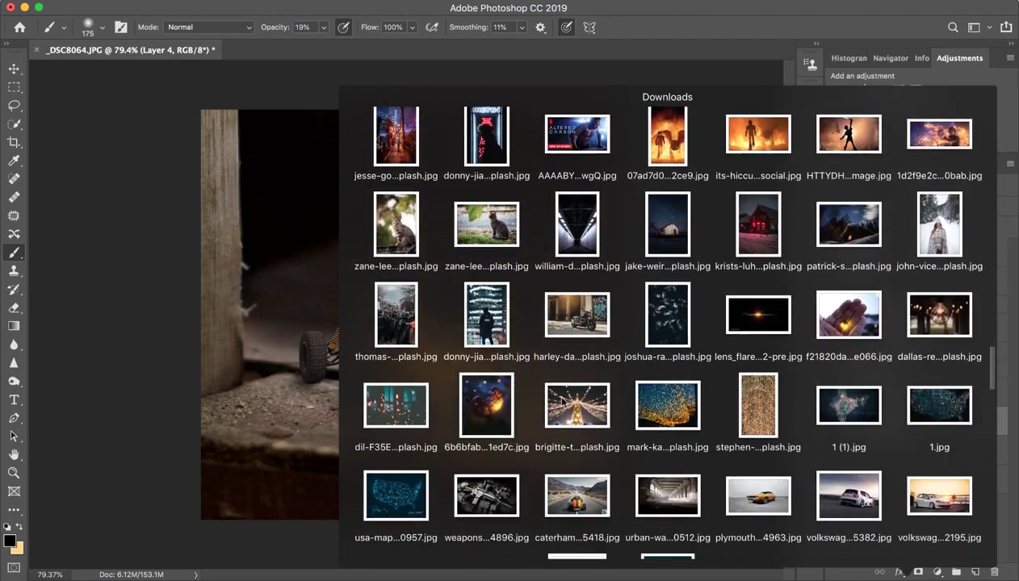
scroll(562, 402, "down", 1)
scroll(658, 385, "down", 2)
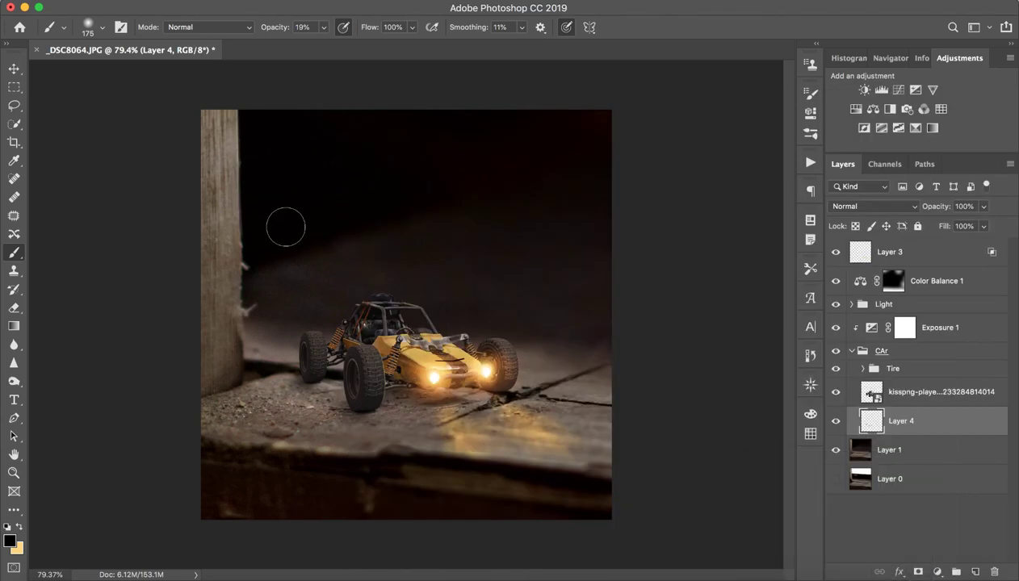
- Place the city-lights photo across the top of the canvas and move its layer below Layer 4
left_click_drag(387, 251, 489, 210)
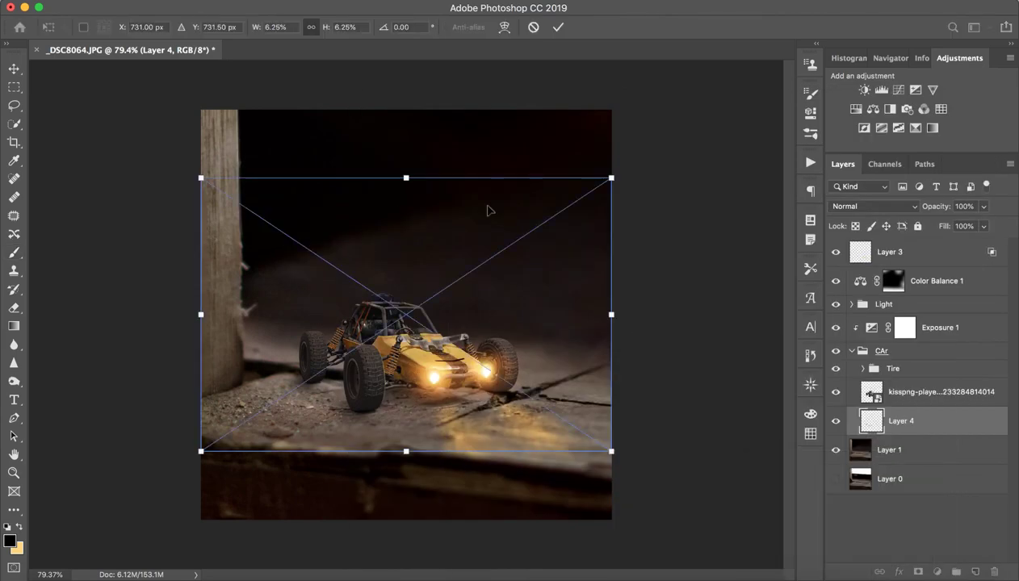
mouse_move(546, 292)
left_mouse_down()
mouse_move(495, 212)
mouse_move(506, 146)
left_mouse_up()
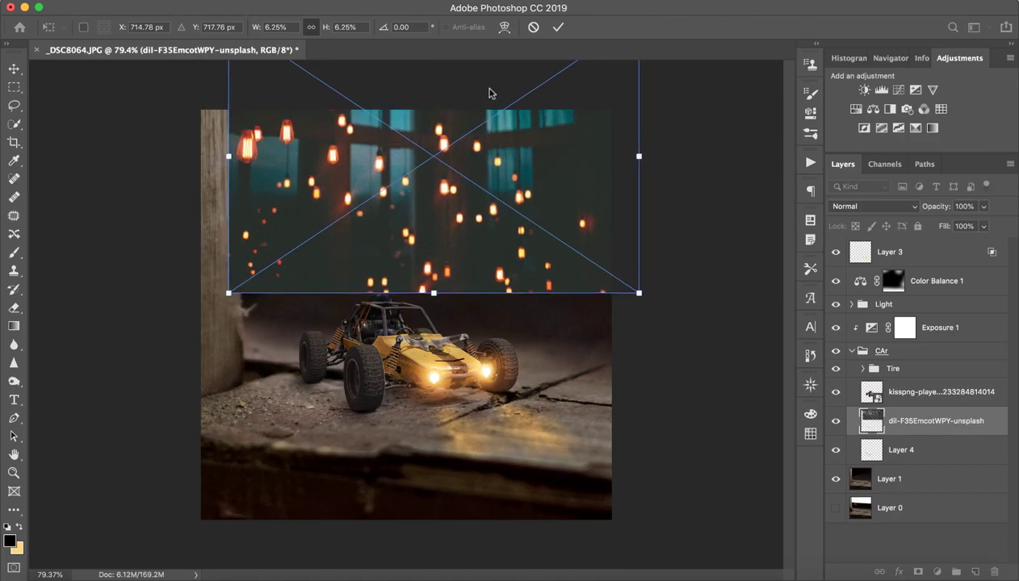
left_click(558, 27)
left_click_drag(920, 418, 922, 445)
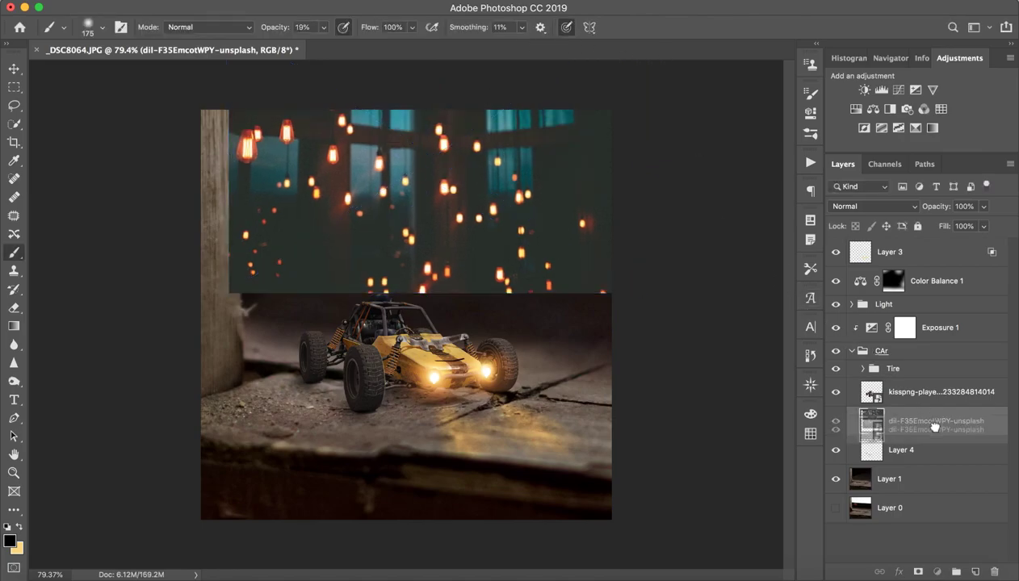
- Set the city-lights layer to Hard Light and nudge it slightly right
left_click(872, 208)
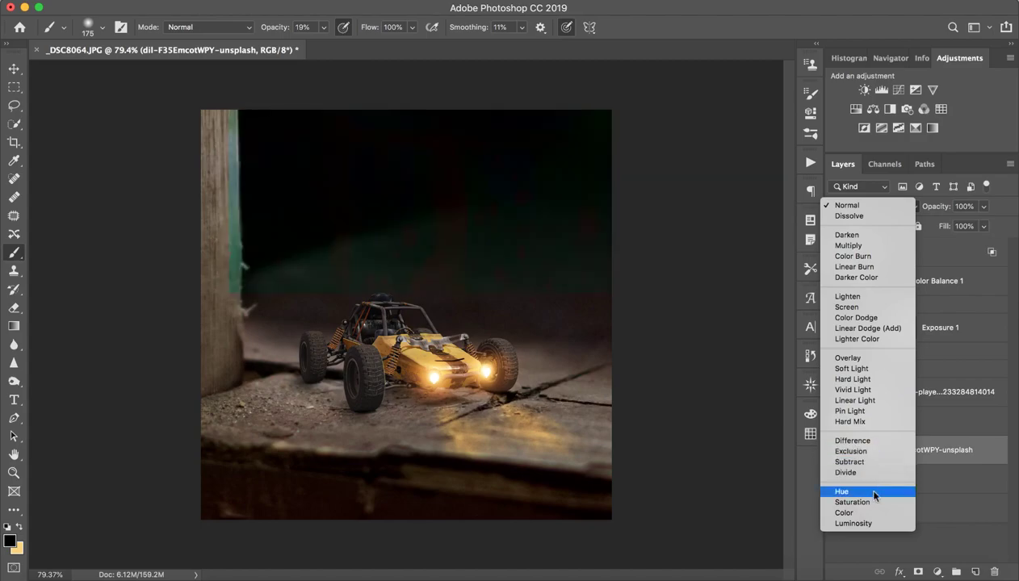
left_click(870, 380)
key("v")
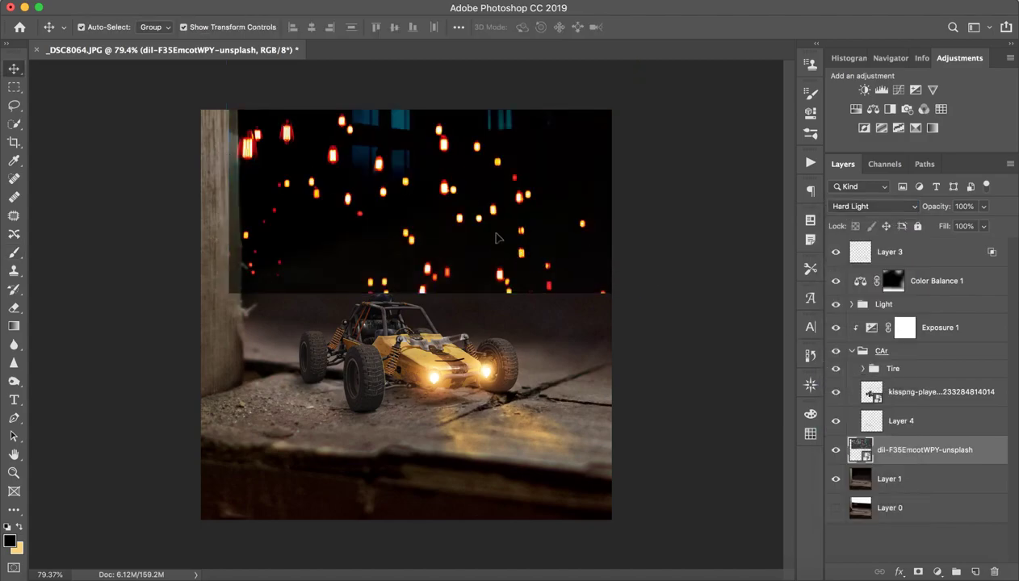
left_click_drag(494, 234, 518, 233)
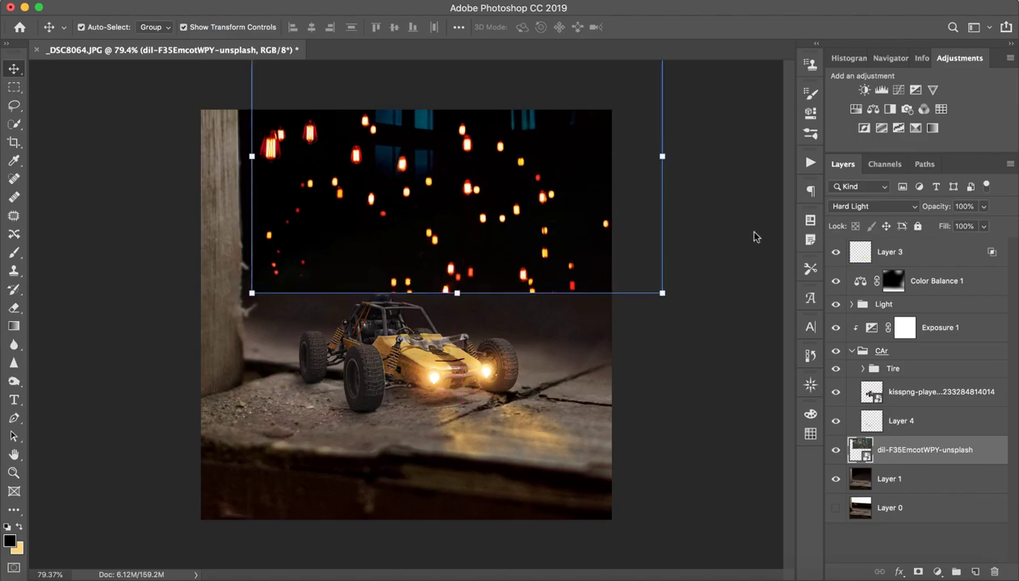
key("b")
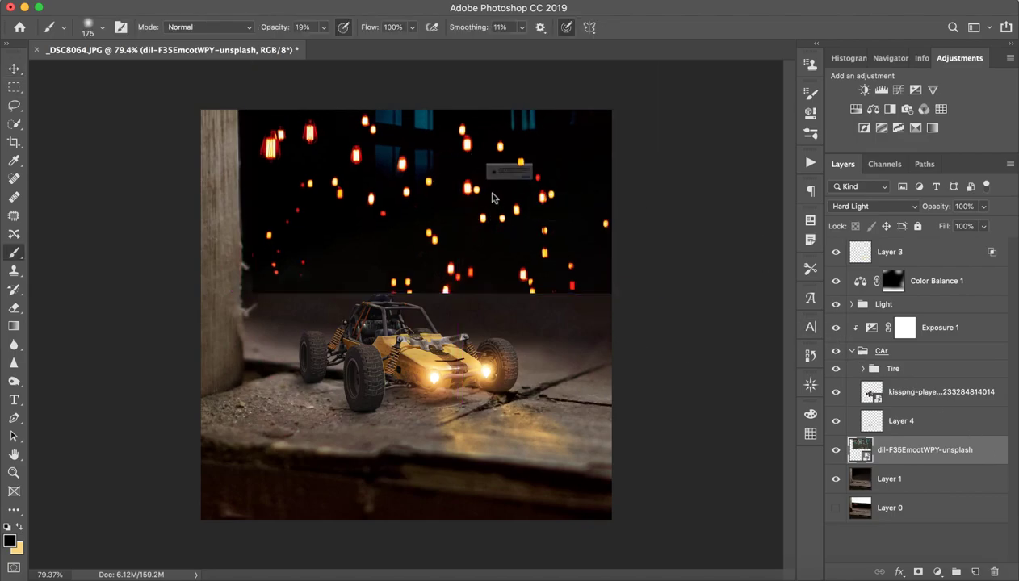
left_click(493, 196)
left_click(606, 202)
left_click(368, 2)
mouse_move(372, 172)
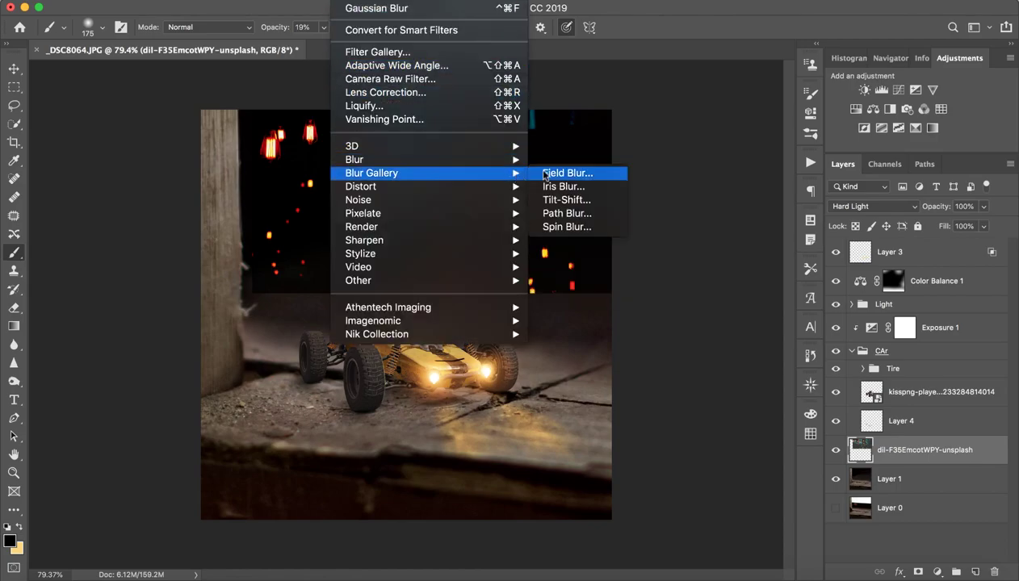
left_click(566, 173)
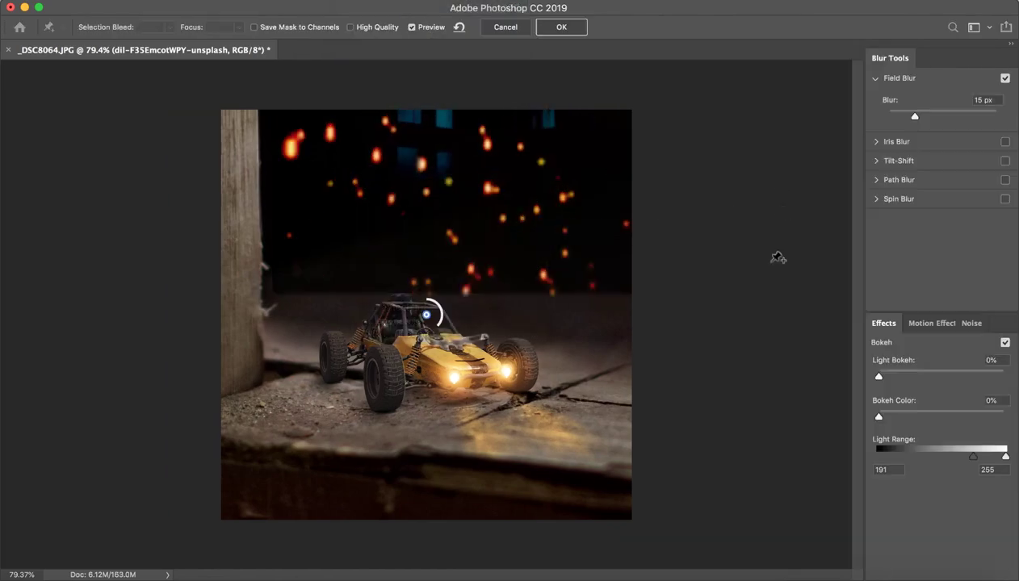
left_click_drag(918, 373, 960, 377)
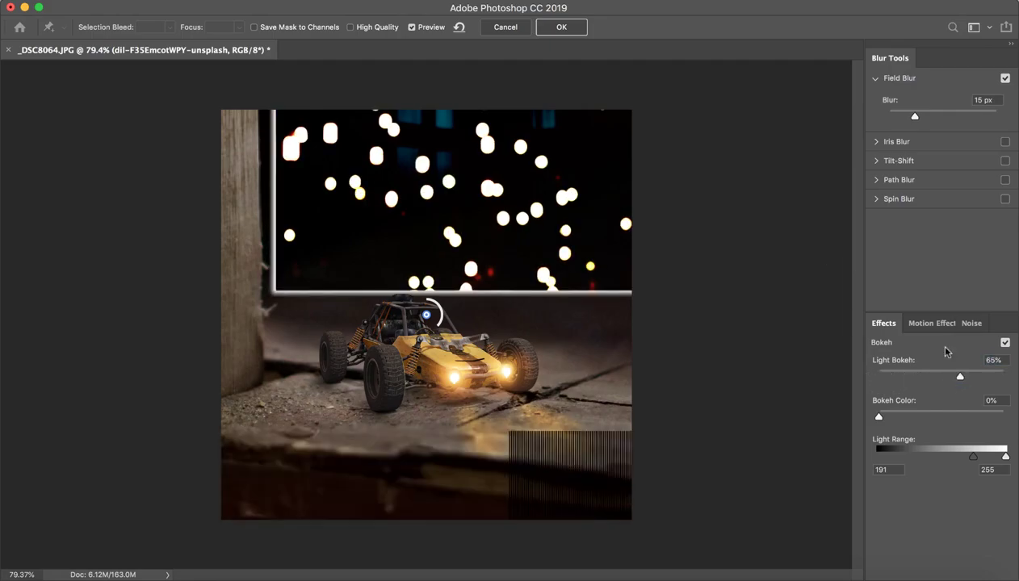
mouse_move(915, 115)
left_mouse_down()
mouse_move(954, 116)
mouse_move(922, 118)
left_mouse_up()
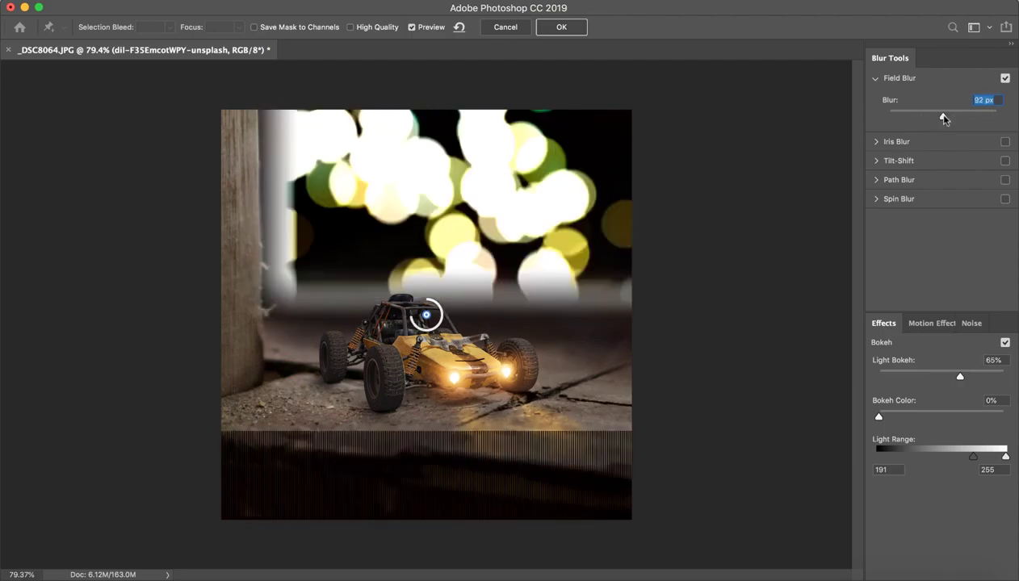
mouse_move(960, 377)
left_mouse_down()
mouse_move(873, 381)
mouse_move(945, 375)
left_mouse_up()
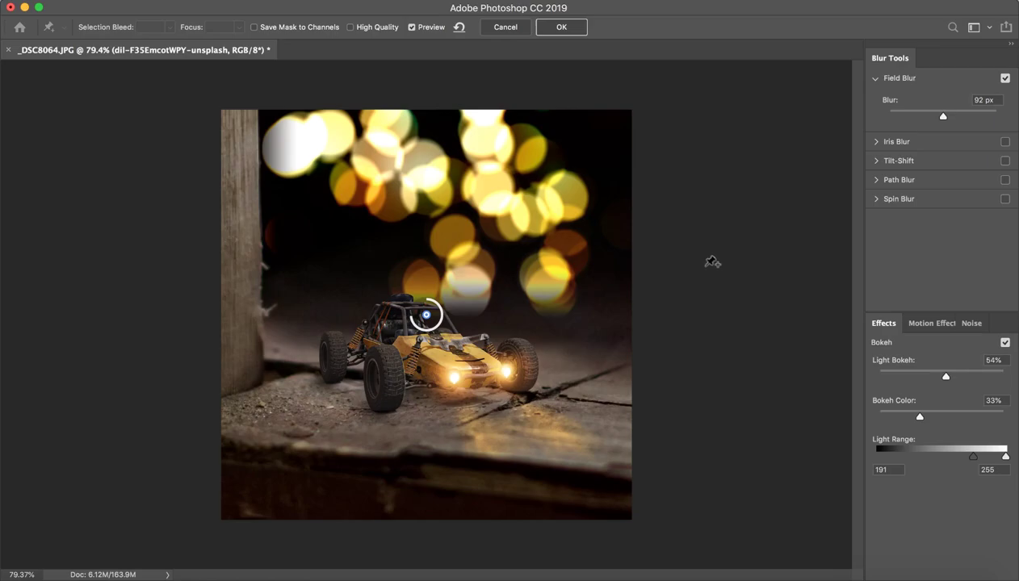
left_click_drag(927, 114, 935, 118)
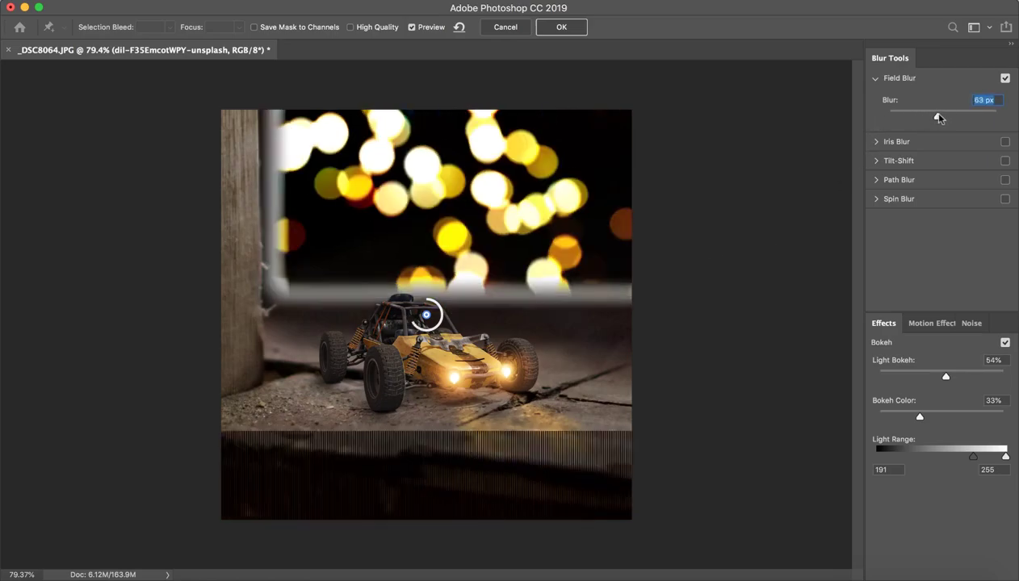
left_click_drag(934, 118, 940, 116)
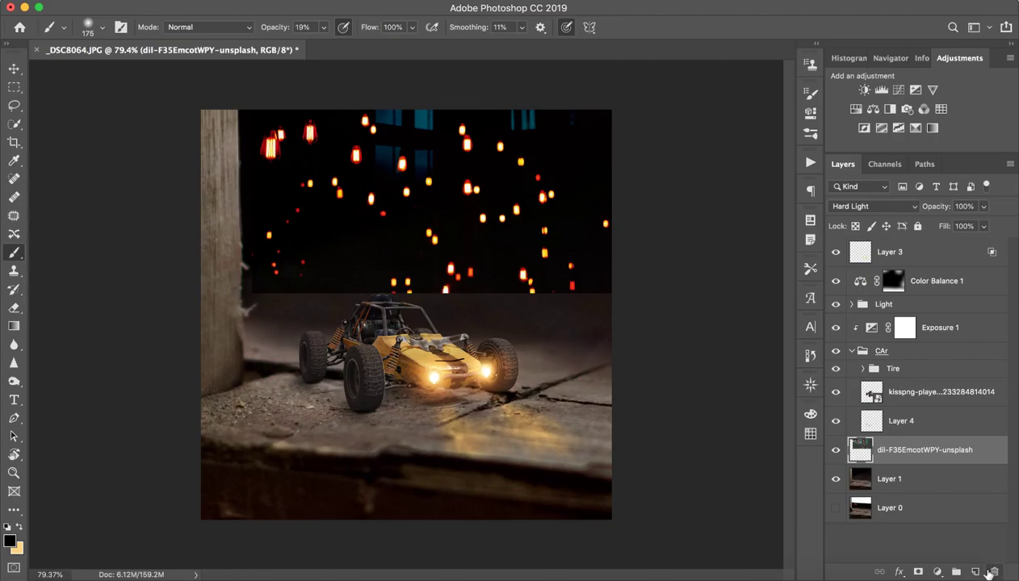
- Delete the city-lights layer, then browse the Downloads stack for another image
left_click(991, 571)
left_click(885, 575)
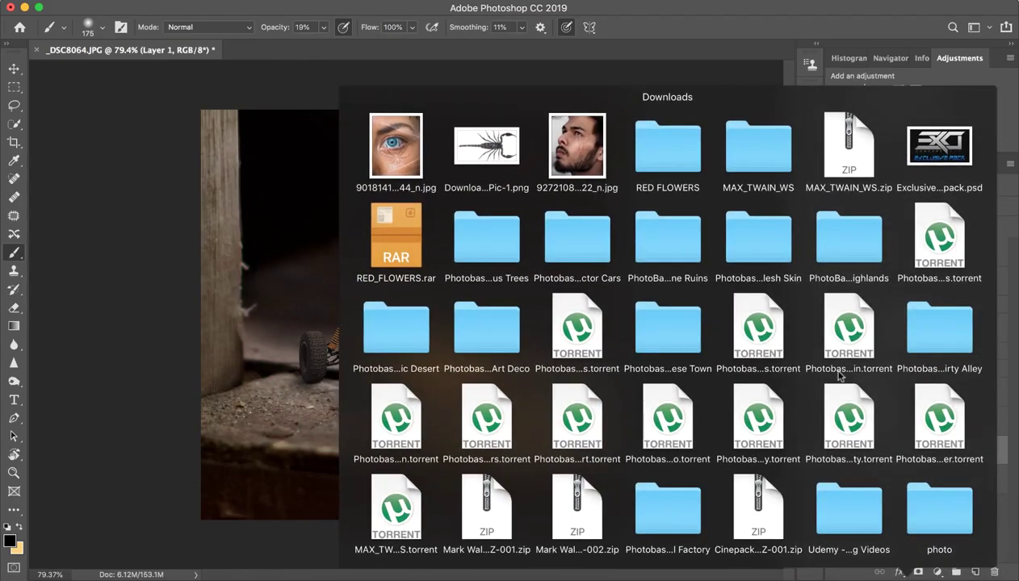
scroll(837, 369, "down", 10)
scroll(837, 370, "down", 5)
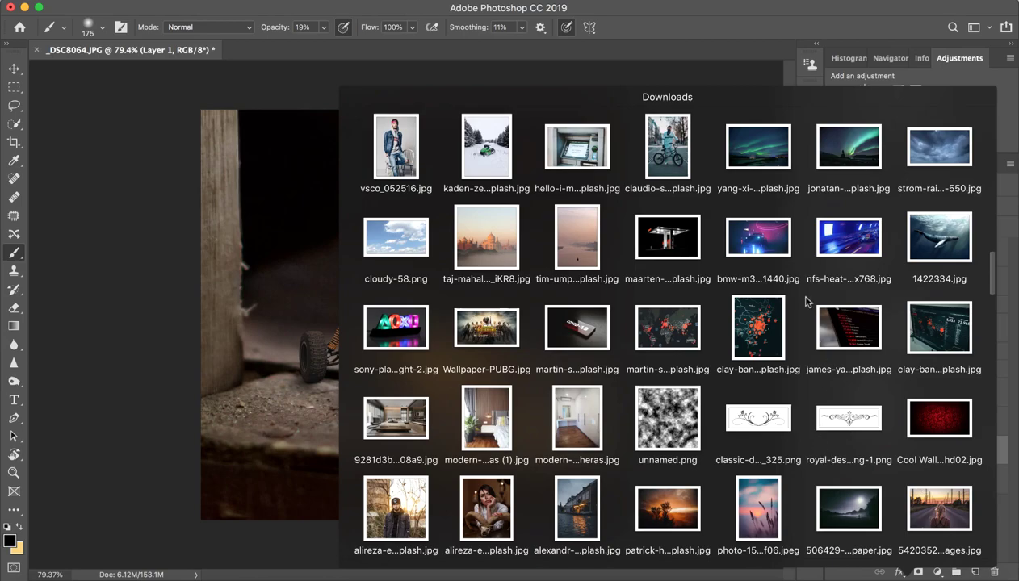
scroll(806, 302, "down", 1)
scroll(804, 294, "down", 3)
scroll(799, 287, "down", 3)
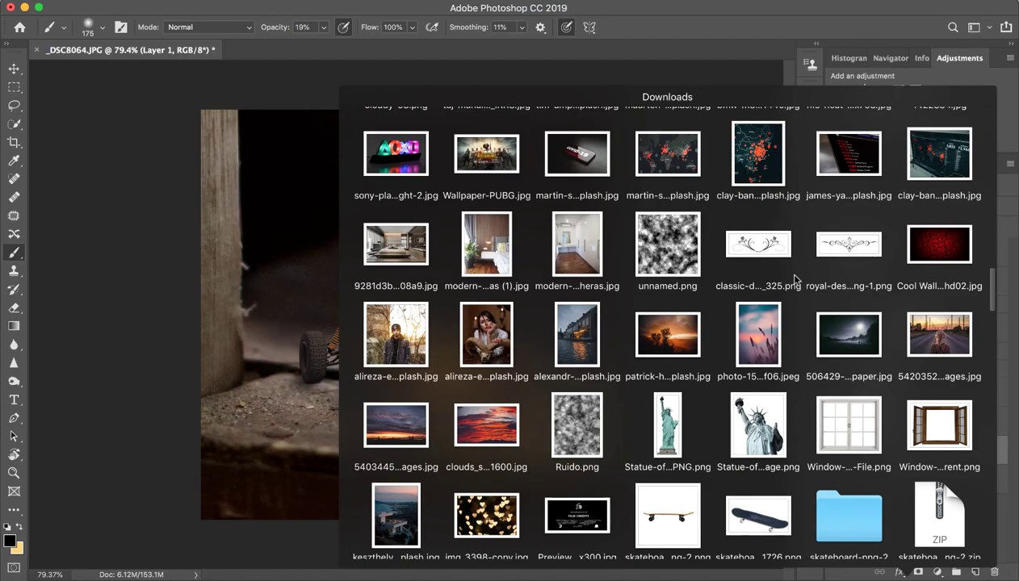
scroll(776, 288, "down", 2)
scroll(750, 299, "down", 2)
scroll(727, 310, "down", 3)
scroll(698, 323, "down", 2)
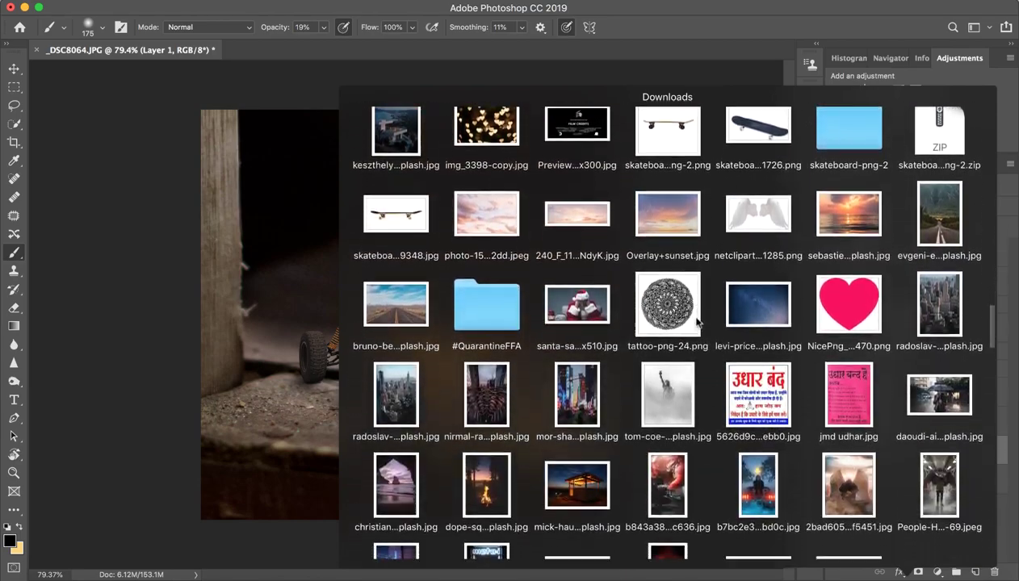
scroll(698, 322, "down", 4)
scroll(697, 321, "down", 2)
scroll(696, 321, "down", 2)
scroll(694, 319, "down", 4)
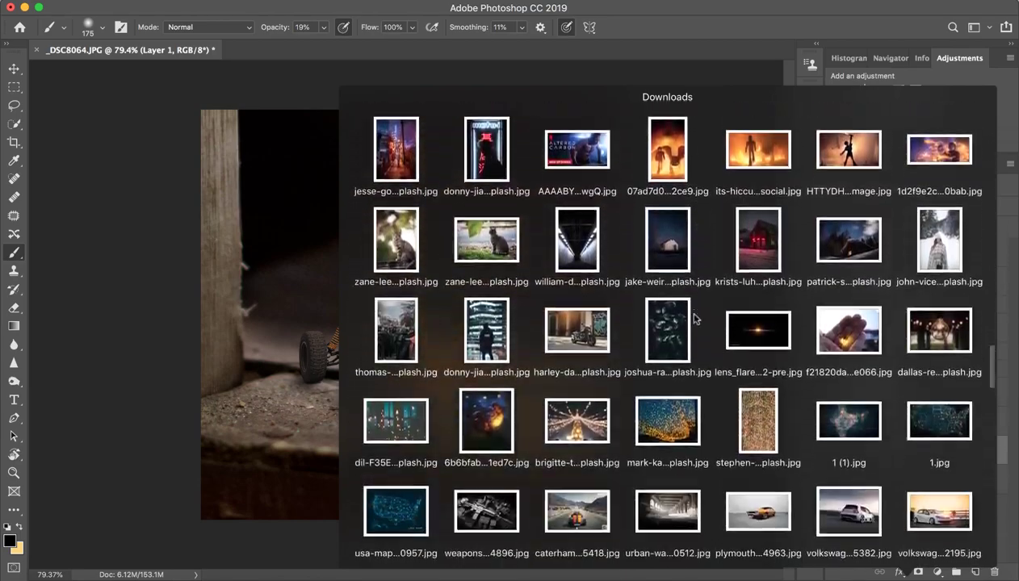
scroll(694, 319, "down", 5)
scroll(695, 319, "down", 2)
scroll(694, 319, "down", 1)
scroll(695, 319, "down", 1)
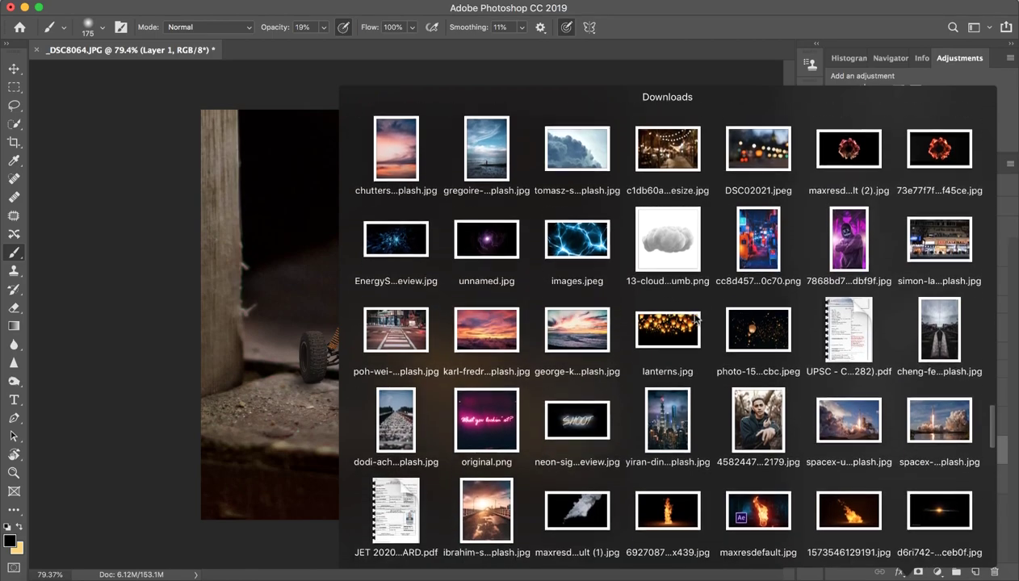
scroll(695, 320, "down", 2)
scroll(693, 320, "down", 3)
scroll(690, 321, "down", 1)
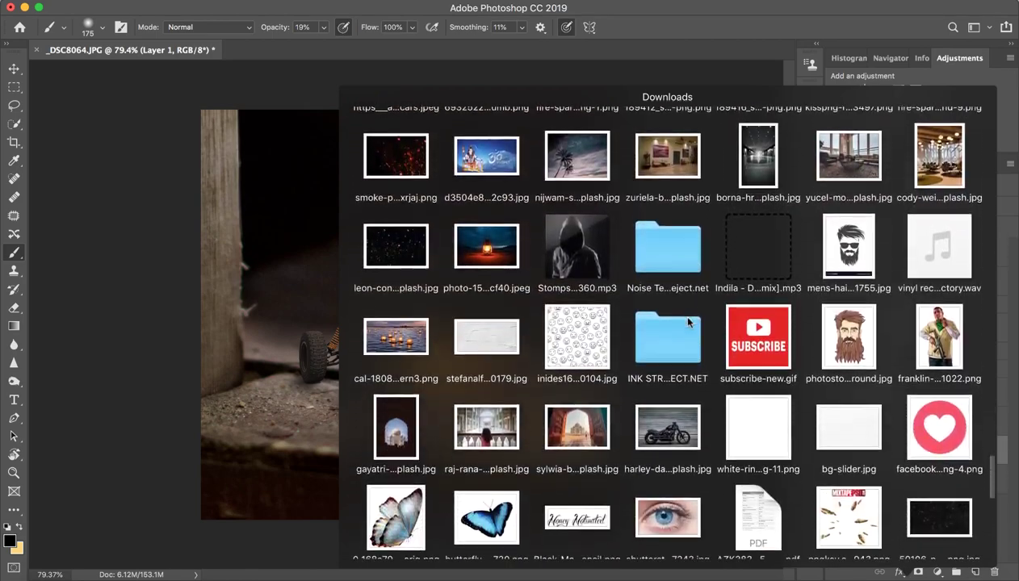
scroll(688, 322, "down", 1)
scroll(751, 287, "down", 1)
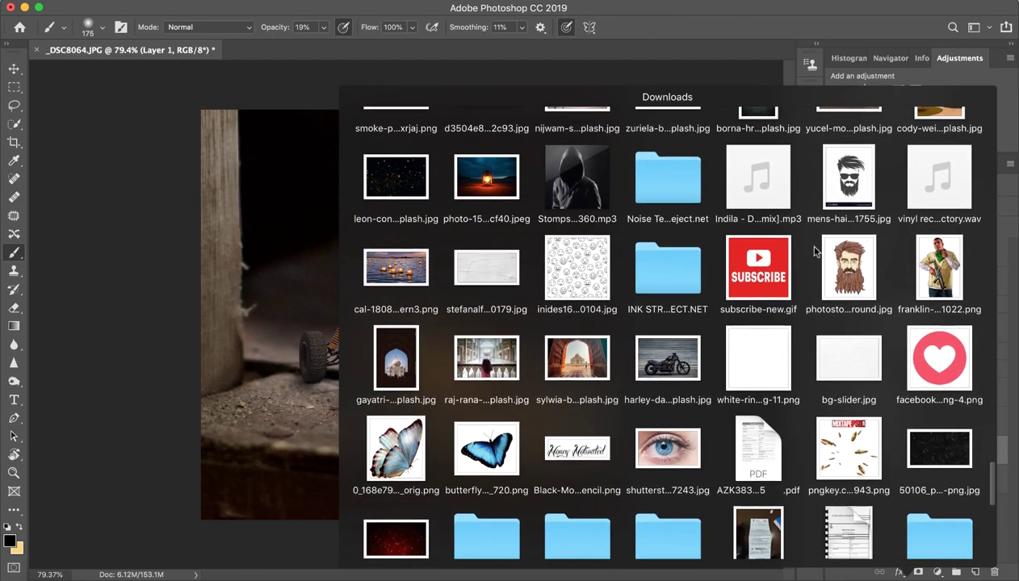
scroll(816, 253, "down", 2)
scroll(808, 254, "down", 3)
scroll(687, 262, "up", 8)
scroll(642, 267, "down", 2)
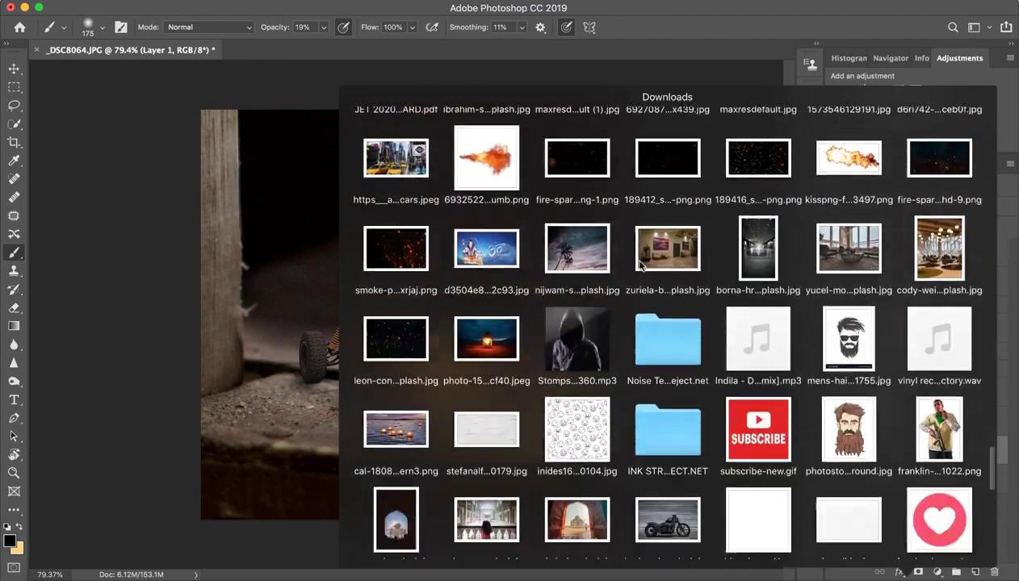
scroll(642, 266, "down", 3)
scroll(642, 267, "down", 2)
- Place the red sparks image as the top layer 9 in Screen blend mode
left_click(330, 416)
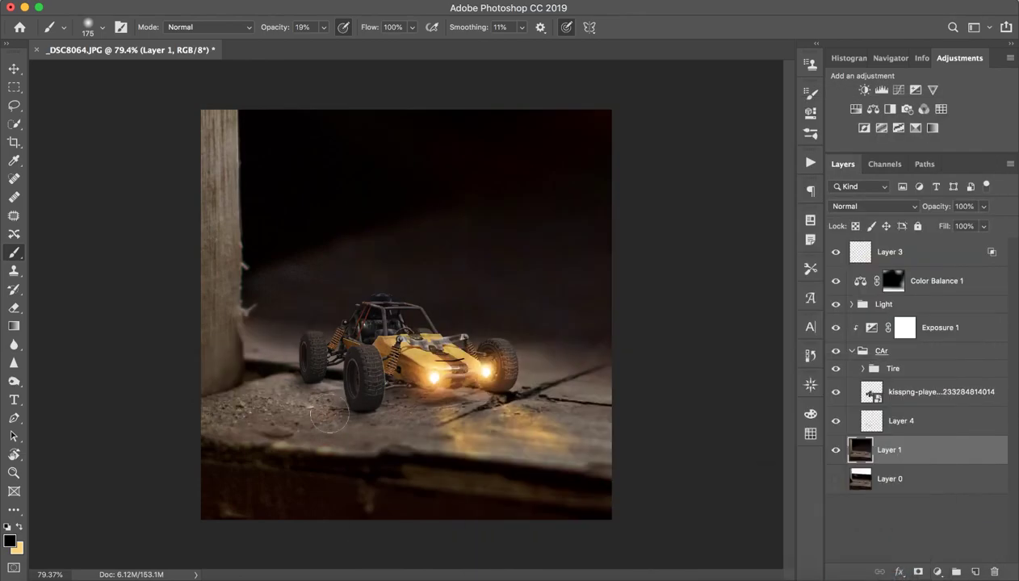
mouse_move(537, 302)
left_mouse_down()
mouse_move(529, 405)
mouse_move(537, 405)
left_mouse_up()
left_click(558, 26)
key("b")
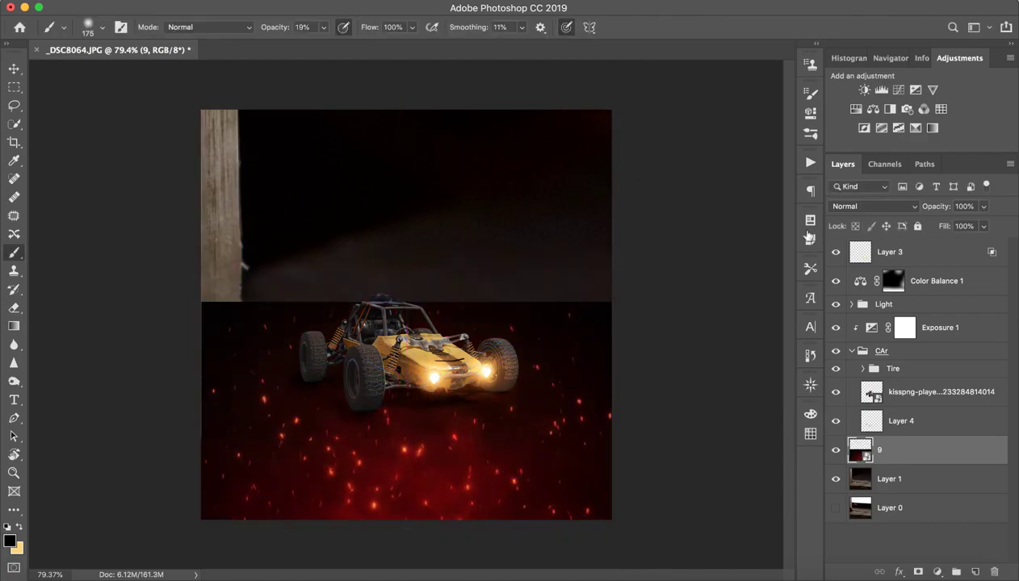
left_click_drag(941, 450, 904, 243)
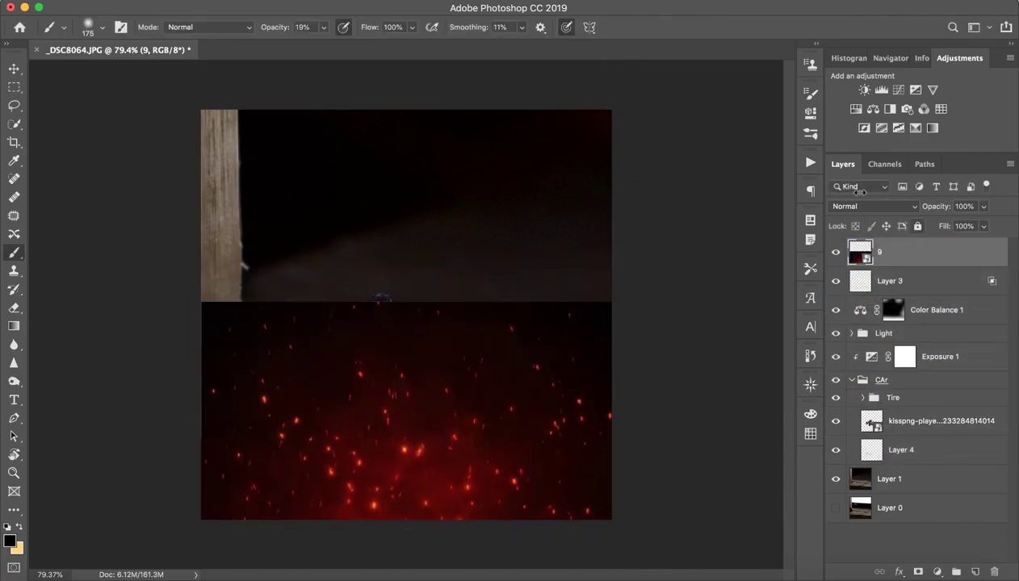
left_click(865, 206)
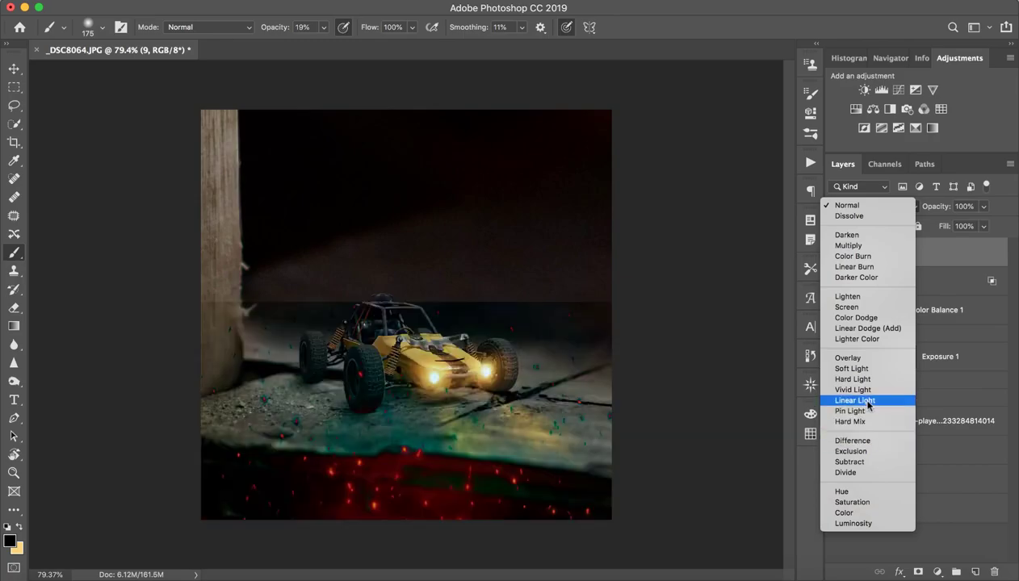
left_click(840, 308)
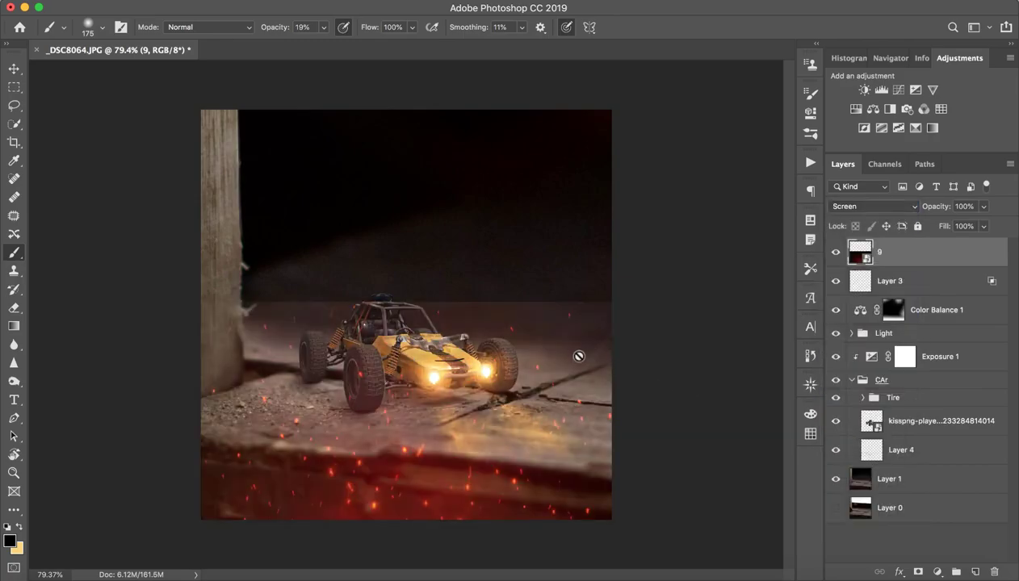
- Distort the sparks into floor perspective and add a layer mask to layer 9
key("v")
left_click_drag(611, 304, 647, 224)
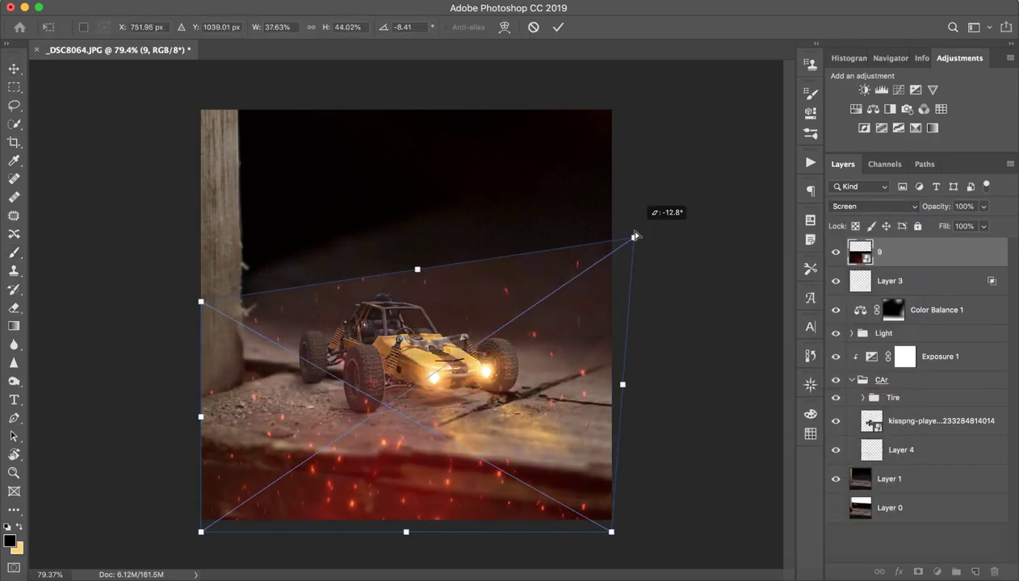
left_click_drag(201, 302, 163, 194)
left_click_drag(647, 224, 656, 186)
left_click(557, 28)
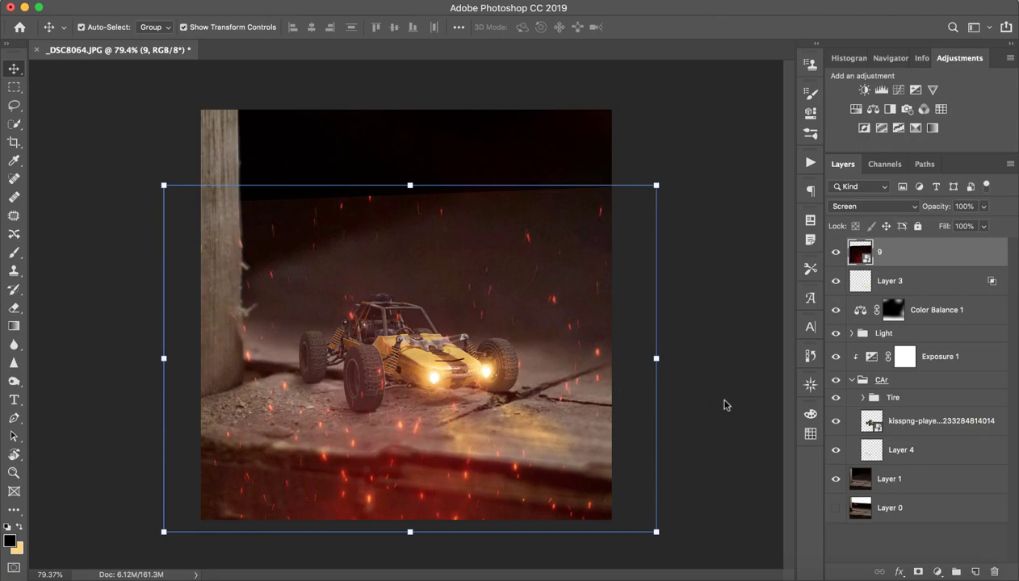
left_click(919, 571)
- Paint black with an 897 px brush on layer 9's mask to hide the upper sparks
key("b")
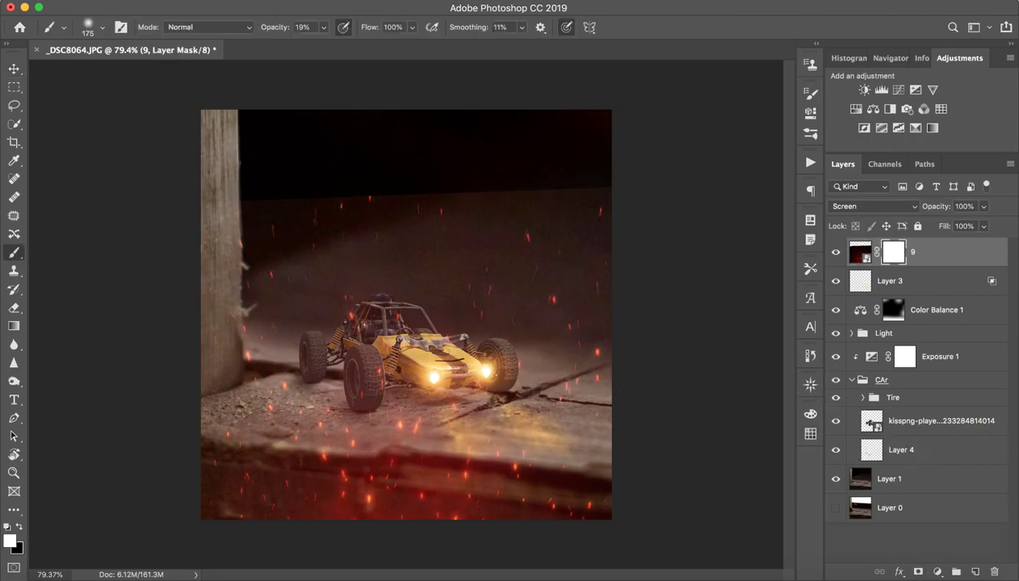
right_click(184, 163)
left_click(411, 206)
left_click_drag(412, 206, 484, 206)
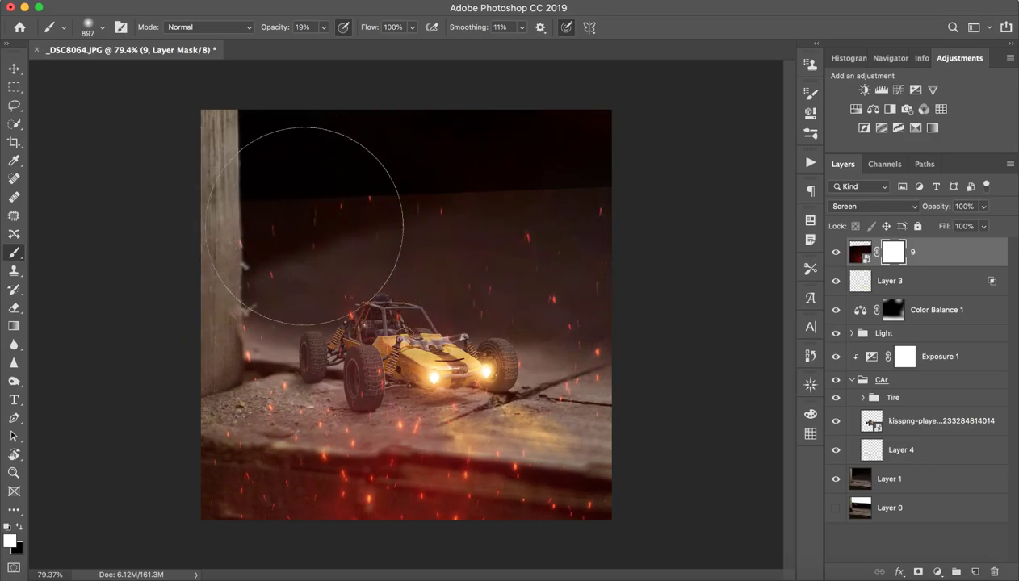
key("x")
mouse_move(620, 240)
left_mouse_down()
mouse_move(398, 171)
mouse_move(329, 228)
mouse_move(341, 182)
mouse_move(584, 217)
mouse_move(341, 228)
mouse_move(348, 172)
left_mouse_up()
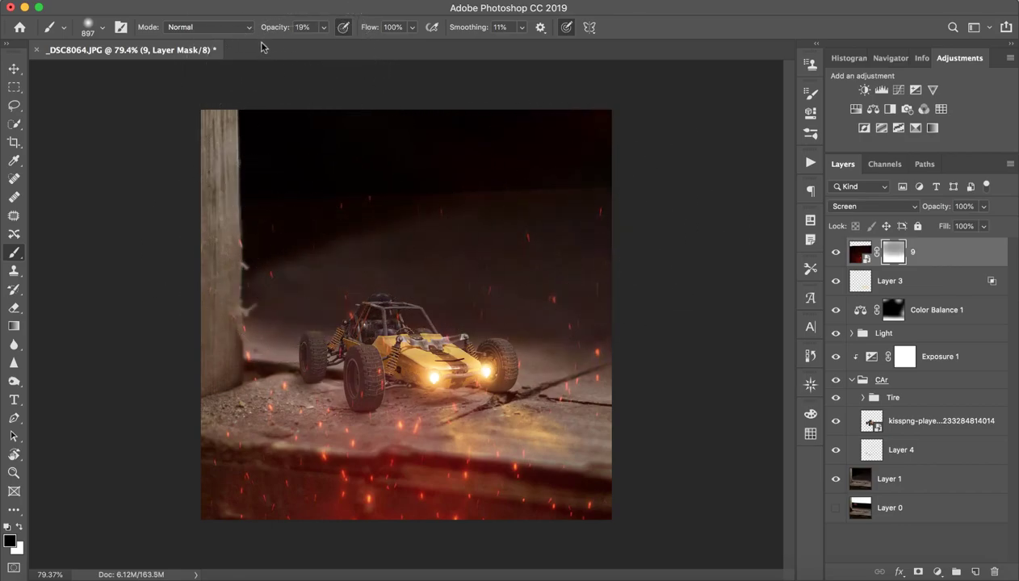
left_click_drag(264, 26, 400, 33)
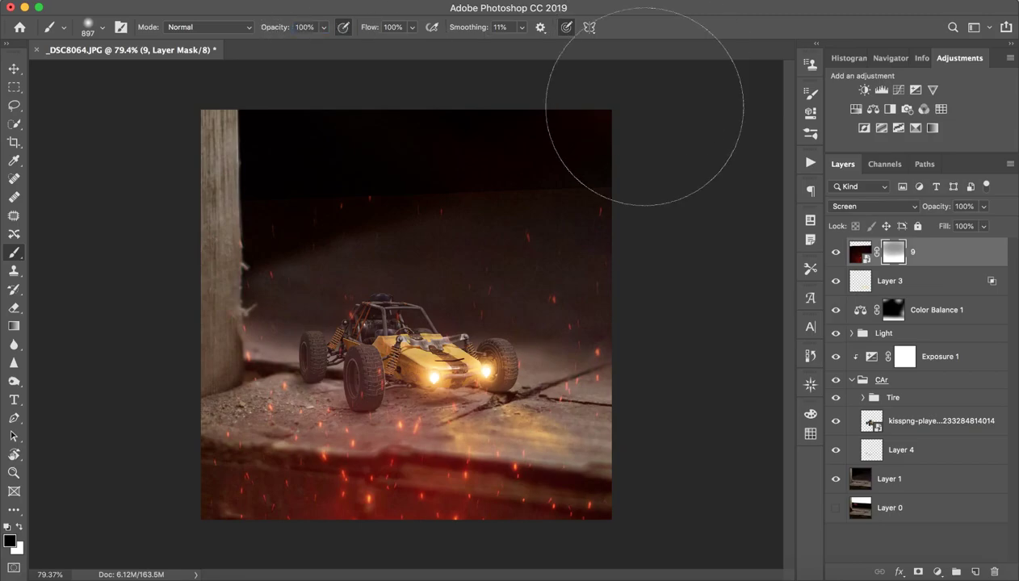
mouse_move(644, 118)
left_mouse_down()
mouse_move(657, 251)
mouse_move(672, 129)
left_mouse_up()
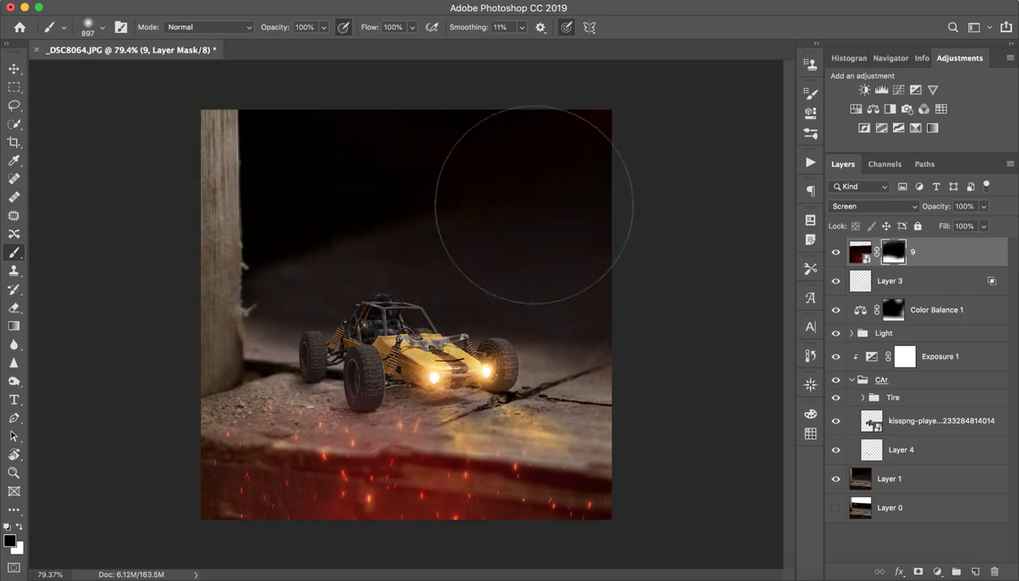
- Toggle the sparks layer to compare, then add a Hue/Saturation adjustment above it
left_click(836, 252)
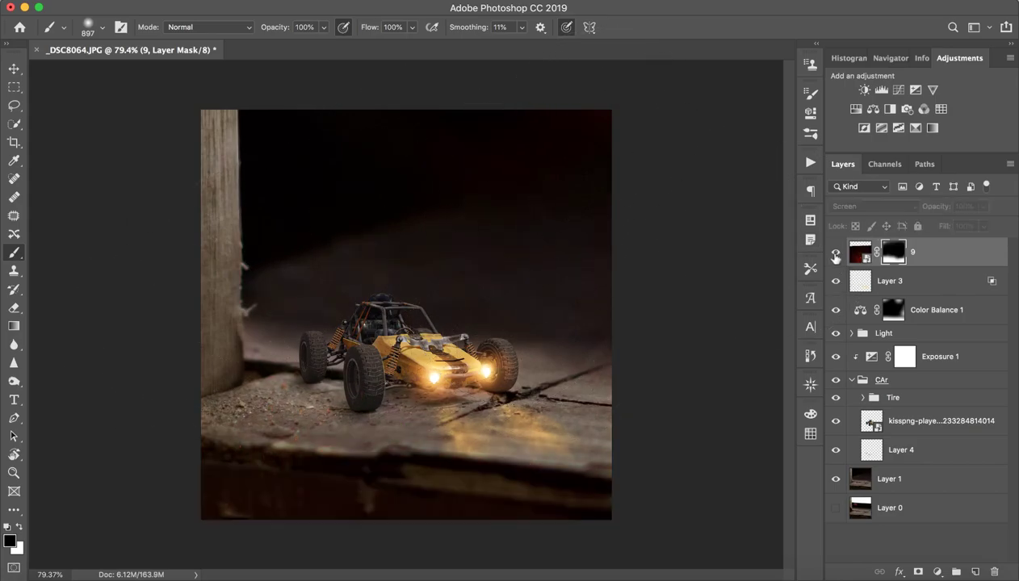
left_click(836, 252)
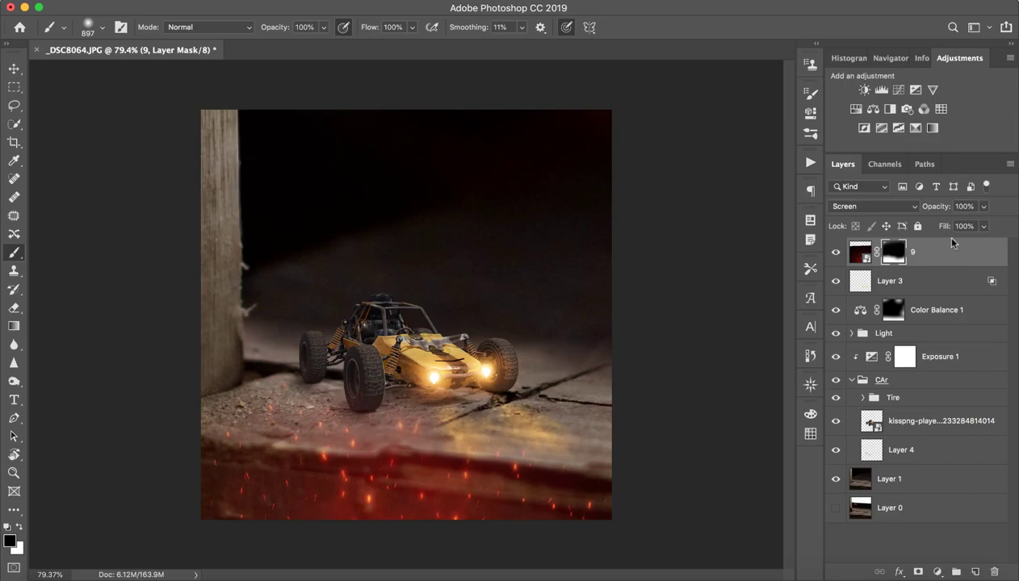
left_click(856, 109)
- Clip Hue/Saturation 1 to the sparks and set Hue -172, Saturation -39
left_click(951, 267, "alt")
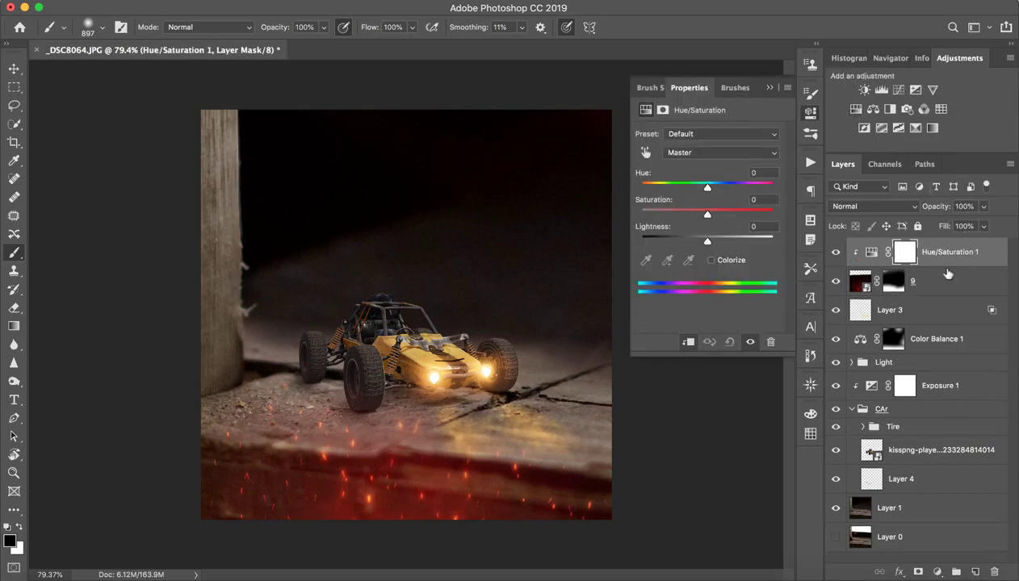
left_click_drag(707, 186, 644, 189)
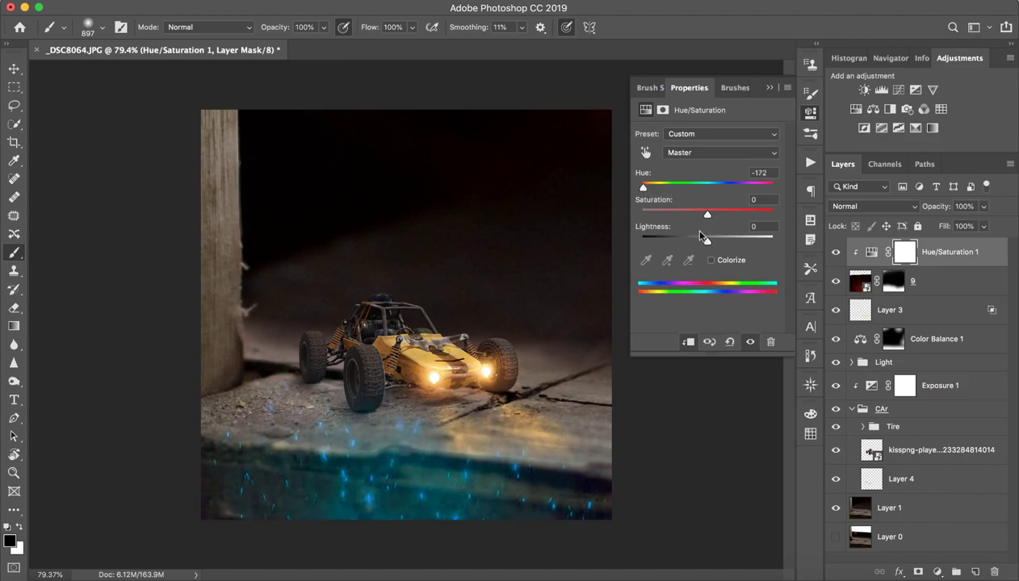
mouse_move(702, 236)
left_mouse_down()
mouse_move(719, 240)
mouse_move(707, 240)
mouse_move(730, 217)
mouse_move(682, 219)
left_mouse_up()
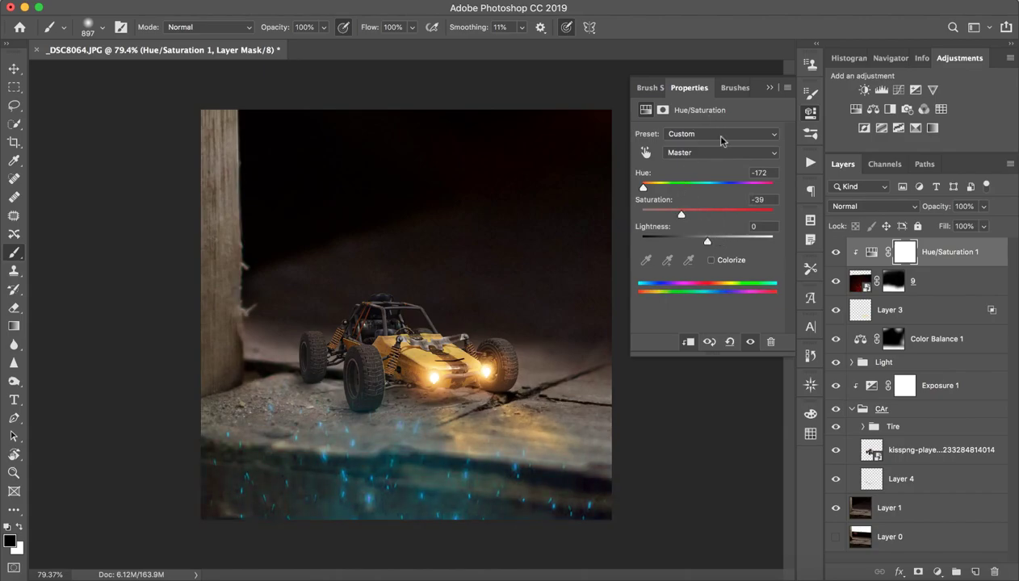
left_click(810, 111)
- Select sparks layer 9 and try resizing and moving it, cancelling each transform
key("v")
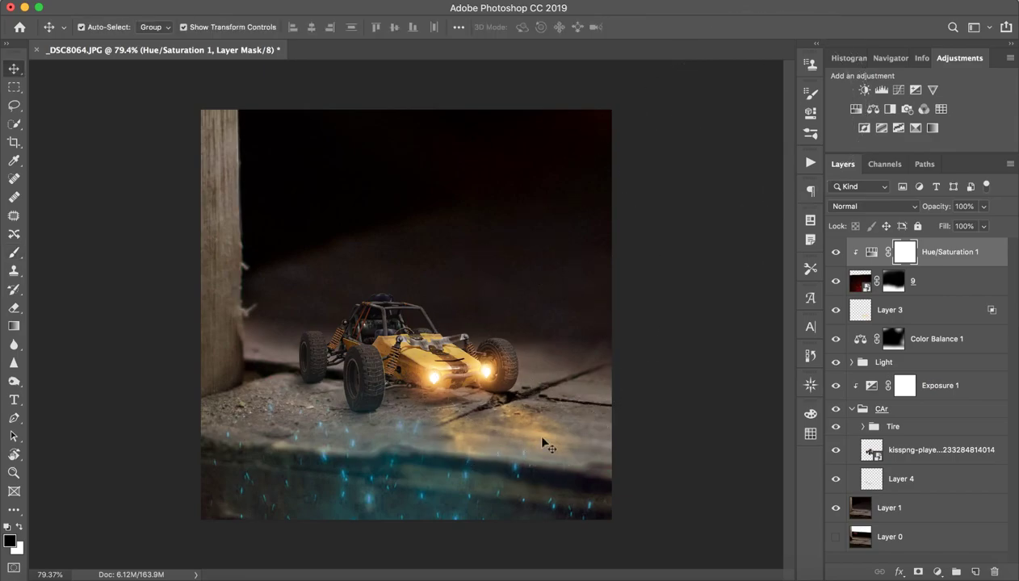
left_click(934, 291)
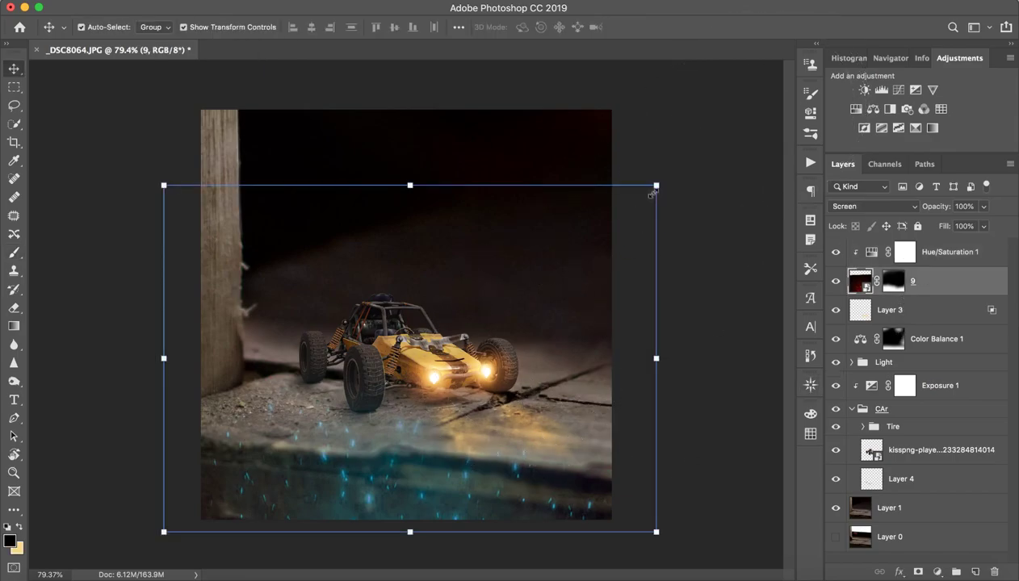
left_click_drag(653, 194, 598, 211)
left_click(658, 28)
key("ctrl+t")
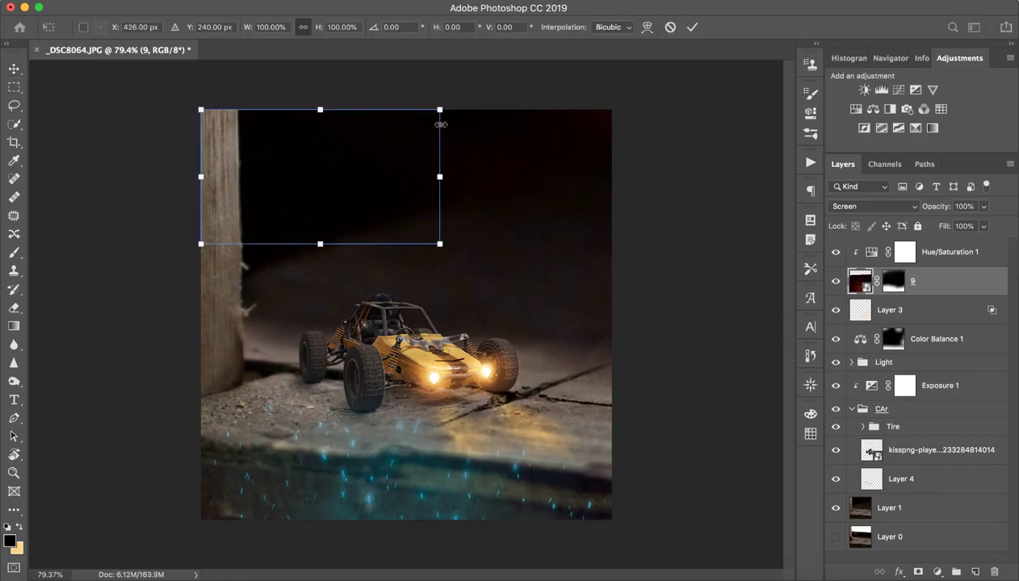
left_click_drag(441, 124, 431, 145)
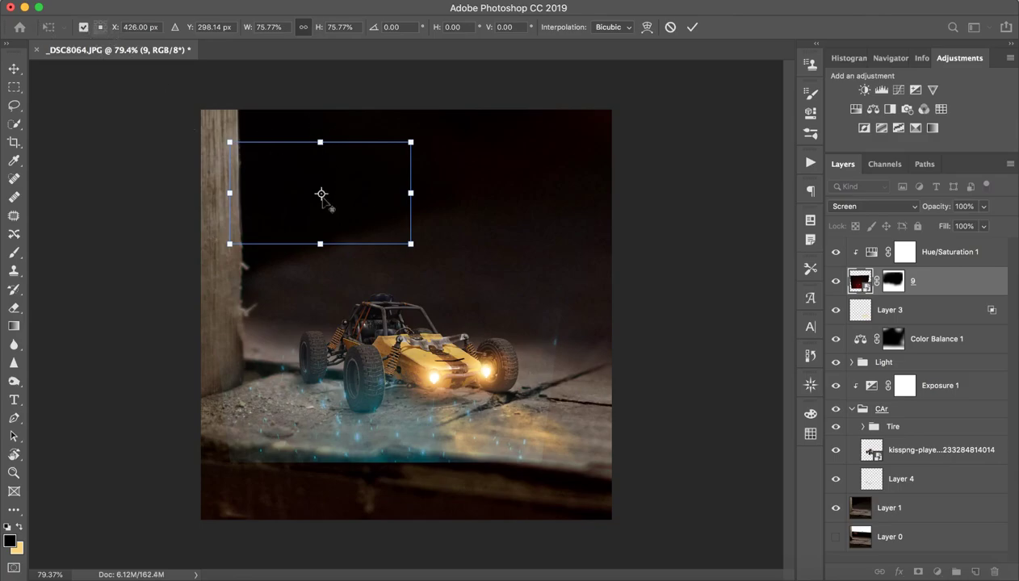
mouse_move(321, 194)
left_mouse_down()
mouse_move(435, 323)
mouse_move(358, 226)
left_mouse_up()
mouse_move(408, 393)
left_mouse_down()
mouse_move(402, 405)
mouse_move(449, 361)
left_mouse_up()
left_click(670, 26)
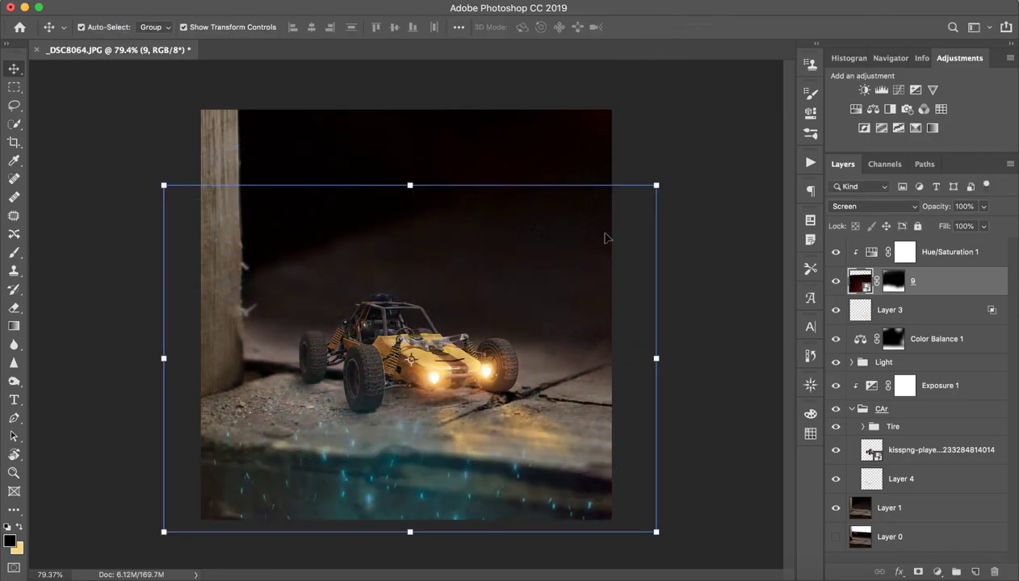
- Scale the sparks to 52.5% over the post, then delete Hue/Saturation 1 and layer 9
key("ctrl+t")
key("Escape")
left_click(654, 184)
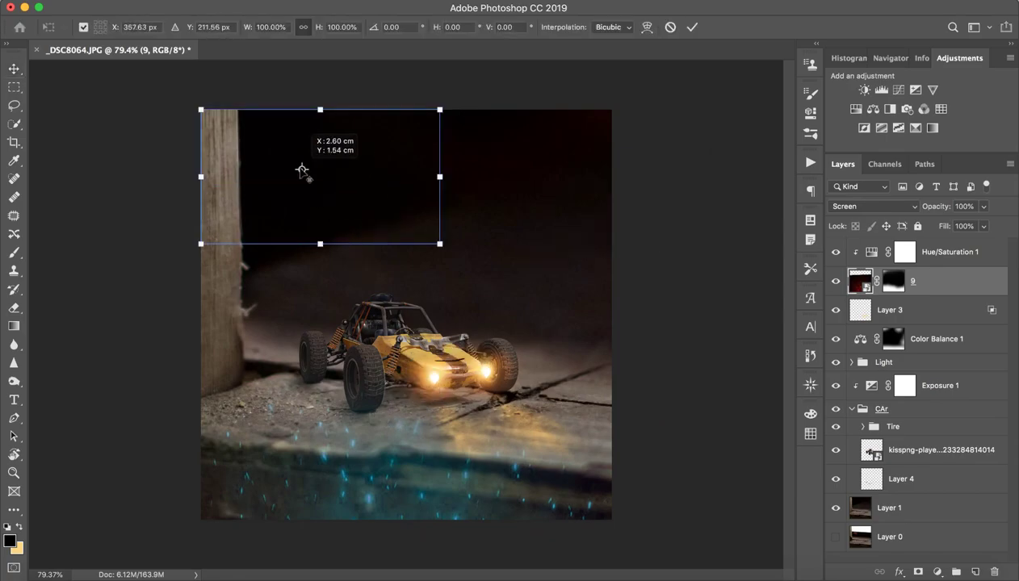
left_click_drag(440, 109, 393, 147)
mouse_move(354, 179)
left_mouse_down()
mouse_move(296, 342)
mouse_move(292, 334)
left_mouse_up()
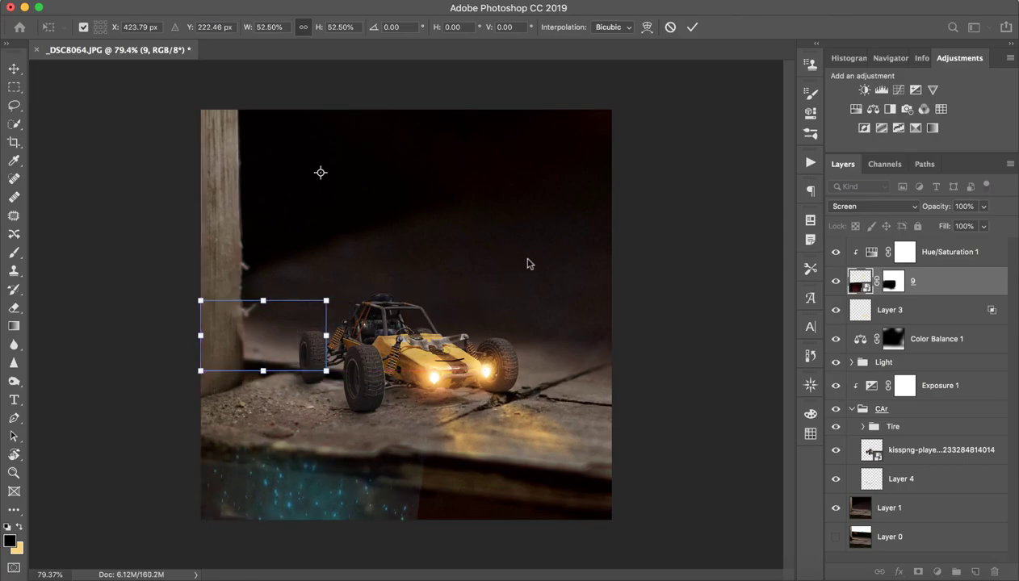
left_click(692, 27)
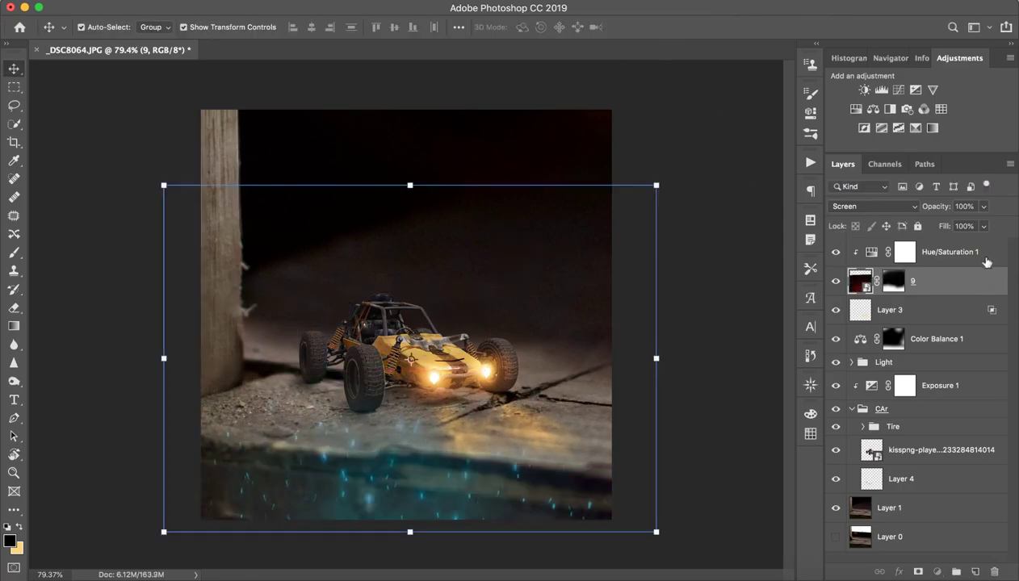
left_click(986, 254, "shift")
left_click(995, 572)
- Place the India map image '1 (1).jpg' from the downloads into the scene
left_click(912, 574)
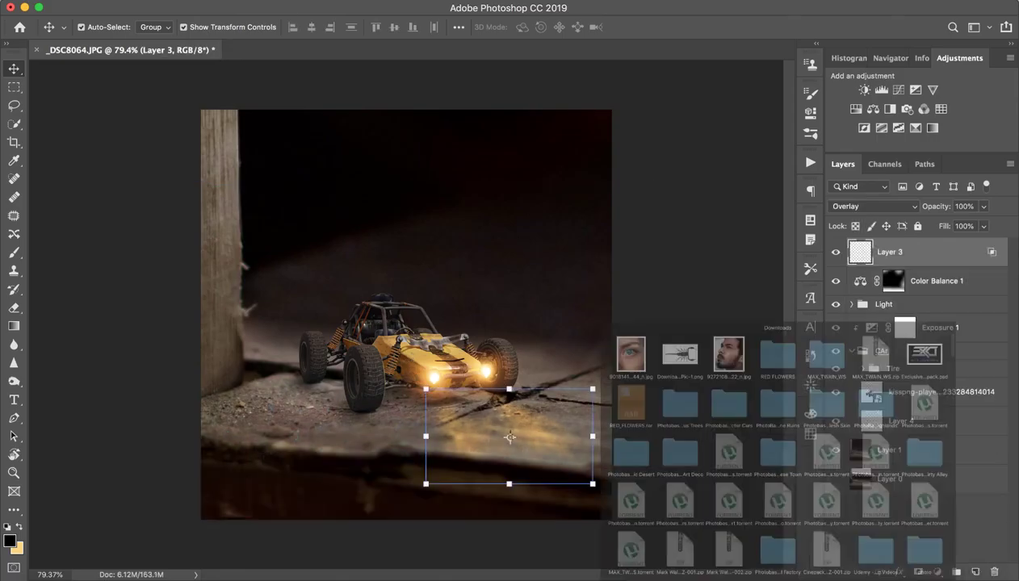
scroll(724, 477, "down", 10)
scroll(734, 459, "down", 5)
scroll(733, 445, "up", 2)
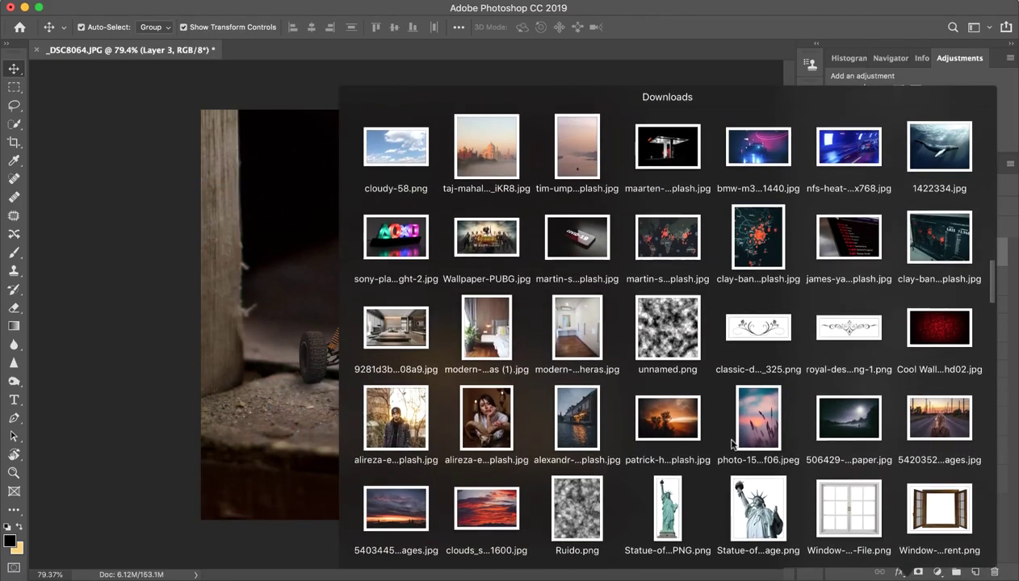
scroll(730, 436, "down", 2)
scroll(726, 412, "down", 4)
scroll(721, 379, "down", 2)
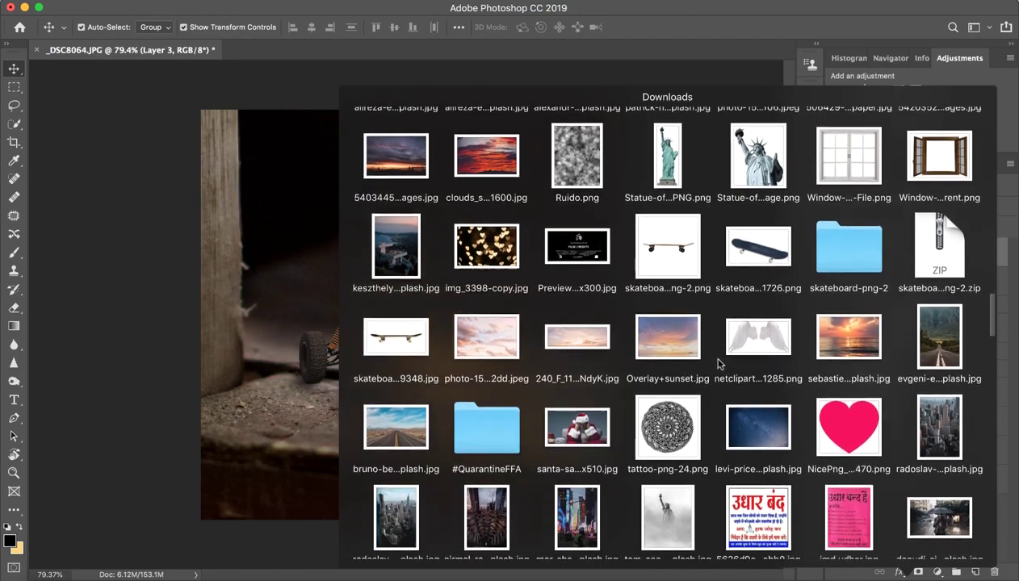
scroll(717, 359, "down", 3)
scroll(705, 337, "down", 2)
scroll(708, 337, "down", 1)
scroll(705, 331, "down", 2)
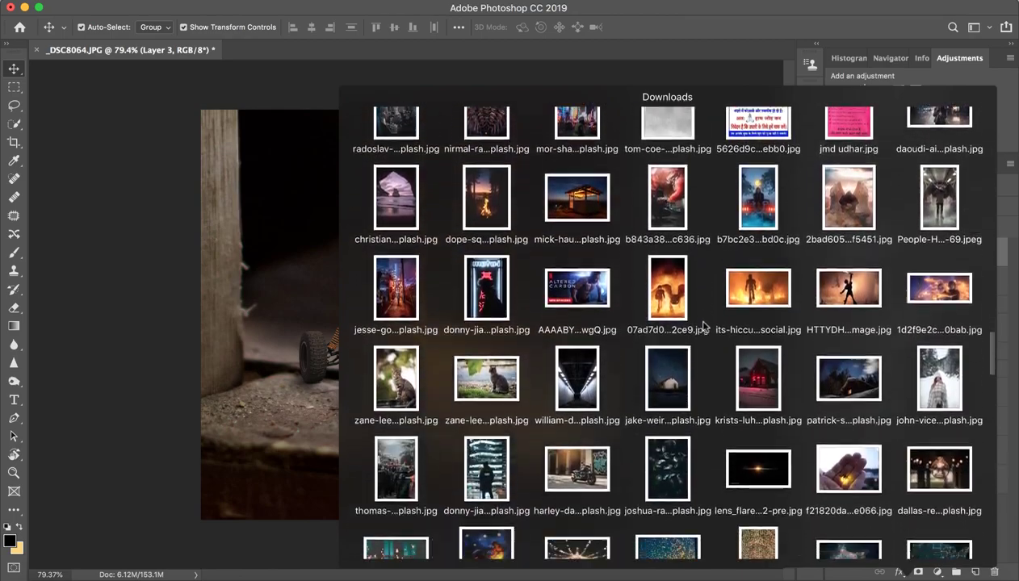
scroll(704, 327, "down", 3)
scroll(703, 324, "down", 5)
scroll(701, 323, "up", 1)
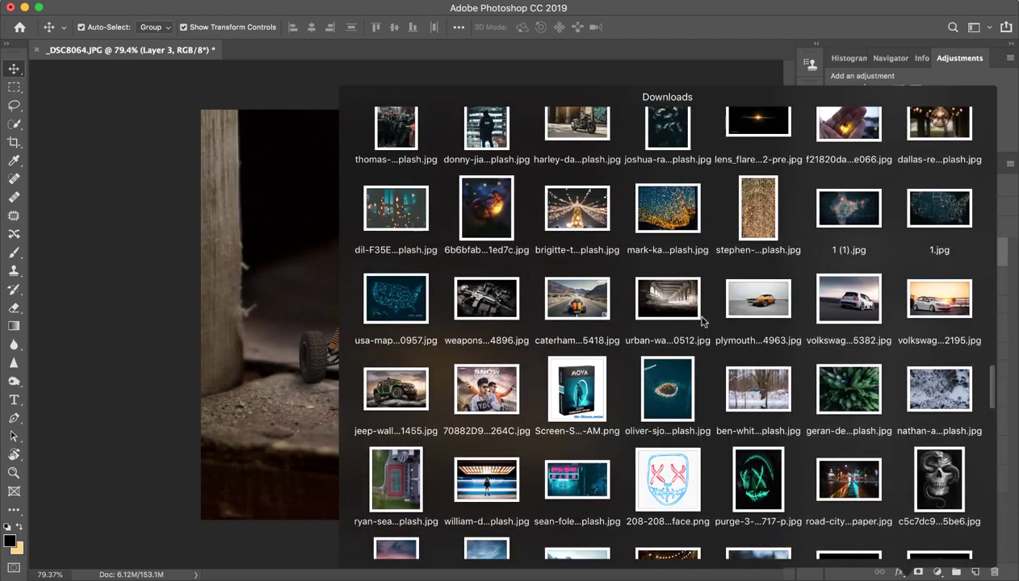
scroll(892, 201, "down", 1)
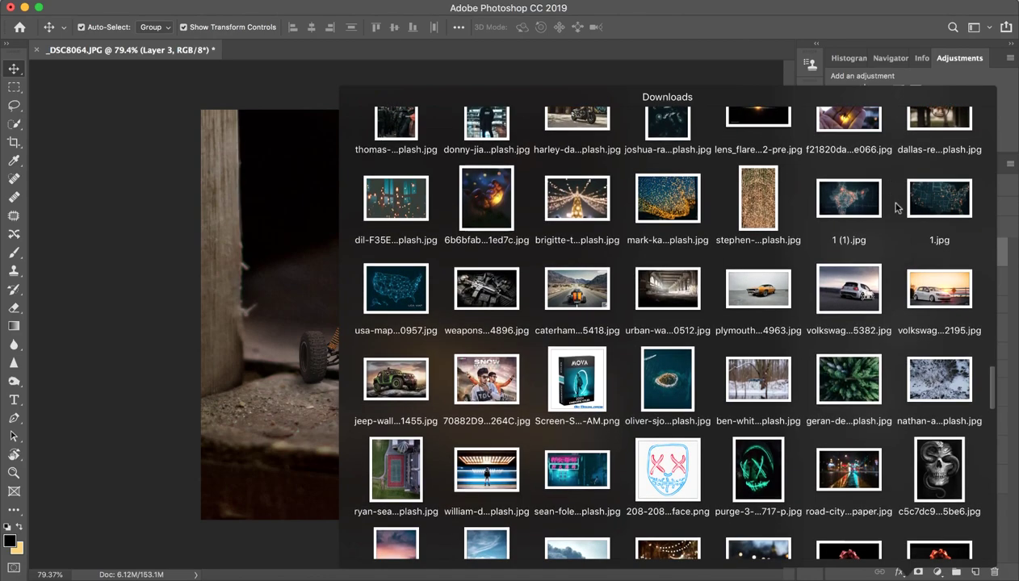
left_click_drag(886, 204, 585, 142)
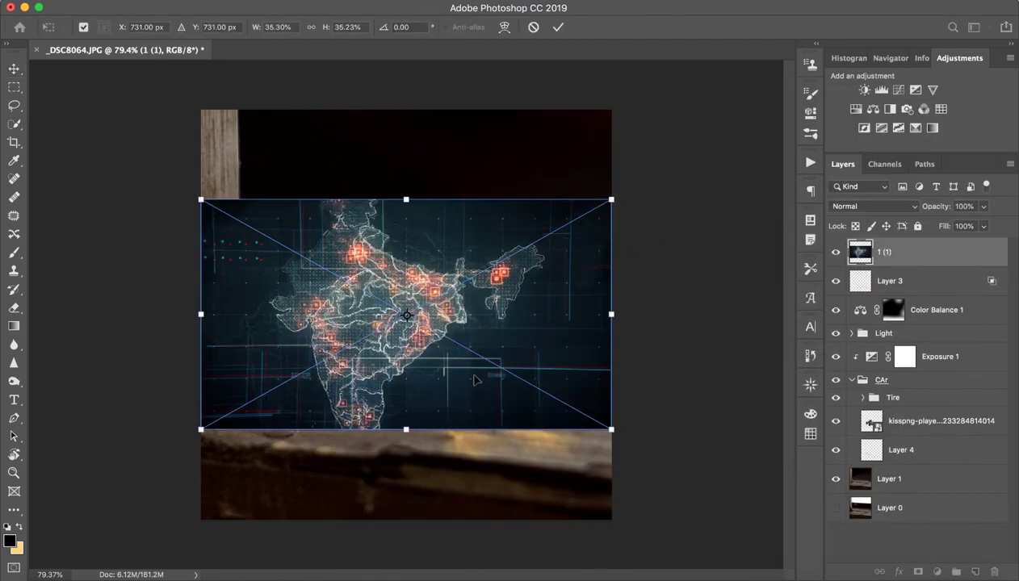
- Move the map above the buggy, commit it, and blend it in Screen mode
left_click_drag(475, 379, 519, 254)
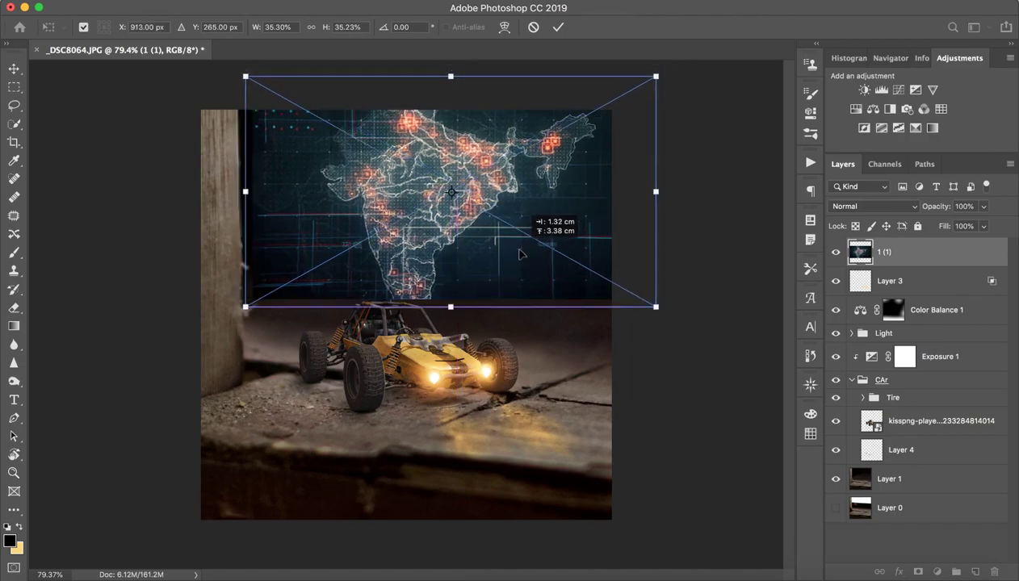
left_click_drag(519, 254, 517, 254)
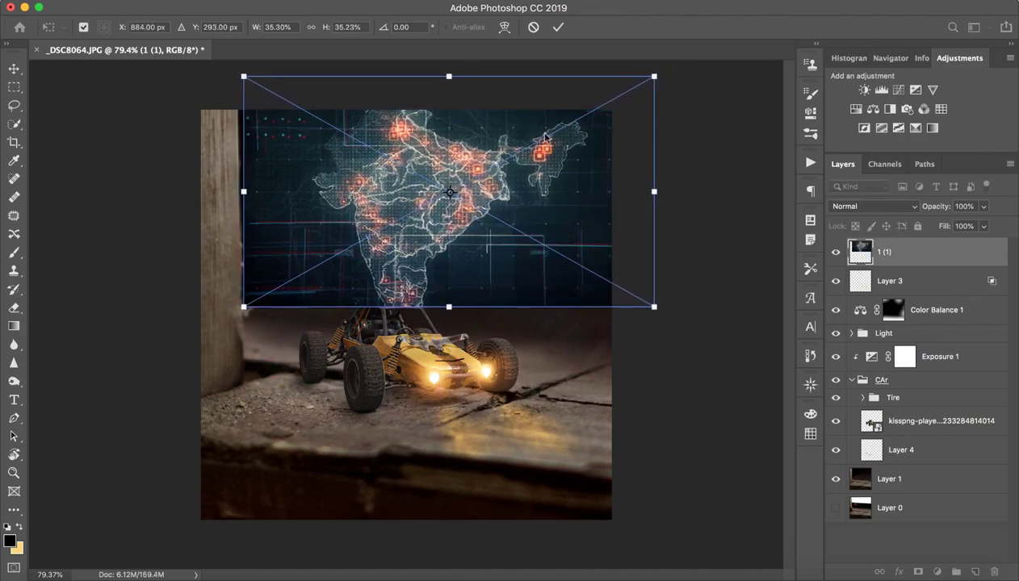
left_click(556, 26)
left_click(887, 205)
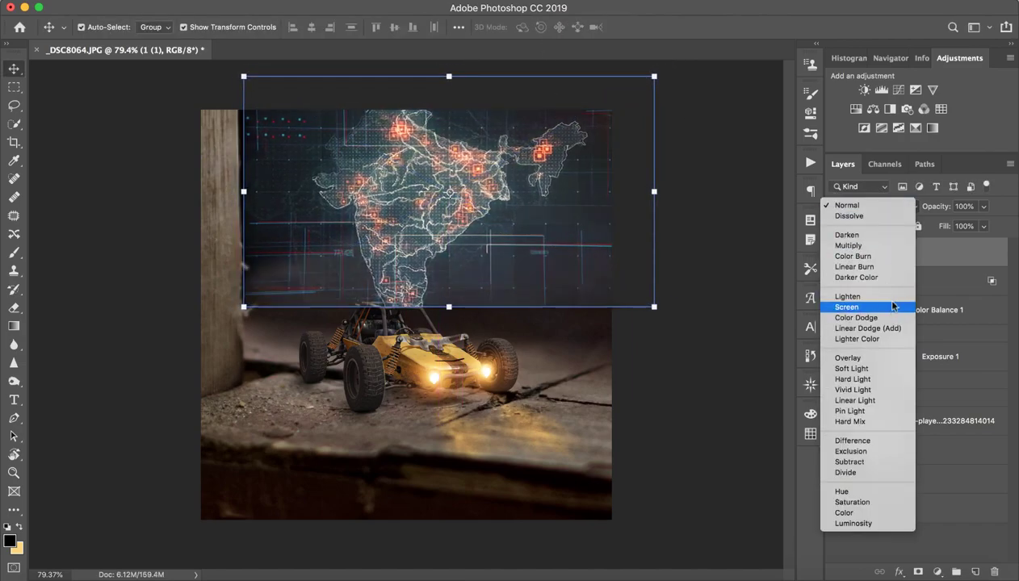
left_click(891, 308)
- Shrink the map to about a quarter width and settle it just above the buggy
left_click_drag(661, 320, 669, 312)
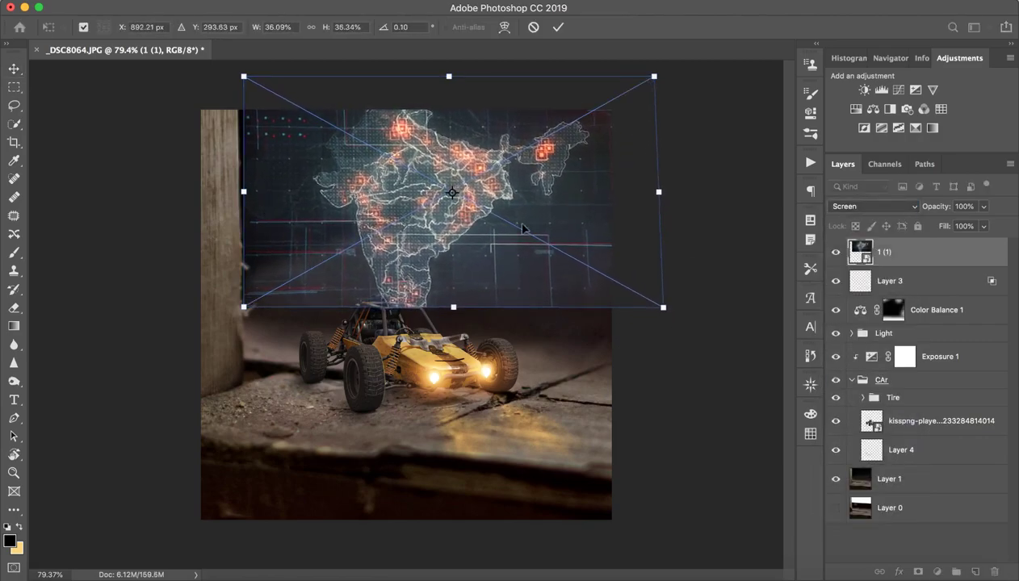
left_click_drag(523, 227, 529, 263)
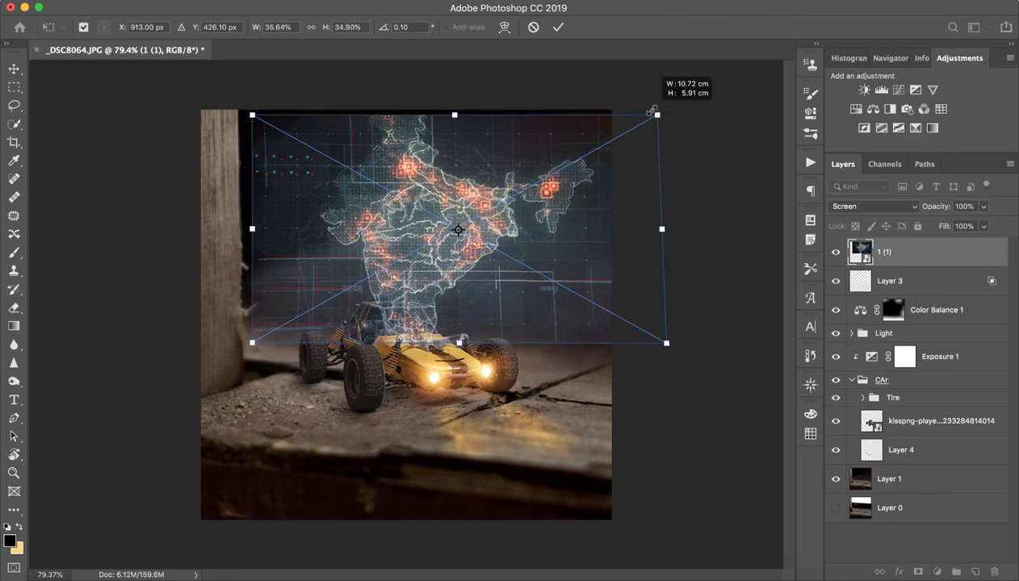
mouse_move(643, 125)
left_mouse_down()
mouse_move(583, 144)
mouse_move(546, 218)
mouse_move(542, 185)
left_mouse_up()
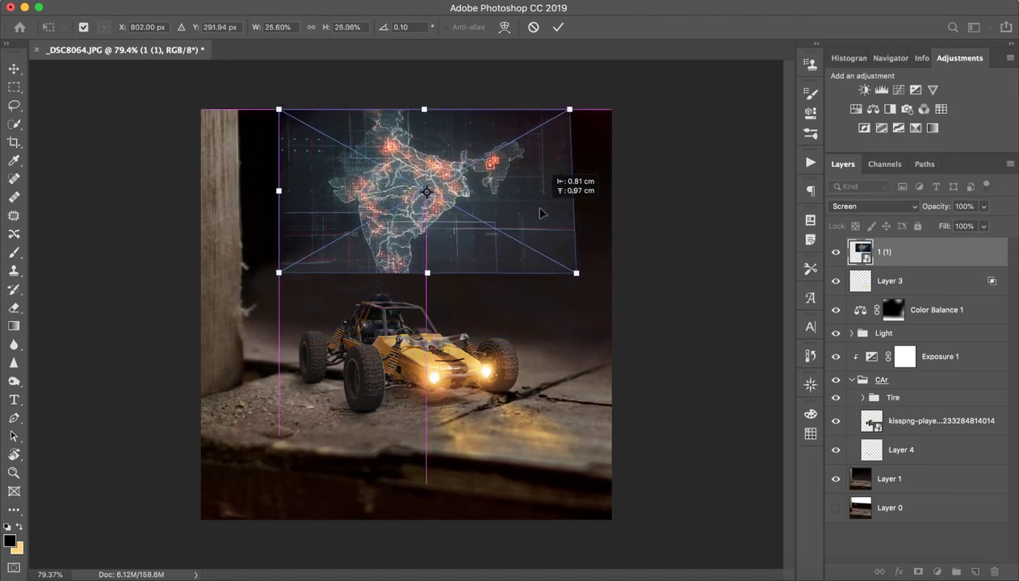
mouse_move(576, 280)
left_mouse_down()
mouse_move(565, 277)
mouse_move(617, 292)
left_mouse_up()
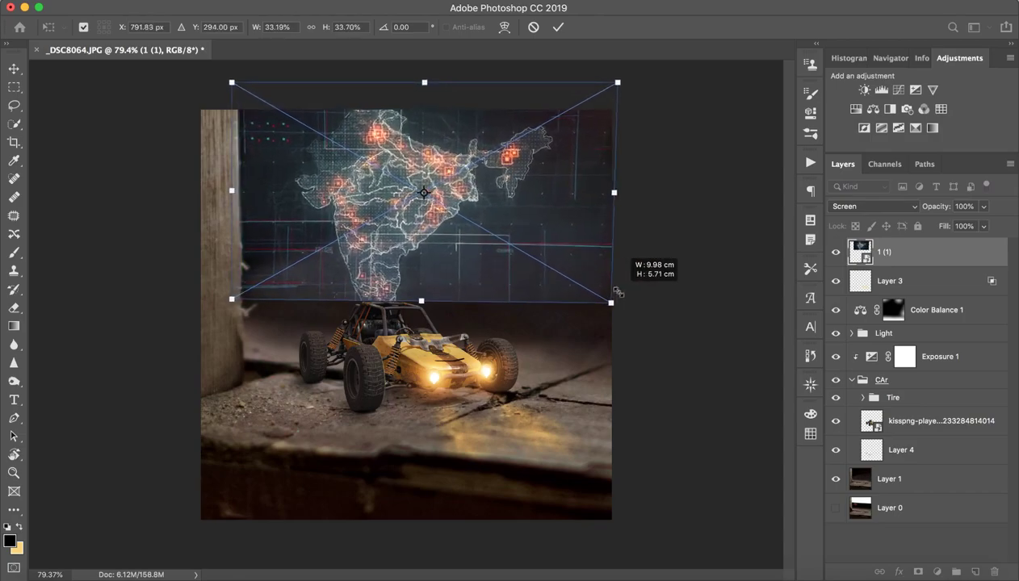
left_click_drag(525, 194, 529, 183)
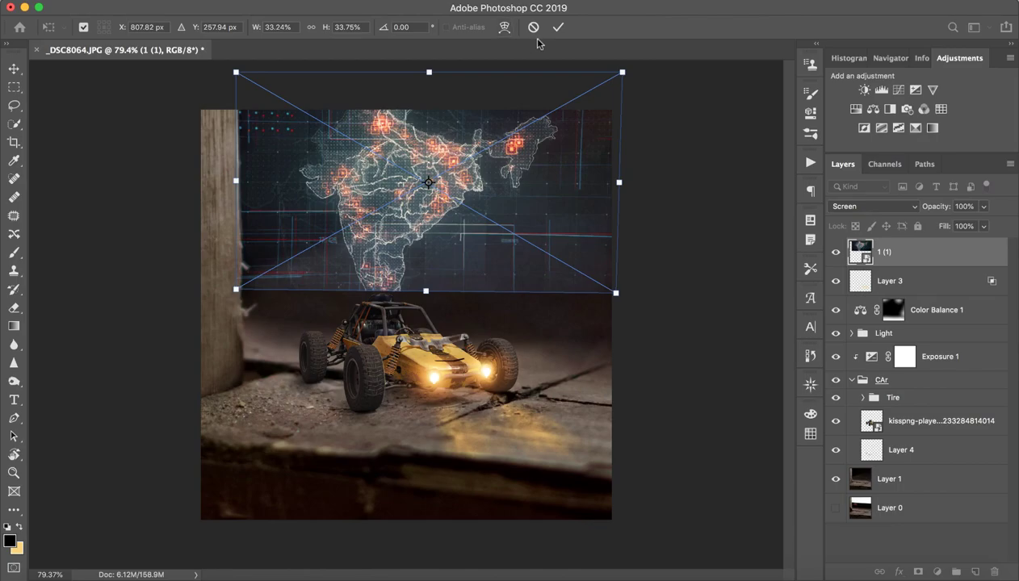
left_click(558, 26)
left_click_drag(531, 159, 533, 179)
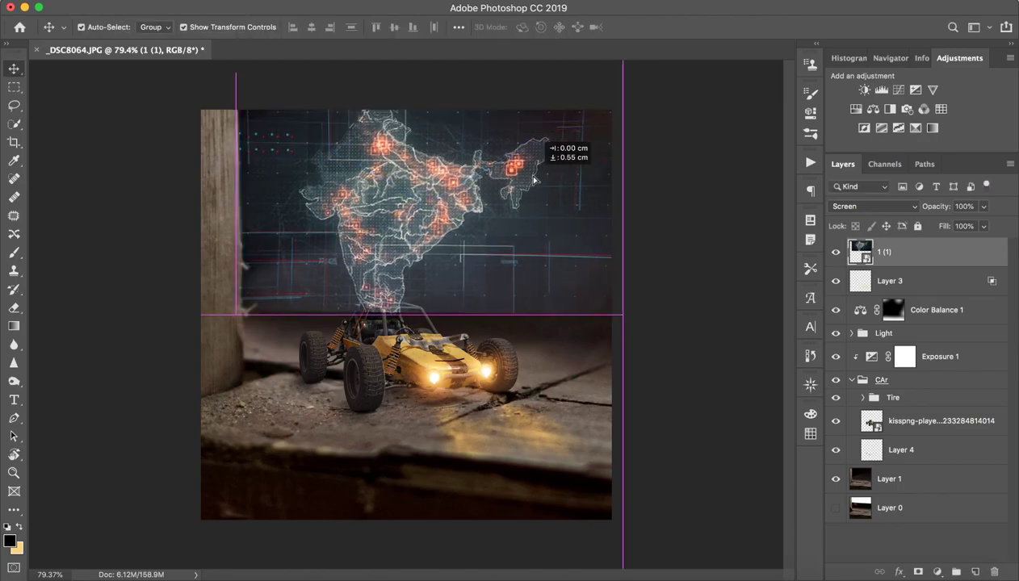
left_click(871, 206)
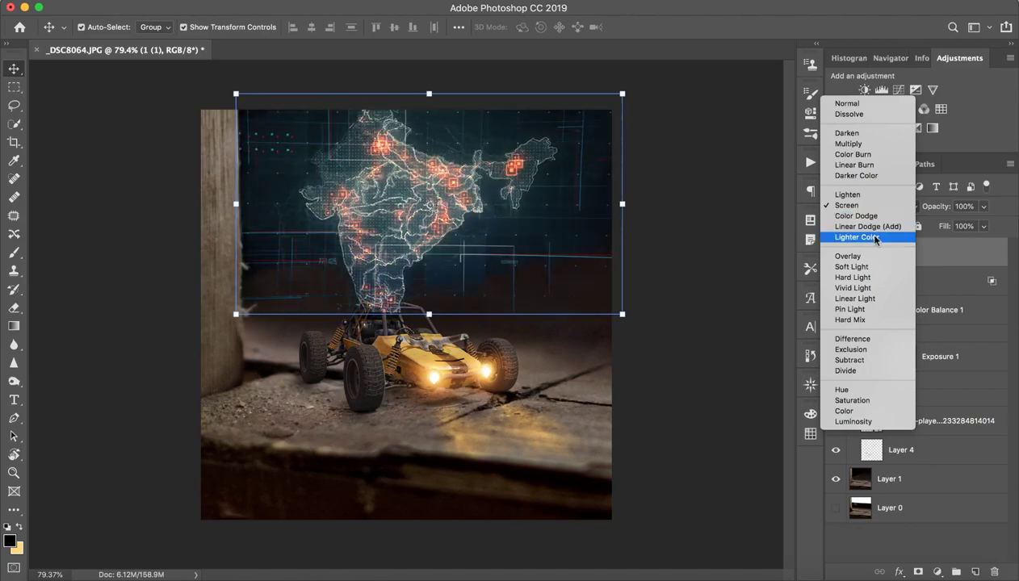
- Blend the map with Lighter Color and add a layer mask to it
left_click(876, 239)
left_click(715, 368)
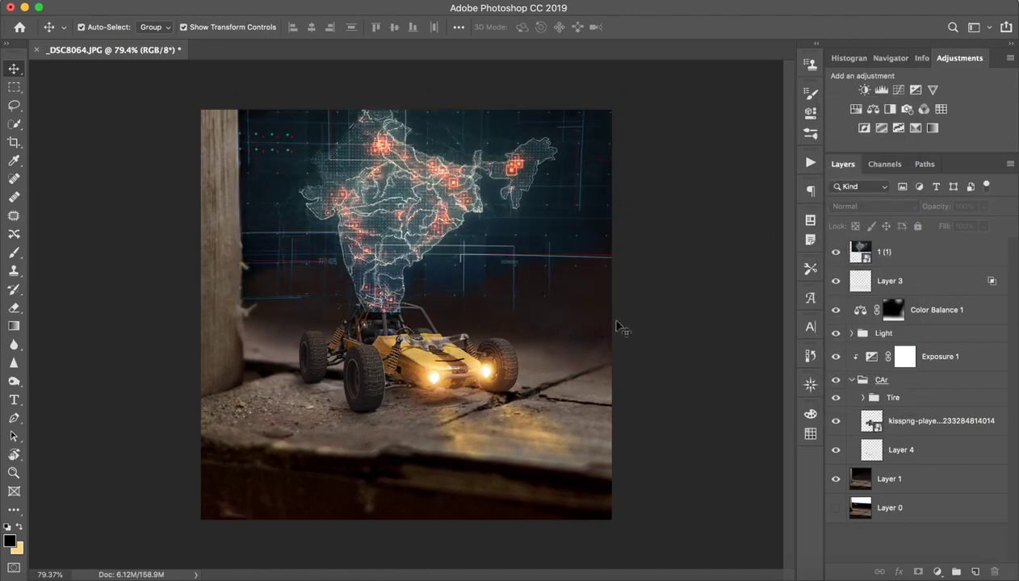
left_click(925, 257)
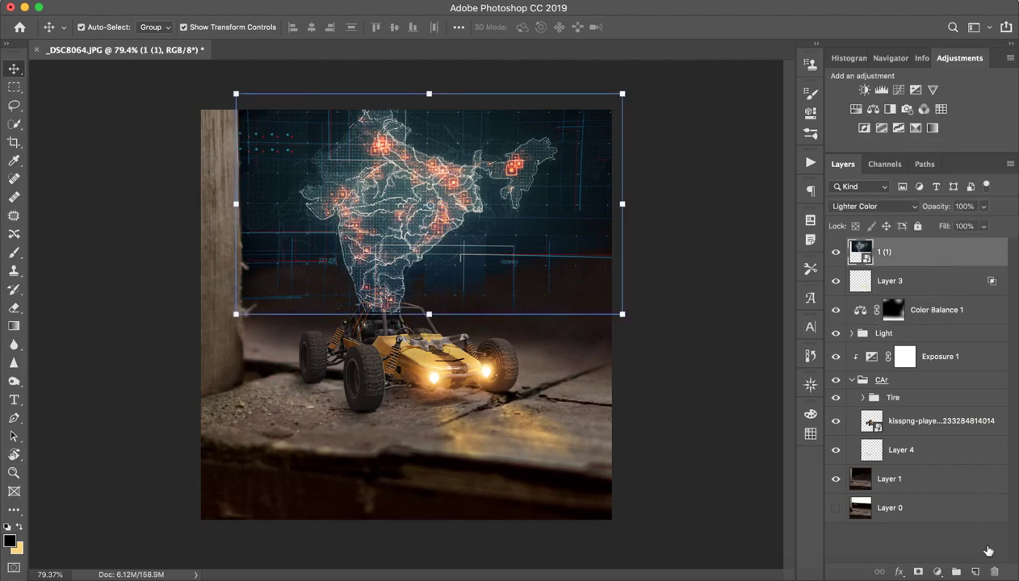
left_click(918, 571)
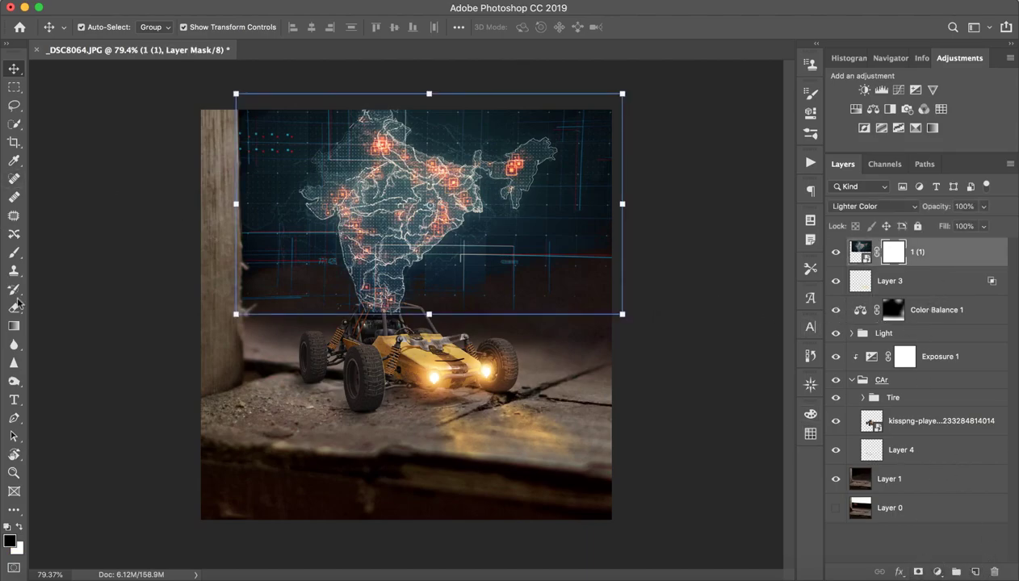
- Fade the map's lower part with gradients on its mask, discarding trial edge fades
left_click(13, 325)
left_click_drag(409, 304, 408, 204)
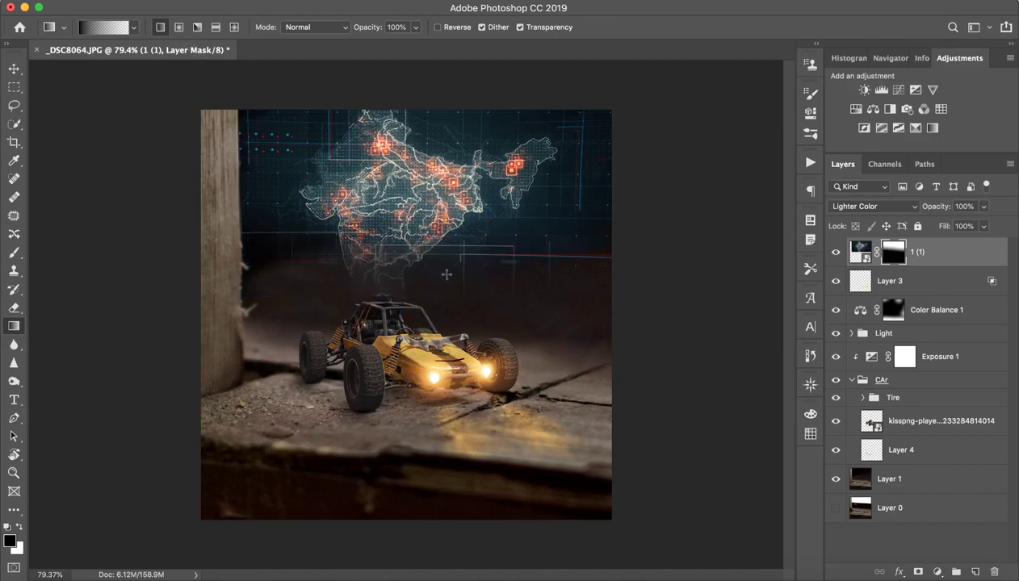
left_click_drag(441, 294, 464, 132)
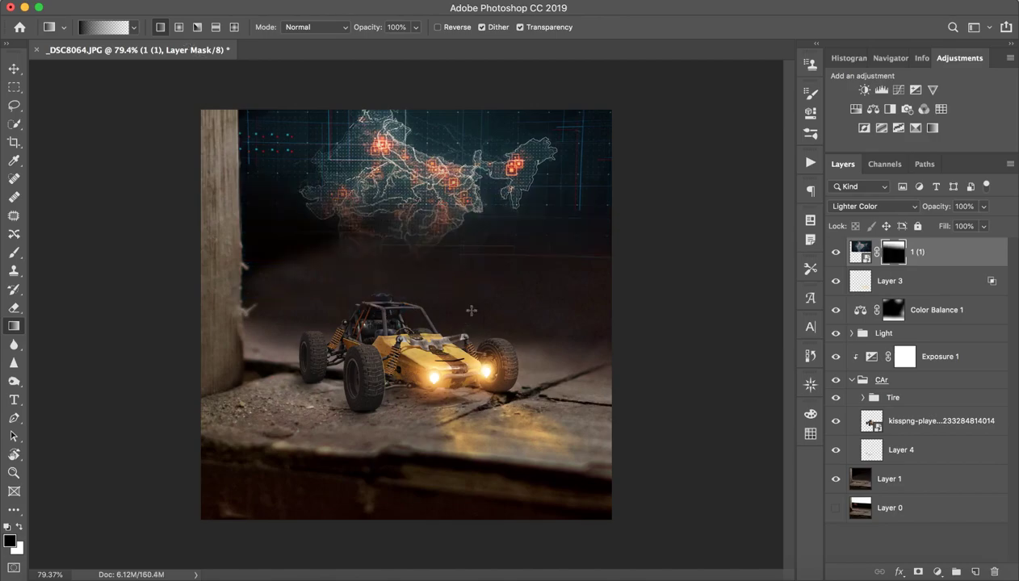
left_click_drag(478, 300, 476, 233)
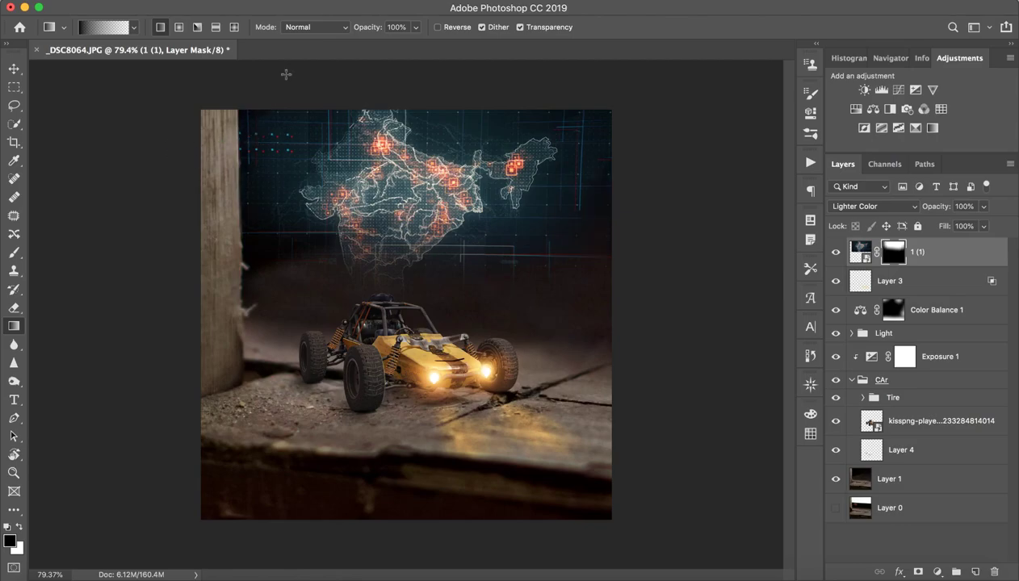
left_click_drag(285, 75, 371, 169)
key("ctrl+z")
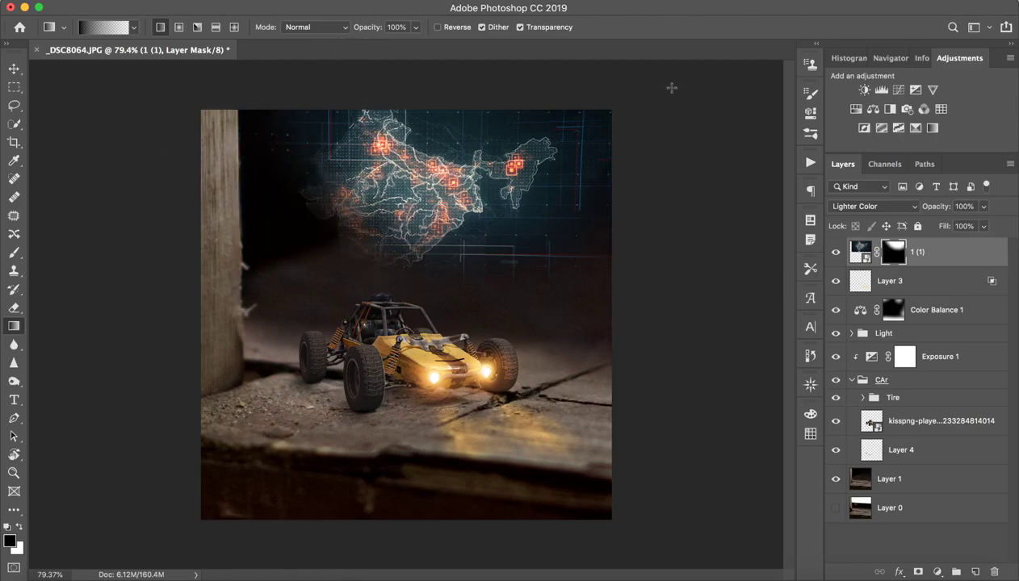
mouse_move(656, 178)
left_mouse_down()
mouse_move(580, 172)
mouse_move(541, 235)
left_mouse_up()
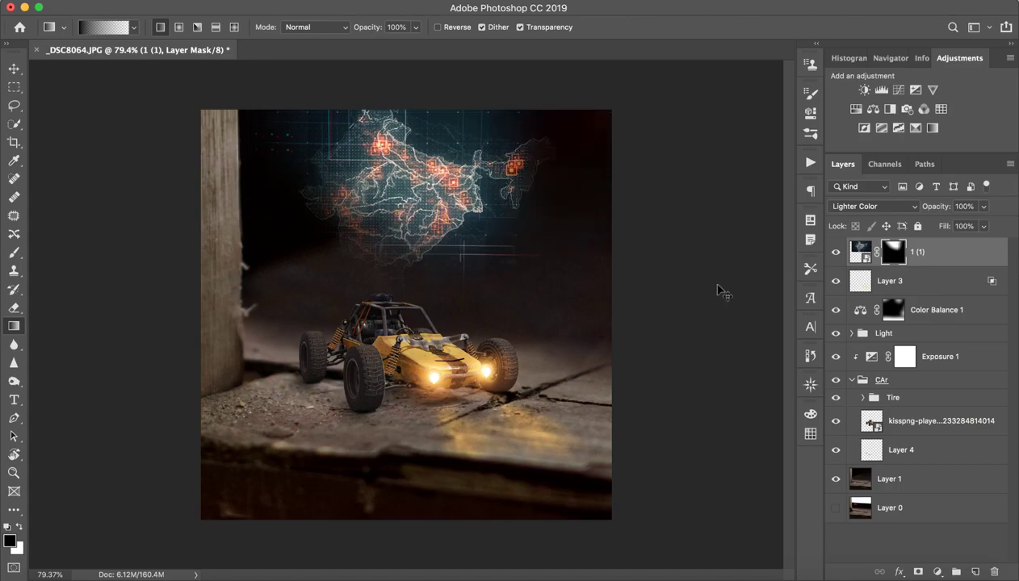
key("ctrl+z")
key("ctrl+z")
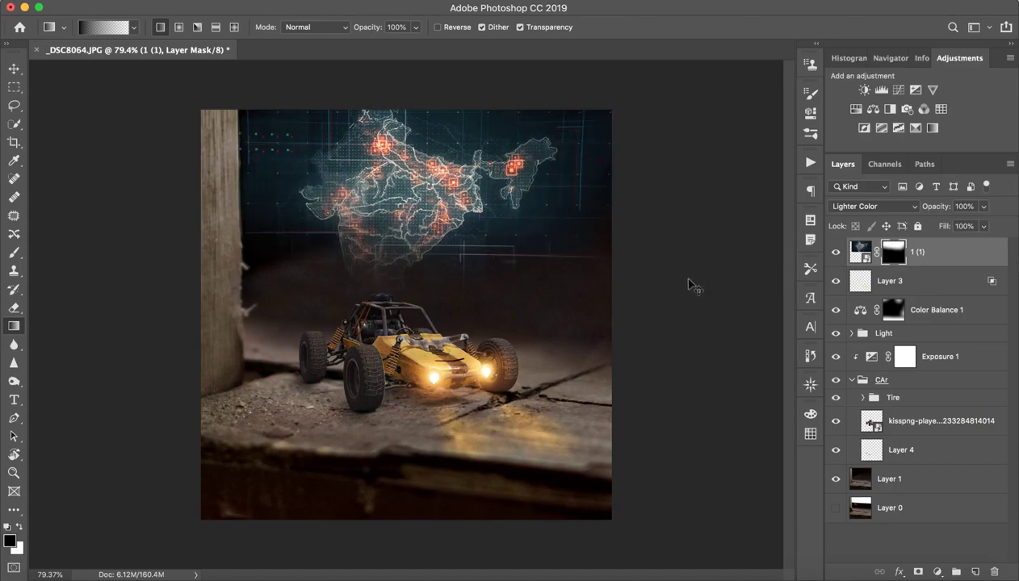
key("ctrl+shift+z")
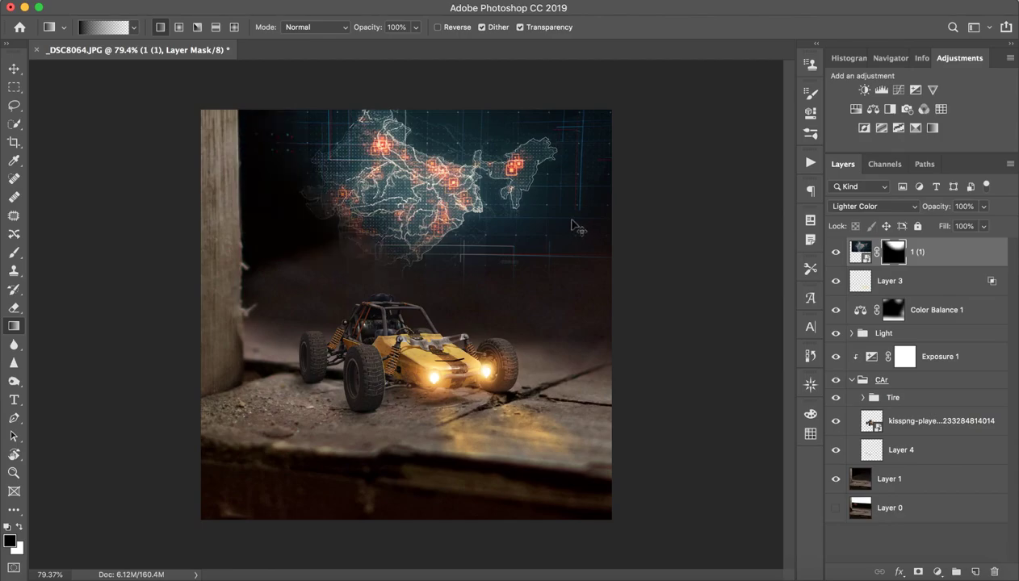
key("ctrl+z")
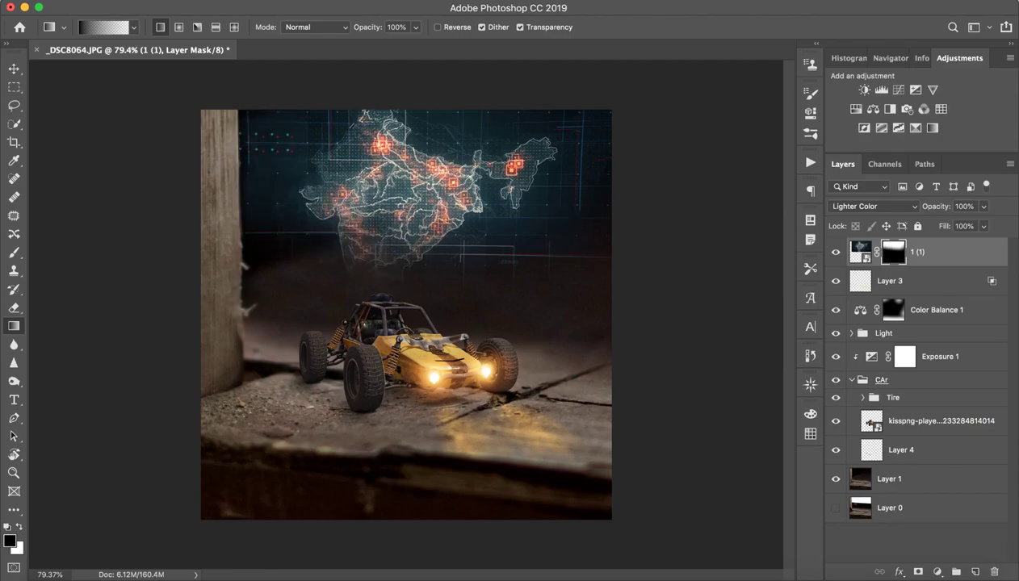
left_click(858, 250)
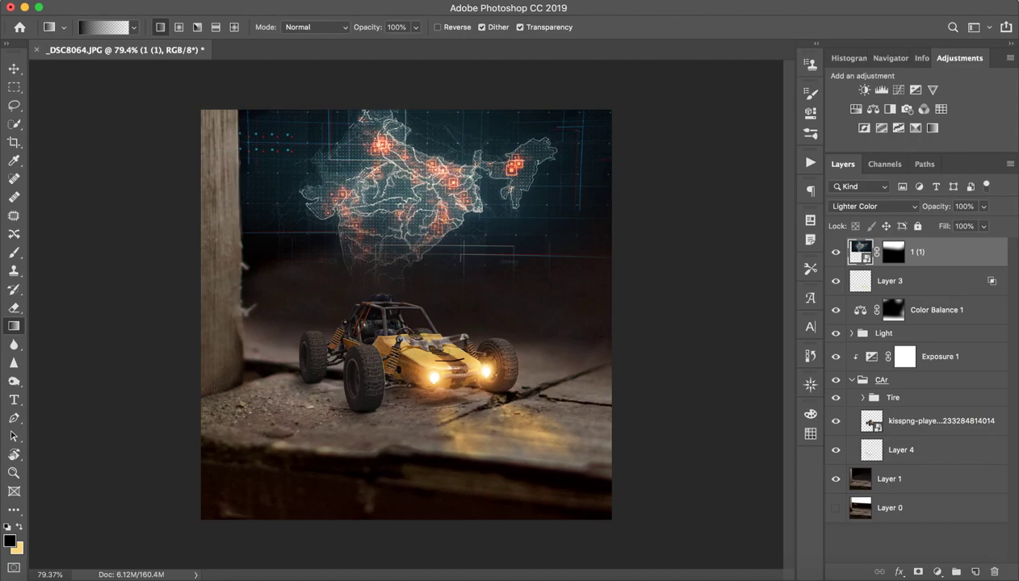
- Apply a 3.9 px Gaussian Blur smart filter to the map
left_click(349, 8)
mouse_move(428, 159)
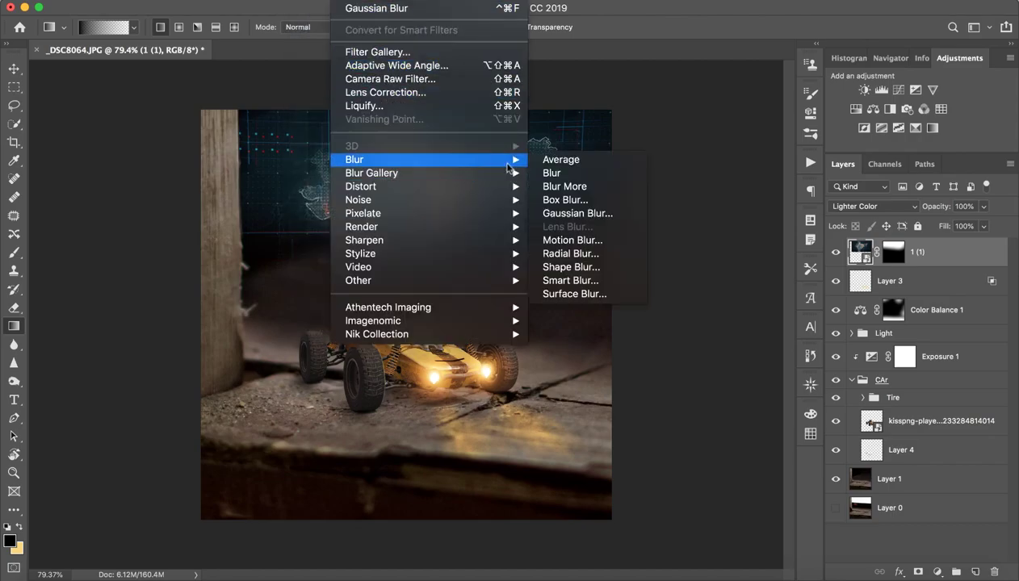
left_click(574, 214)
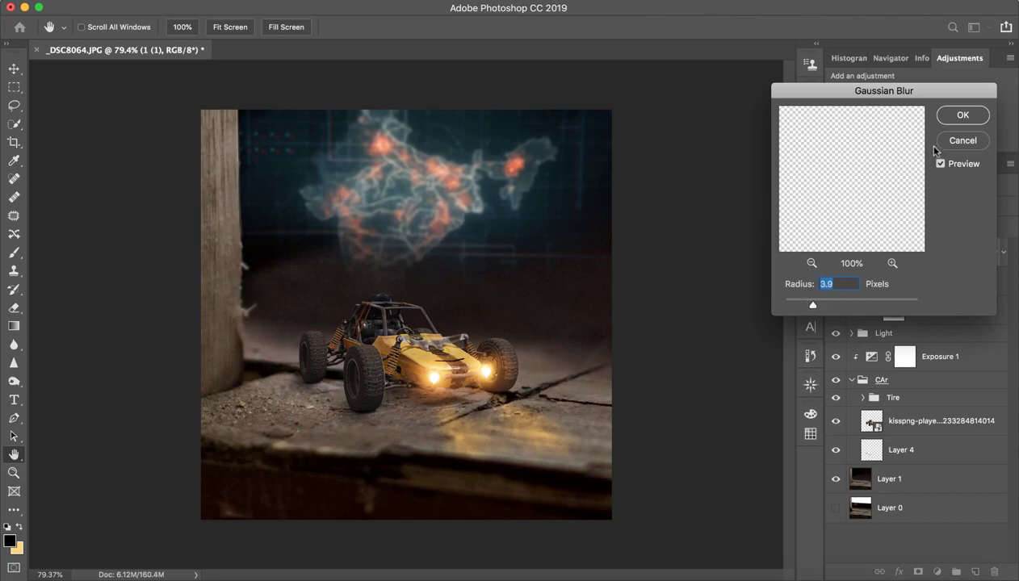
left_click(954, 118)
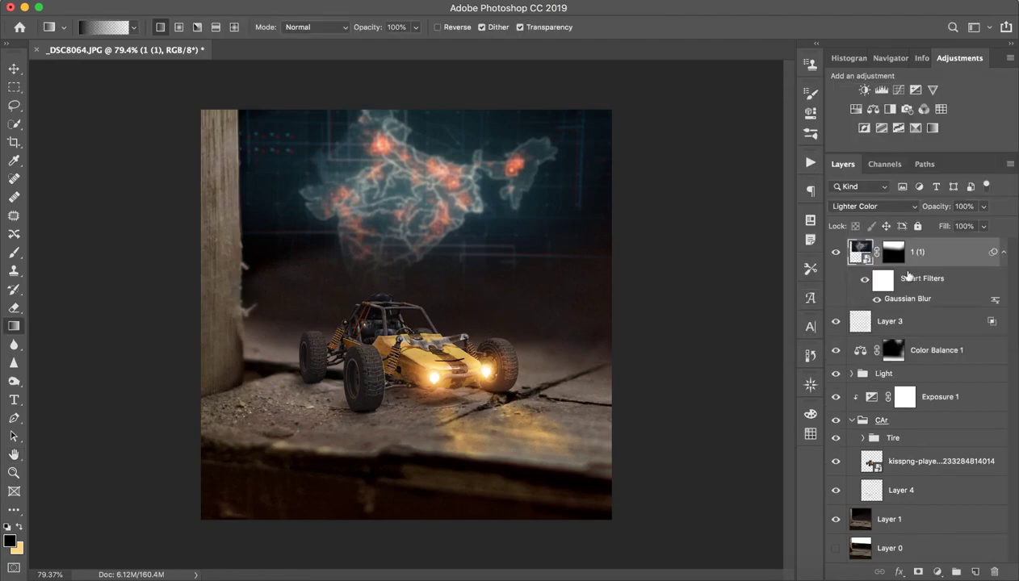
- Try a Soft Light copy of the map with a heavier 129.5 px blur
key("ctrl+j")
left_click(866, 204)
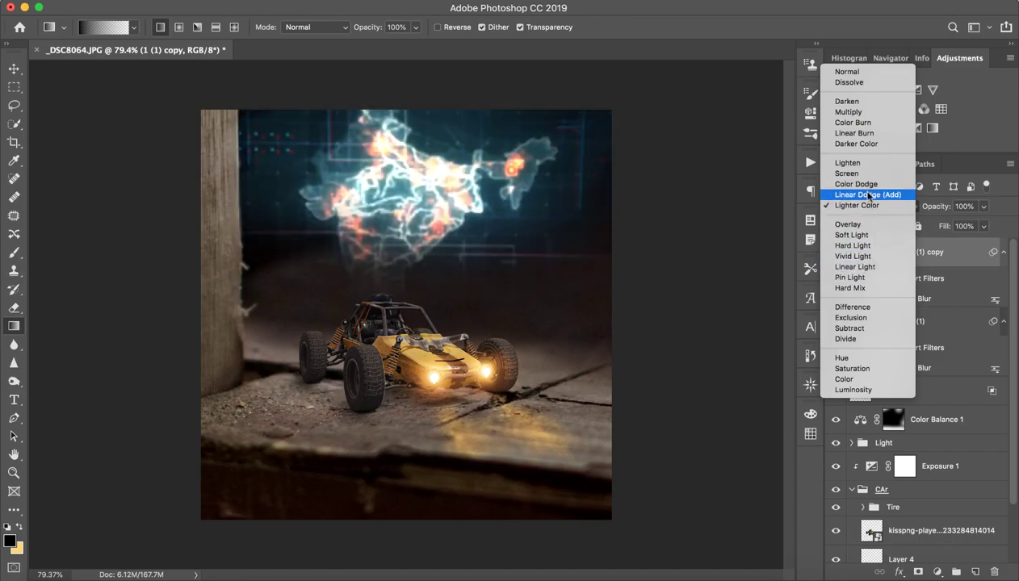
left_click(869, 236)
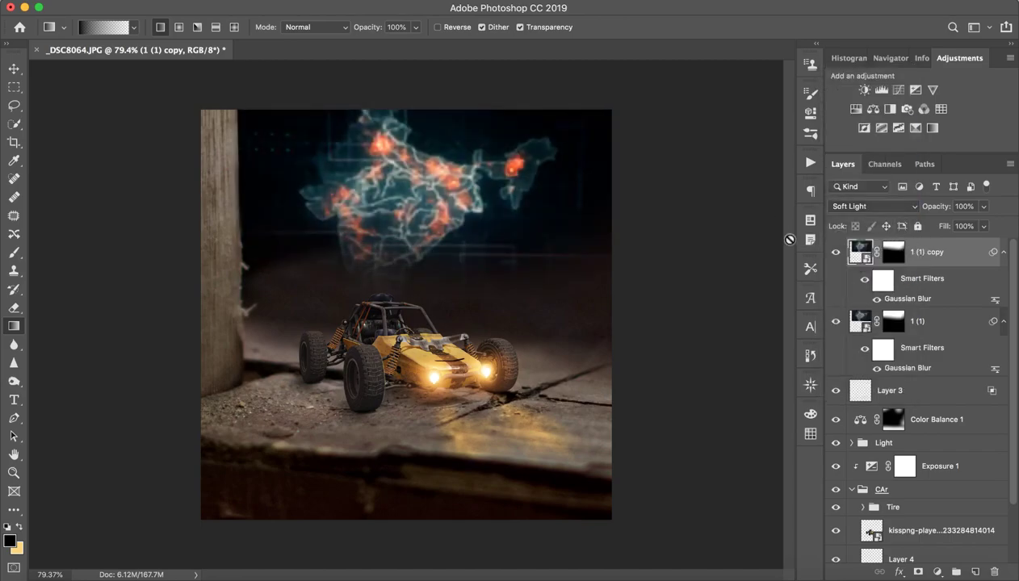
left_click(888, 257, "shift")
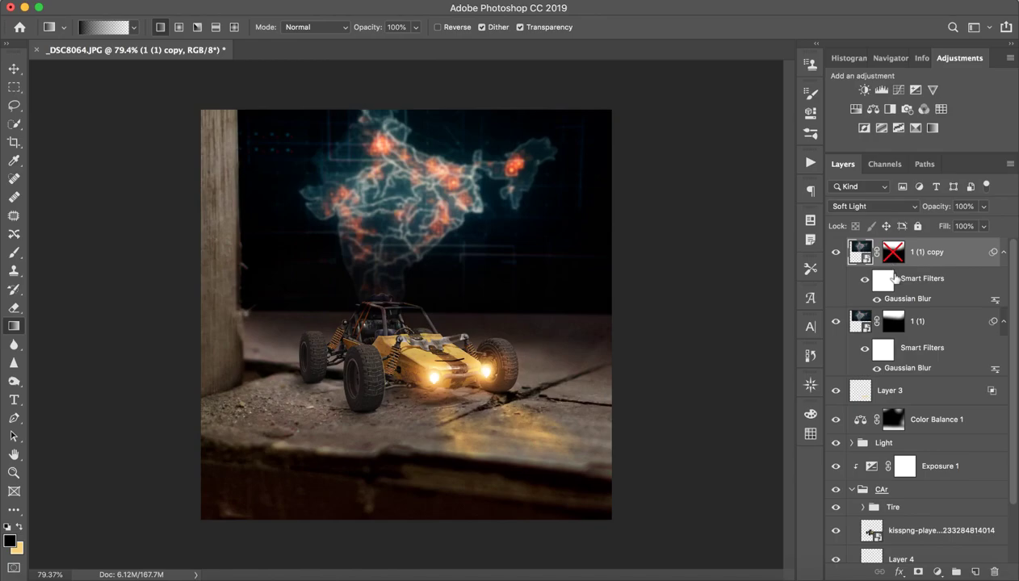
left_click(893, 257, "shift")
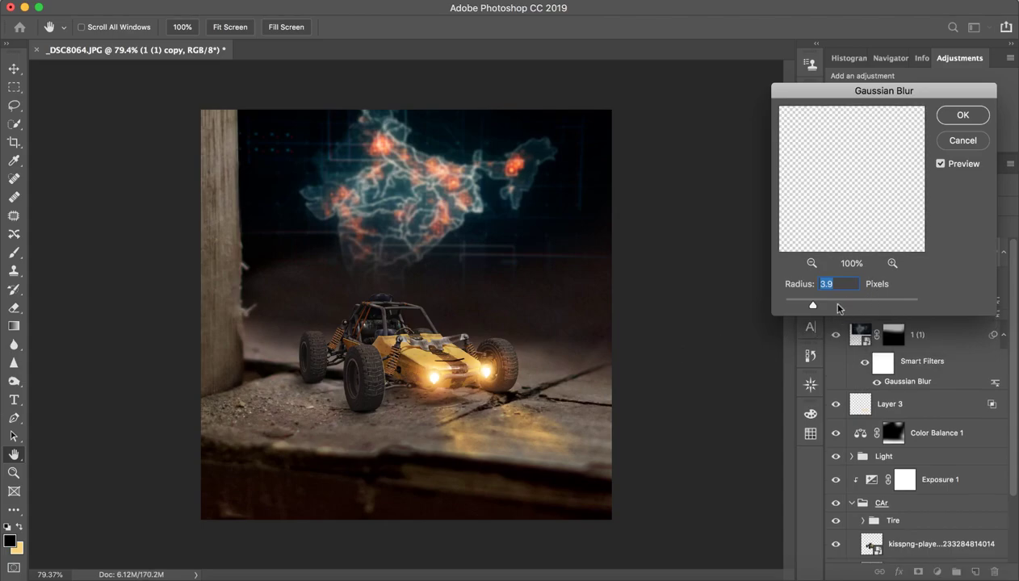
left_click_drag(840, 309, 856, 302)
left_click(879, 299)
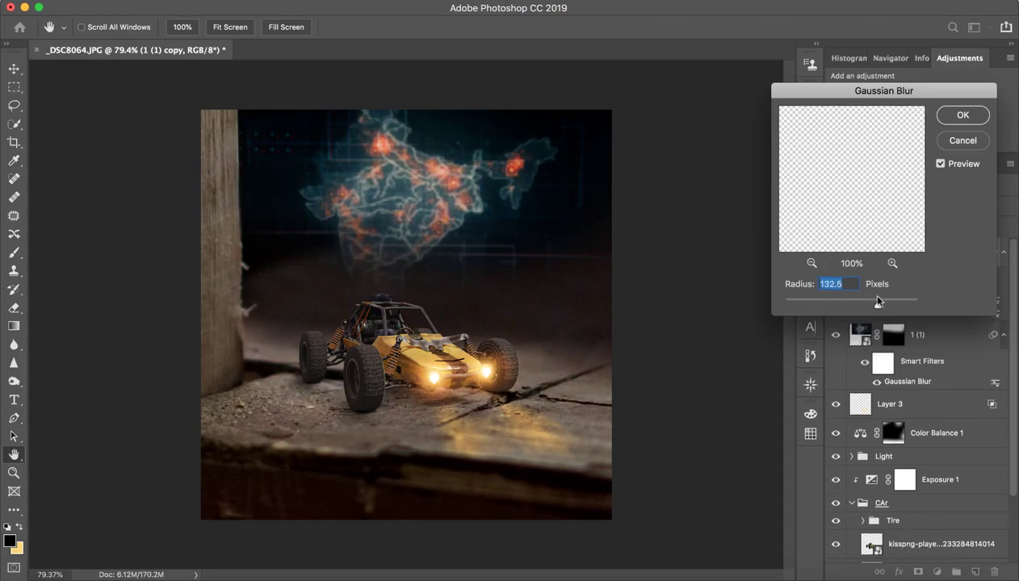
left_click_drag(872, 304, 877, 304)
left_click(962, 118)
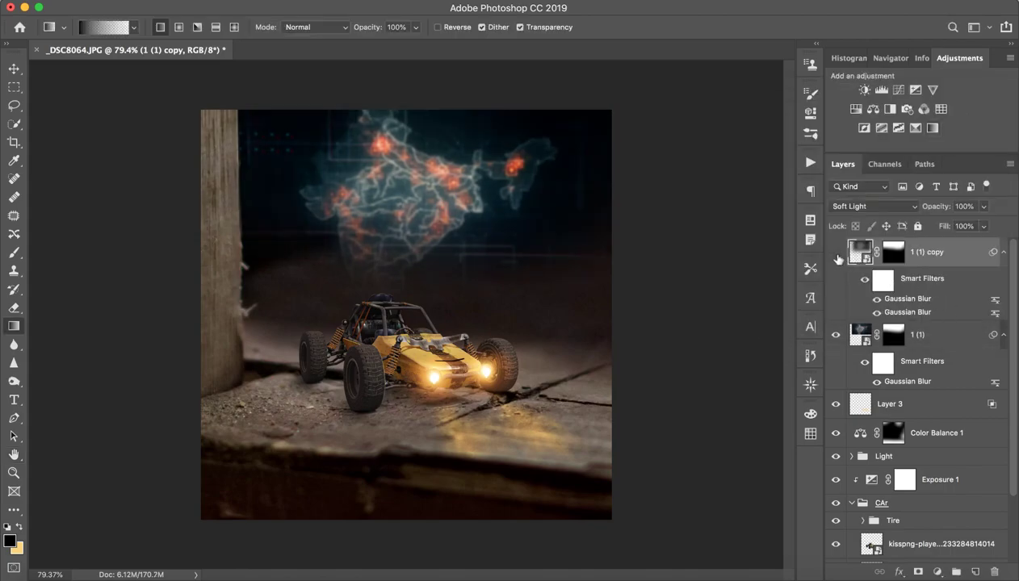
left_click(836, 253)
- Delete the trial map copy and sample a salmon colour from the map with the brush
left_click(994, 570)
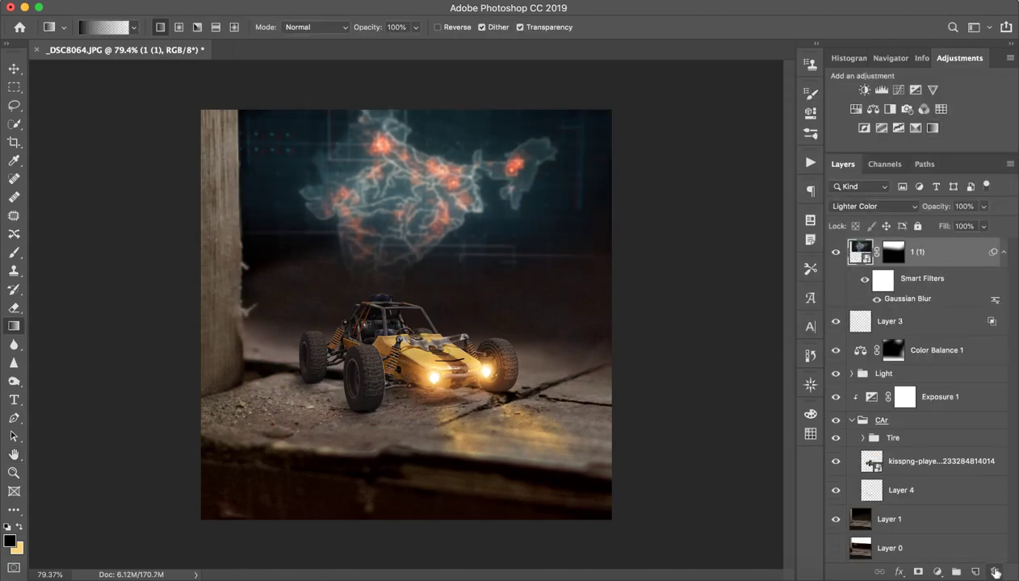
key("ctrl+z")
key("b")
mouse_move(462, 218)
left_mouse_down()
mouse_move(456, 173)
mouse_move(465, 177)
left_mouse_up()
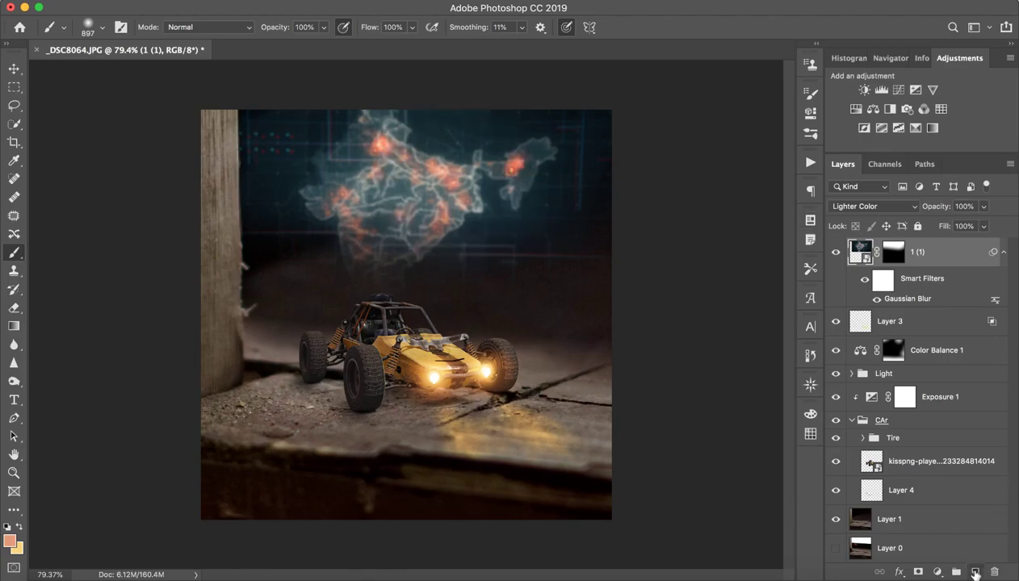
- Paint soft orange glow around the map on a new Linear Dodge (Add) layer
left_click(975, 571)
left_click_drag(414, 171, 489, 164)
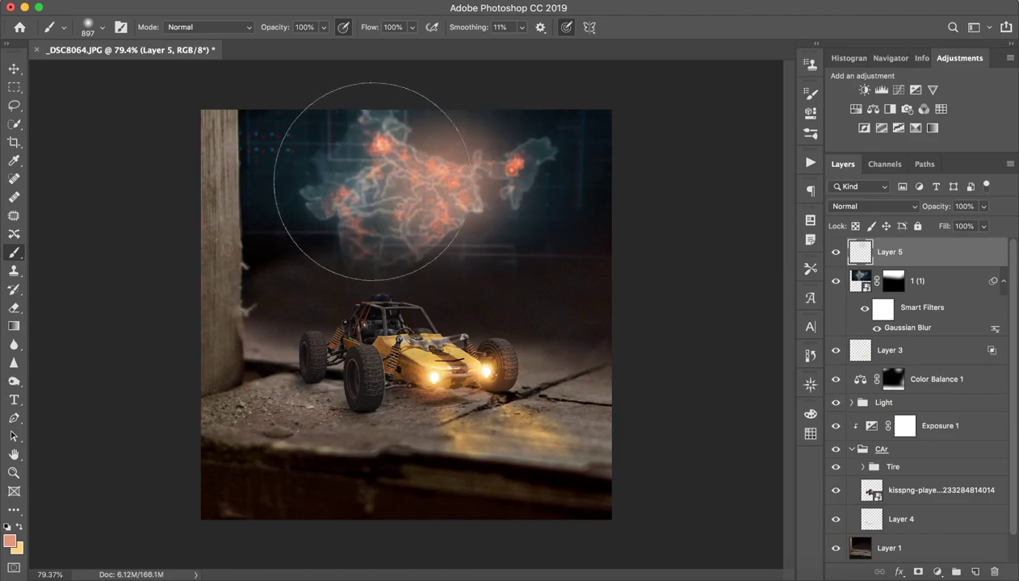
left_click_drag(371, 181, 378, 198)
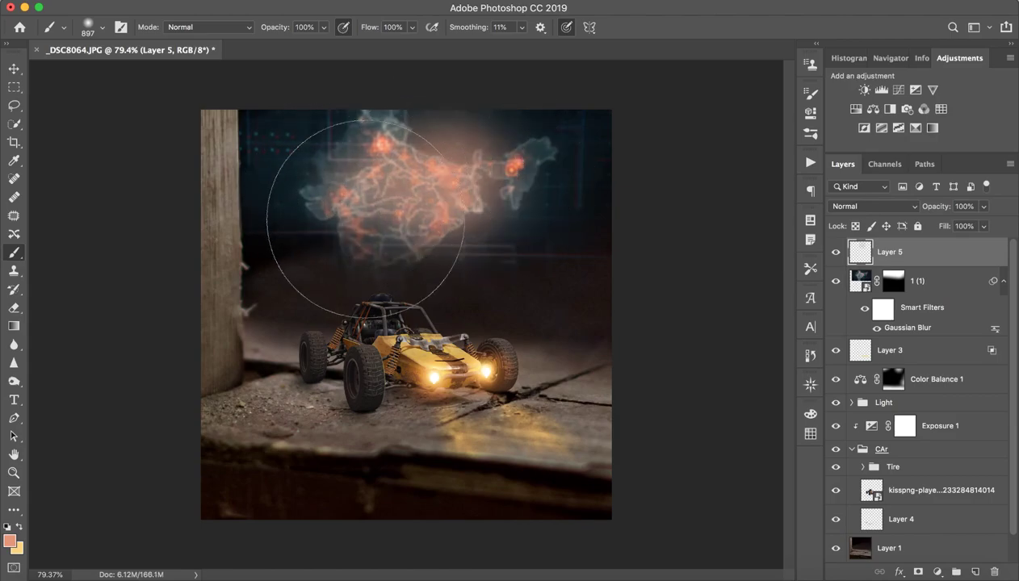
left_click(875, 203)
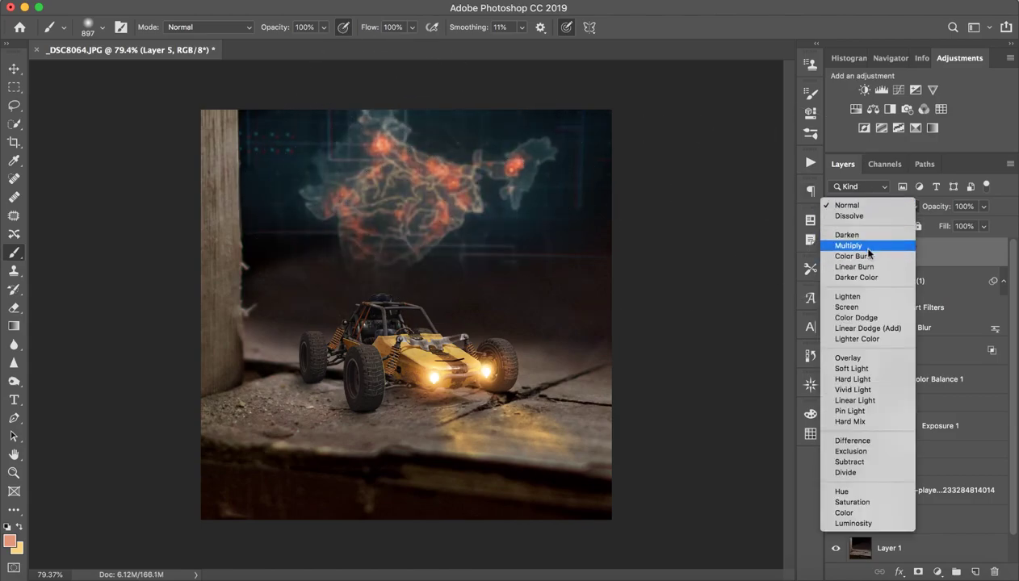
left_click(872, 329)
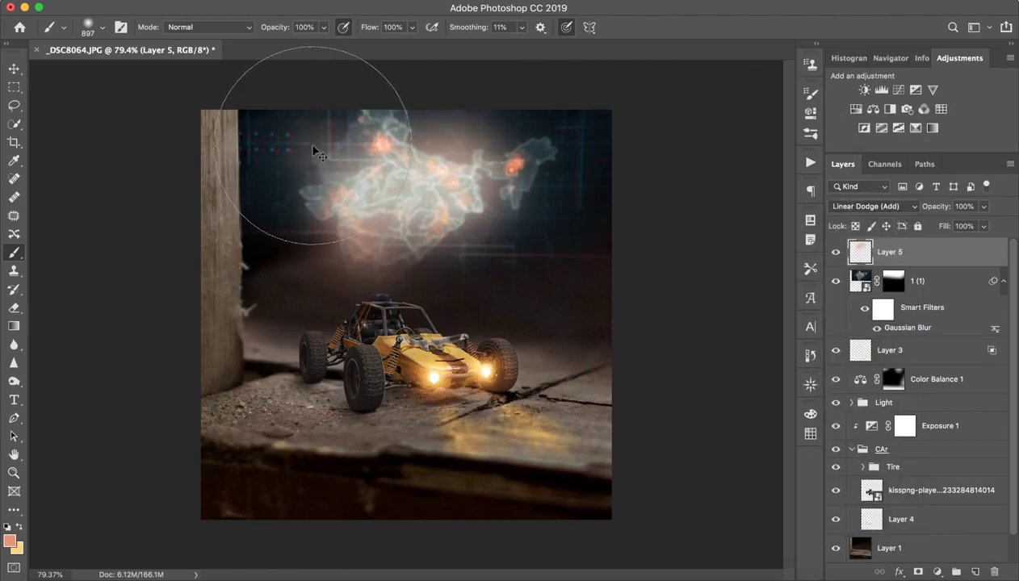
- Pick a bright cyan and brush cyan glow over the map's right side
left_click(293, 155, "alt")
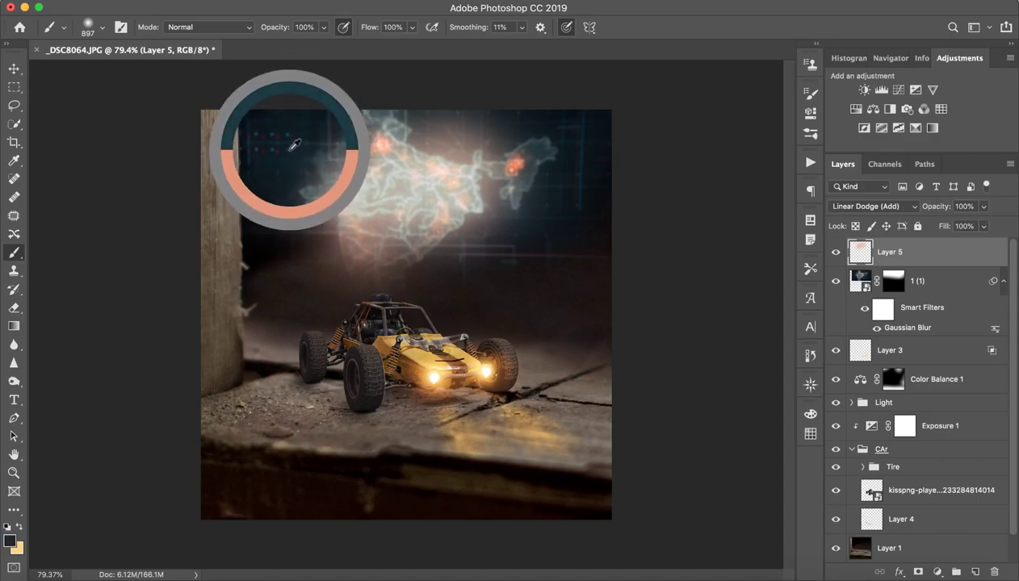
left_click(9, 539)
left_click_drag(719, 211, 729, 103)
left_click(970, 94)
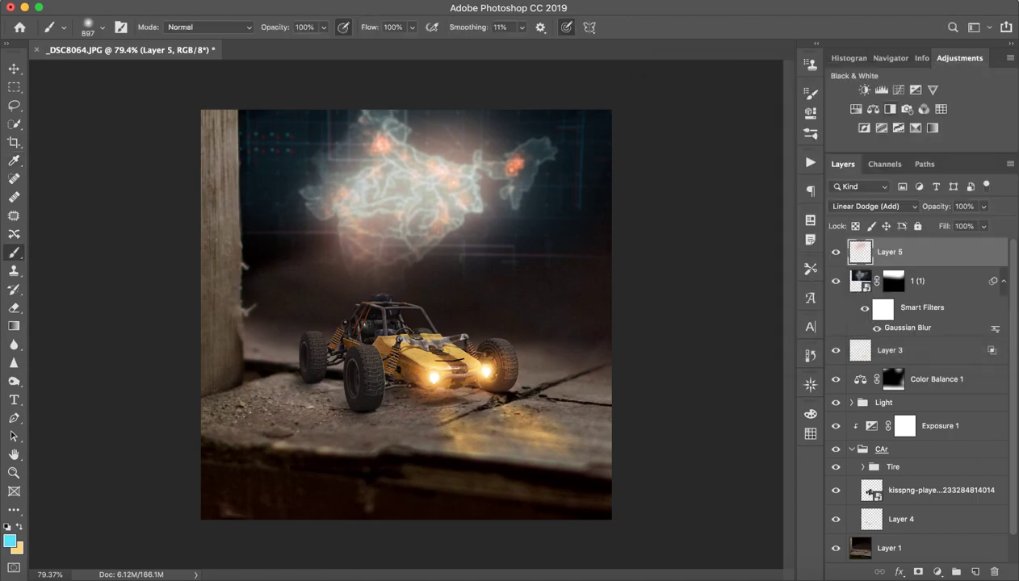
mouse_move(299, 169)
left_mouse_down()
mouse_move(575, 129)
mouse_move(398, 220)
left_mouse_up()
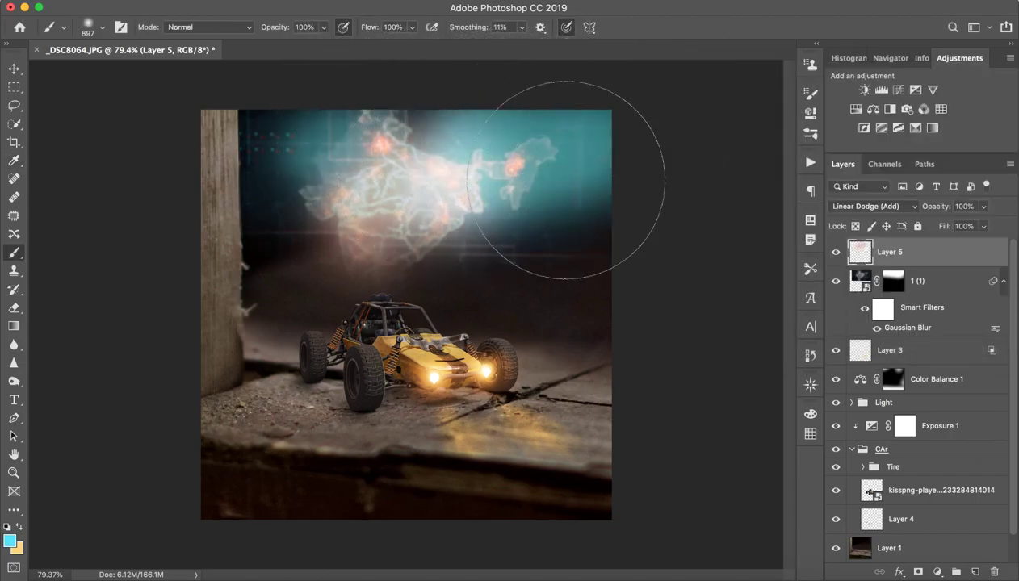
key("ctrl+z")
left_click_drag(293, 133, 355, 291)
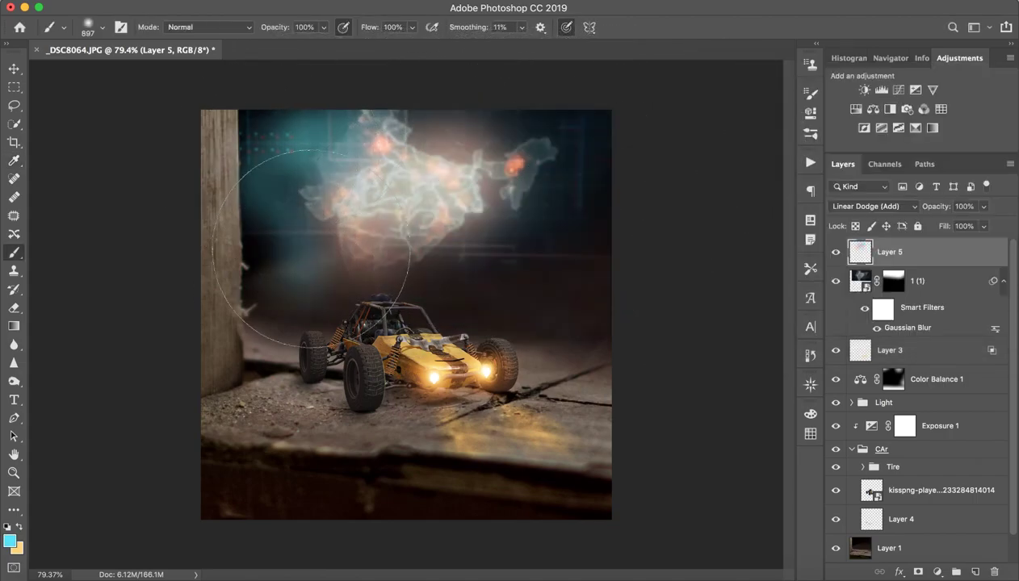
key("ctrl+z")
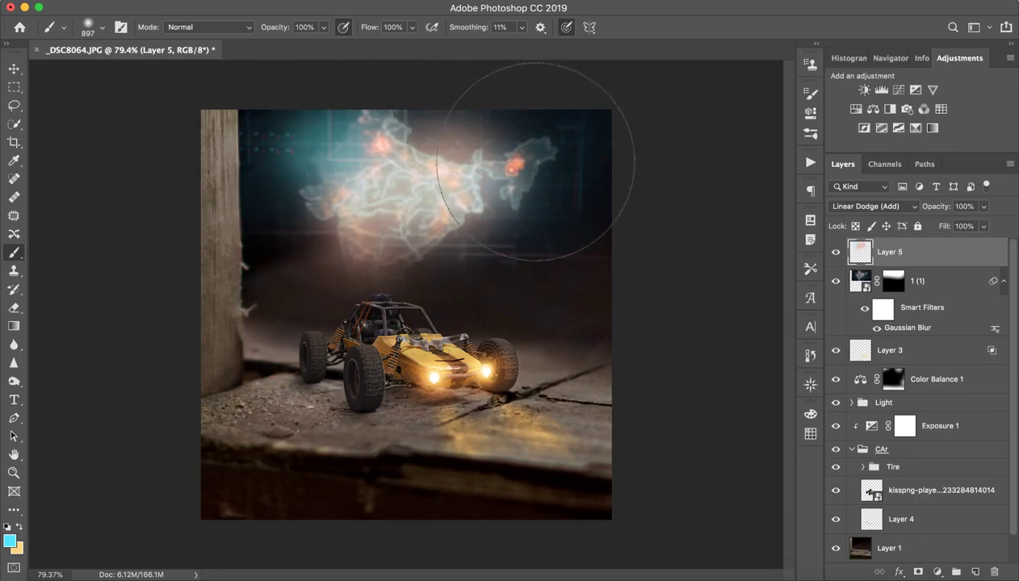
left_click(533, 162)
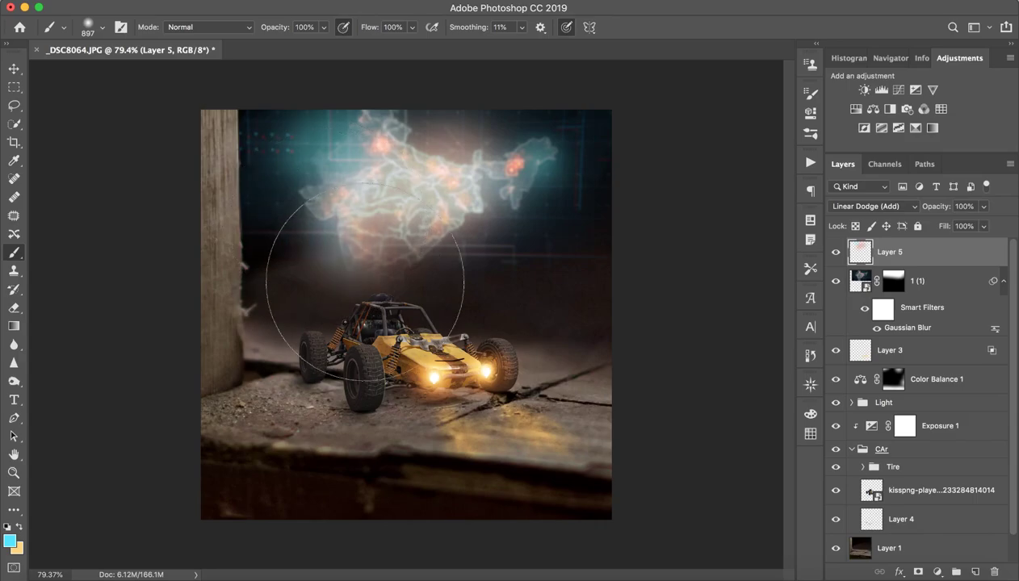
left_click(872, 206)
left_click(876, 206)
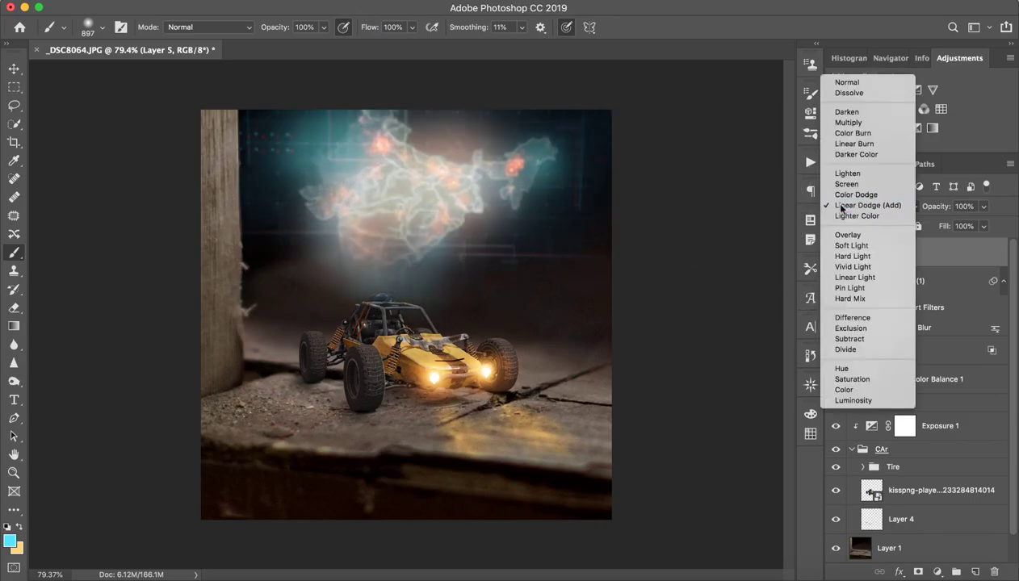
- Split Layer 5's Underlying Layer Blend If black slider to 0/89
double_click(955, 259)
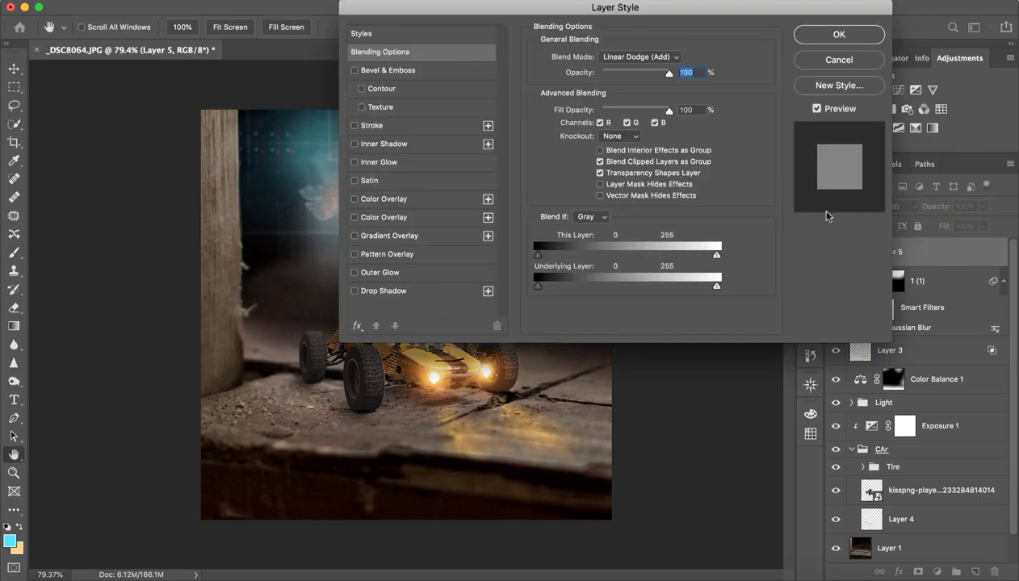
left_click(829, 62)
double_click(968, 259)
left_click_drag(537, 285, 601, 286)
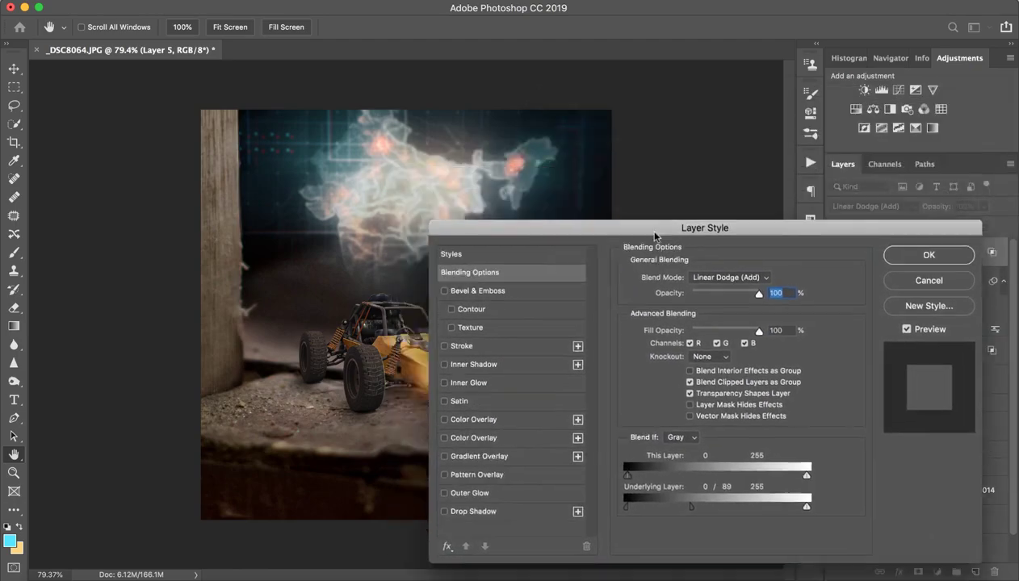
left_click_drag(546, 9, 426, 95)
left_click(718, 121)
- Zoom in close on the buggy's roll cage and return to the brush
key("z")
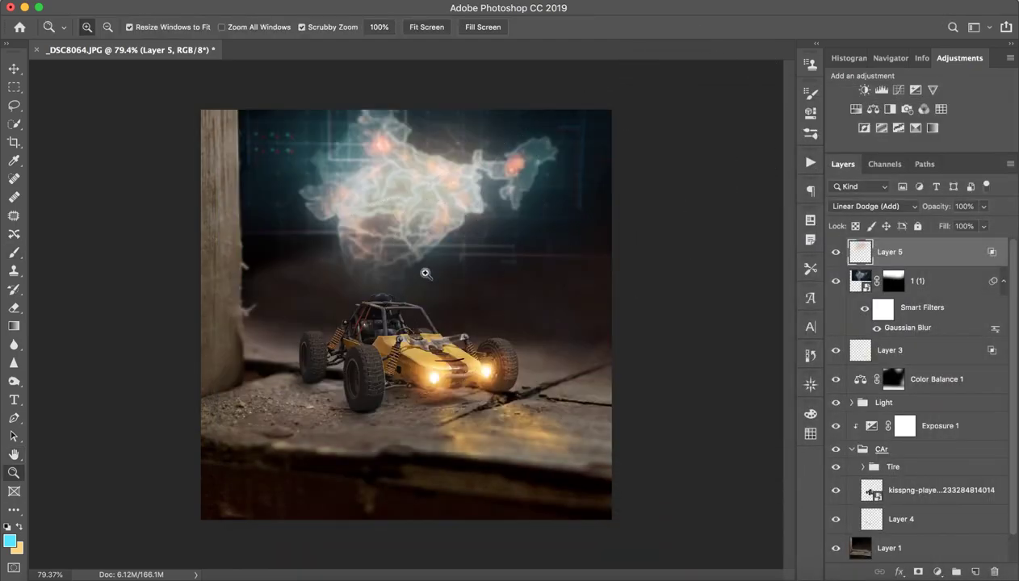
left_click_drag(320, 335, 425, 316)
scroll(425, 317, "down", 10)
scroll(326, 329, "up", 5)
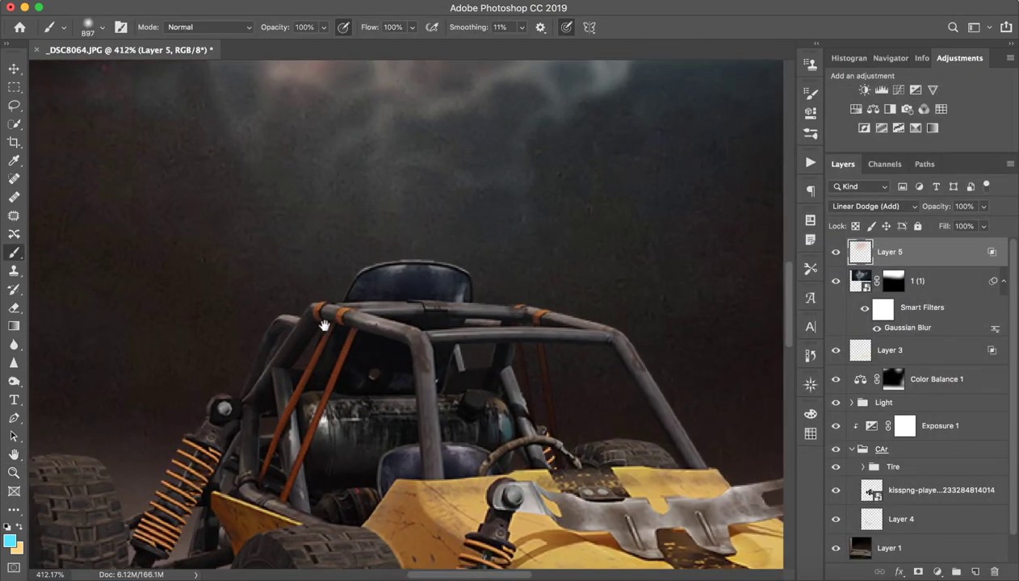
scroll(364, 347, "up", 5)
scroll(350, 349, "down", 1)
key("b")
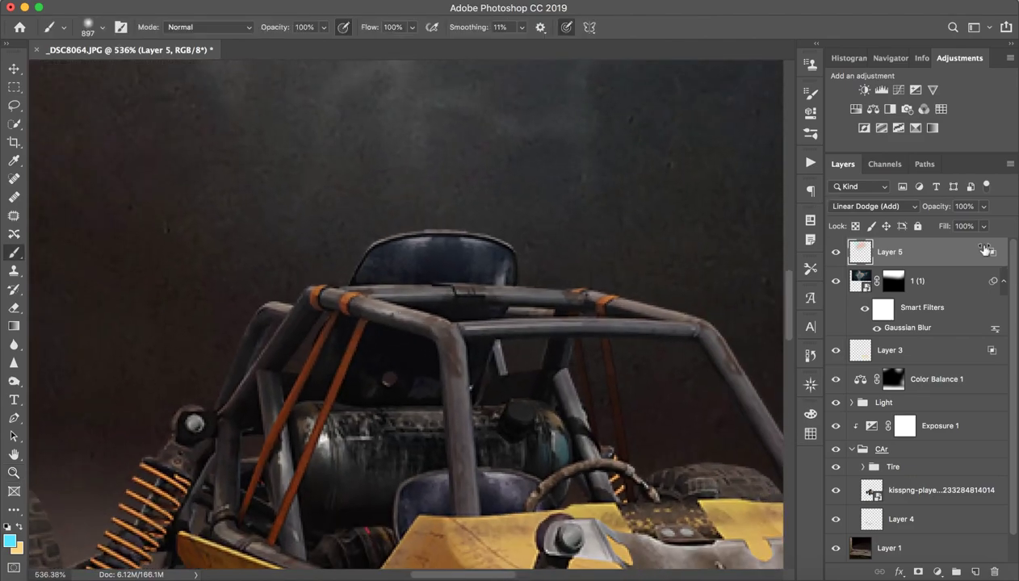
left_click(887, 110)
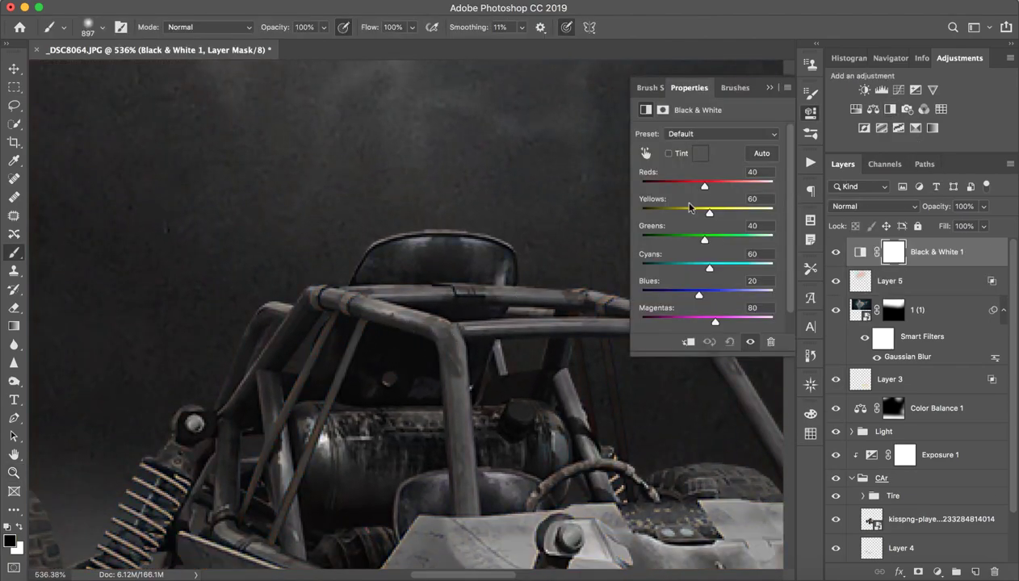
left_click_drag(707, 213, 679, 212)
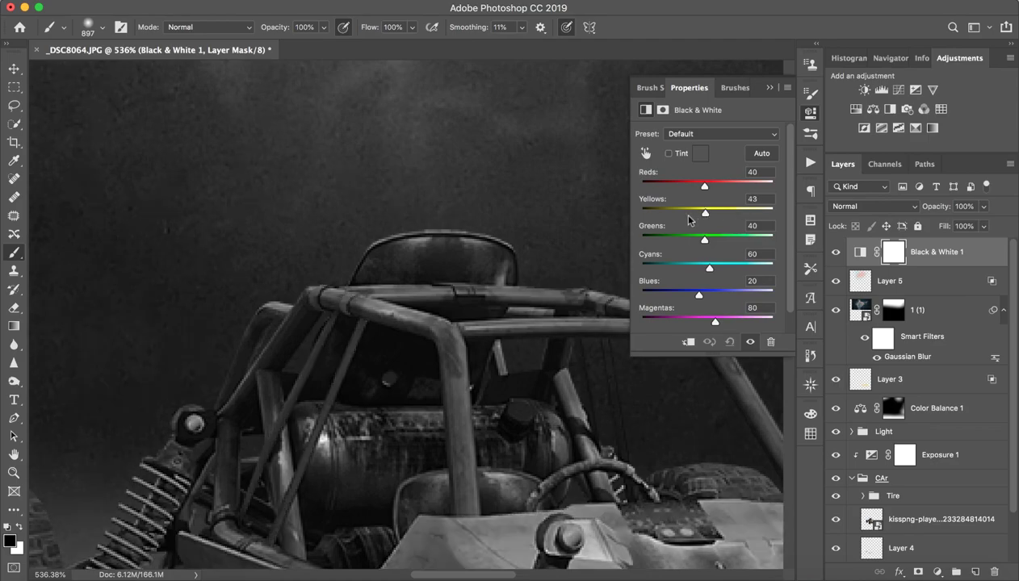
key("ctrl+z")
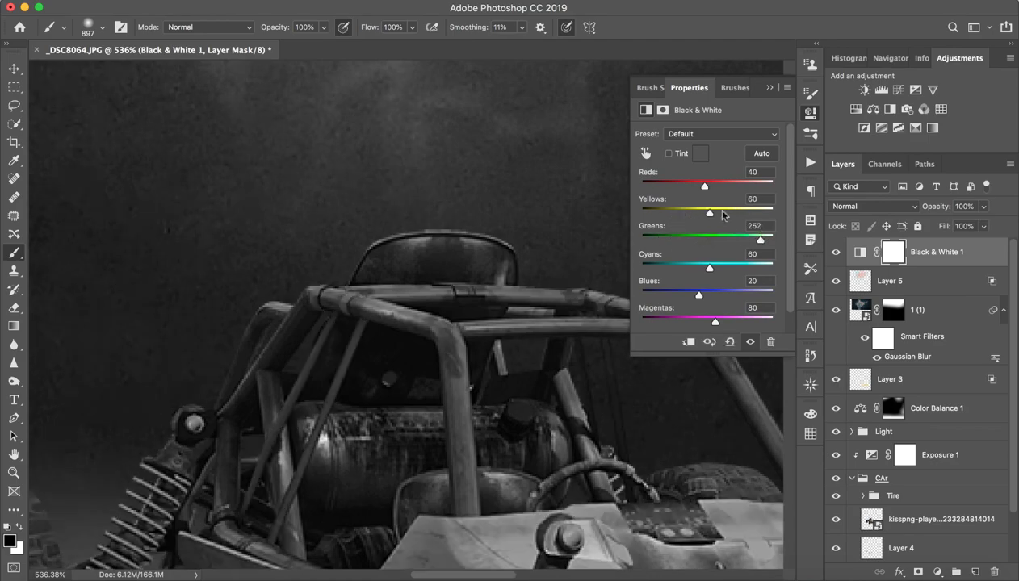
left_click_drag(703, 185, 643, 185)
left_click(721, 134)
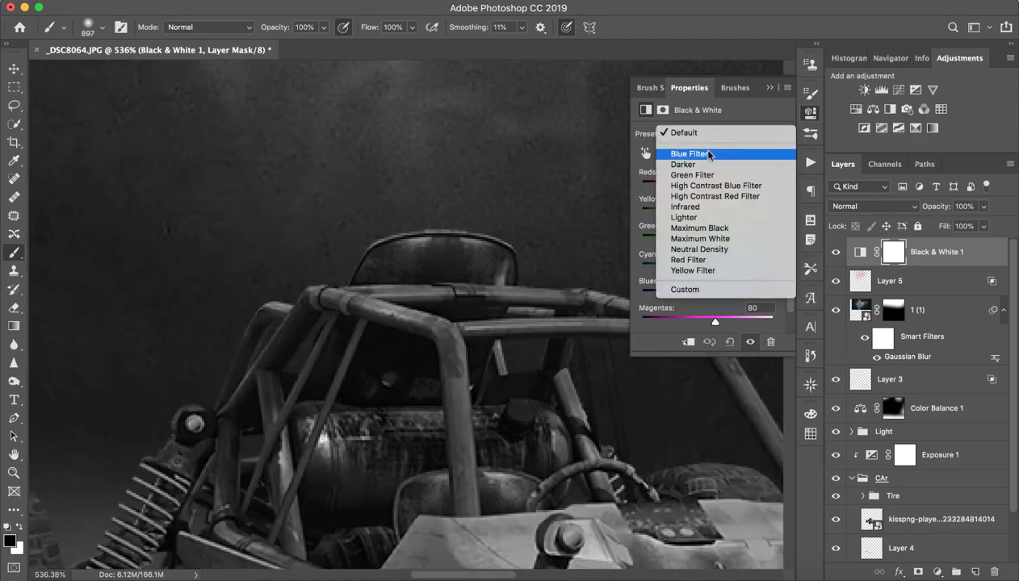
left_click(622, 270)
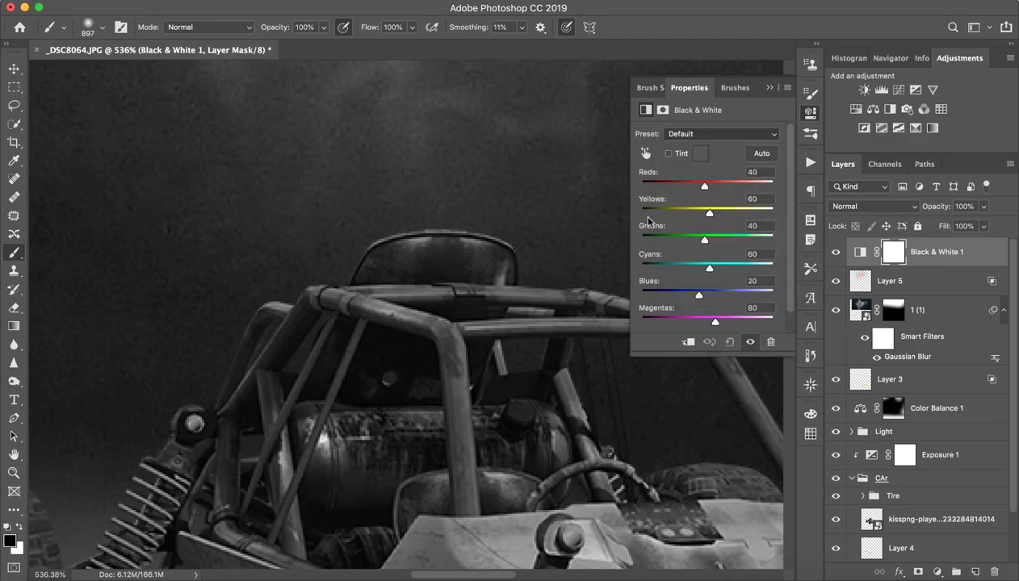
left_click(713, 134)
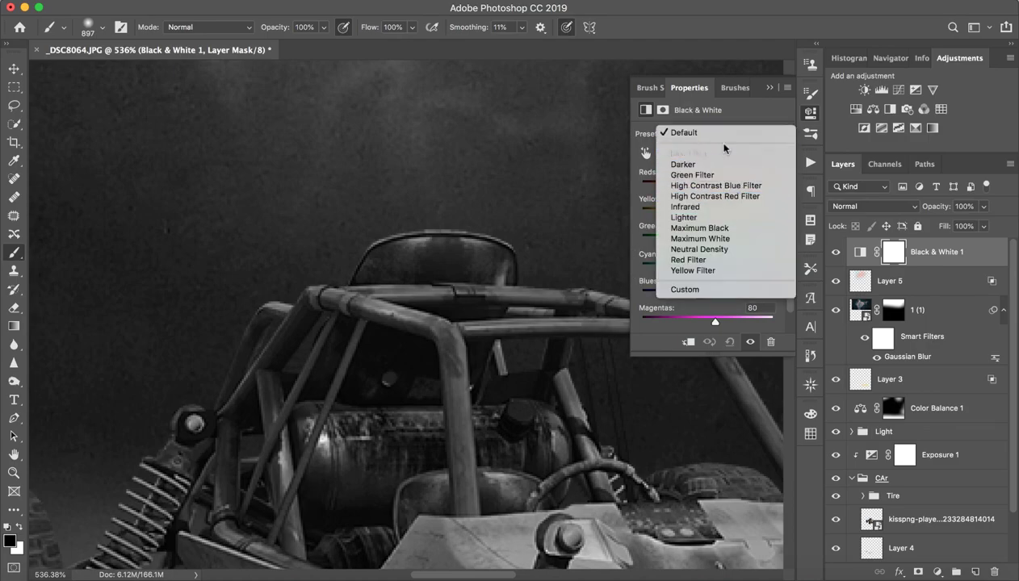
left_click(803, 184)
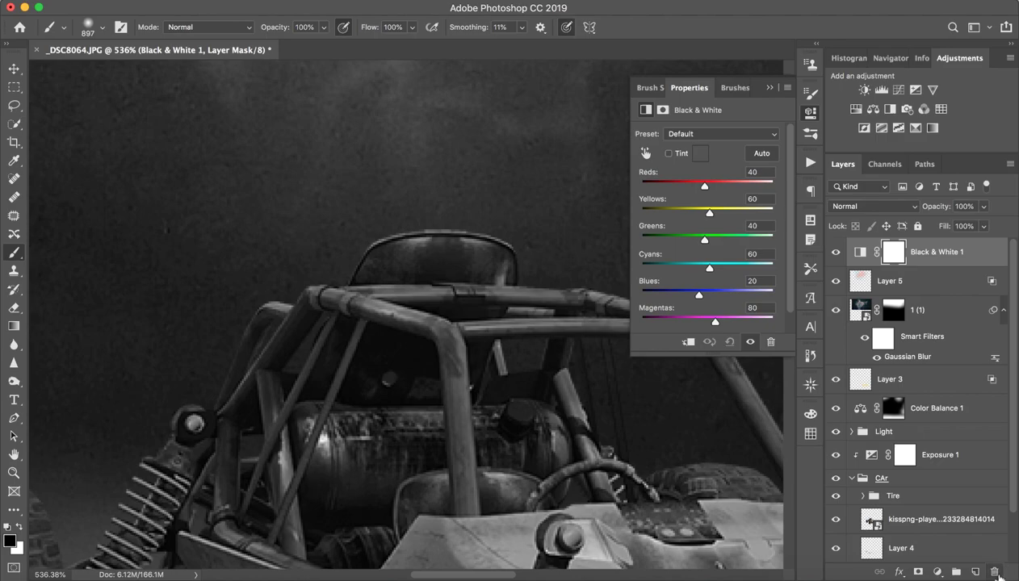
left_click(991, 570)
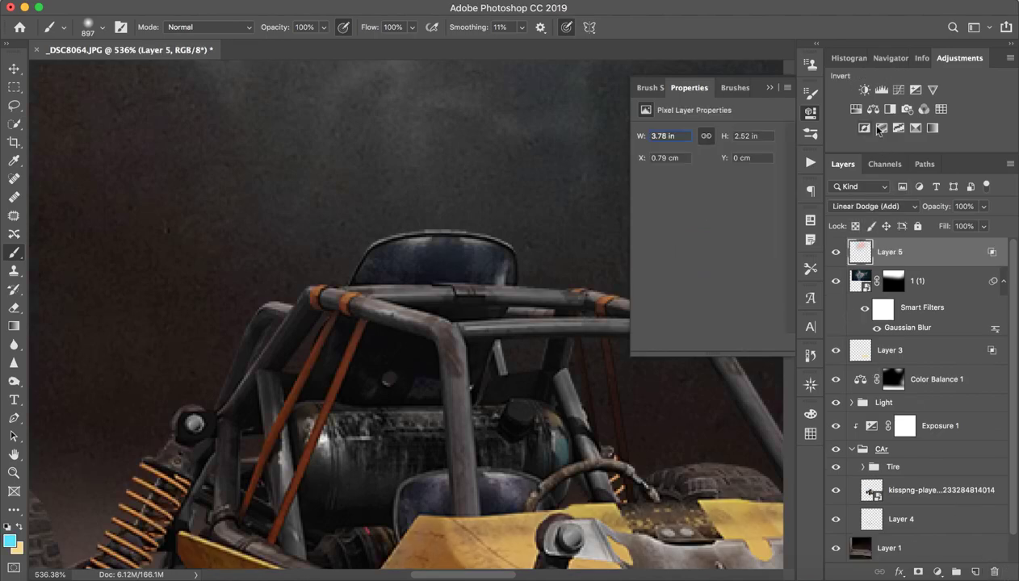
- Add Selective Color with Whites Black -68, plus a Black & White layer beneath it
left_click(913, 129)
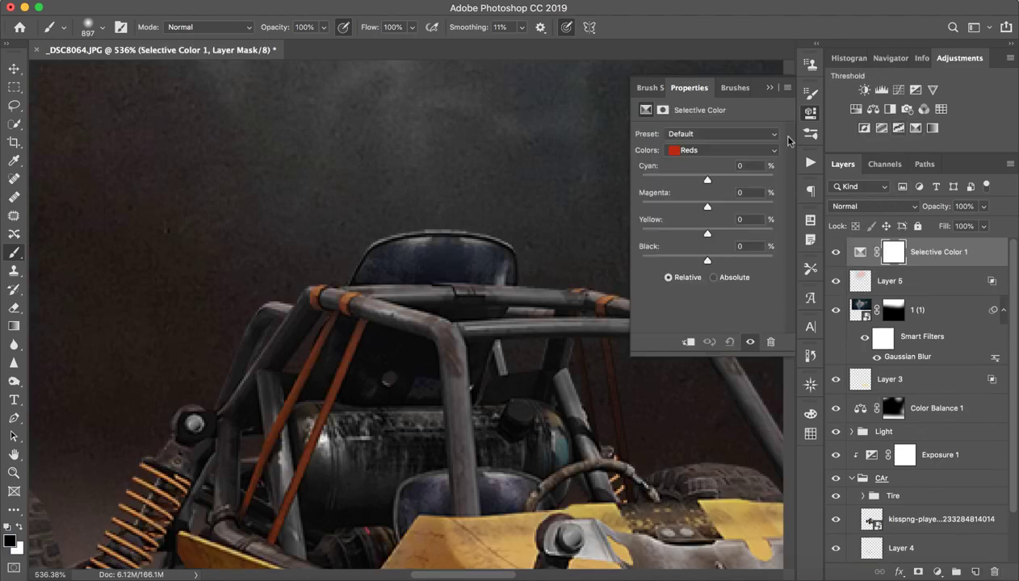
left_click(701, 151)
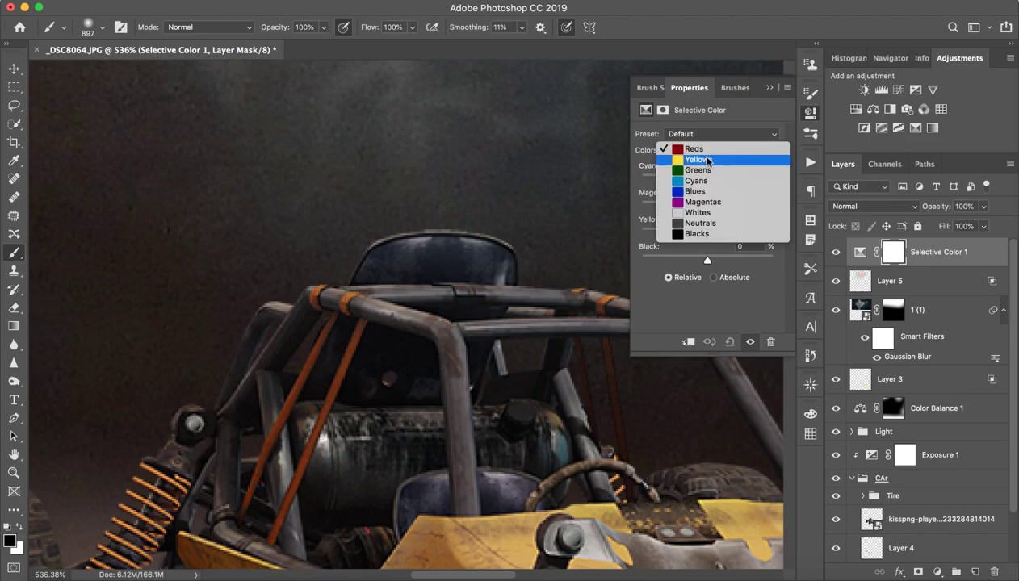
left_click(702, 212)
mouse_move(708, 260)
left_mouse_down()
mouse_move(698, 233)
mouse_move(708, 234)
mouse_move(642, 203)
mouse_move(707, 207)
mouse_move(641, 180)
mouse_move(707, 202)
mouse_move(638, 259)
mouse_move(755, 257)
mouse_move(662, 258)
left_mouse_up()
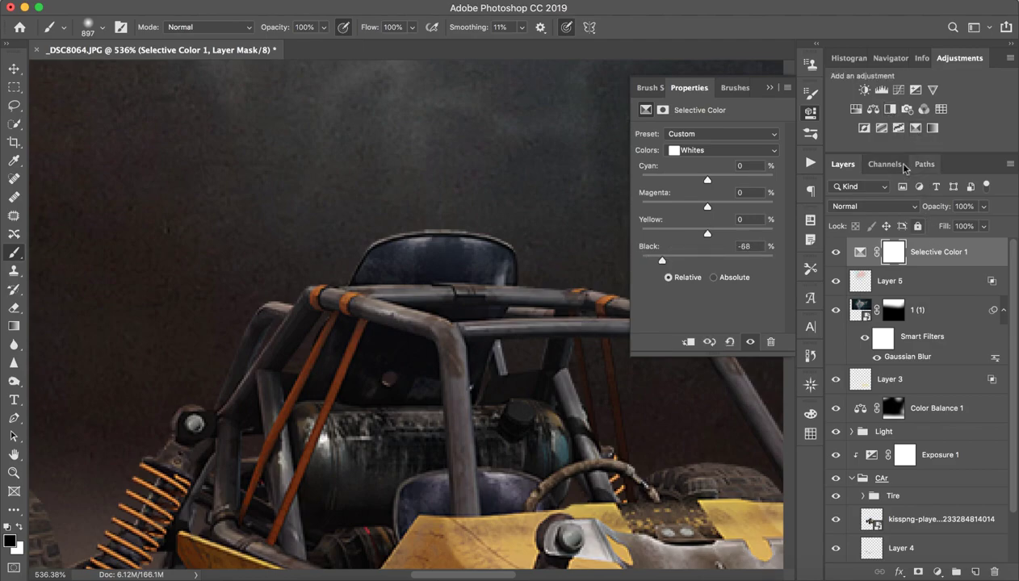
left_click(888, 107)
left_click_drag(929, 254, 906, 297)
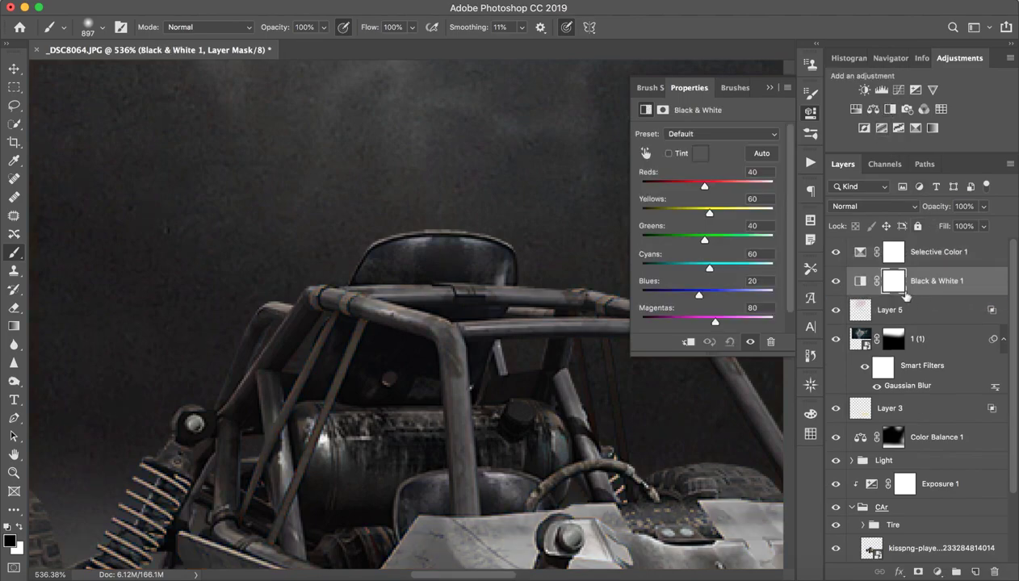
- Test the Selective Color Whites Black slider at -100, then +98
left_click(914, 257)
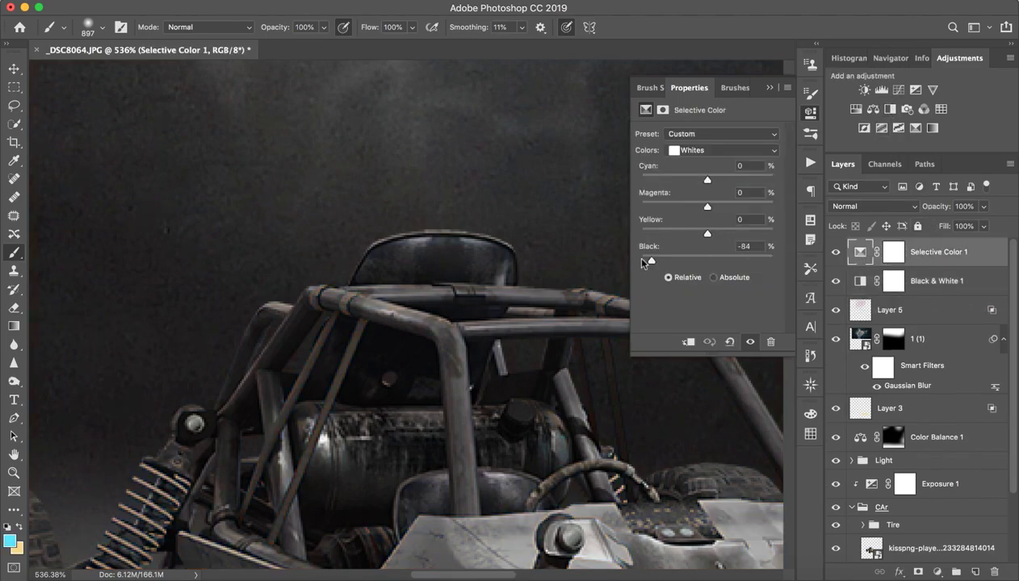
left_click_drag(642, 262, 636, 262)
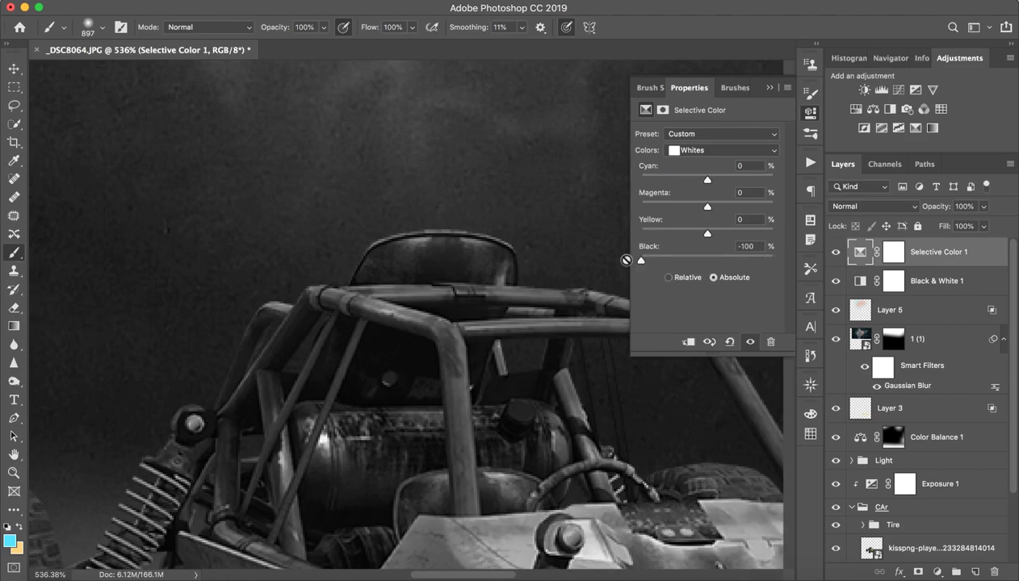
scroll(626, 260, "down", 2)
scroll(621, 267, "down", 2)
scroll(613, 283, "down", 2)
scroll(607, 299, "down", 1)
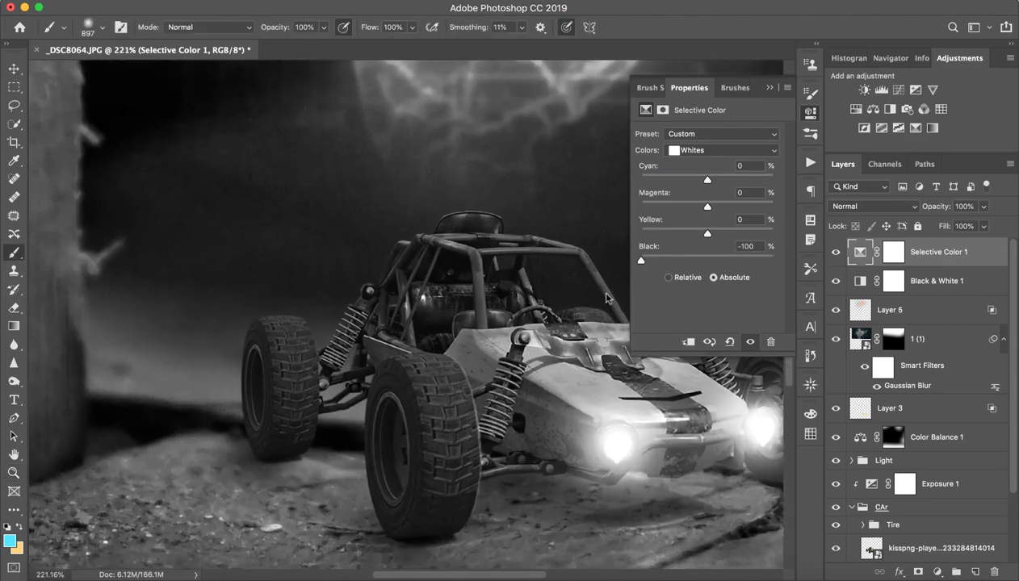
mouse_move(643, 260)
left_mouse_down()
mouse_move(772, 260)
mouse_move(801, 242)
mouse_move(633, 258)
left_mouse_up()
- Delete both the Selective Color 1 and Black & White 1 layers
left_click(770, 88)
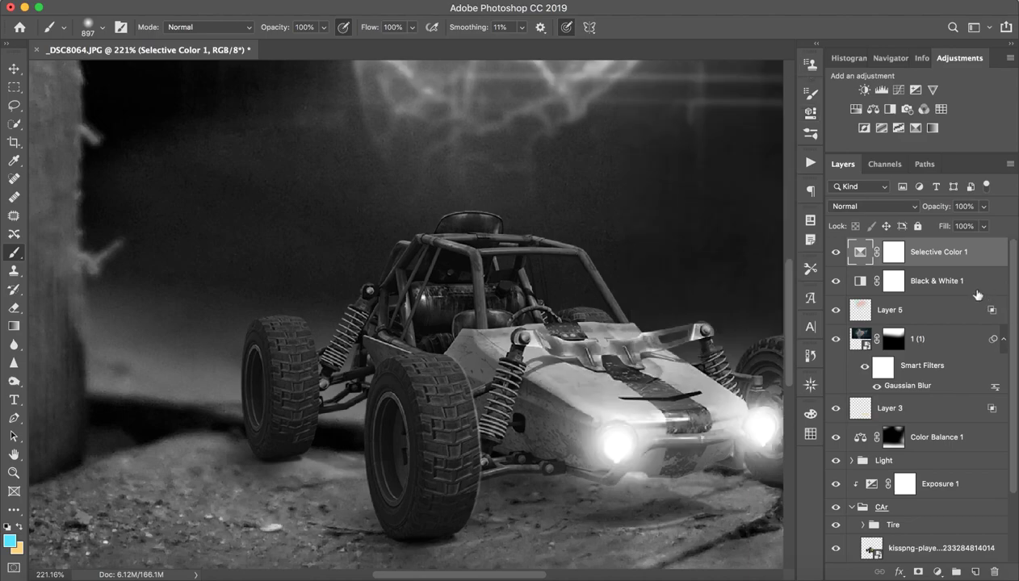
left_click(977, 282, "shift")
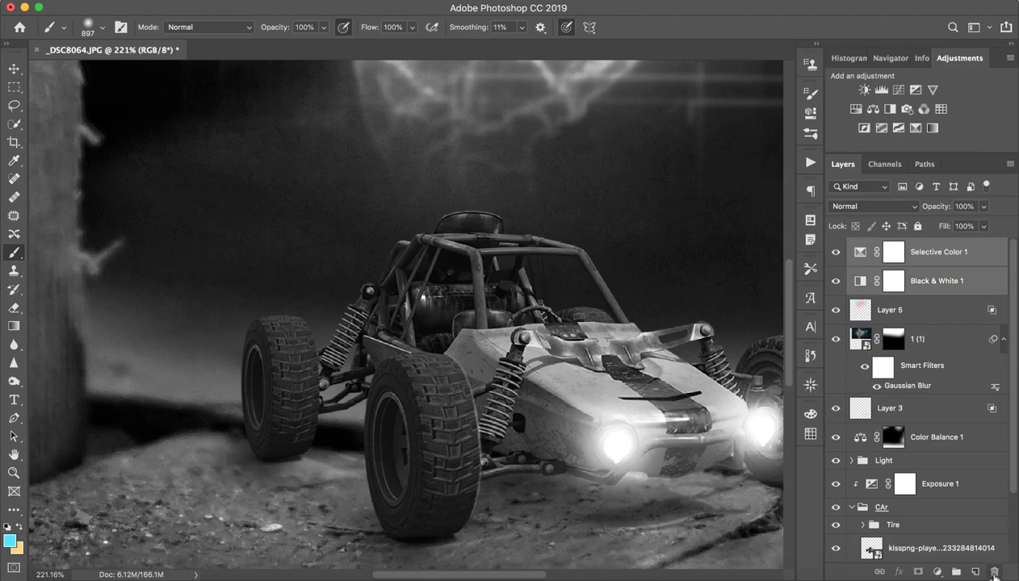
left_click(994, 573)
- Create the new Layer 6 and test the brush, sizing it to about 143 px
key("z")
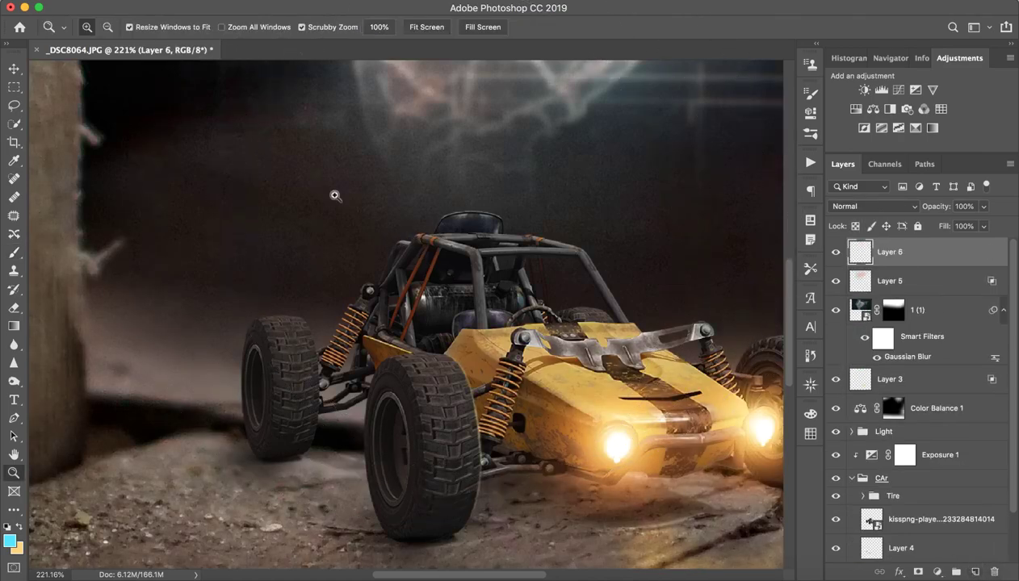
key("b")
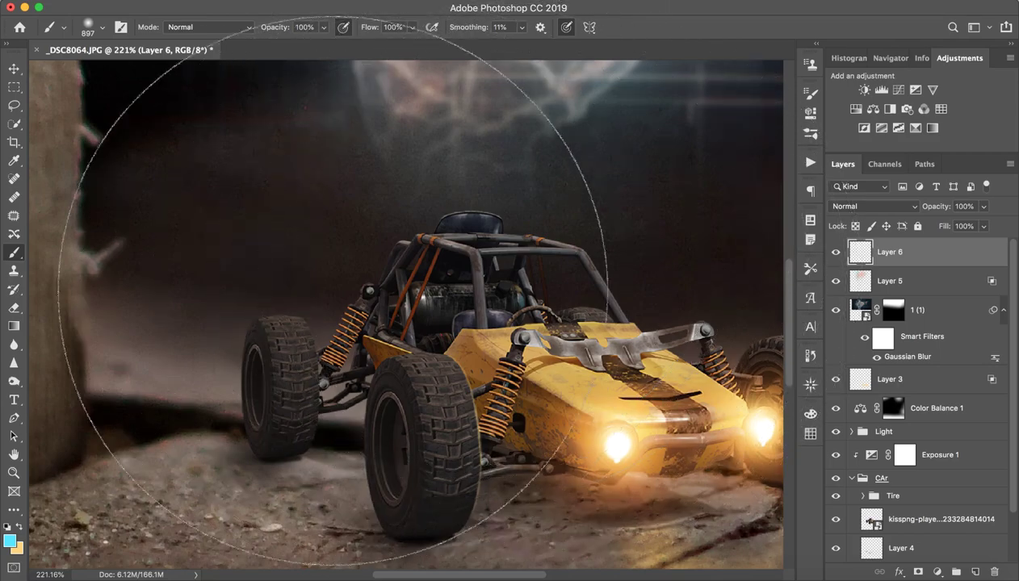
left_click_drag(456, 299, 341, 262)
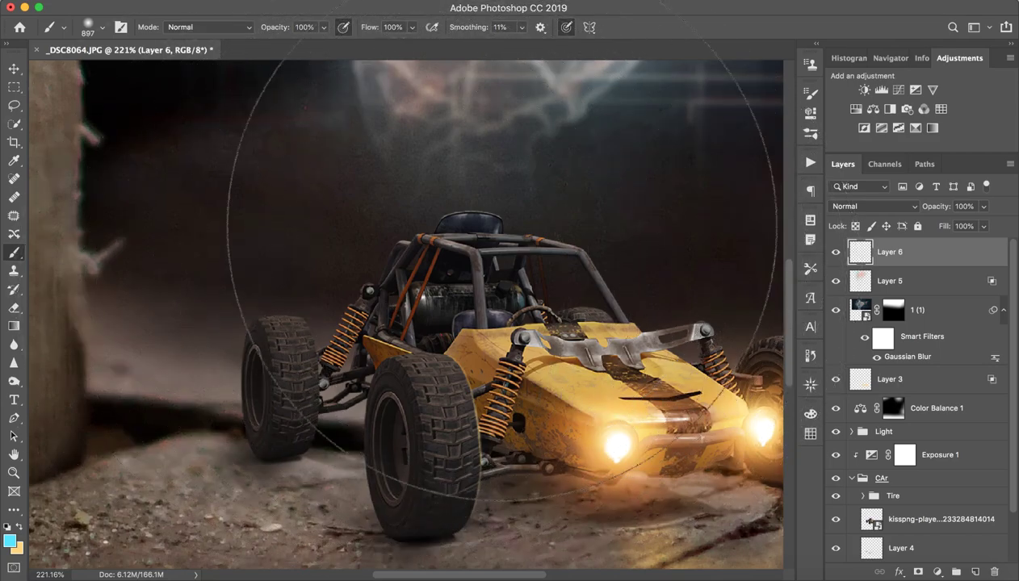
left_click(409, 226)
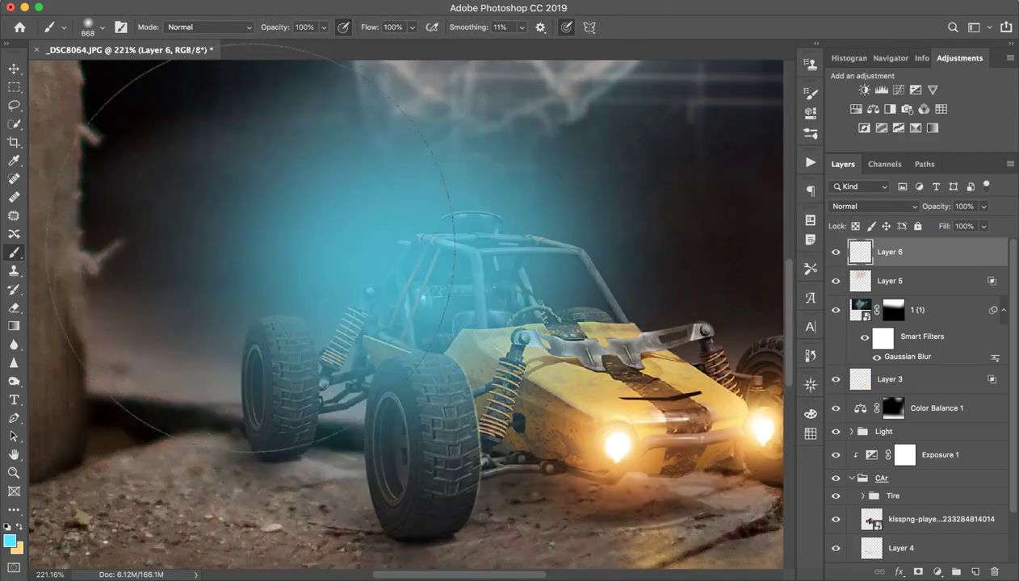
key("ctrl+z")
left_click_drag(605, 262, 181, 255)
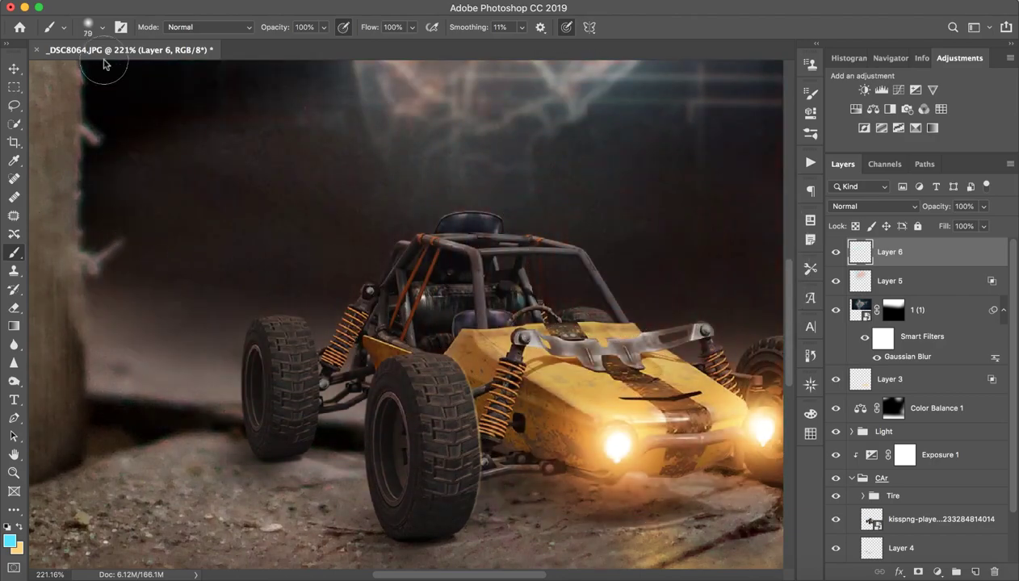
- Choose the Hard Round Pressure Size brush preset and zoom in on the buggy
left_click(102, 29)
left_click(353, 181)
key("Return")
key("z")
left_click(414, 266)
- Resize the brush to about 8 px and compare a test stroke on the roll cage
key("b")
left_click_drag(540, 273, 362, 256)
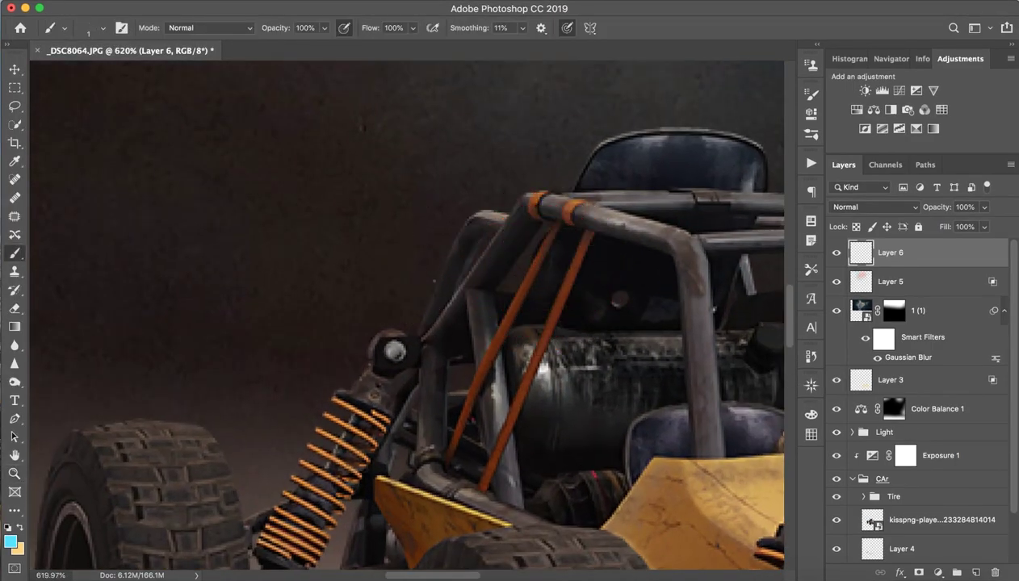
left_click_drag(427, 269, 436, 270)
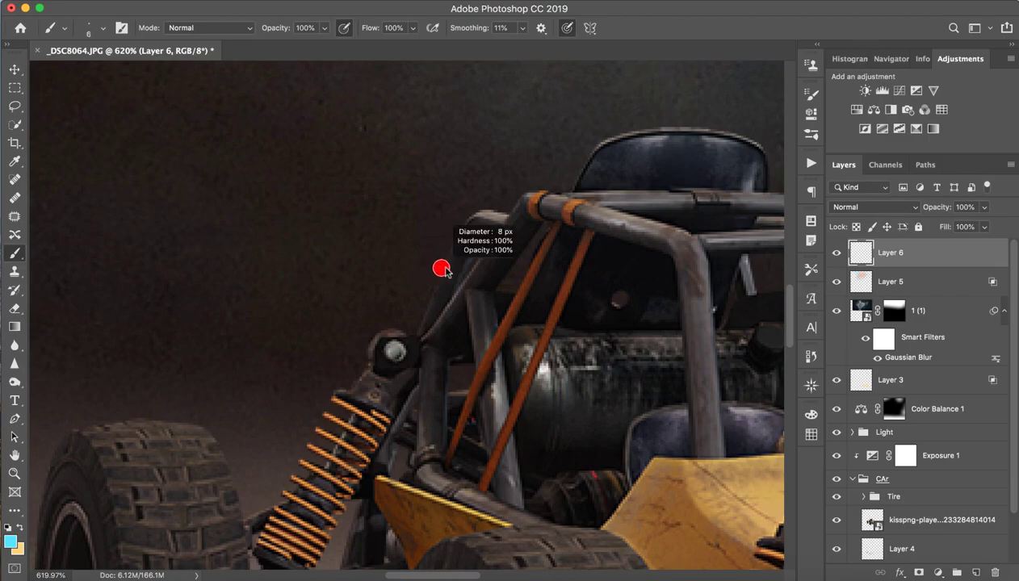
key("ctrl+shift+z")
key("ctrl+z")
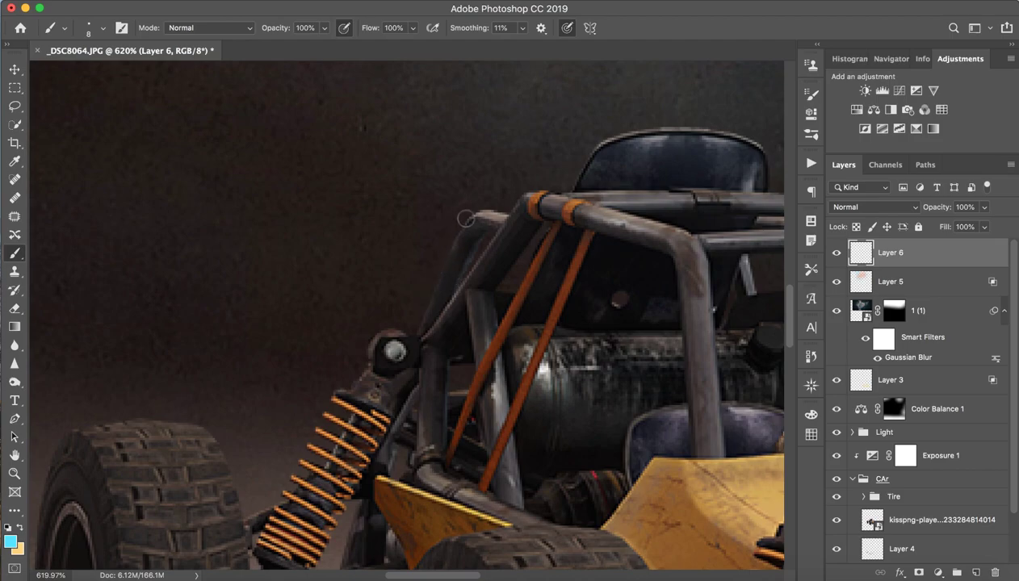
key("ctrl+shift+z")
key("ctrl+z")
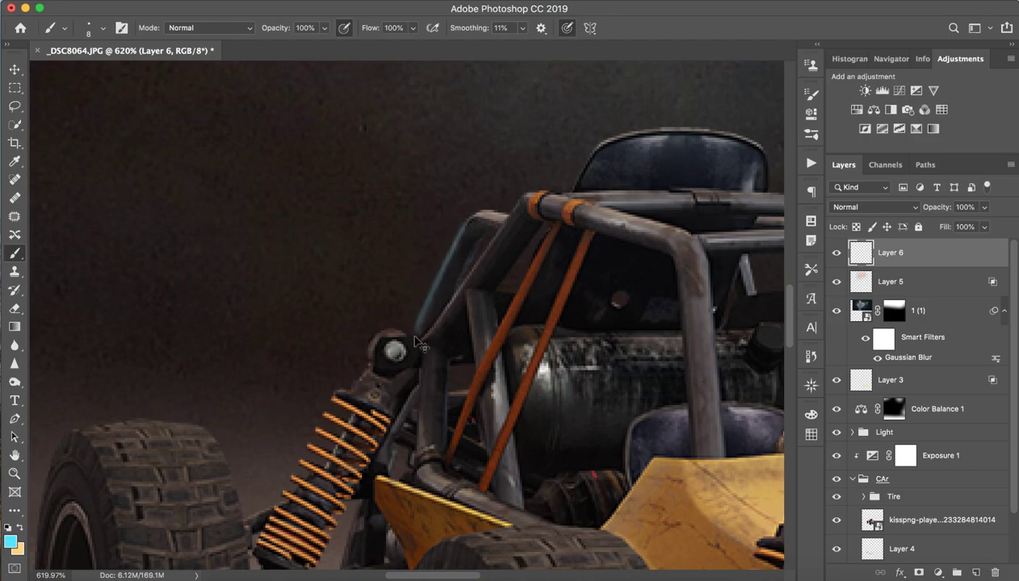
- Set the foreground colour to pale blue #caf2ff
left_click(10, 541)
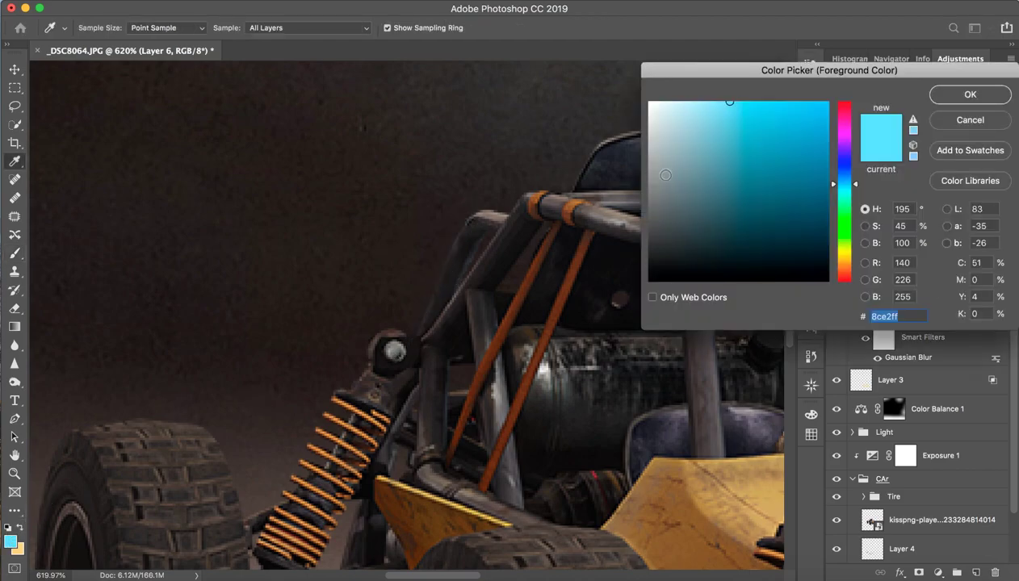
left_click_drag(723, 109, 695, 103)
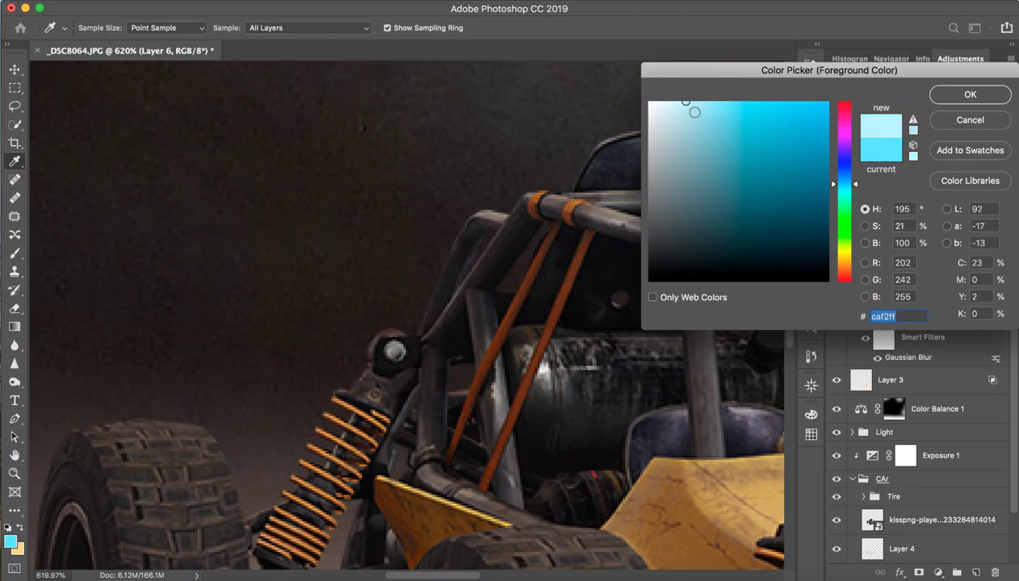
left_click(948, 99)
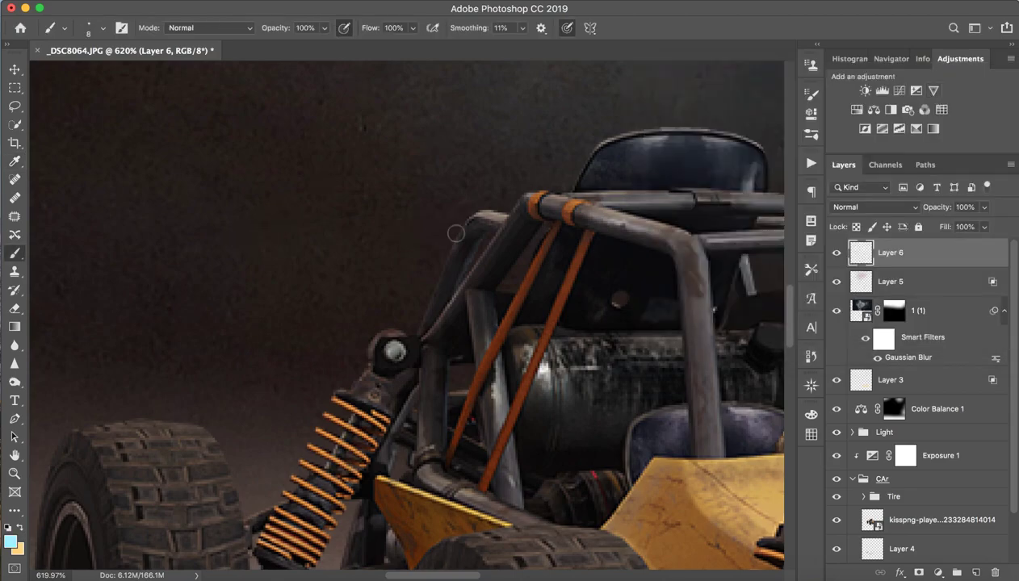
- Set a 5 px brush and paint a light-blue rim along the roll cage's left edge
left_click_drag(471, 233, 463, 234)
left_click_drag(469, 218, 428, 319)
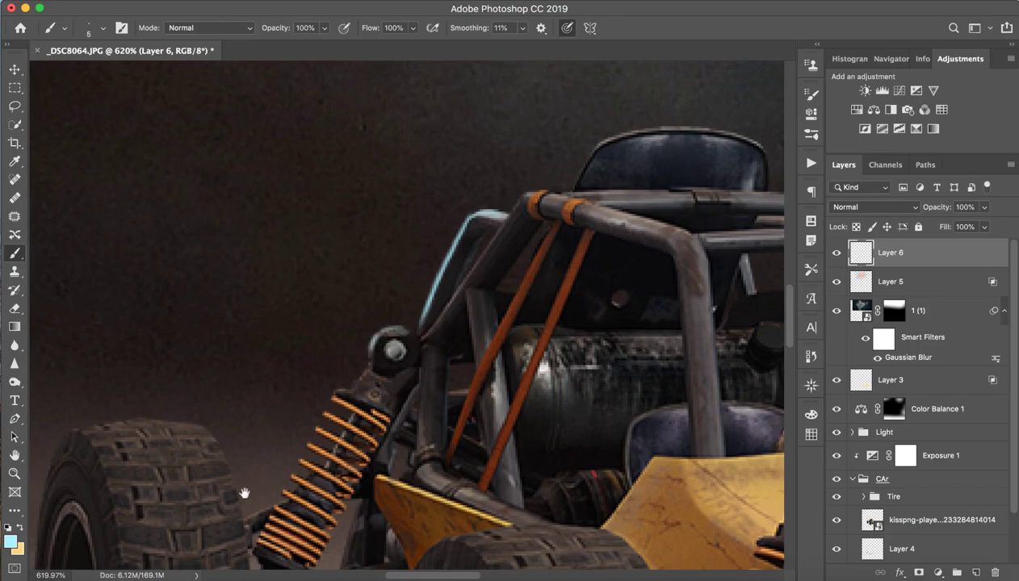
scroll(365, 429, "left", 4)
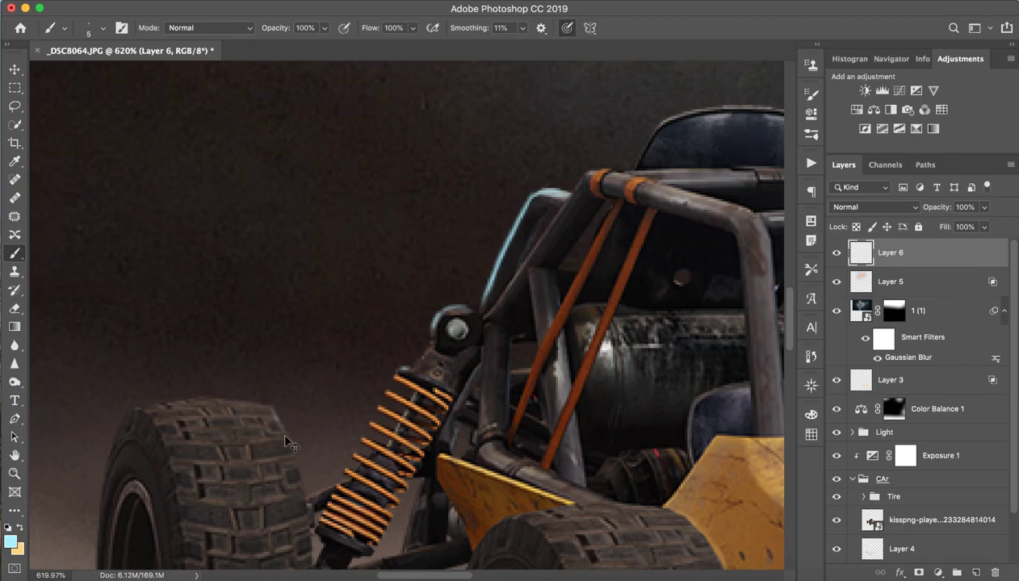
- Paint light-blue highlights down the front tyre's right edge and along its top edge
left_click_drag(270, 410, 297, 484)
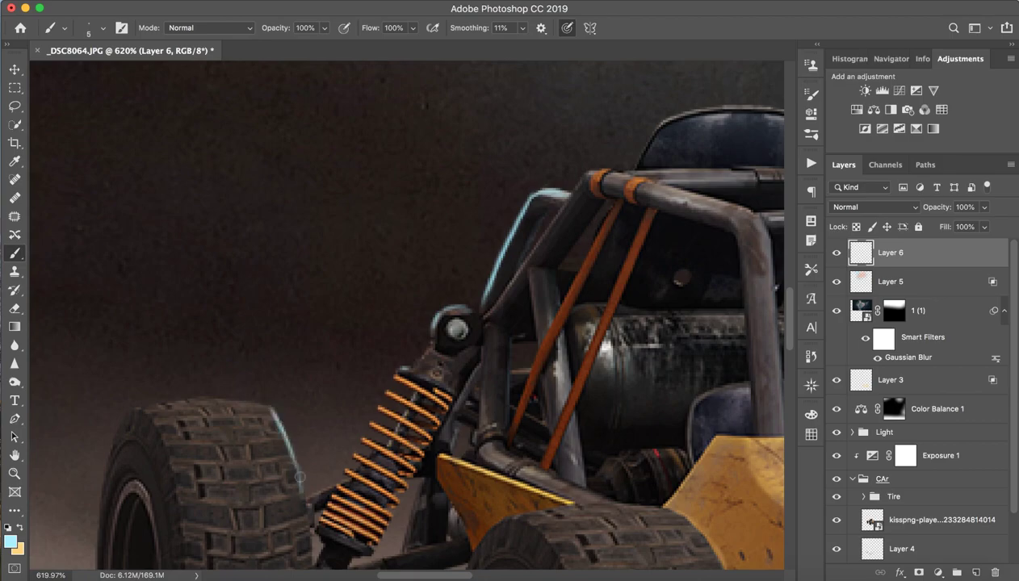
key("z")
mouse_move(424, 474)
left_mouse_down()
mouse_move(381, 449)
mouse_move(466, 455)
left_mouse_up()
key("b")
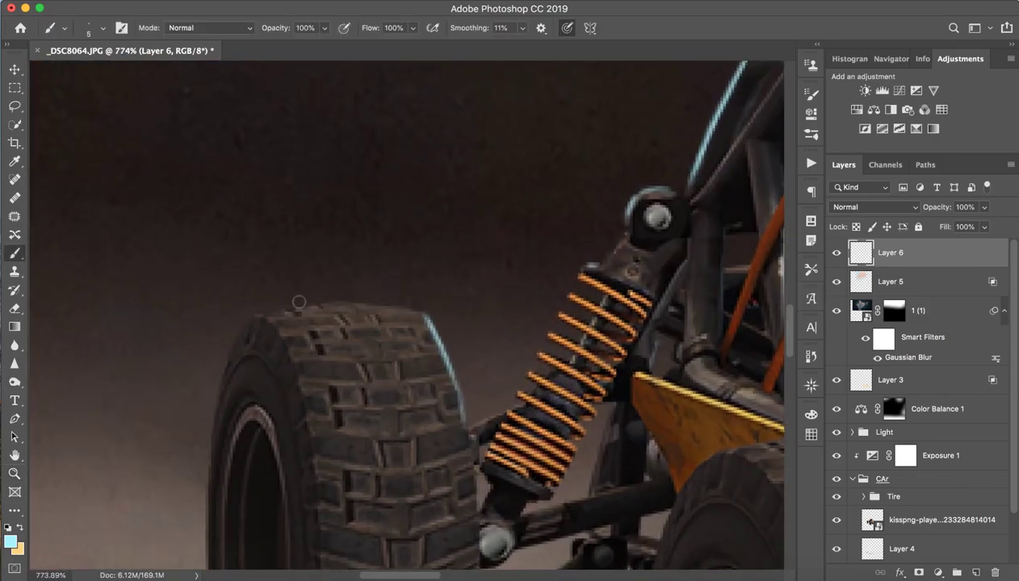
left_click_drag(256, 315, 418, 312)
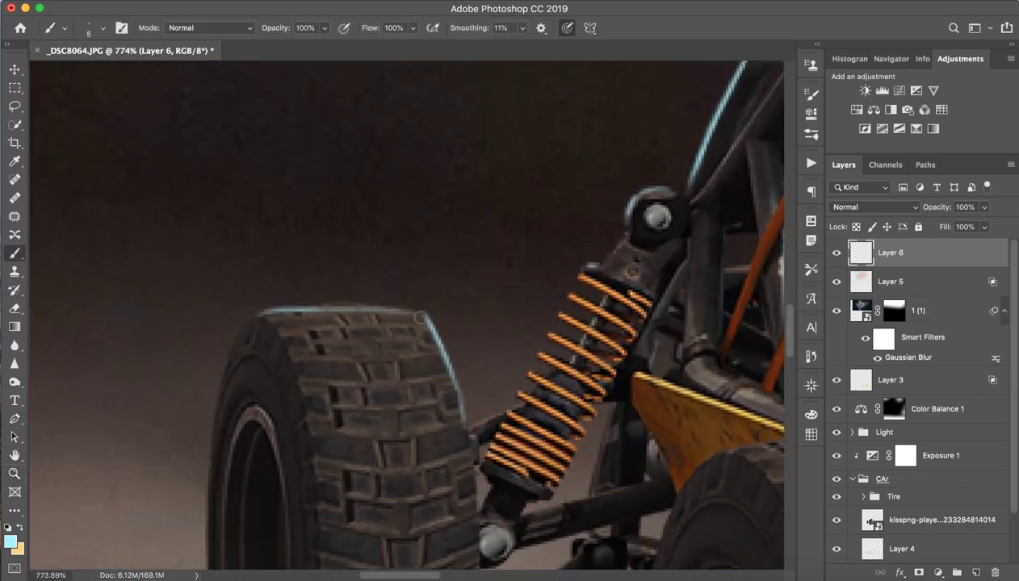
mouse_move(252, 314)
left_mouse_down()
mouse_move(420, 317)
mouse_move(370, 303)
left_mouse_up()
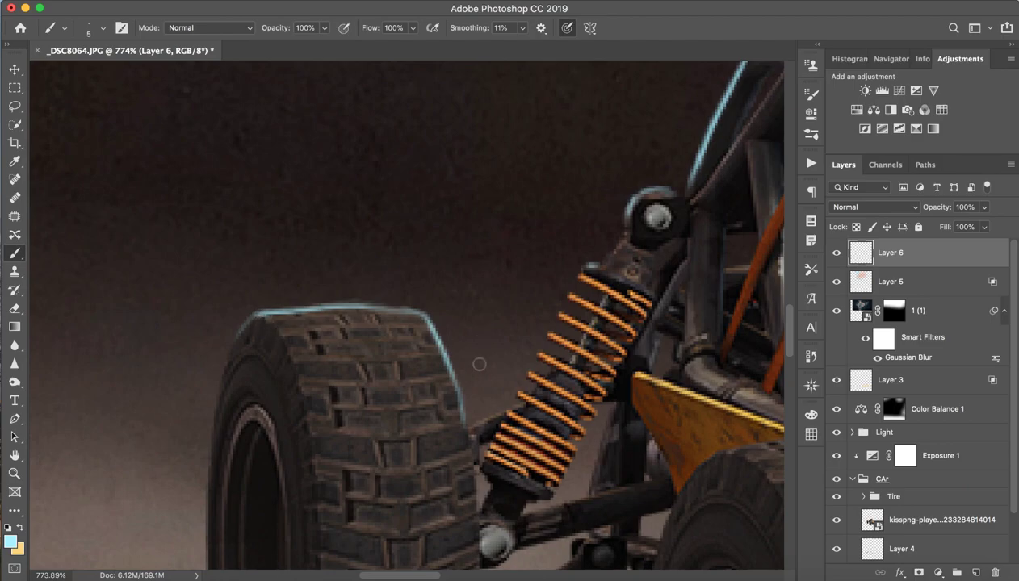
- Add faint light-blue highlights beside the shock spring and on an upper coil
left_click_drag(479, 364, 348, 346)
left_click_drag(347, 412, 384, 397)
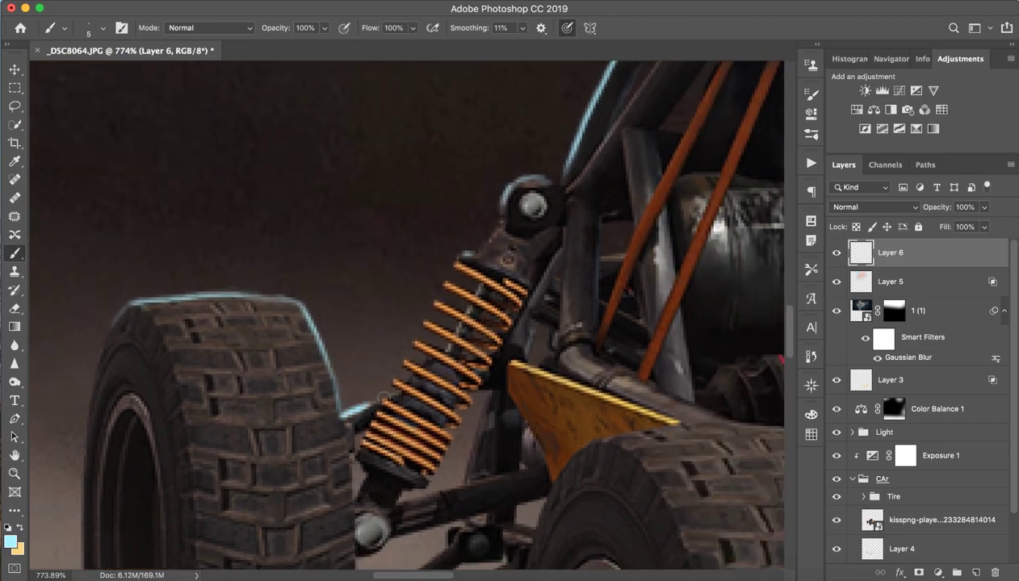
key("ctrl+z")
left_click_drag(389, 389, 345, 417)
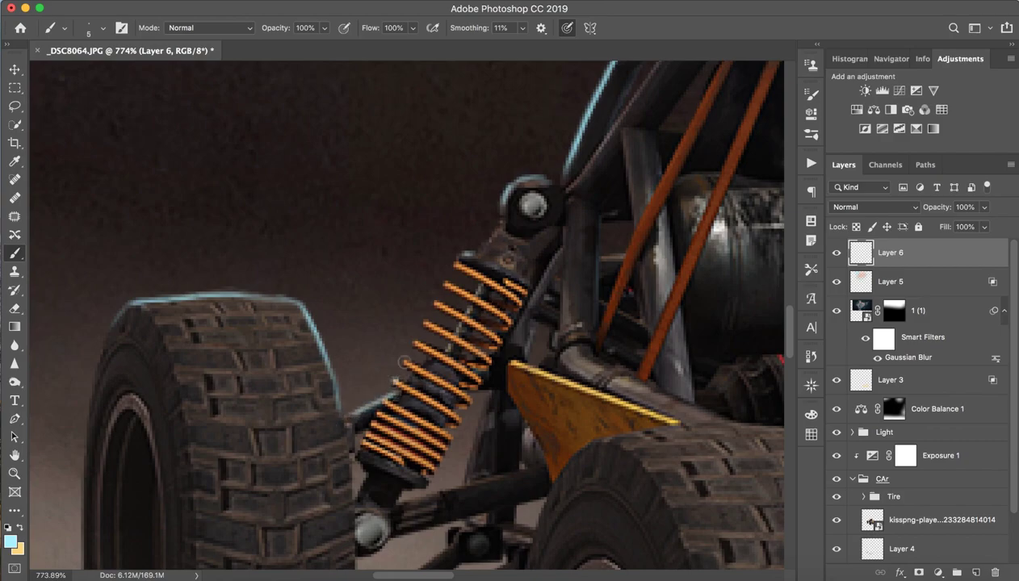
left_click_drag(399, 358, 411, 361)
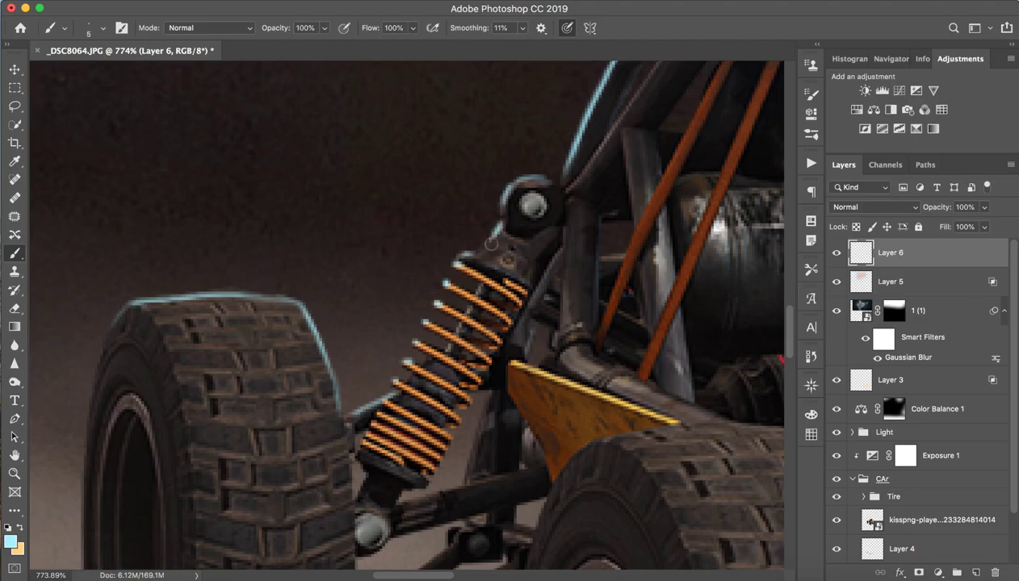
left_click_drag(487, 233, 364, 234)
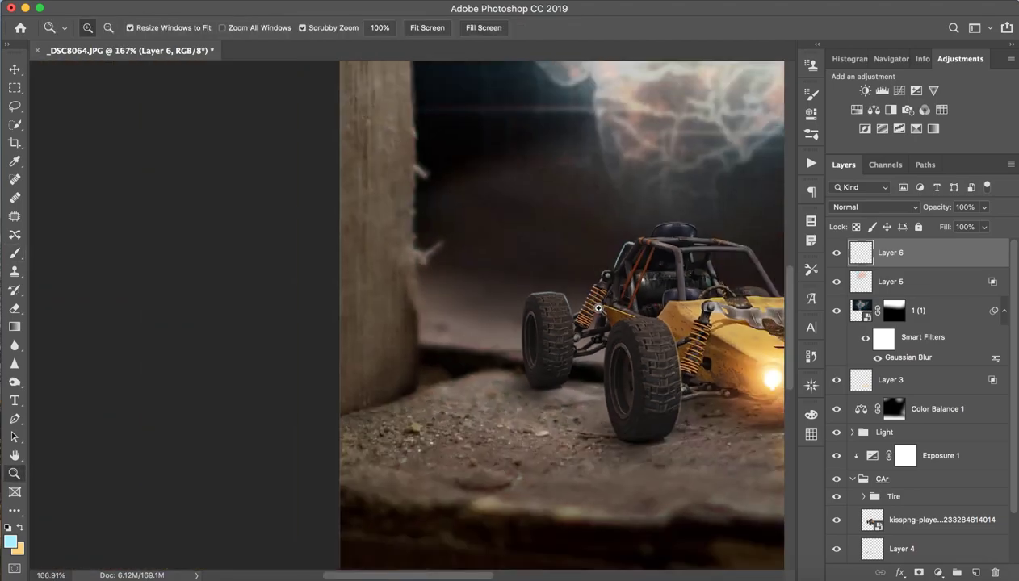
- Zoom in on the roll cage and dismiss the system monitor overlay covering the canvas
left_click_drag(694, 307, 596, 306)
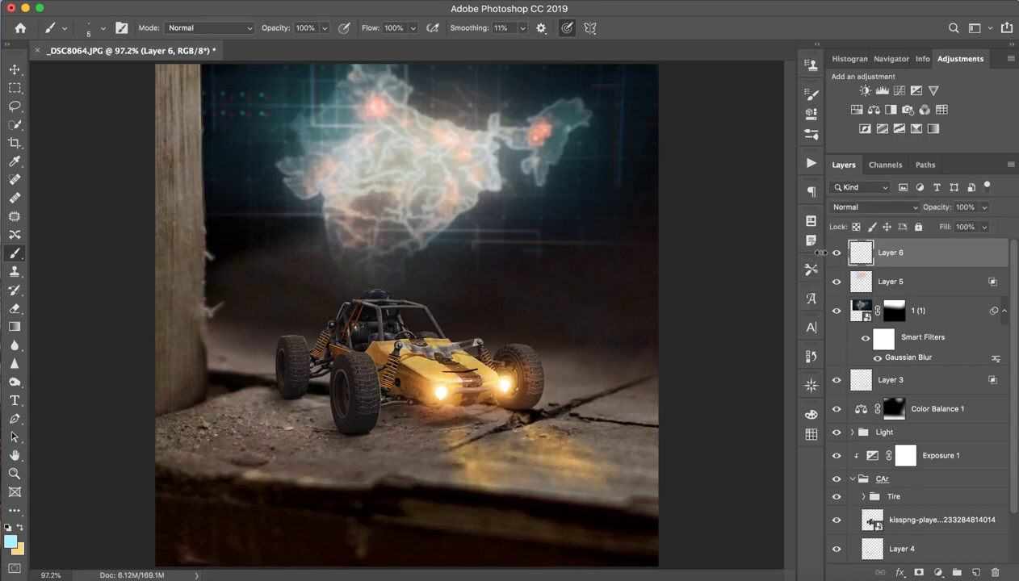
mouse_move(337, 276)
left_mouse_down()
mouse_move(442, 287)
mouse_move(410, 298)
mouse_move(420, 287)
left_mouse_up()
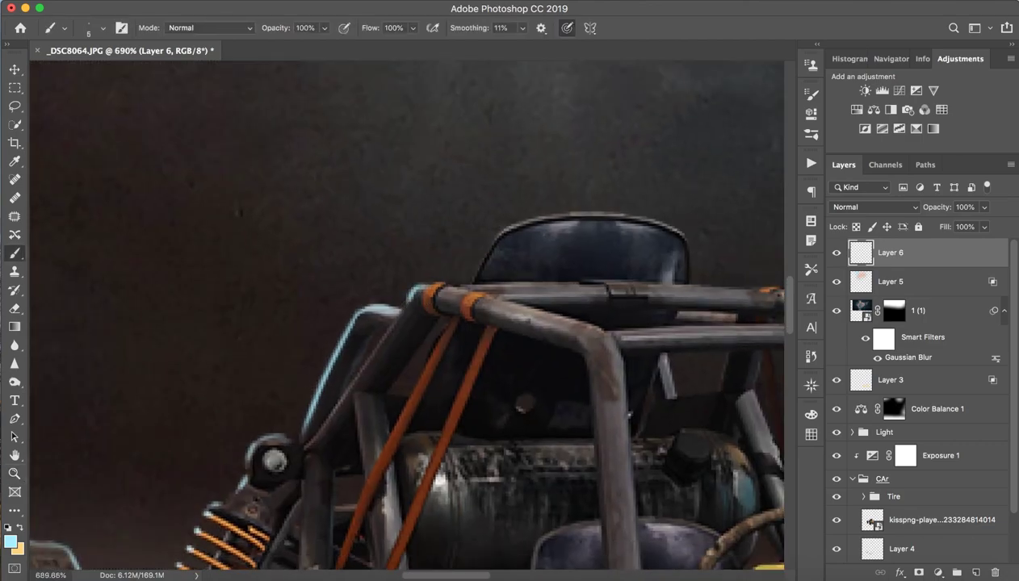
left_click(703, 2)
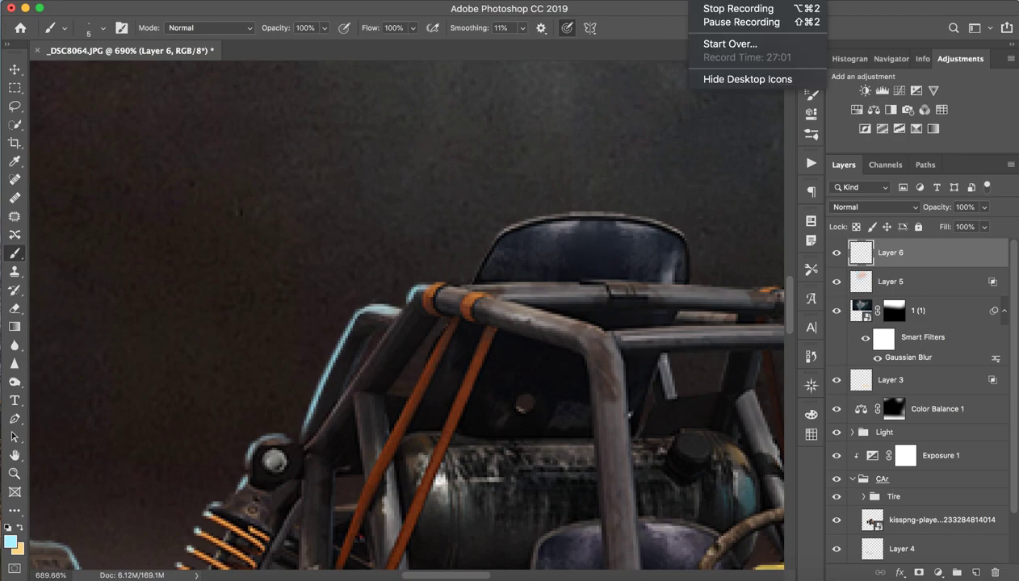
left_click(828, 8)
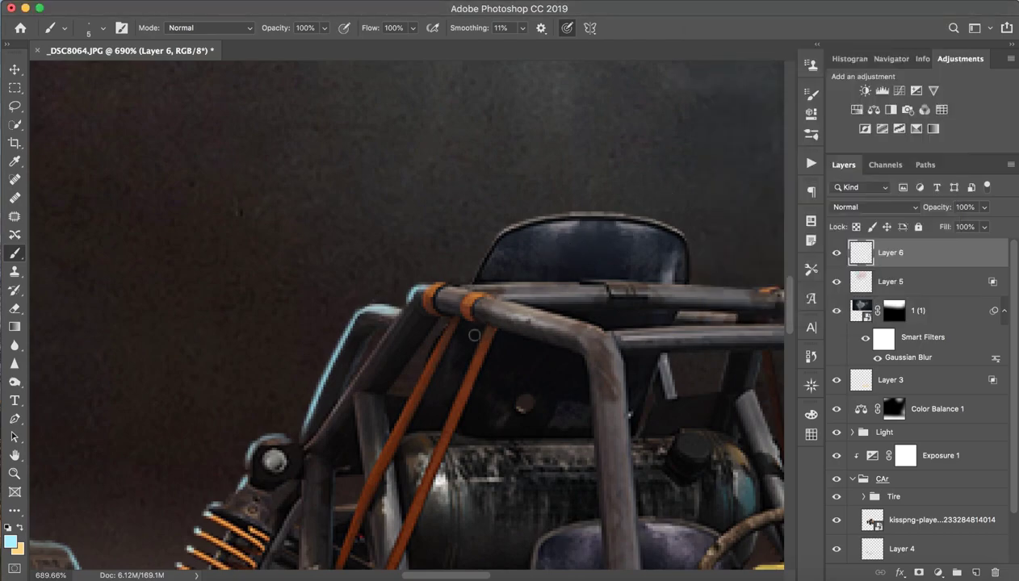
left_click(468, 302)
left_click(703, 3)
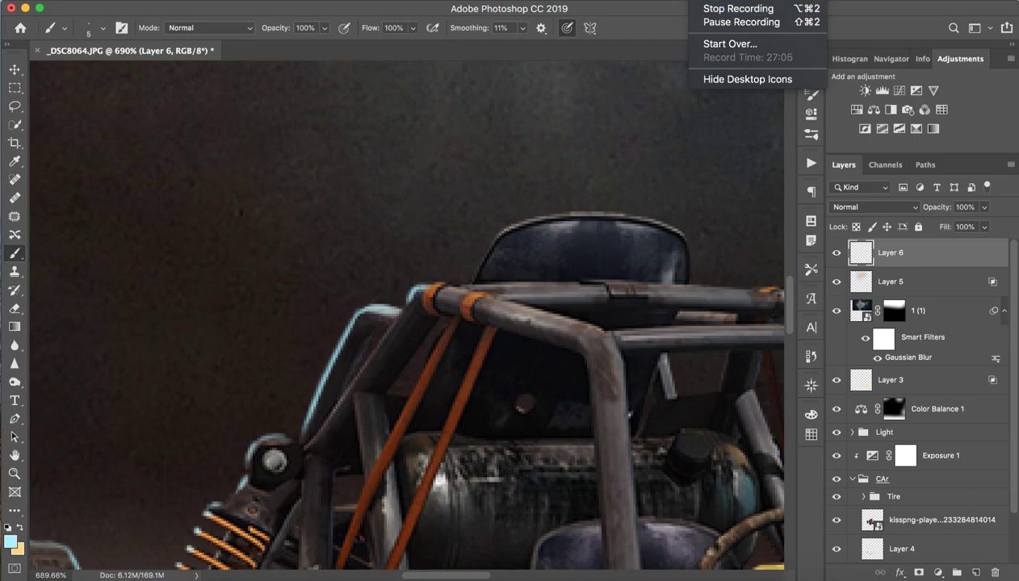
left_click(827, 6)
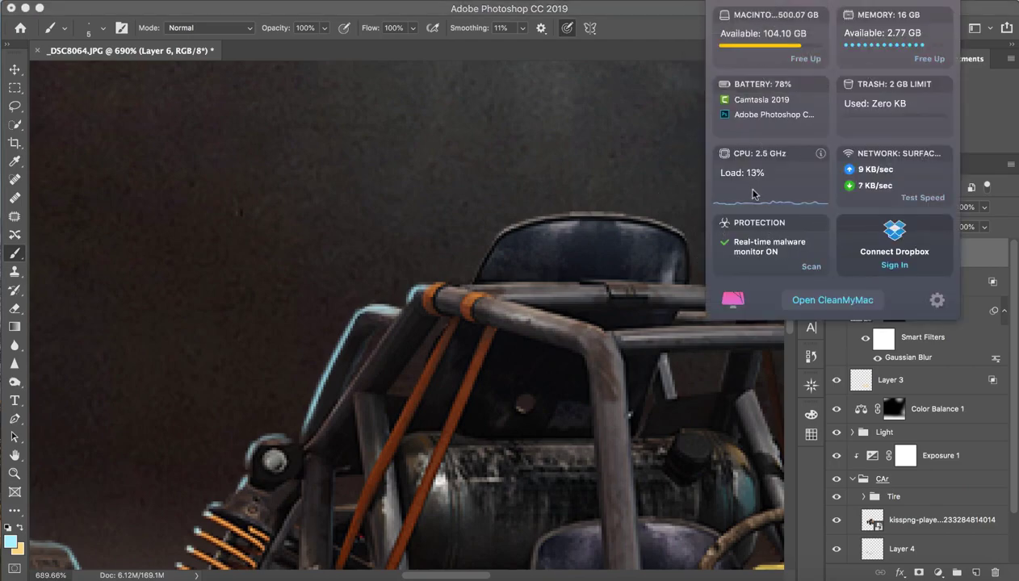
left_click(424, 254)
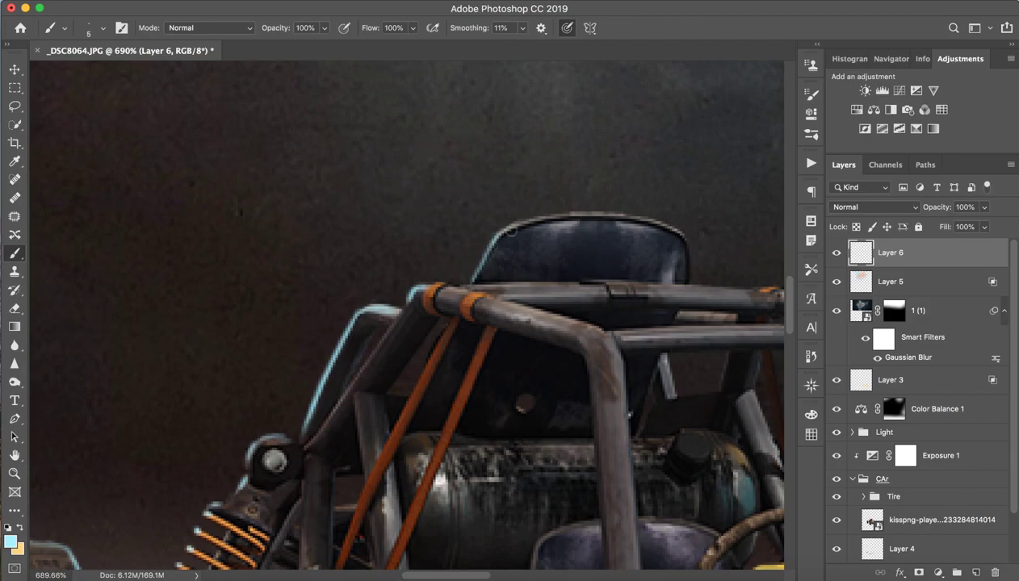
- Paint cyan highlights along the seat's top edge and down two roll-cage rods
mouse_move(502, 234)
left_mouse_down()
mouse_move(572, 215)
mouse_move(615, 216)
left_mouse_up()
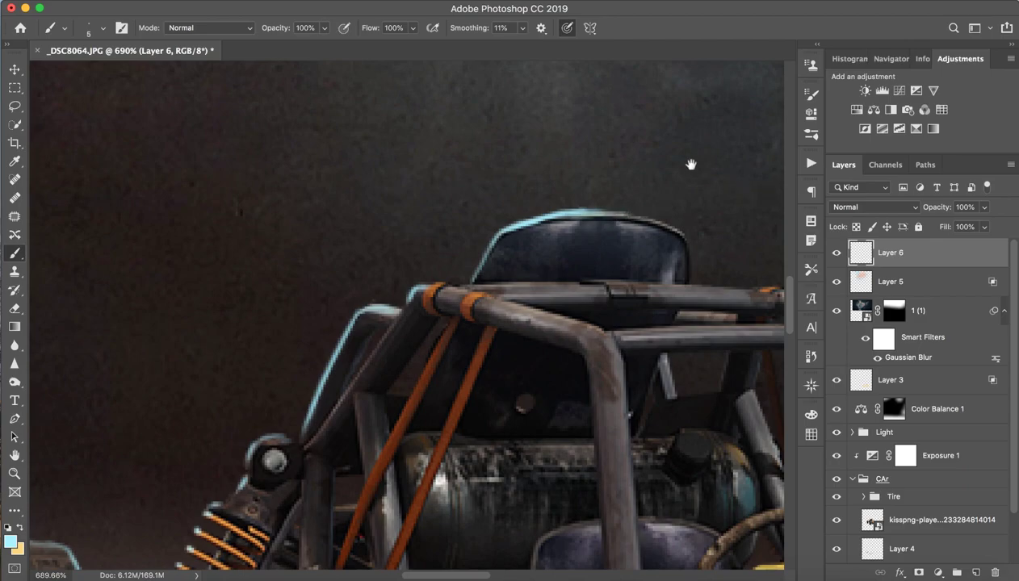
scroll(692, 164, "right", 3)
scroll(573, 143, "right", 3)
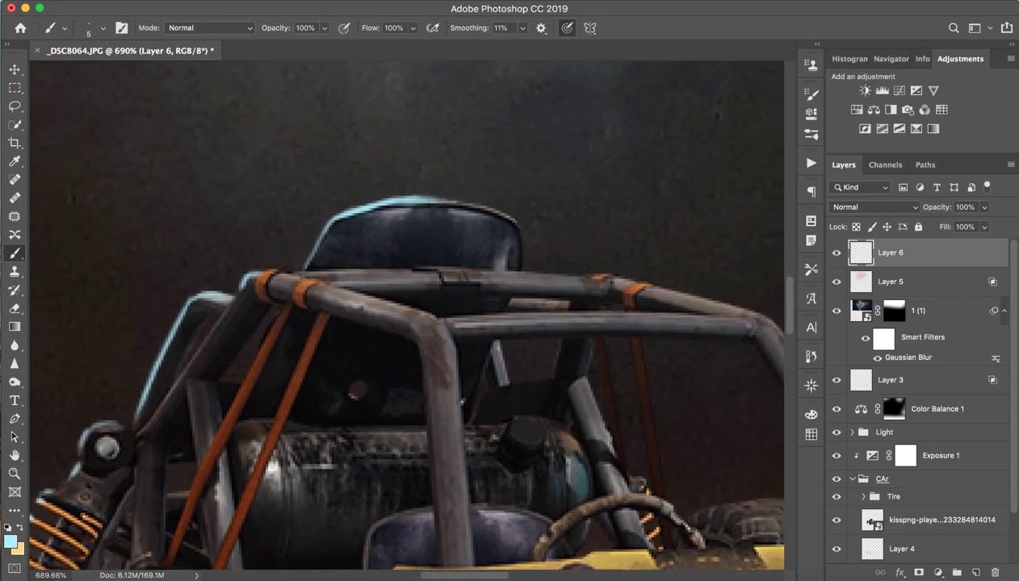
left_click_drag(478, 206, 508, 220)
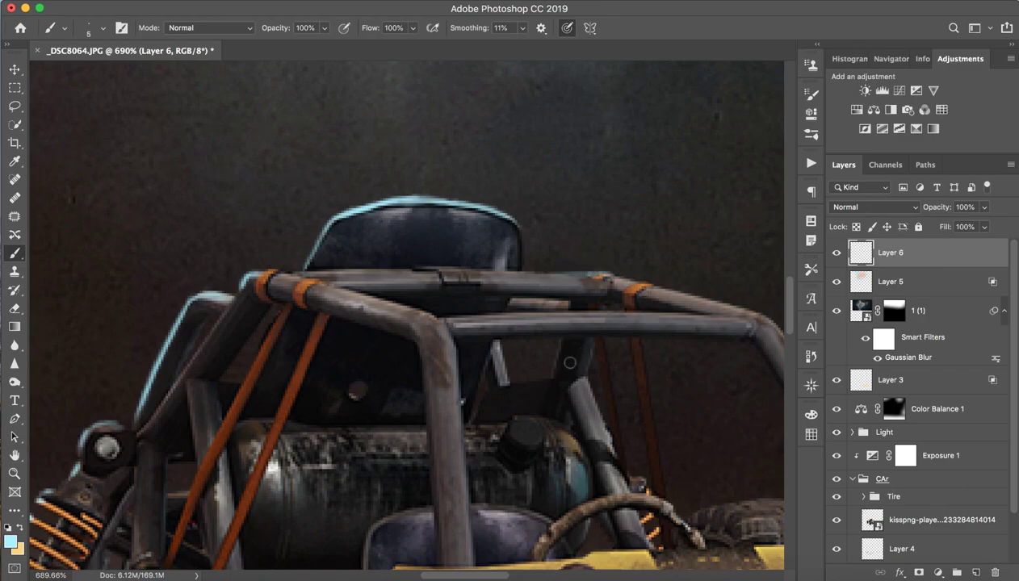
left_click_drag(493, 340, 510, 381)
left_click_drag(559, 340, 551, 373)
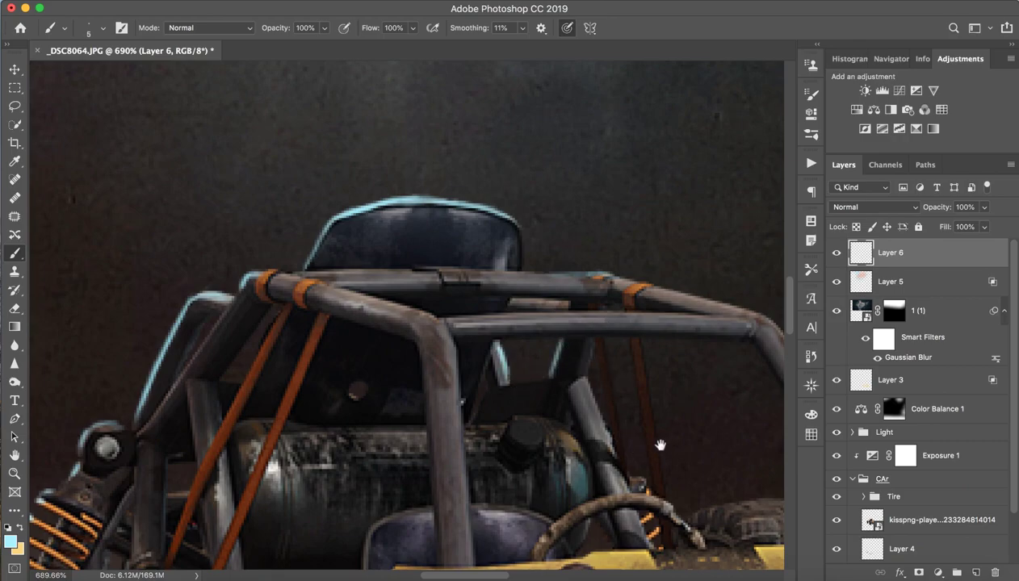
- Paint light-blue highlights along the front and rear tyres' top edges
left_click_drag(660, 445, 627, 385)
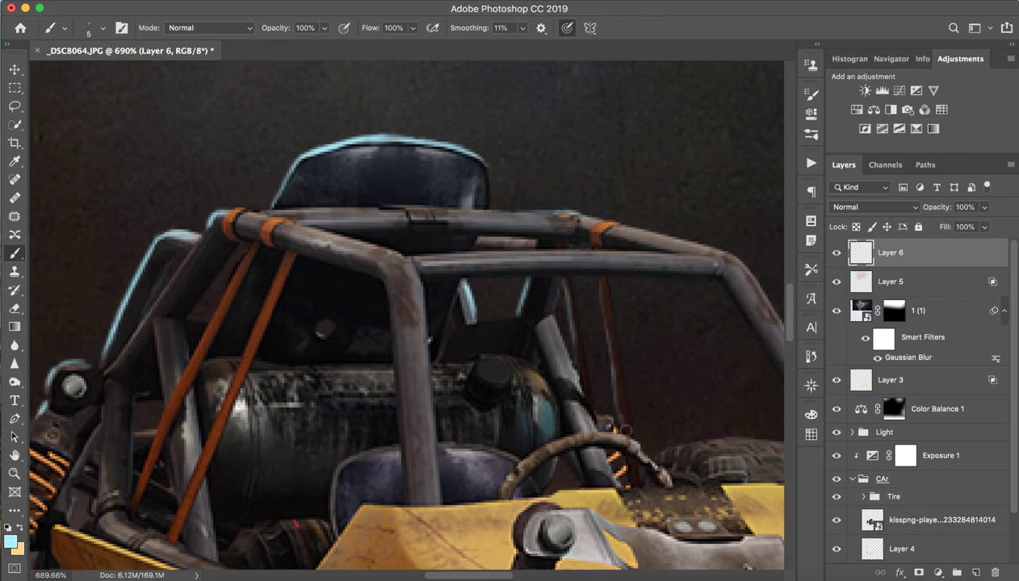
left_click_drag(630, 430, 587, 360)
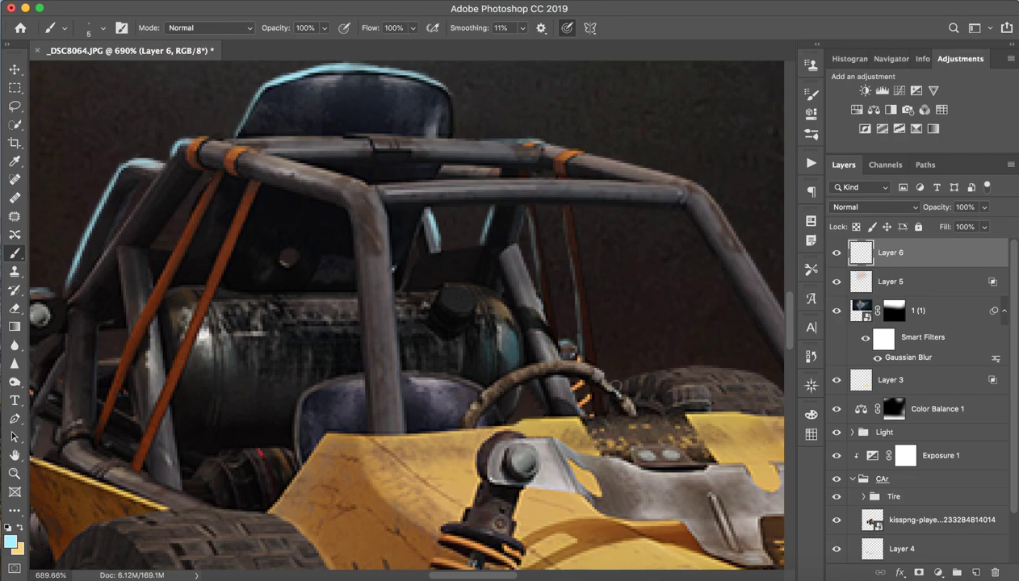
left_click_drag(628, 377, 710, 365)
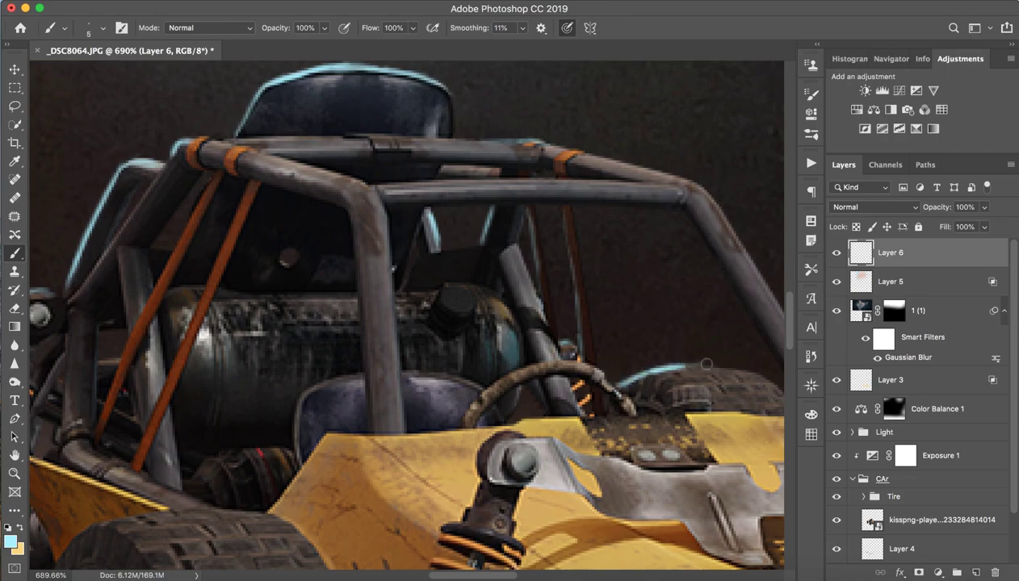
left_click_drag(687, 365, 697, 366)
key("z")
mouse_move(727, 363)
left_mouse_down()
mouse_move(714, 359)
mouse_move(767, 374)
mouse_move(590, 328)
left_mouse_up()
key("ctrl+0")
key("b")
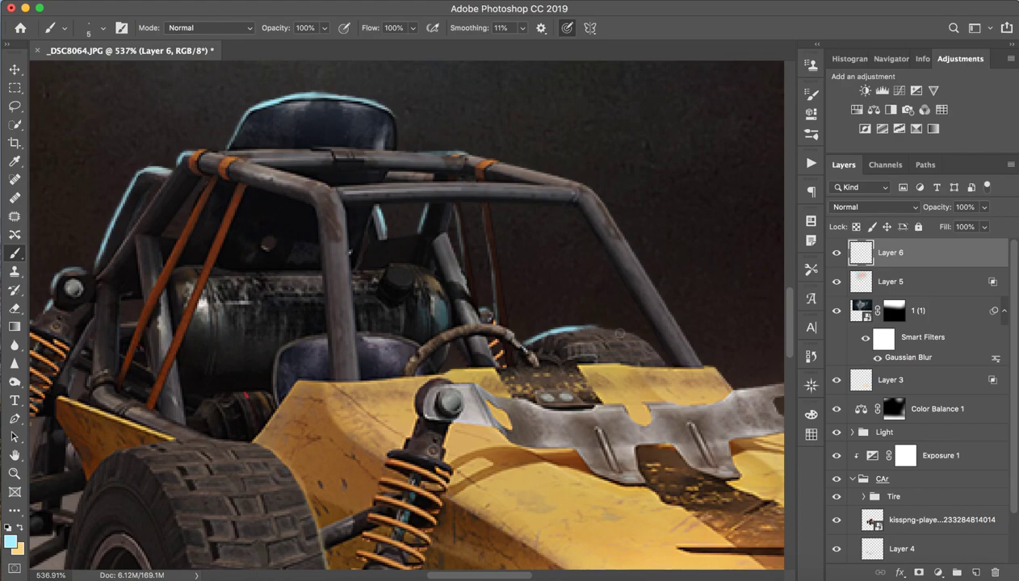
left_click_drag(588, 325, 619, 330)
- Rotate the view about −40° and paint a cyan highlight along the roll bar's top edge
key("r")
mouse_move(552, 164)
left_mouse_down()
mouse_move(444, 142)
mouse_move(420, 180)
left_mouse_up()
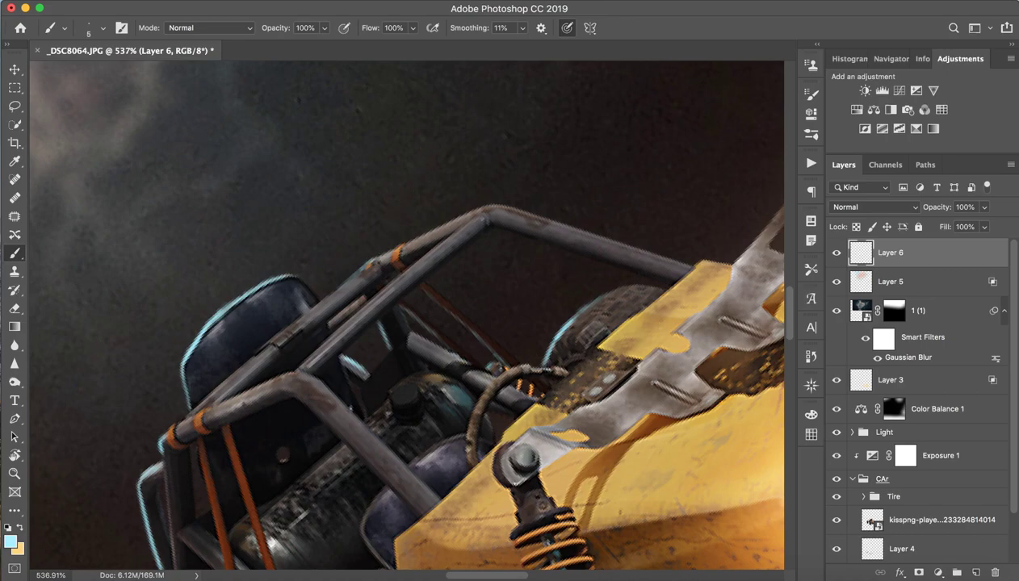
left_click_drag(365, 256, 483, 206)
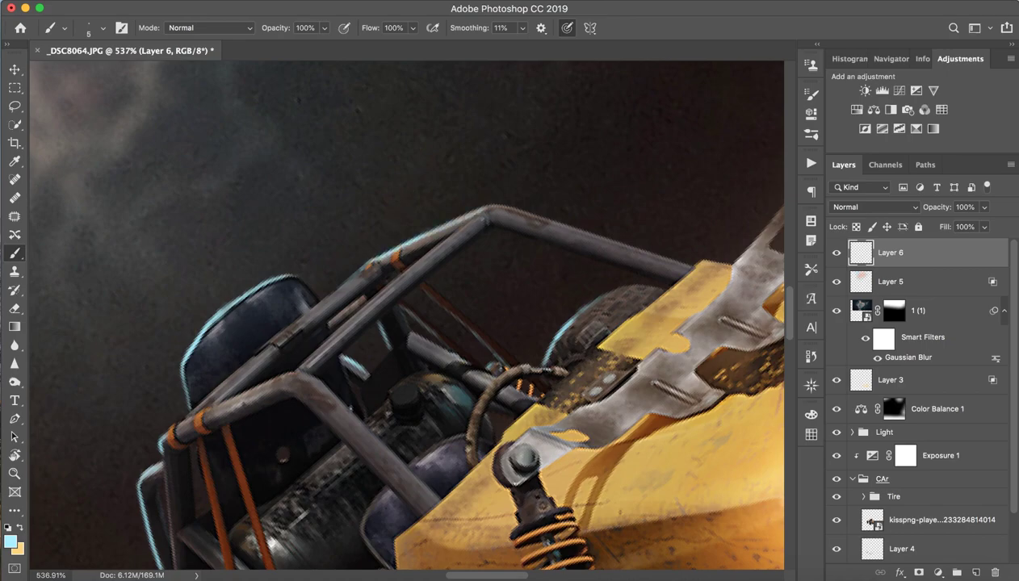
left_click_drag(417, 235, 471, 205)
- Paint a cyan highlight along the metal hood bracket's edge
left_click_drag(628, 165, 409, 188)
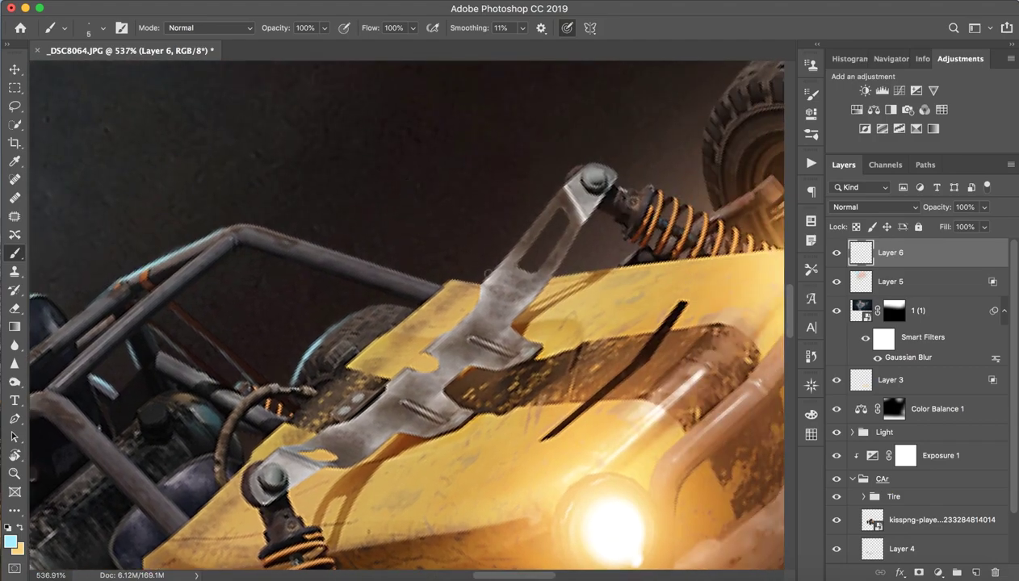
left_click_drag(488, 272, 520, 236)
scroll(626, 171, "right", 5)
scroll(627, 171, "up", 3)
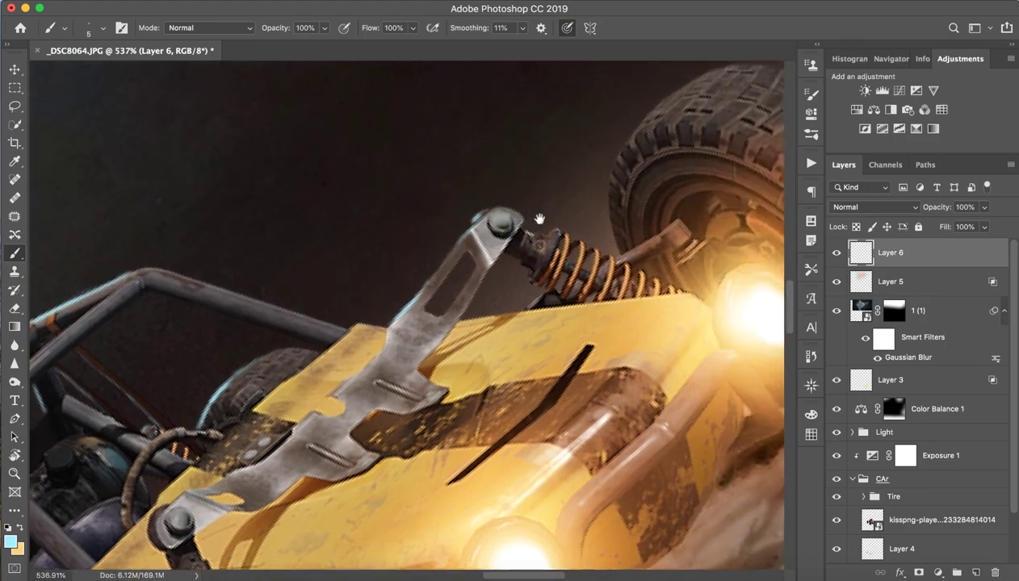
scroll(616, 269, "up", 2)
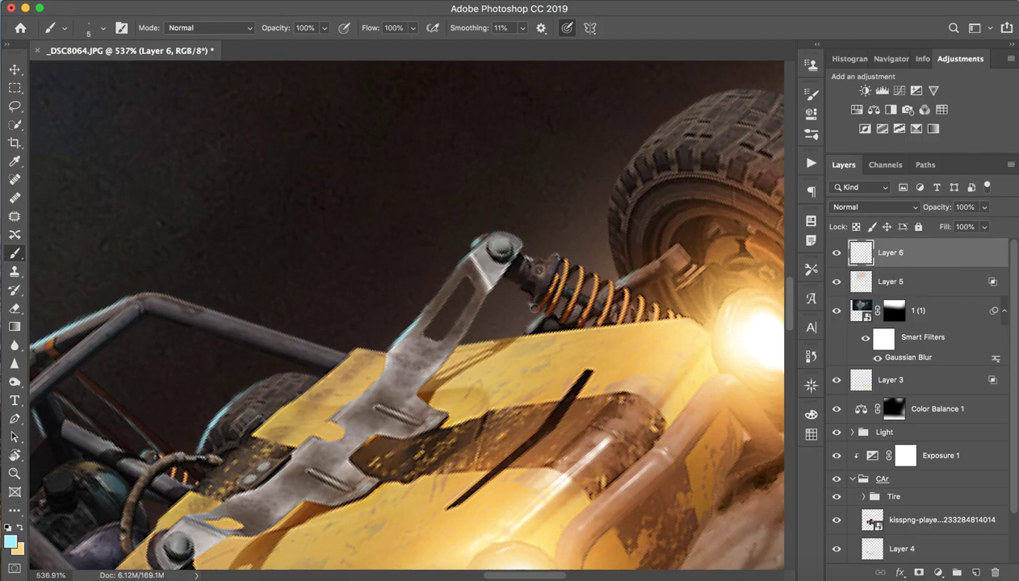
- Zoom out and reset the canvas rotation so the image is upright
key("z")
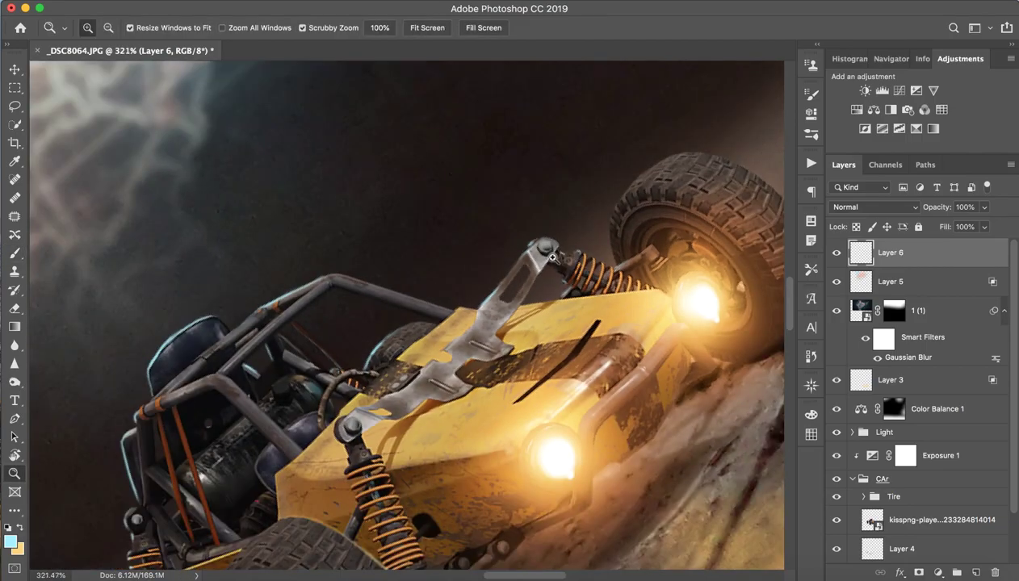
scroll(618, 295, "down", 5)
scroll(619, 306, "down", 2)
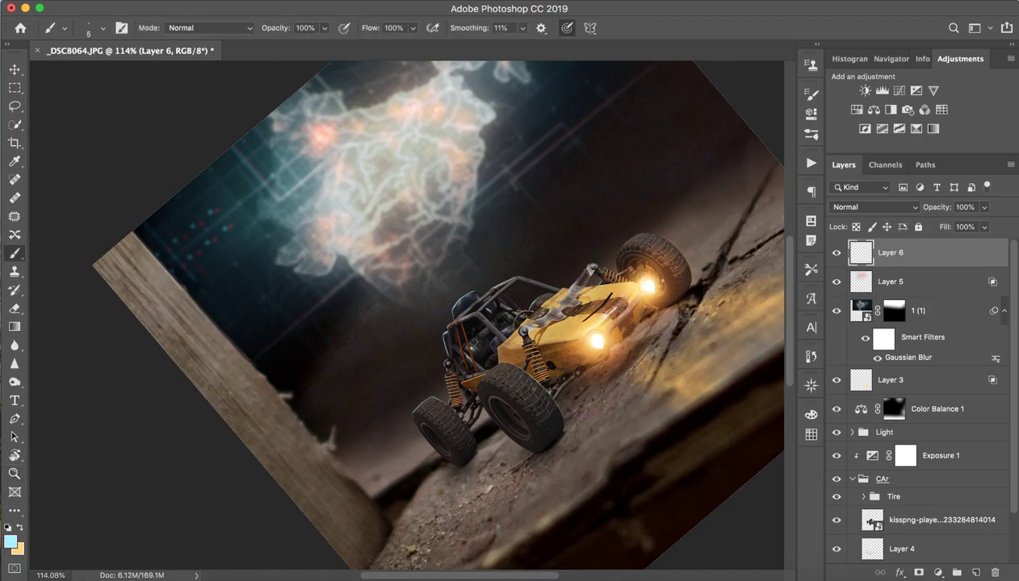
key("r")
left_click(222, 29)
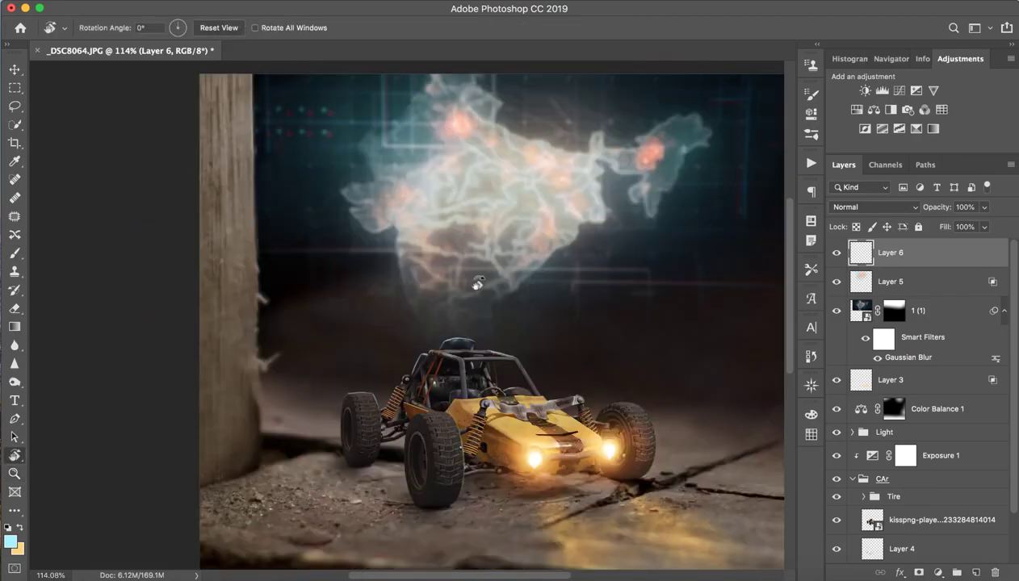
key("z")
scroll(578, 412, "down", 2)
scroll(578, 412, "up", 2)
key("r")
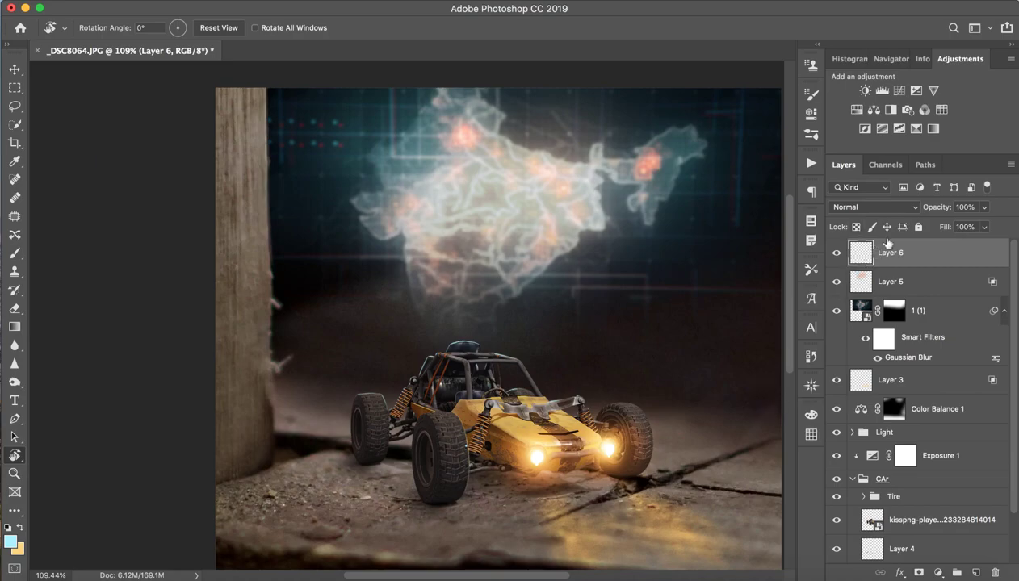
- Duplicate Layer 6 twice and blur Layer 6 copy 2 with a 30-pixel Gaussian Blur
key("ctrl+j")
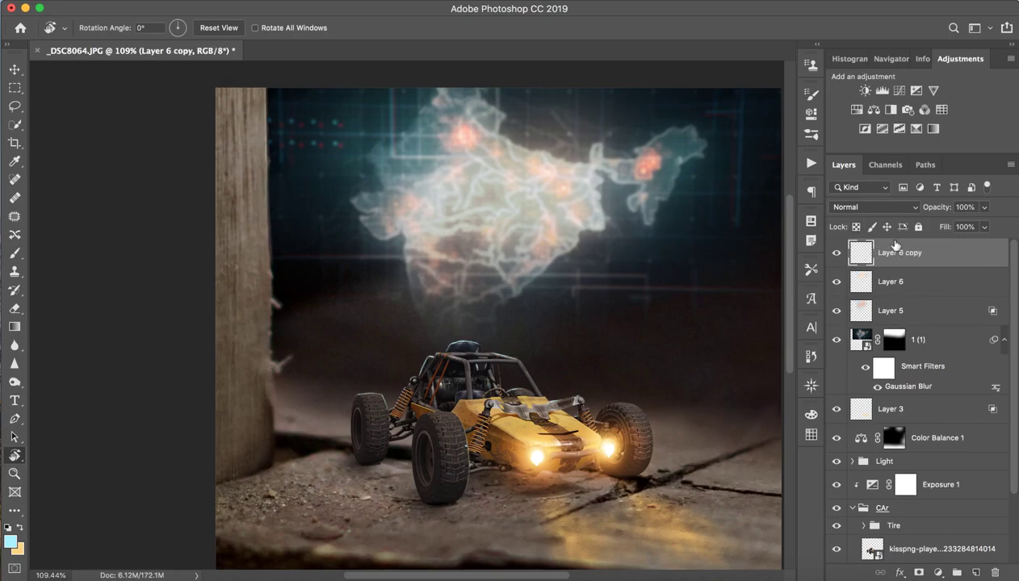
key("cmd+j")
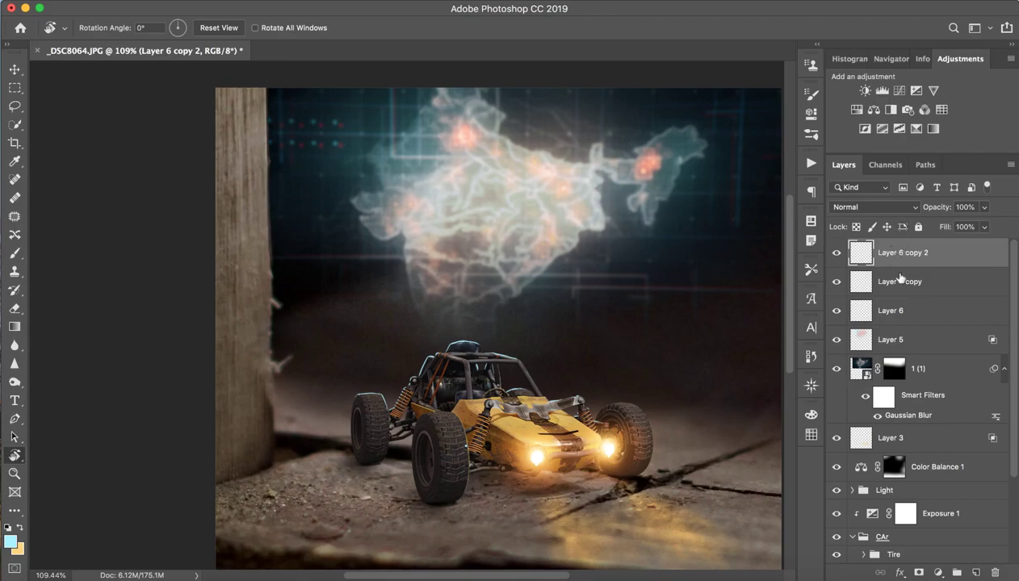
left_click(356, 4)
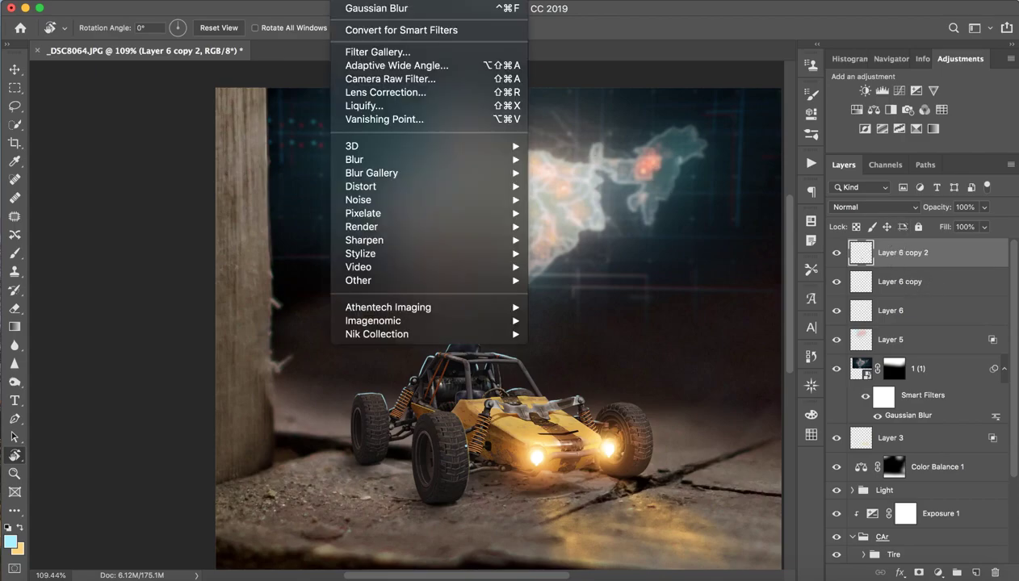
mouse_move(428, 159)
left_click(622, 214)
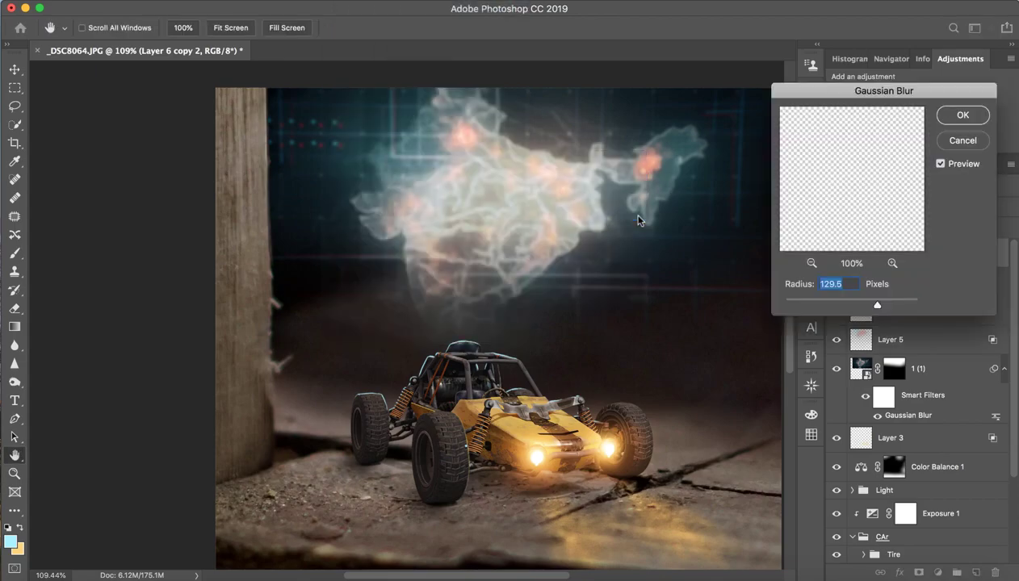
type("0")
key("Return")
- Soften Layer 6 copy with a Gaussian Blur, then zoom in on the roll cage
key("r")
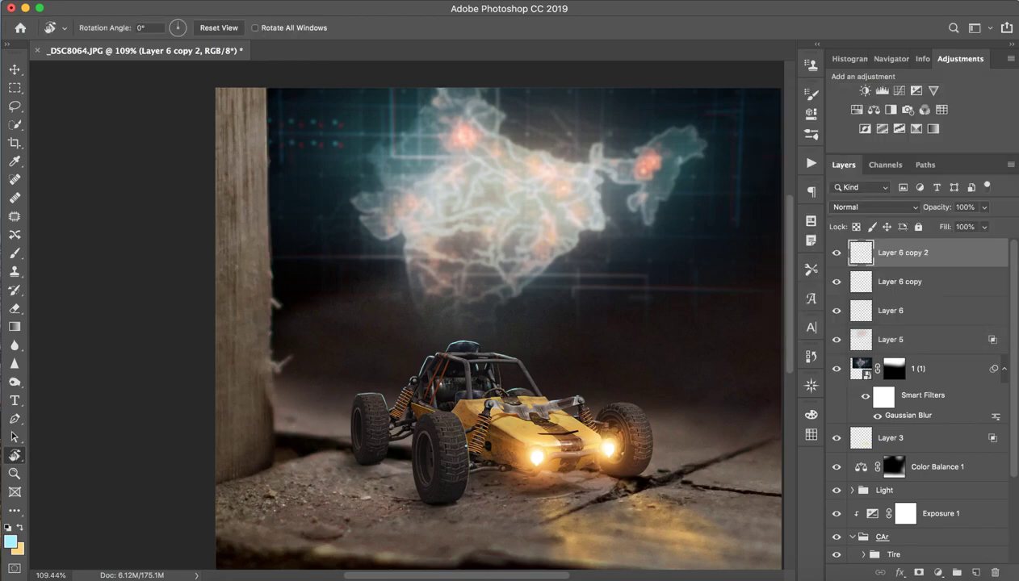
key("alt+bracketleft")
left_click(345, 0)
mouse_move(355, 159)
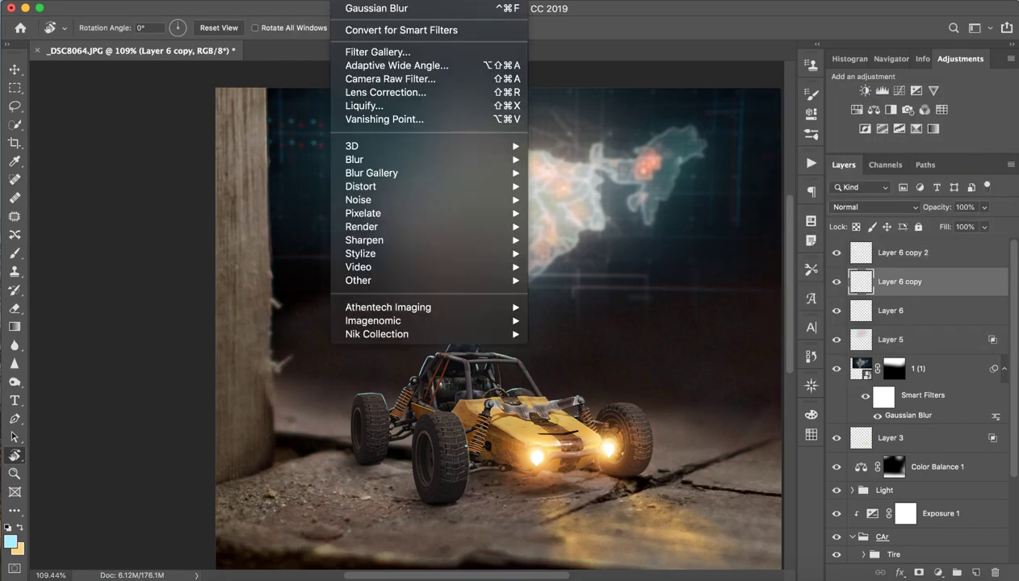
left_click(591, 214)
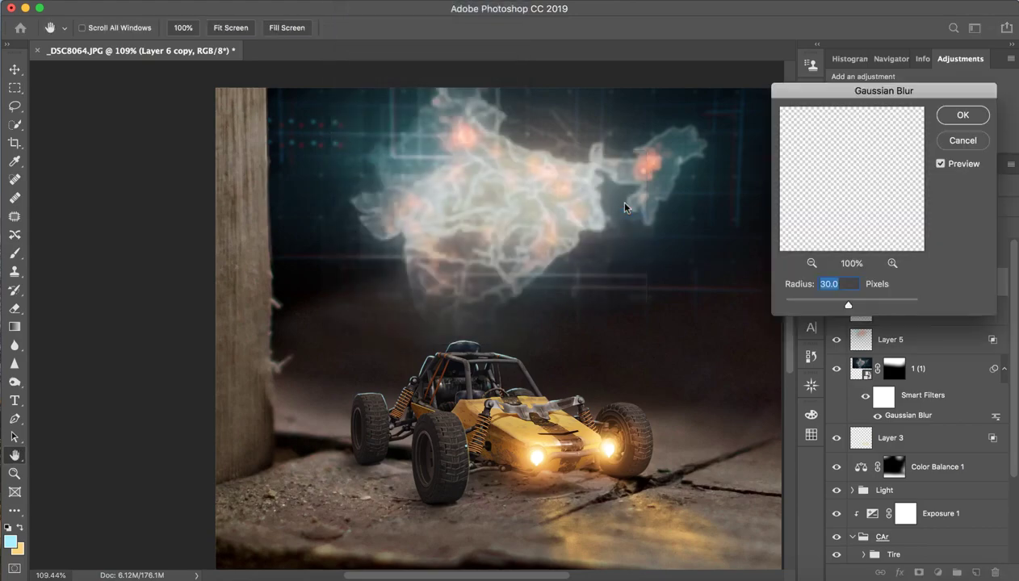
type("10")
key("Return")
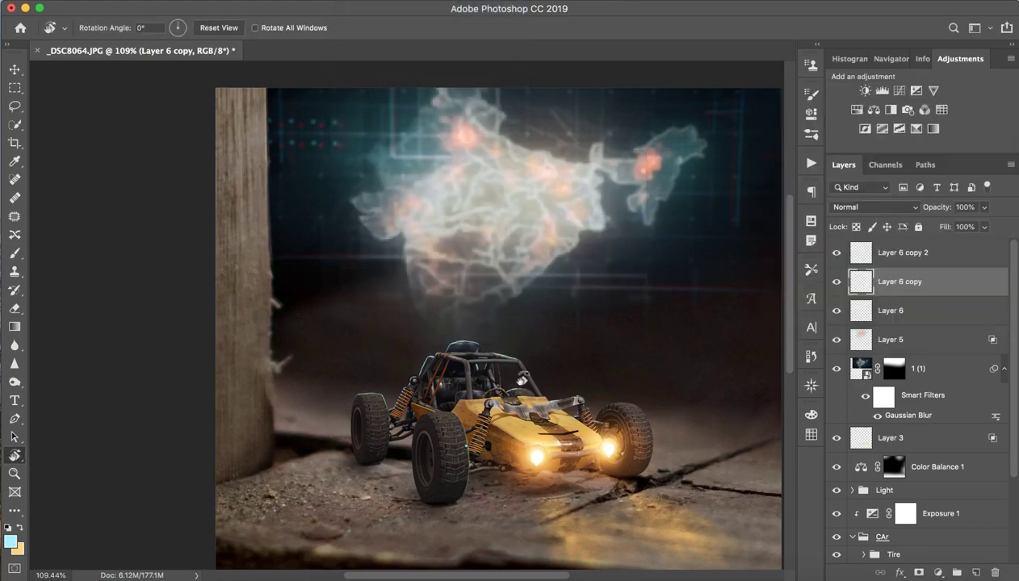
key("z")
mouse_move(432, 360)
left_mouse_down()
mouse_move(522, 367)
mouse_move(452, 367)
left_mouse_up()
- Split Layer 6's Underlying Layer Blend If black slider to 0 / 70
key("r")
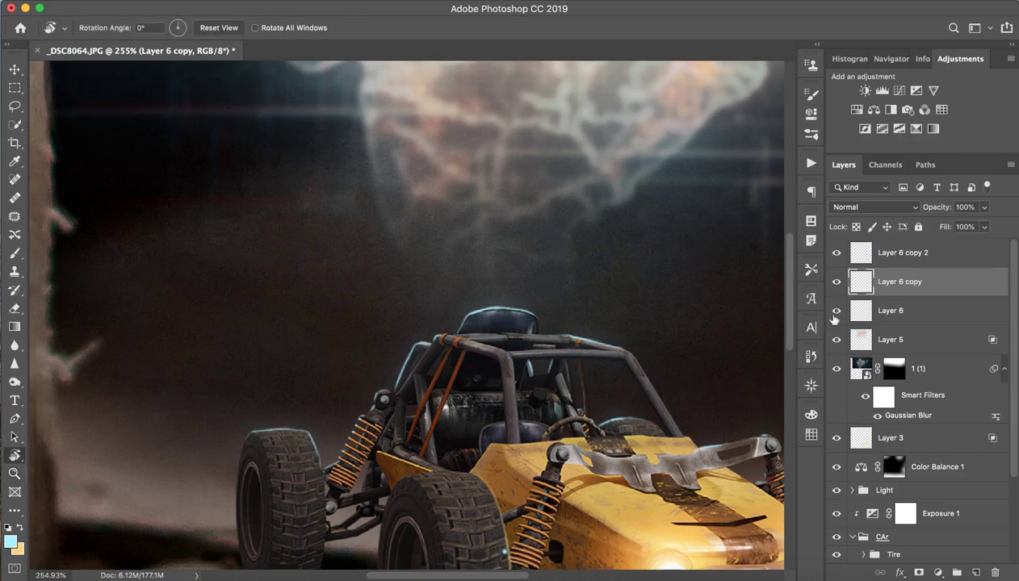
left_click(897, 315)
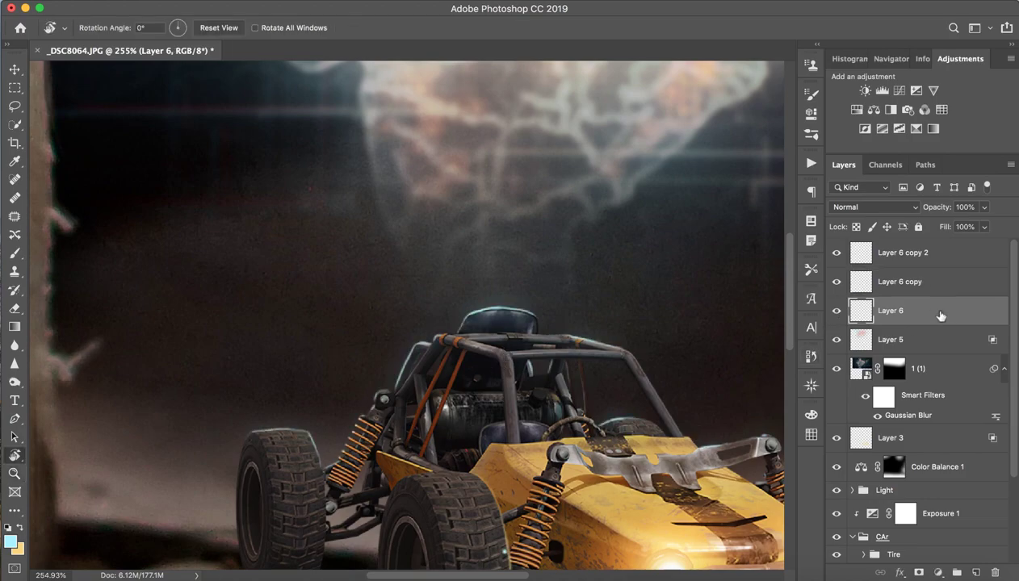
double_click(929, 312)
left_click_drag(485, 94, 776, 26)
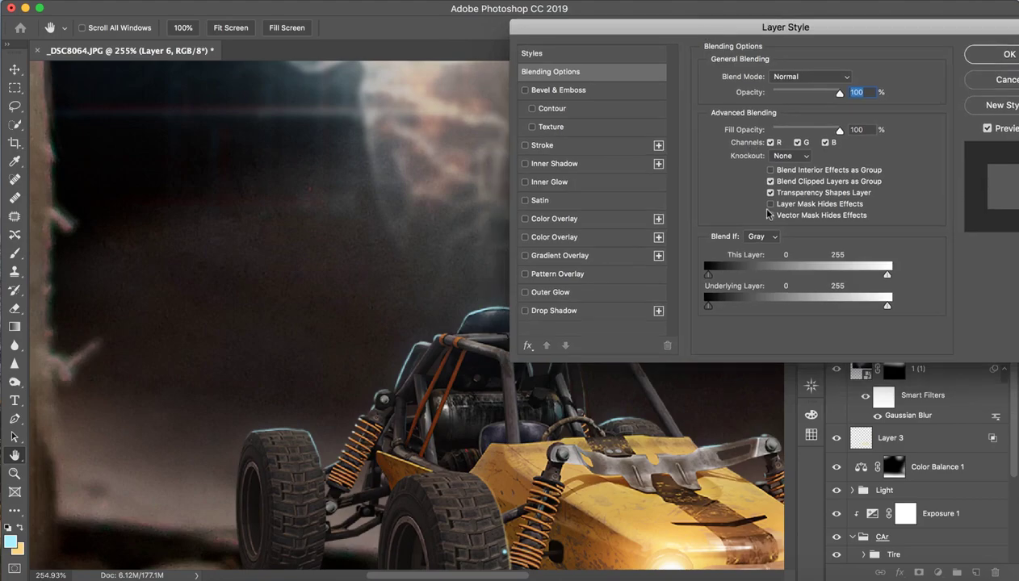
mouse_move(708, 306)
left_mouse_down()
mouse_move(759, 306)
mouse_move(741, 310)
left_mouse_up()
left_click(1008, 54)
- Zoom into the front wheel and back out to view the whole image
key("z")
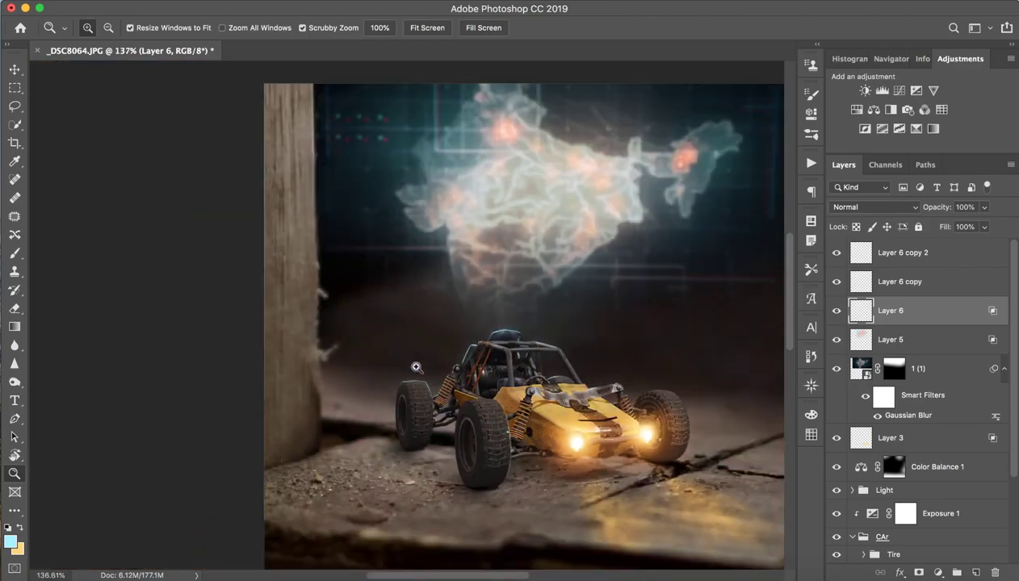
left_click_drag(565, 367, 431, 366)
key("ctrl+0")
key("r")
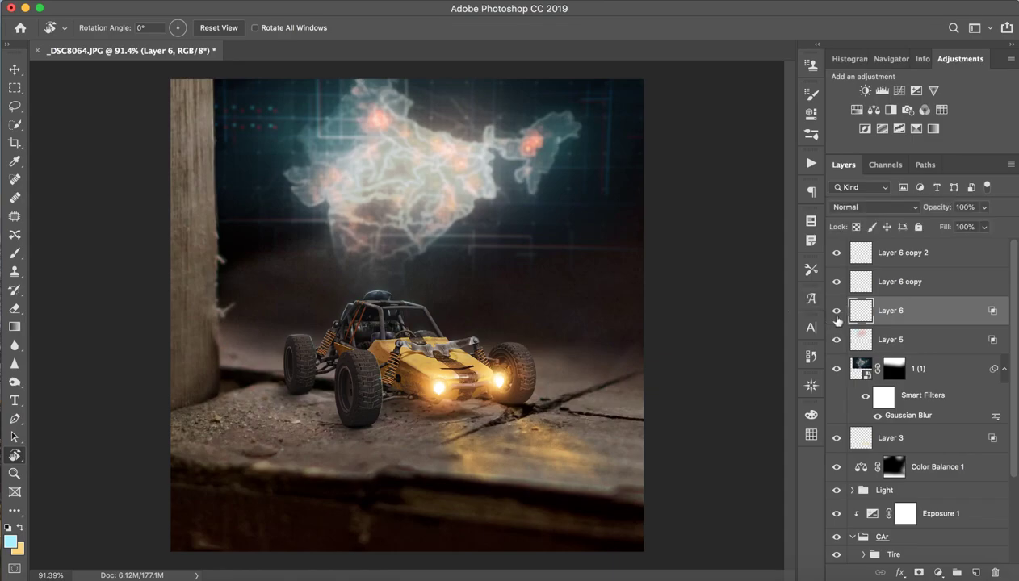
key("z")
left_click_drag(338, 360, 430, 345)
key("ctrl+0")
key("r")
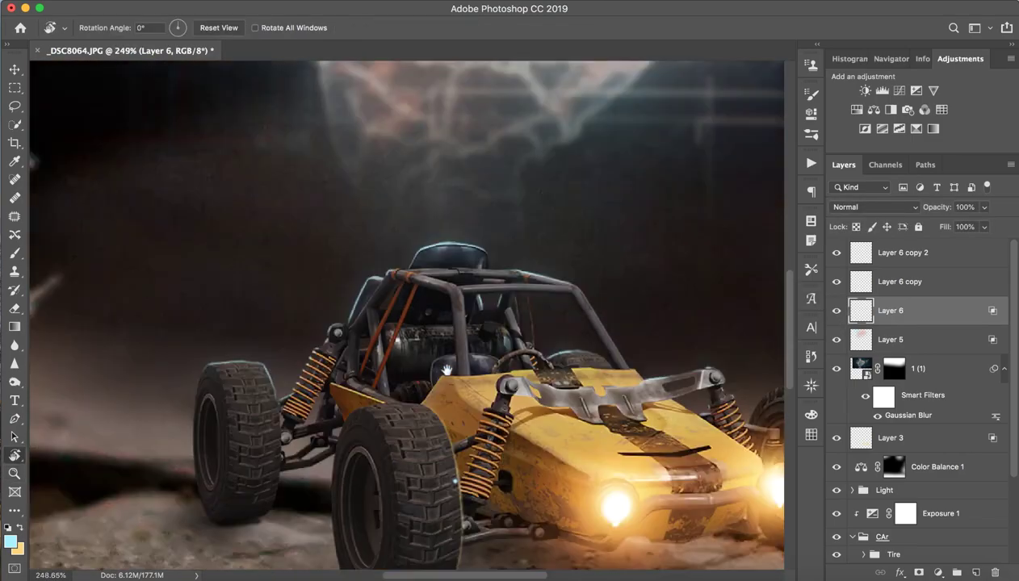
- Toggle Layer 5 and Layer 6 visibility to compare, then zoom into the shock absorber
left_click(836, 340)
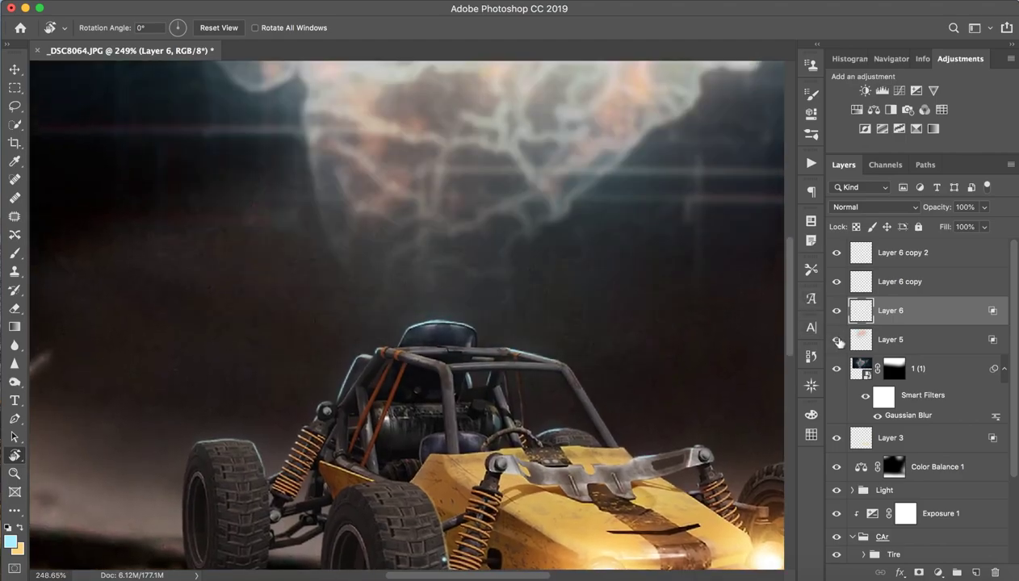
left_click(837, 312)
left_click(836, 312)
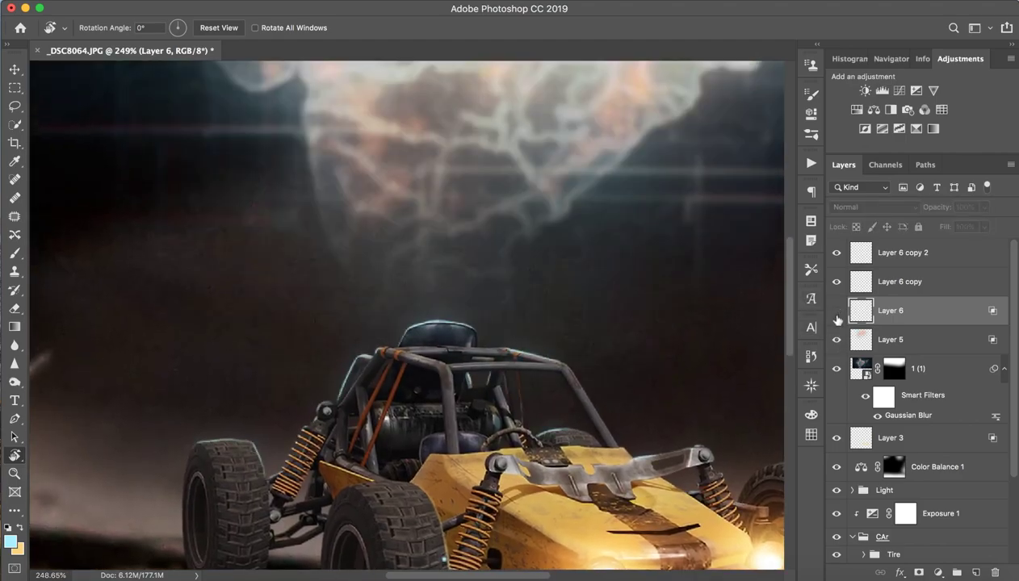
left_click(836, 311)
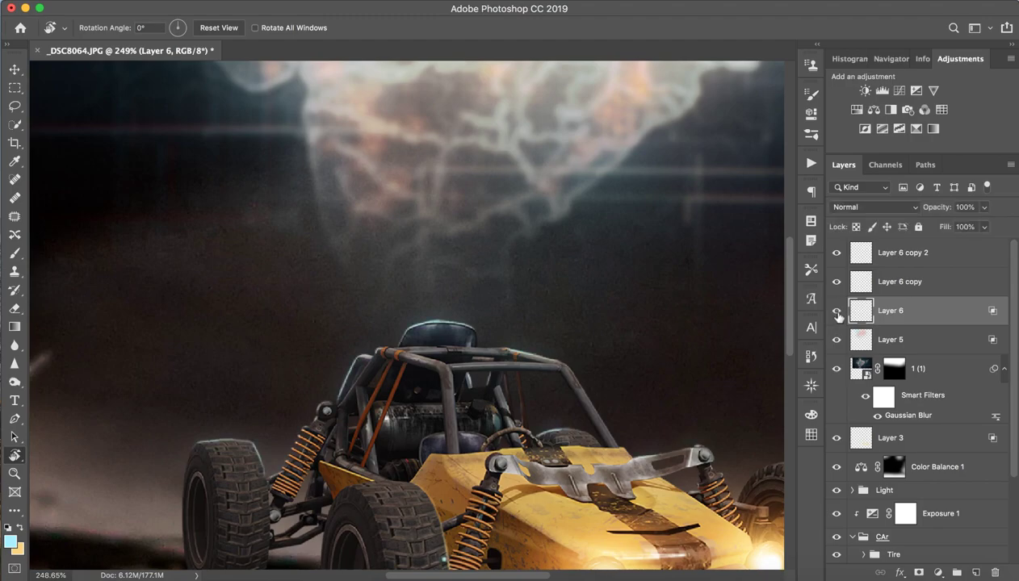
left_click(531, 468, "ctrl")
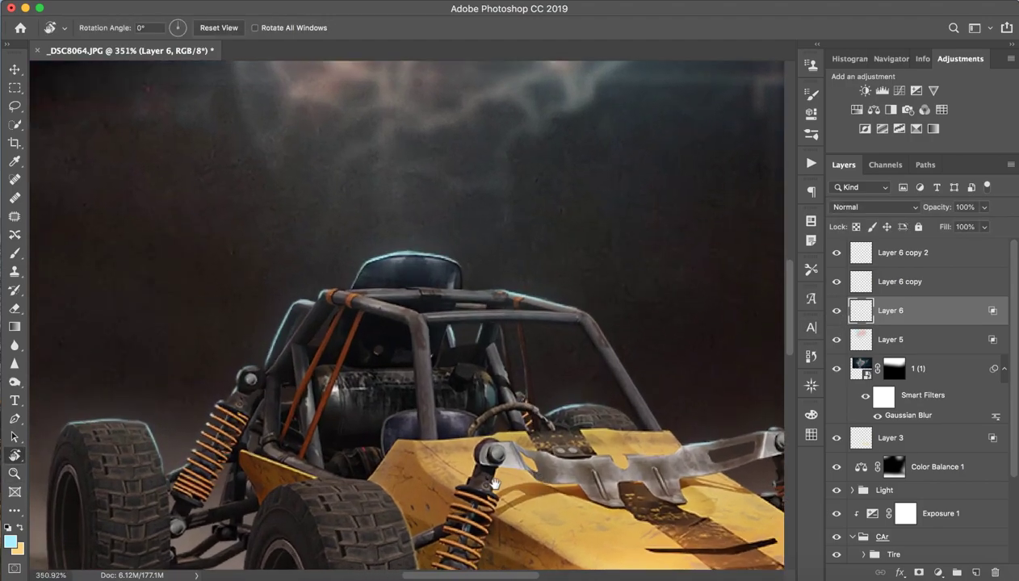
left_click(478, 408, "ctrl")
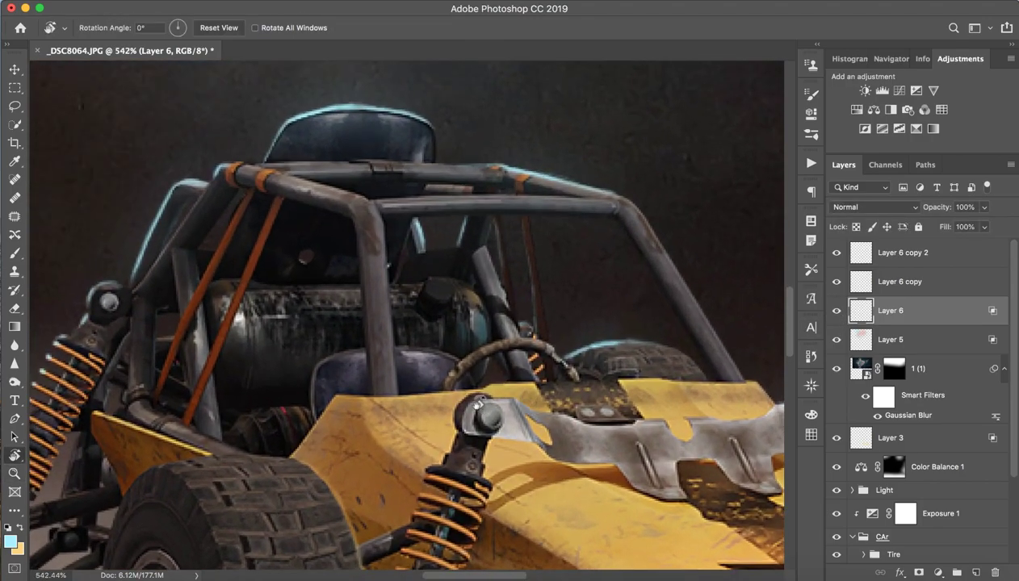
- Zoom in on the wooden post and brush a thin cyan stroke down its right edge
key("b")
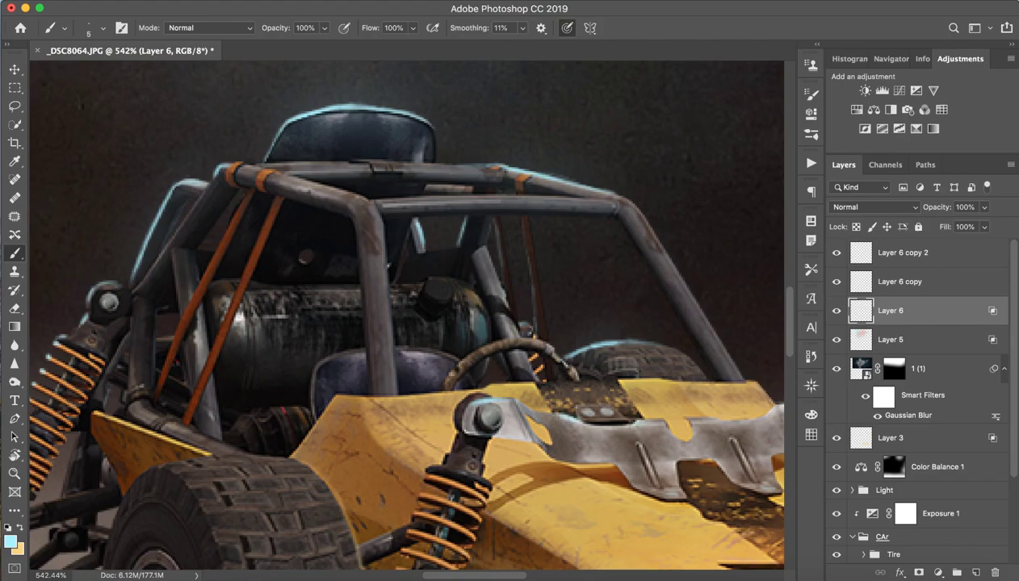
left_click_drag(669, 420, 516, 420)
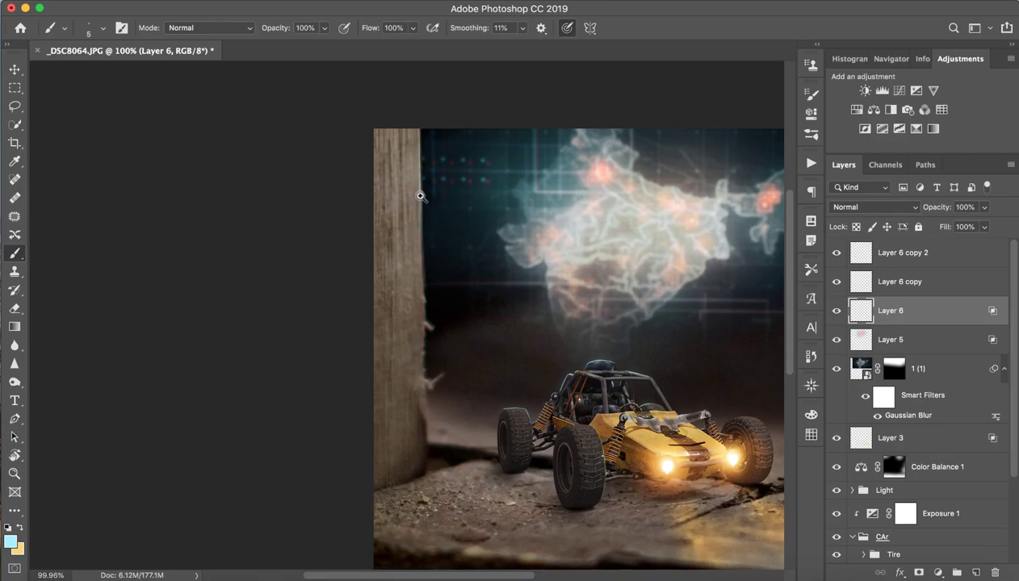
left_click_drag(420, 197, 439, 186)
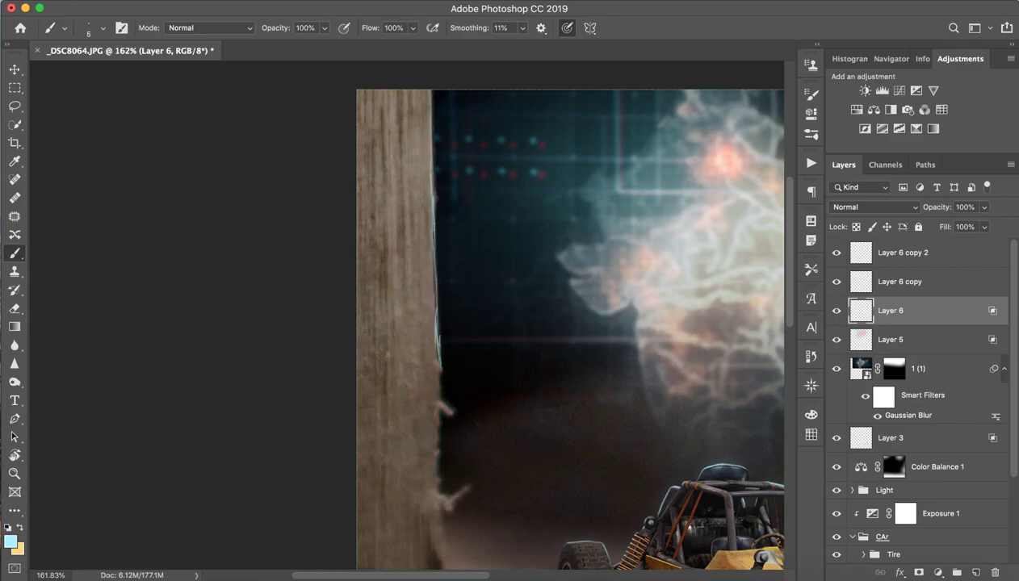
left_click_drag(431, 421, 426, 387)
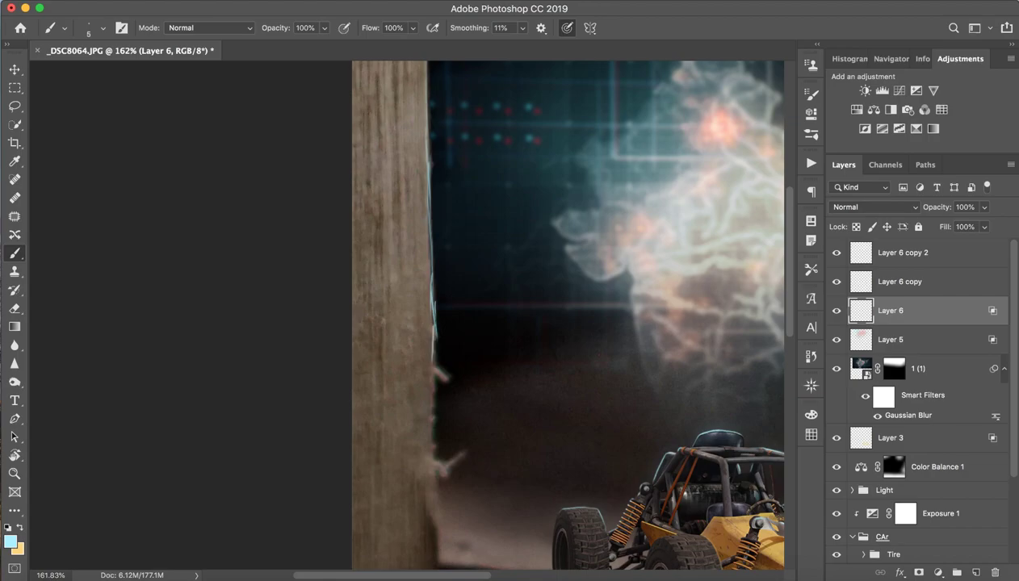
left_click_drag(434, 335, 428, 399)
left_click_drag(434, 528, 423, 411)
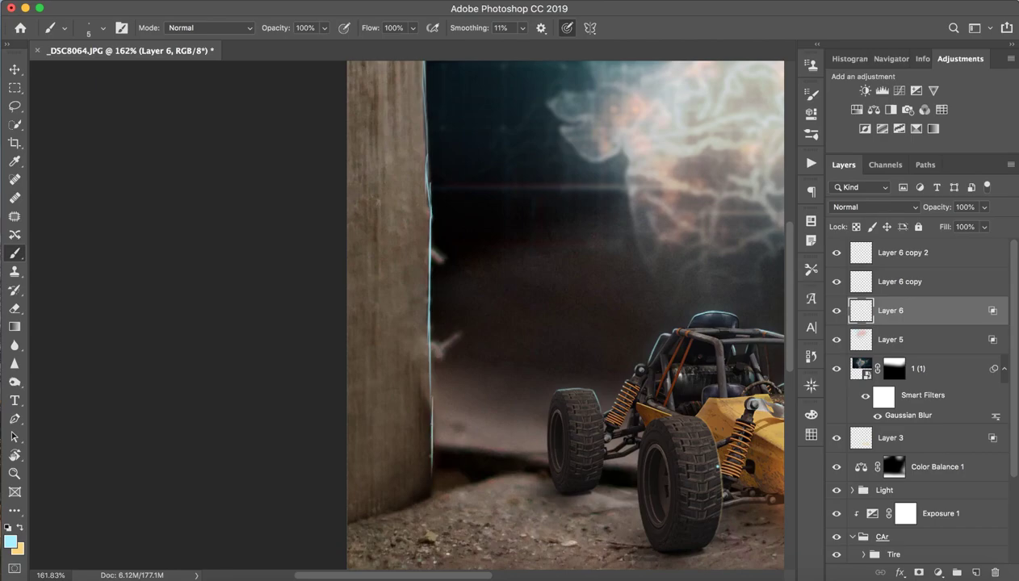
- Blur Layer 6 by 3 pixels and set its Underlying Layer Blend If to 0 / 40
scroll(423, 332, "down", 3)
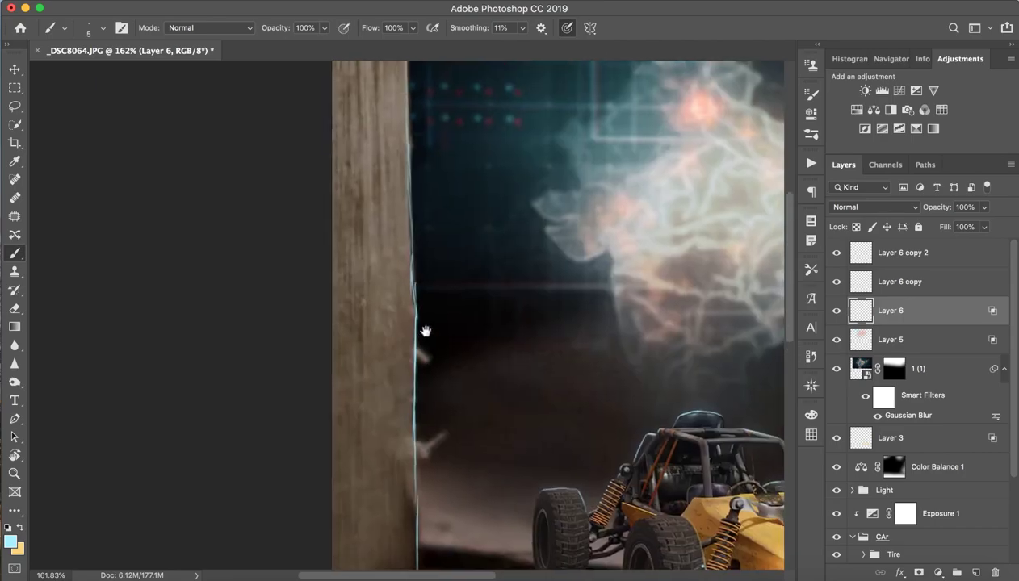
scroll(405, 310, "down", 1)
key("b")
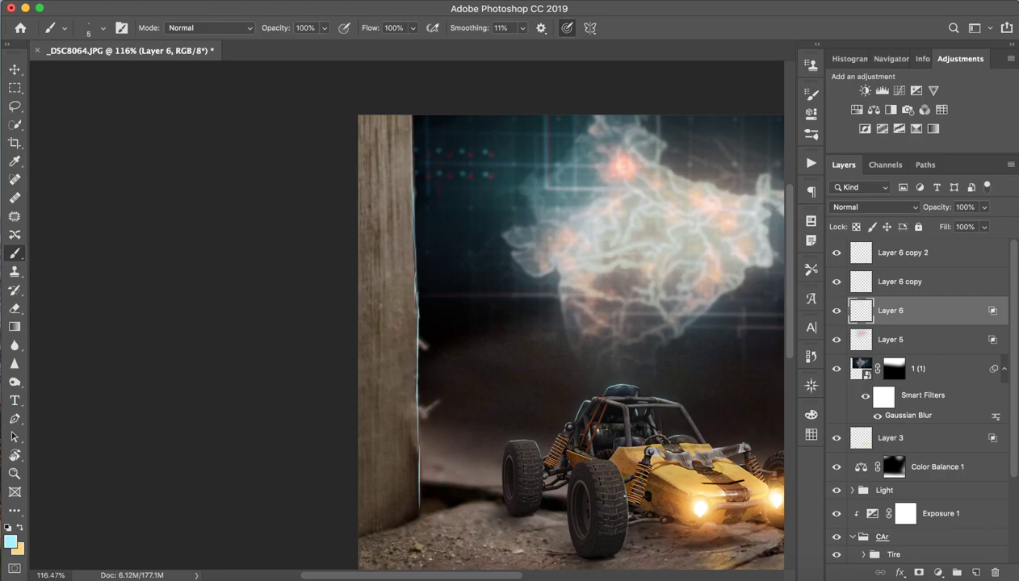
left_click(362, 7)
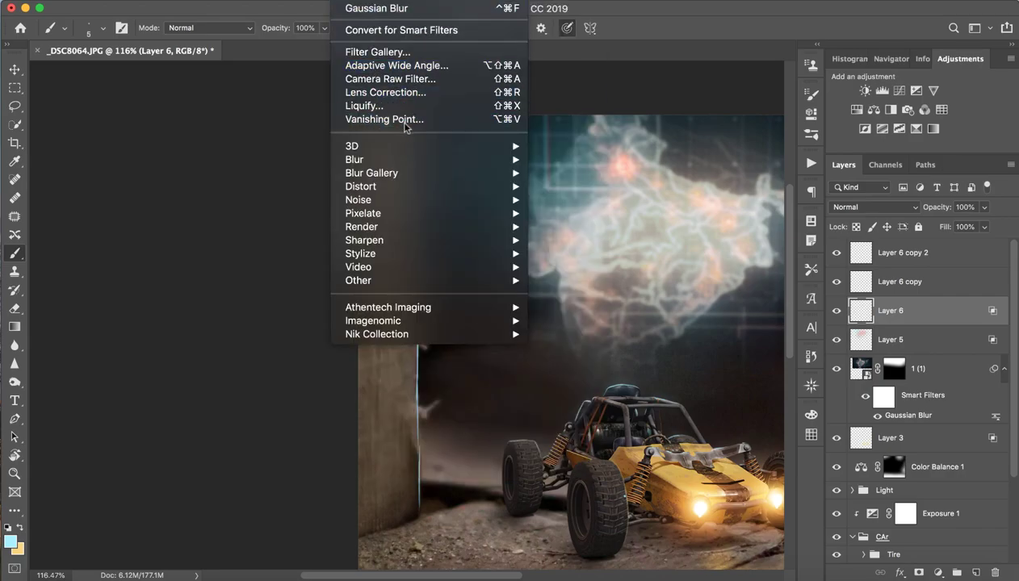
left_click(588, 215)
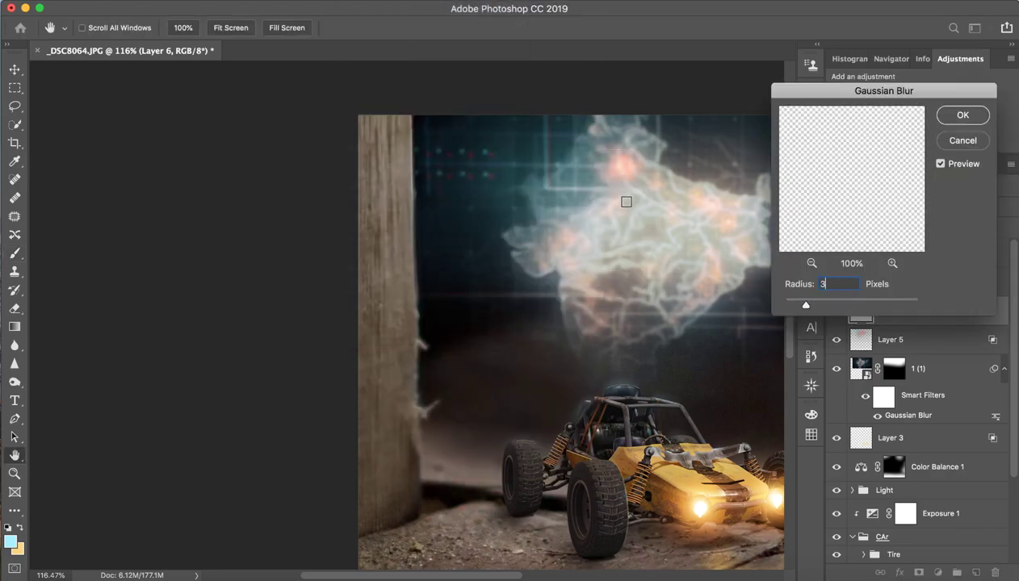
left_click(956, 121)
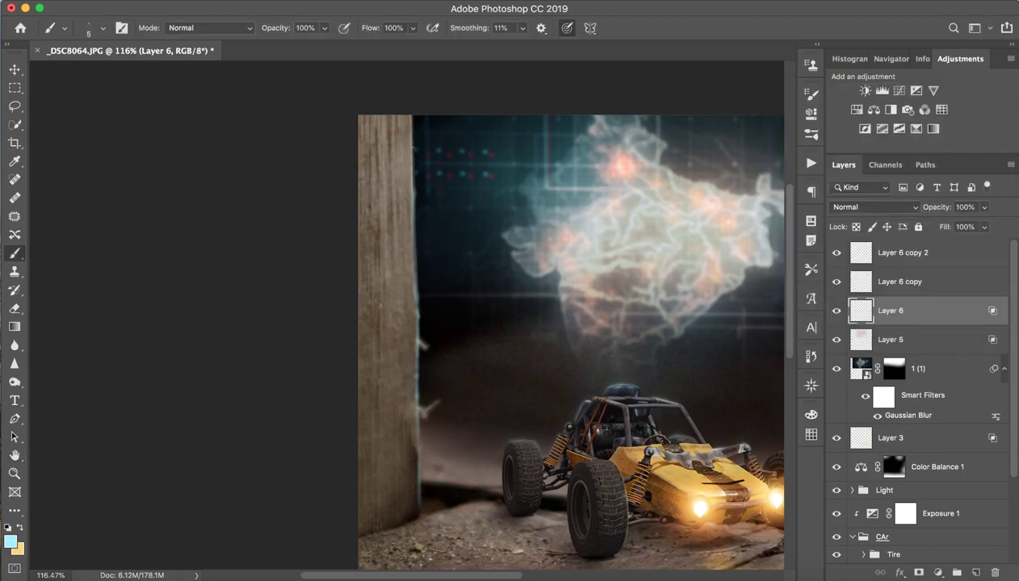
double_click(914, 315)
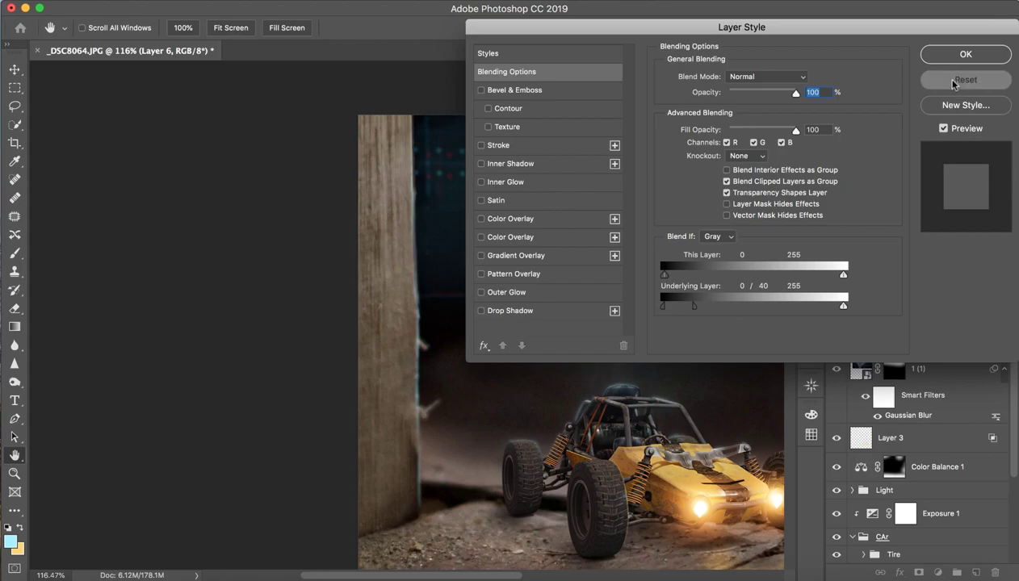
left_click(929, 79)
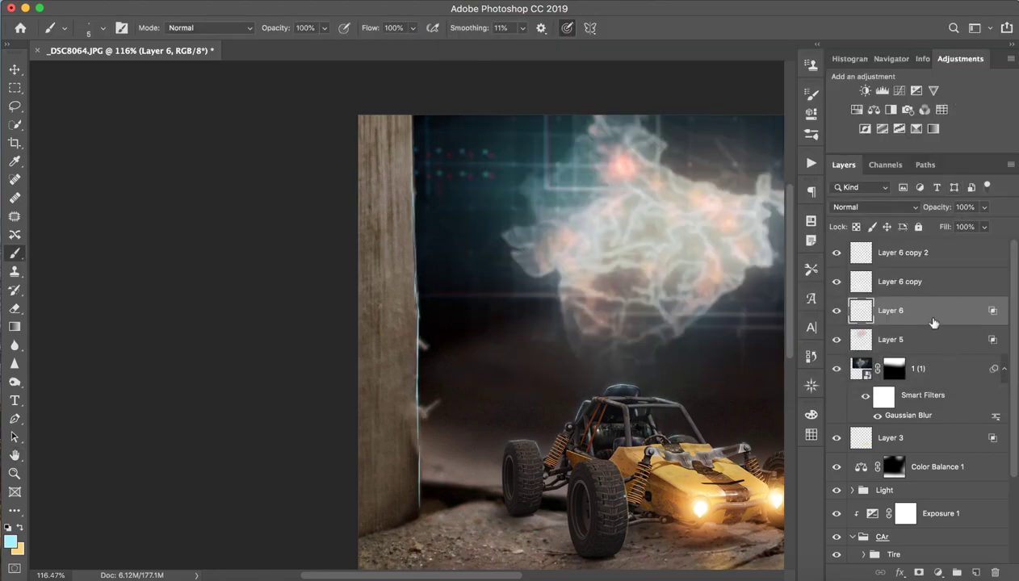
- Toggle Layer 6, Layer 6 copy 2 and other layers on and off to compare the post glow
left_click(937, 256)
left_click(837, 339)
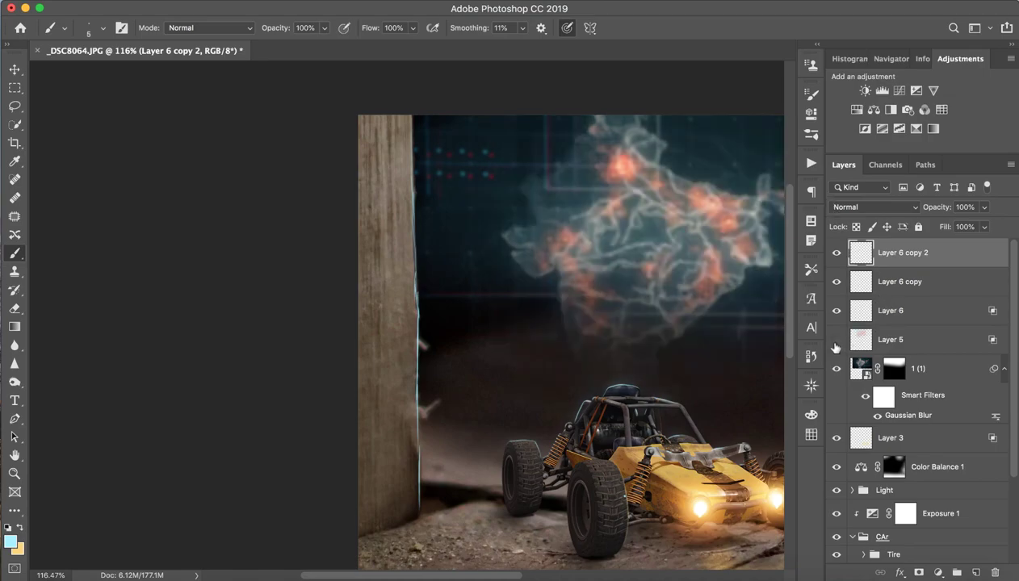
left_click(837, 369)
left_click(838, 253)
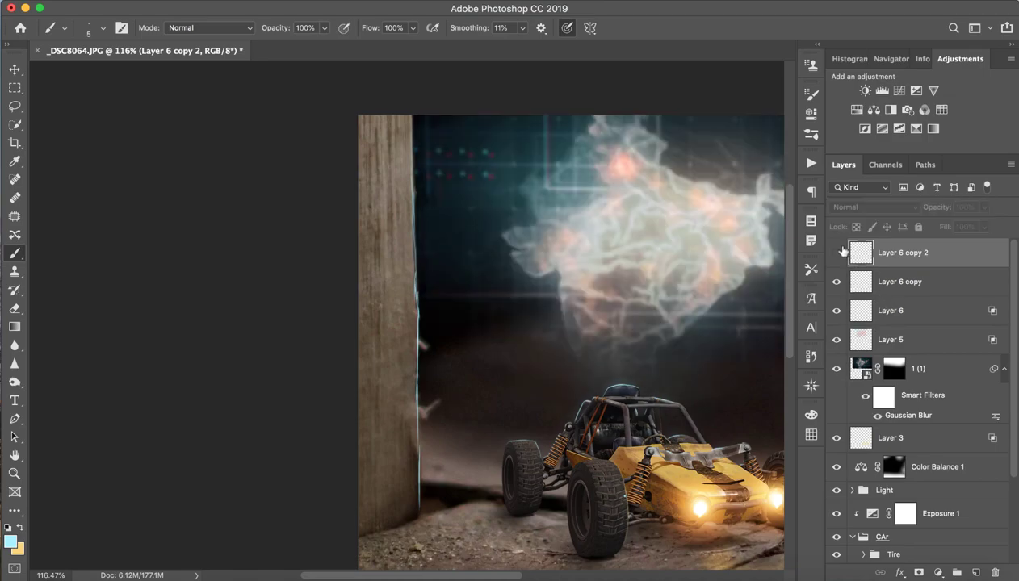
left_click(838, 253)
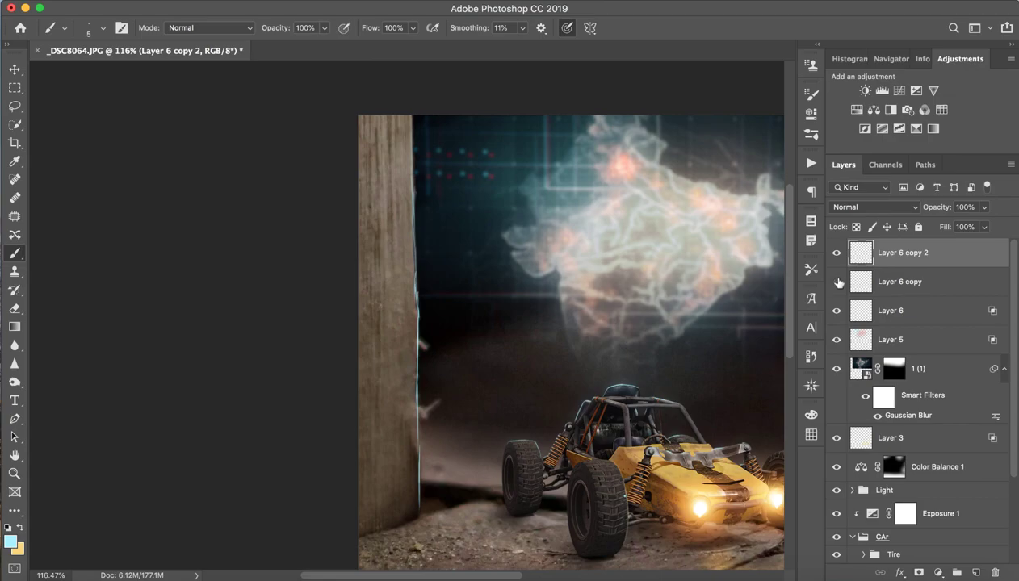
left_click(837, 311)
left_click(837, 316)
left_click(837, 316)
left_click(889, 314)
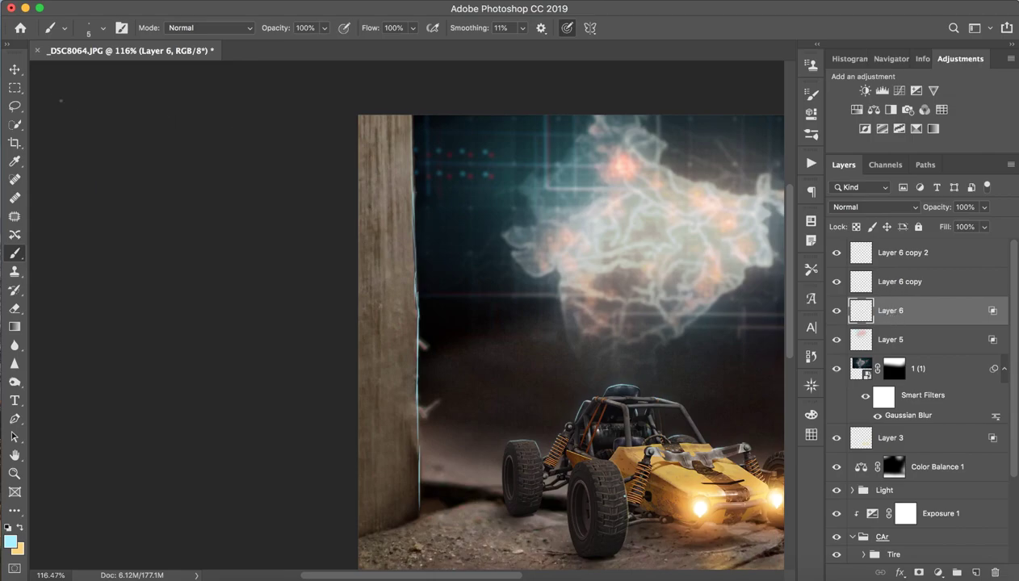
- Cut a narrow strip along the post's edge onto a new Layer 7 at the top of the stack
key("m")
left_click_drag(385, 121, 437, 521)
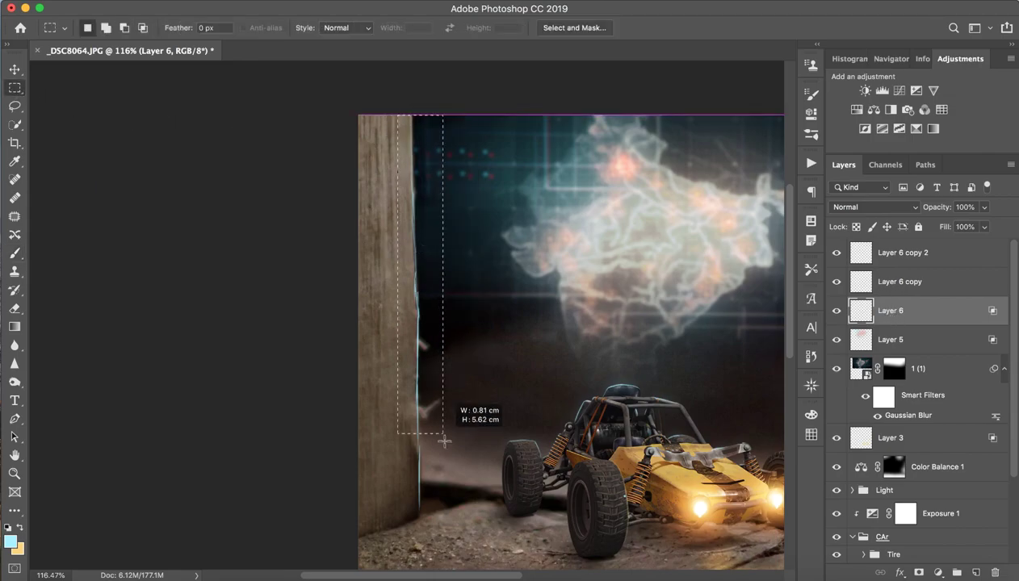
right_click(409, 282)
left_click(453, 392)
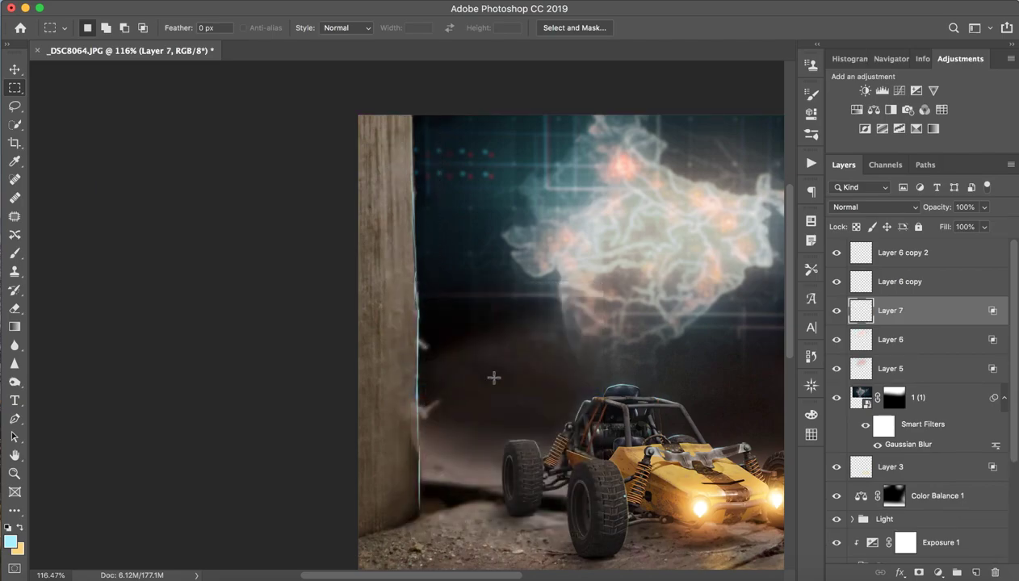
left_click_drag(893, 315, 879, 242)
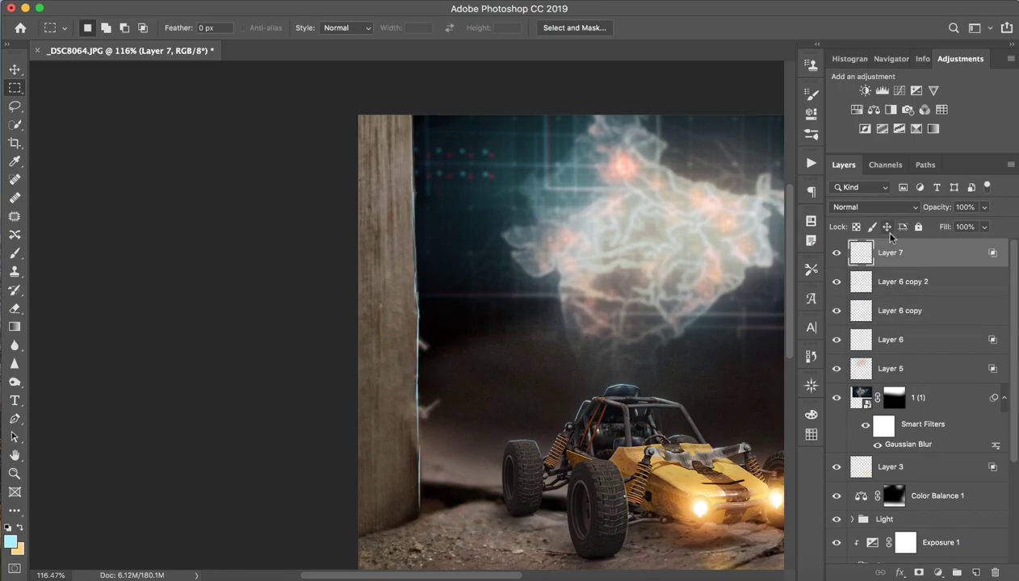
- Blur Layer 7 by 3 pixels and set its Underlying Layer Blend If to 0 / 52
left_click(349, 0)
mouse_move(354, 159)
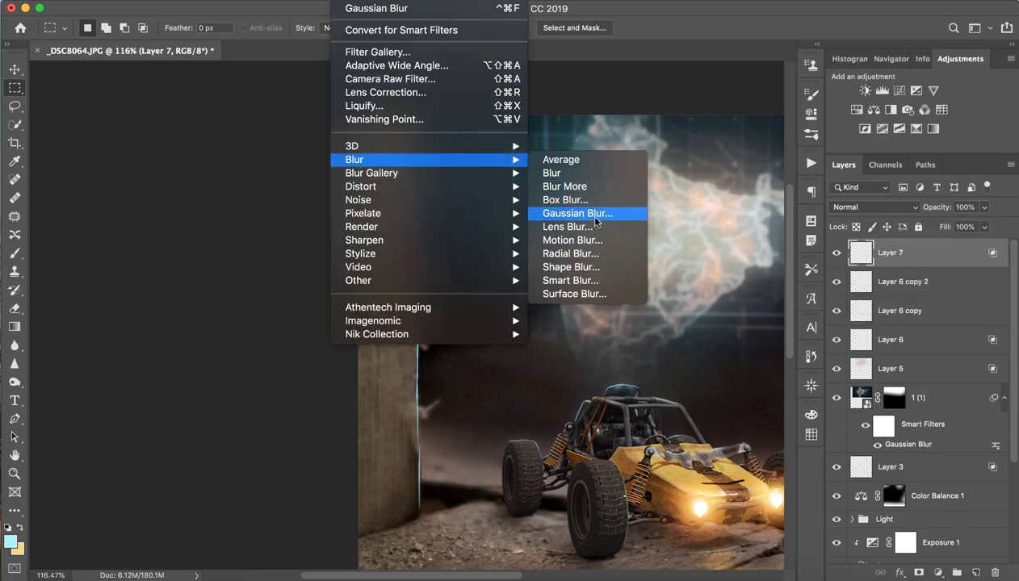
left_click(596, 214)
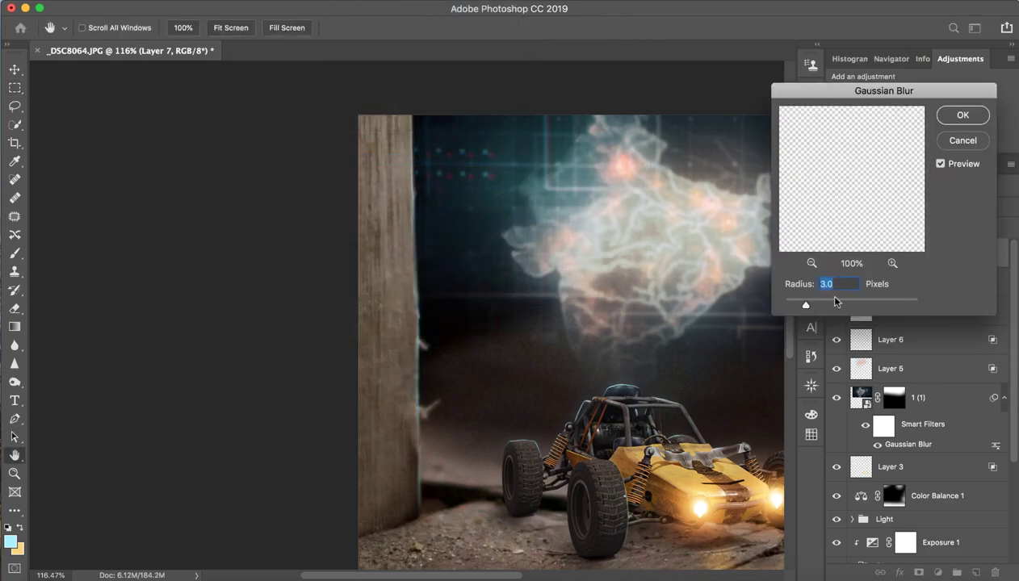
left_click(963, 115)
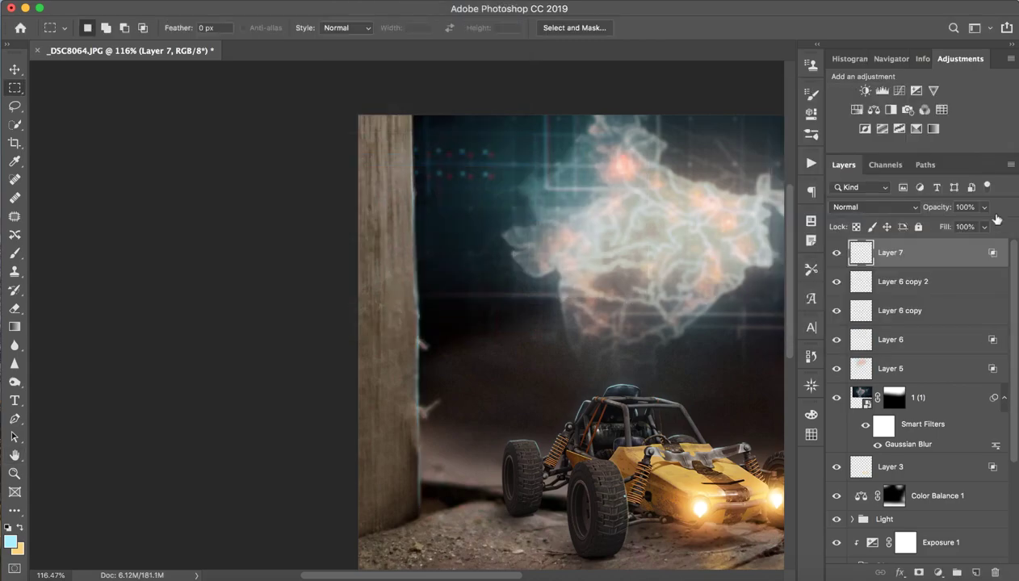
double_click(963, 264)
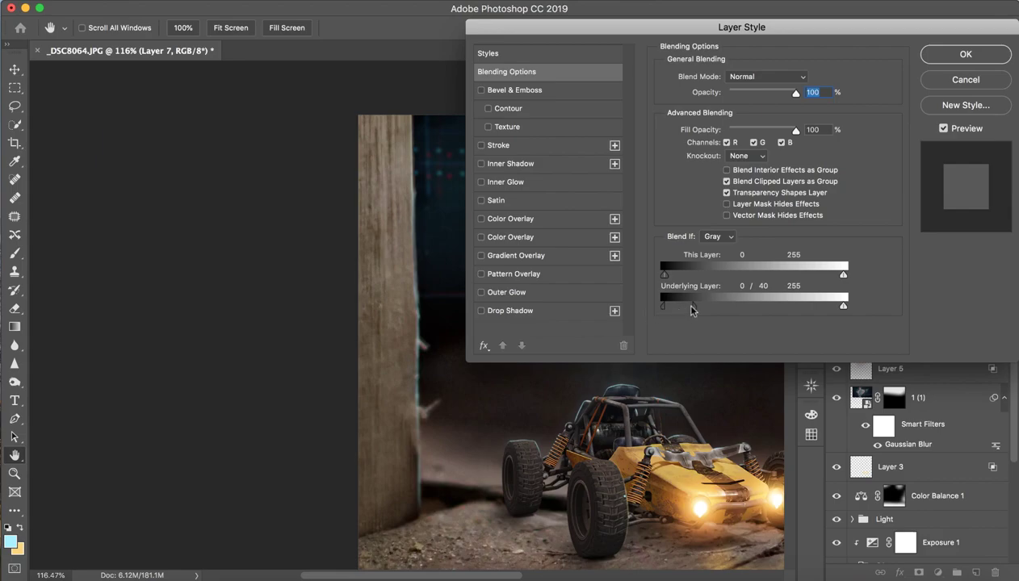
left_click_drag(691, 309, 702, 306)
left_click(924, 55)
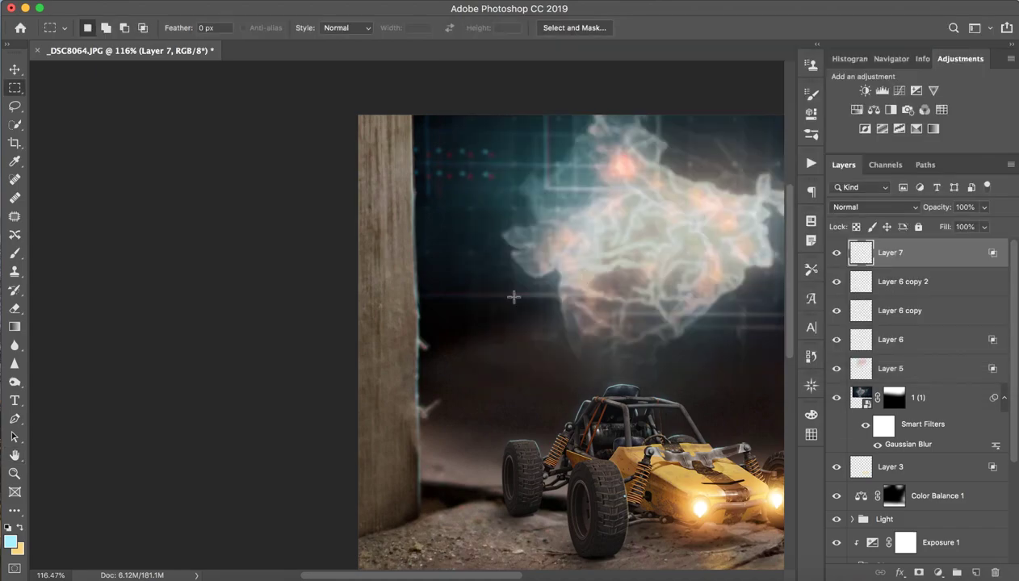
- Zoom in around the buggy and switch to the Brush tool
scroll(493, 411, "down", 3)
scroll(525, 436, "down", 3)
key("z")
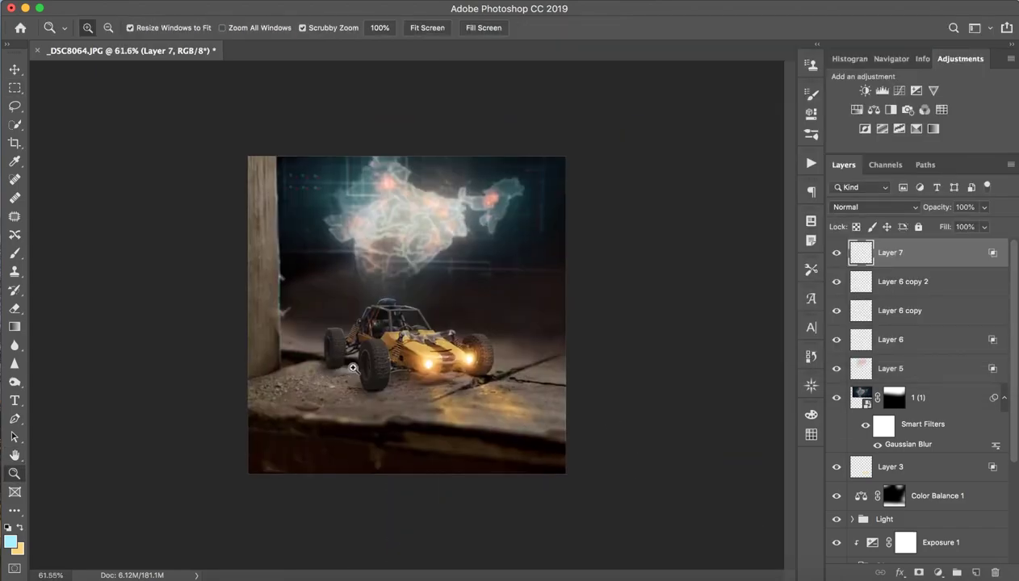
left_click(337, 369)
scroll(337, 370, "down", 4)
scroll(295, 370, "up", 2)
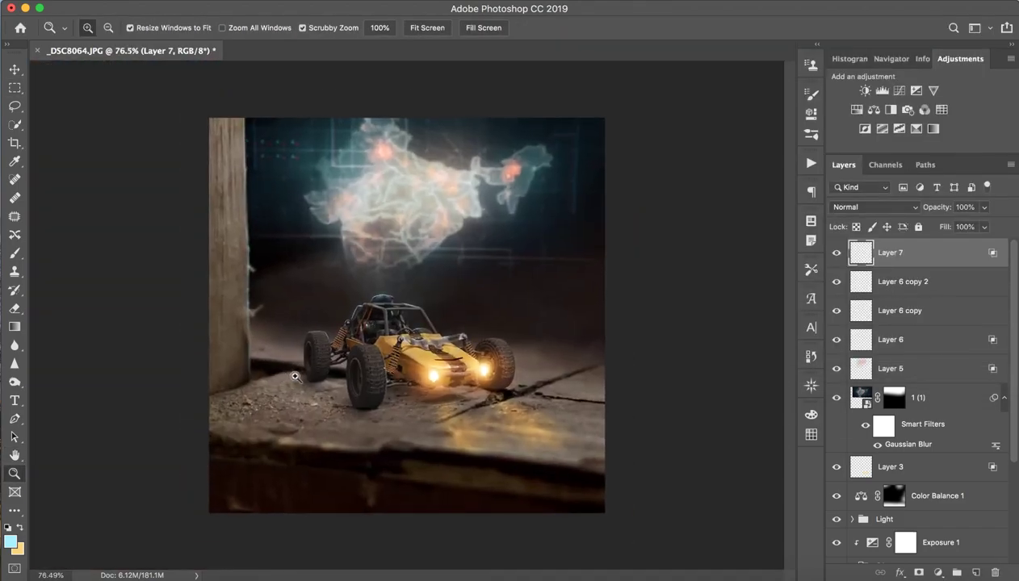
scroll(295, 370, "up", 1)
key("m")
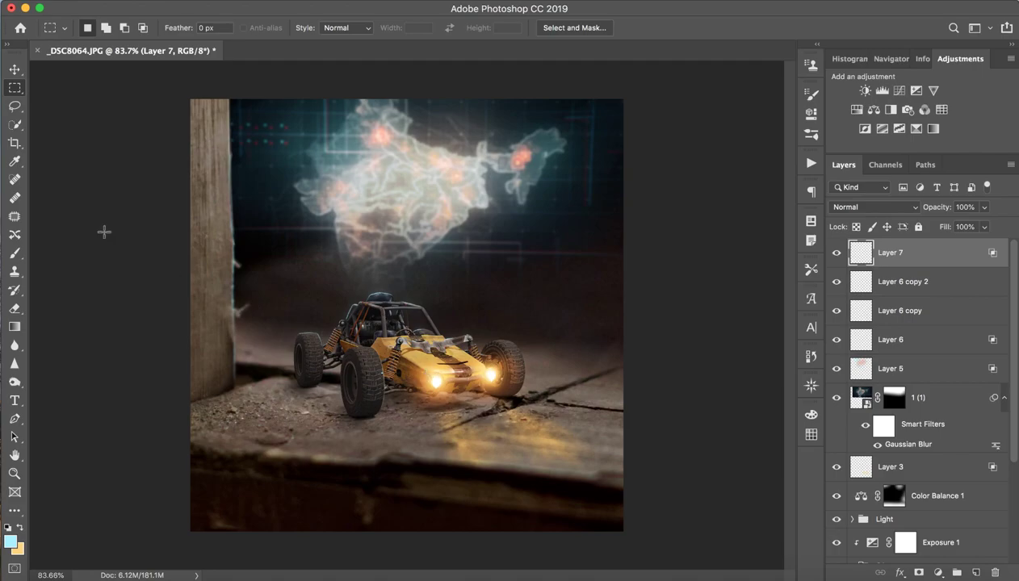
left_click(14, 255)
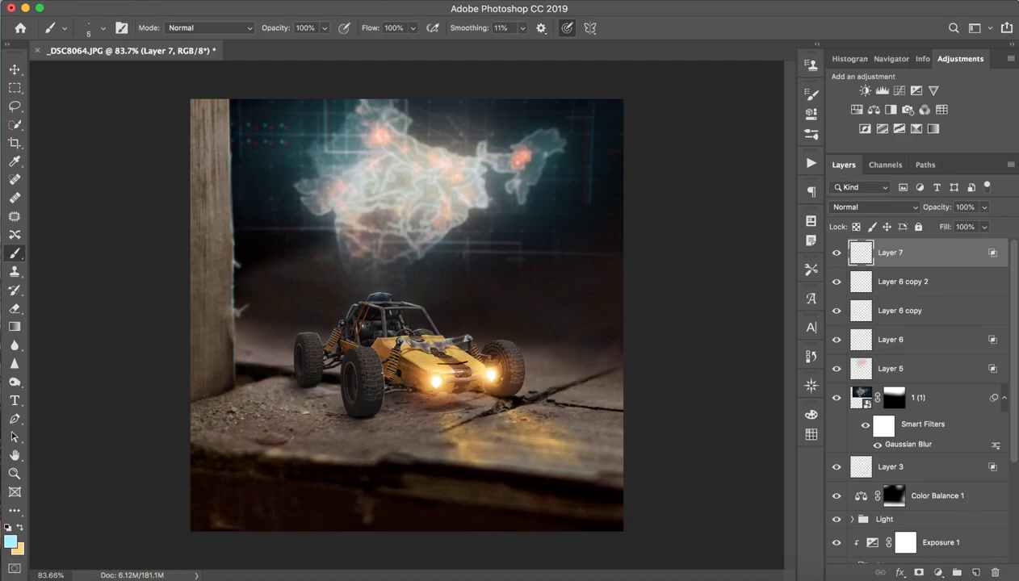
- Rotate the view to about −98° and zoom in closely on the front wooden plank
key("r")
mouse_move(212, 121)
left_mouse_down()
mouse_move(213, 508)
mouse_move(249, 496)
left_mouse_up()
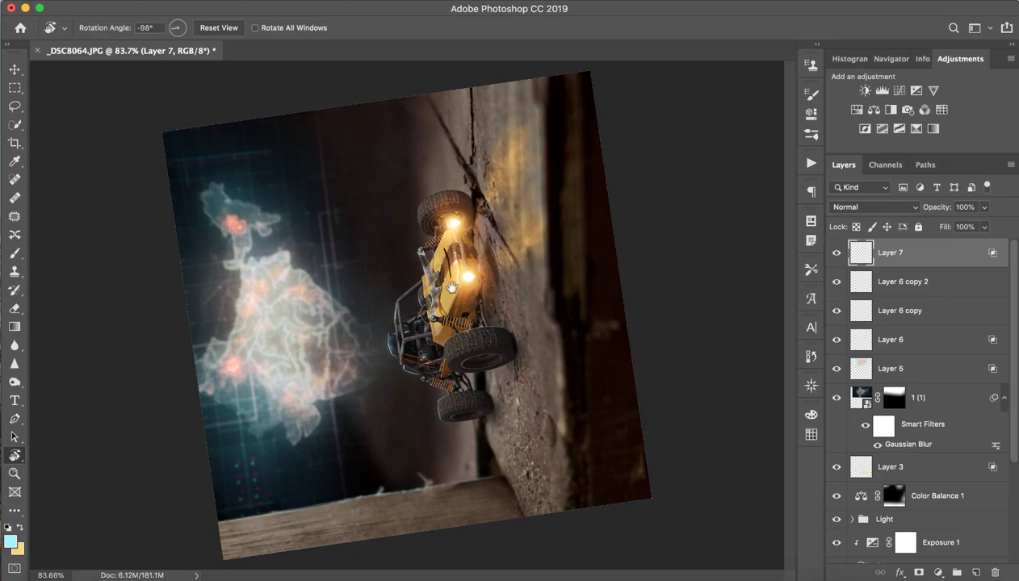
key("z")
mouse_move(348, 544)
left_mouse_down()
mouse_move(387, 536)
mouse_move(441, 418)
mouse_move(369, 415)
mouse_move(378, 391)
left_mouse_up()
key("r")
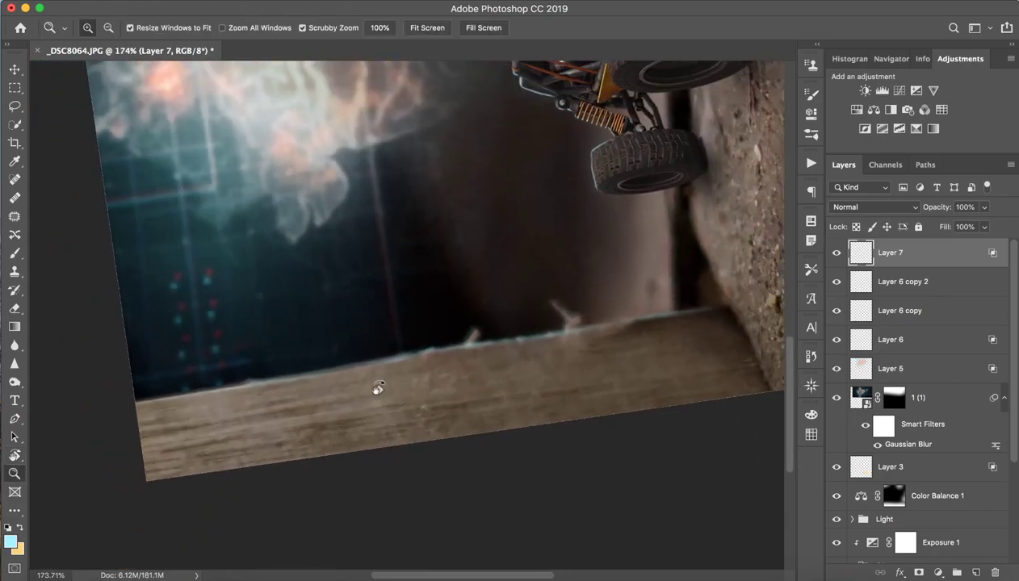
- Type SAARVENDRA near the plank's edge and shrink it to about 10 pt
key("r")
left_click(14, 401)
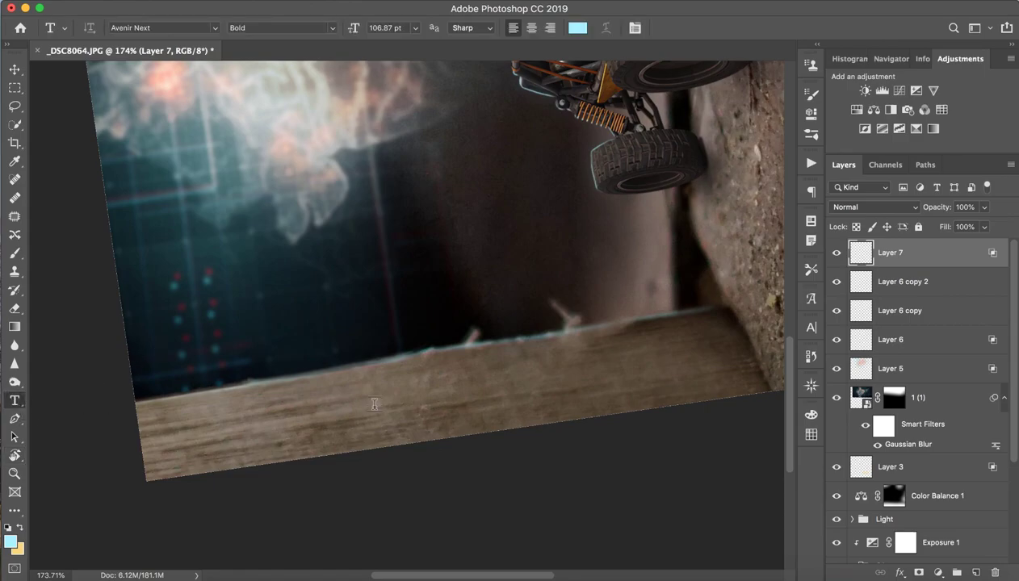
left_click(370, 399)
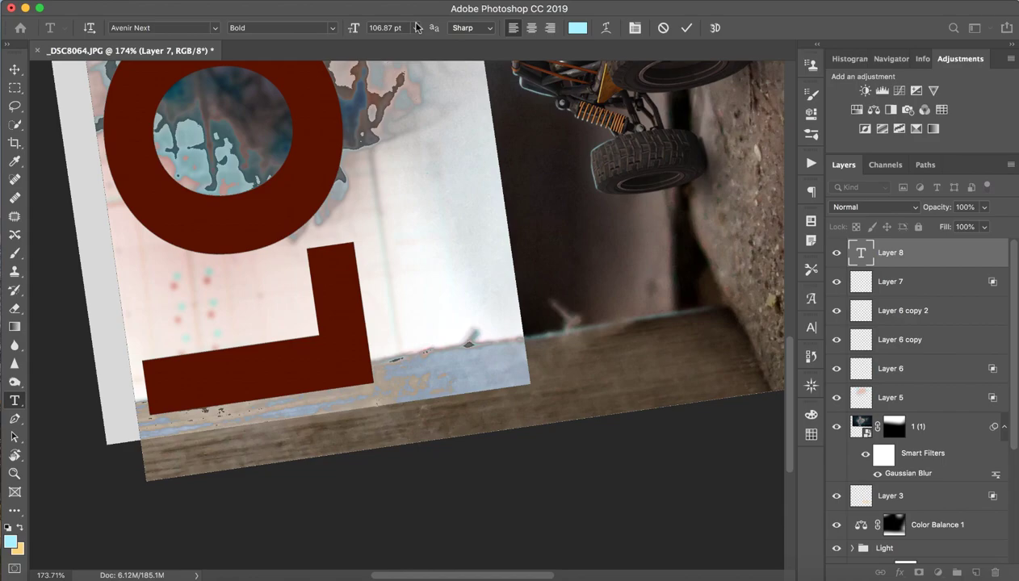
type("SA")
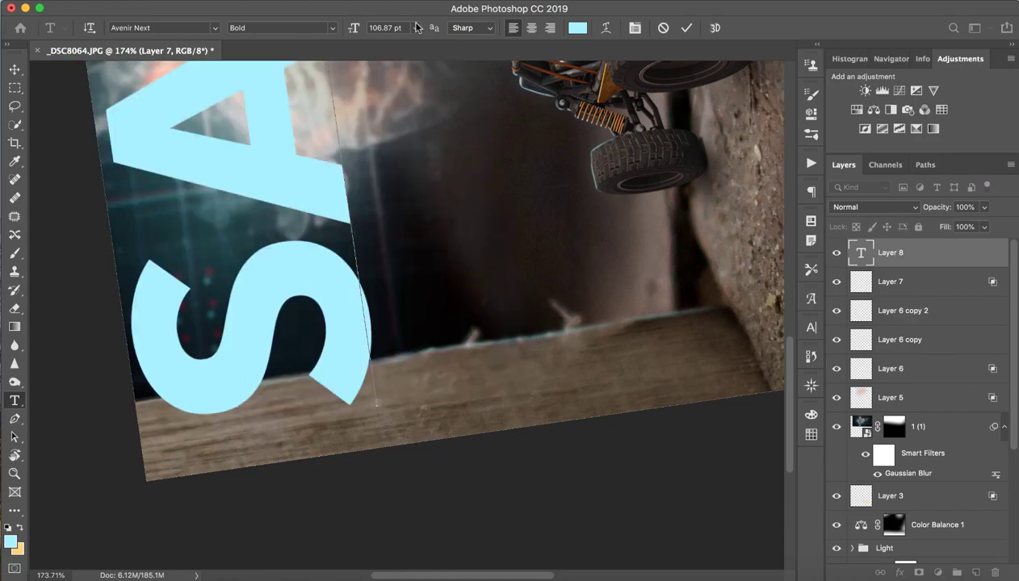
key("ctrl+a")
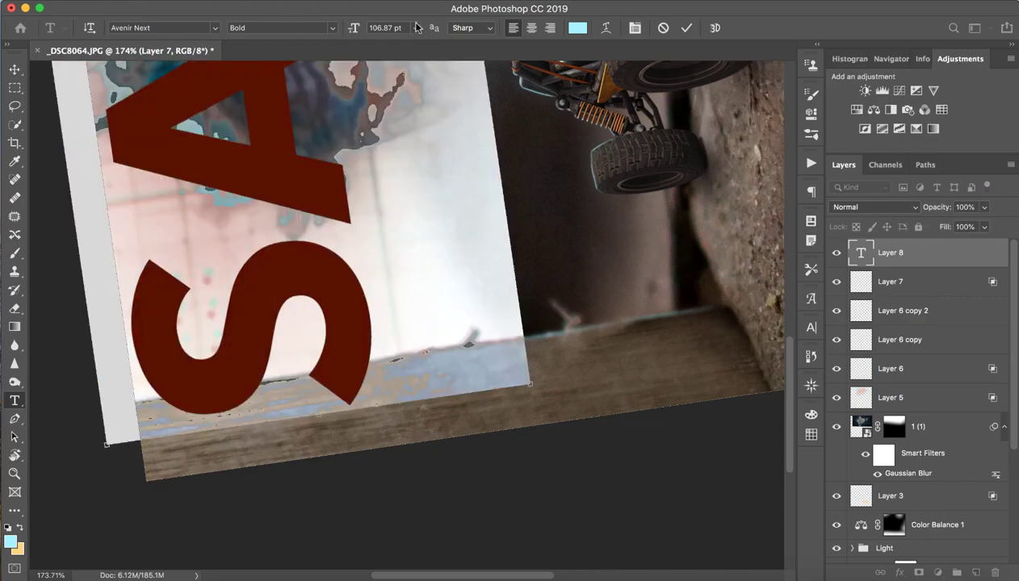
left_click_drag(353, 31, 248, 47)
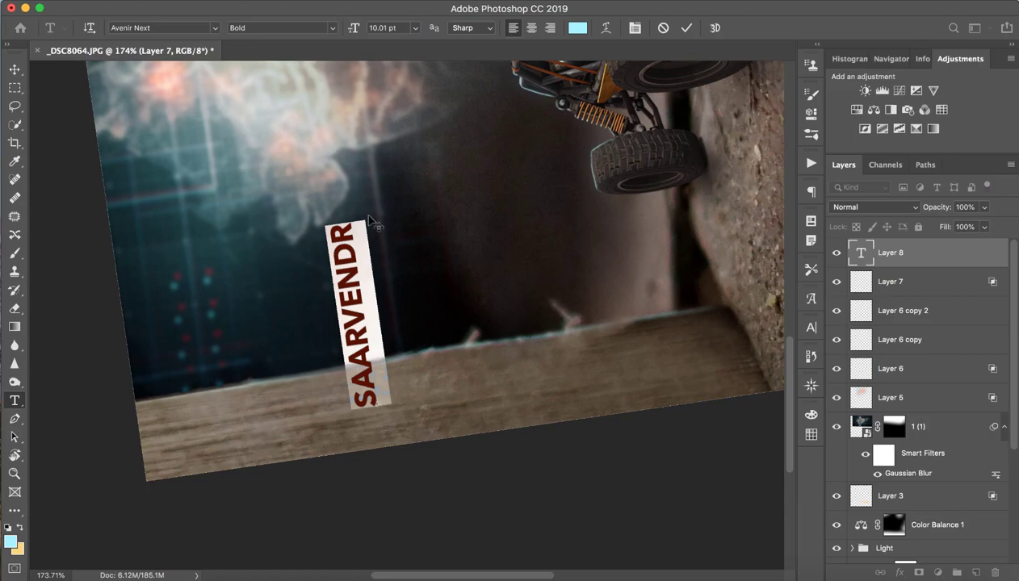
left_click(343, 220)
type("A")
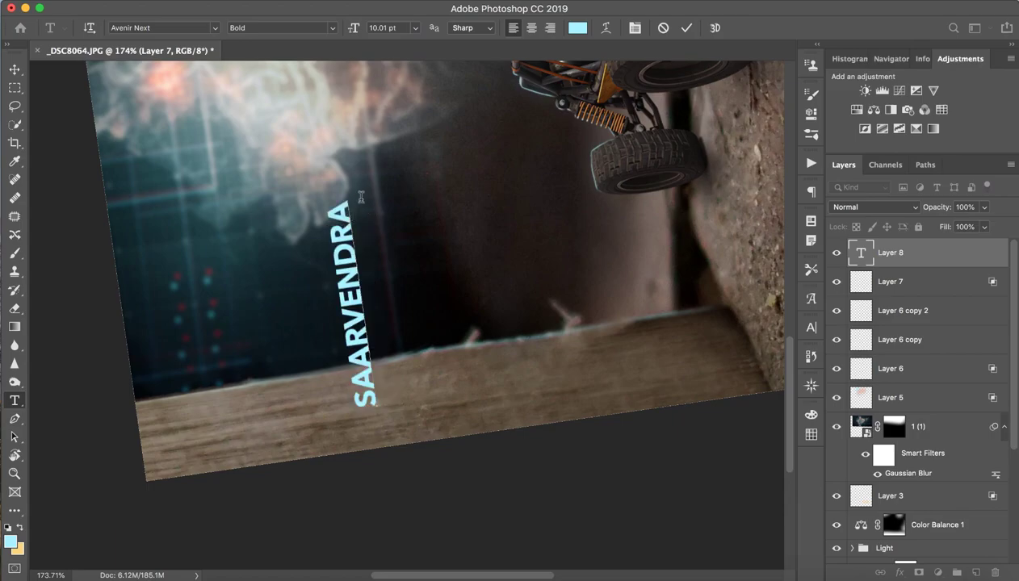
- Make the SAARVENDRA text black and commit it
key("ctrl+a")
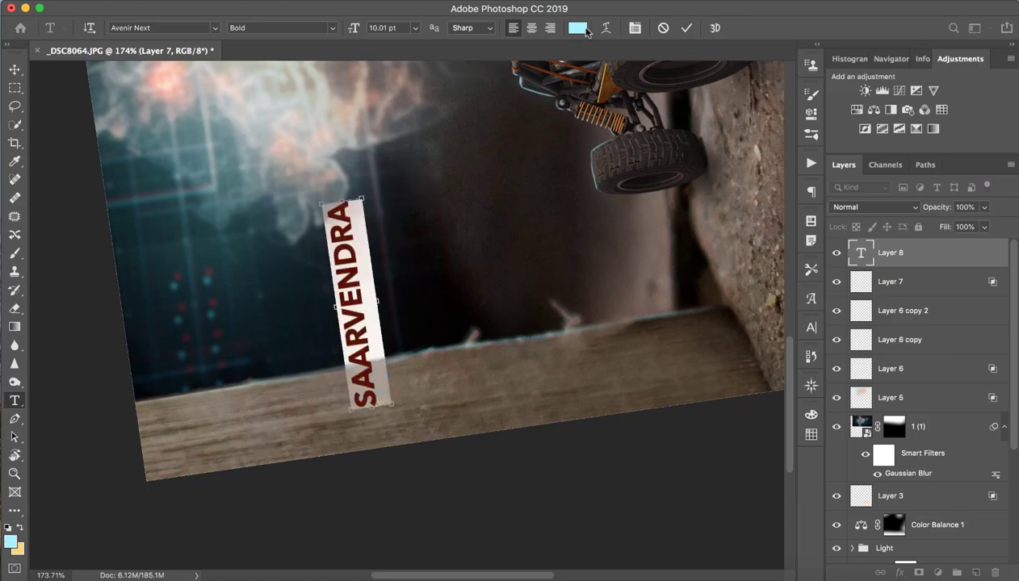
left_click(578, 27)
left_click(654, 272)
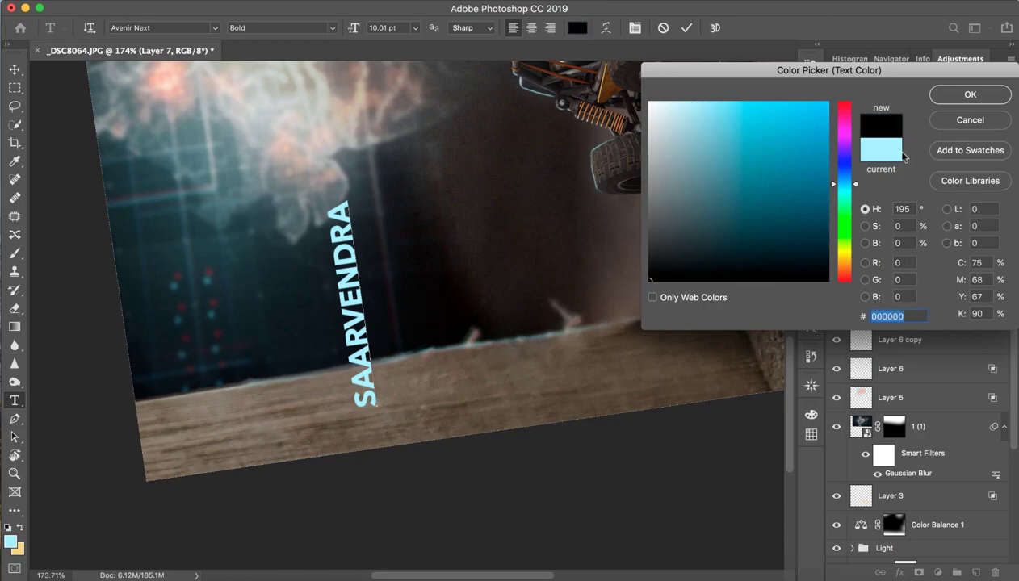
left_click(961, 95)
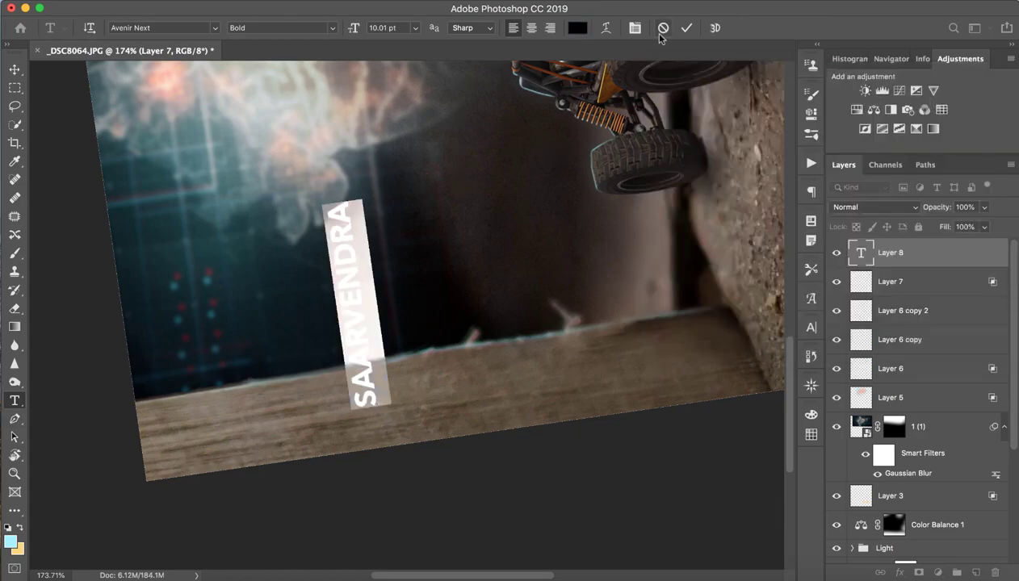
left_click(685, 29)
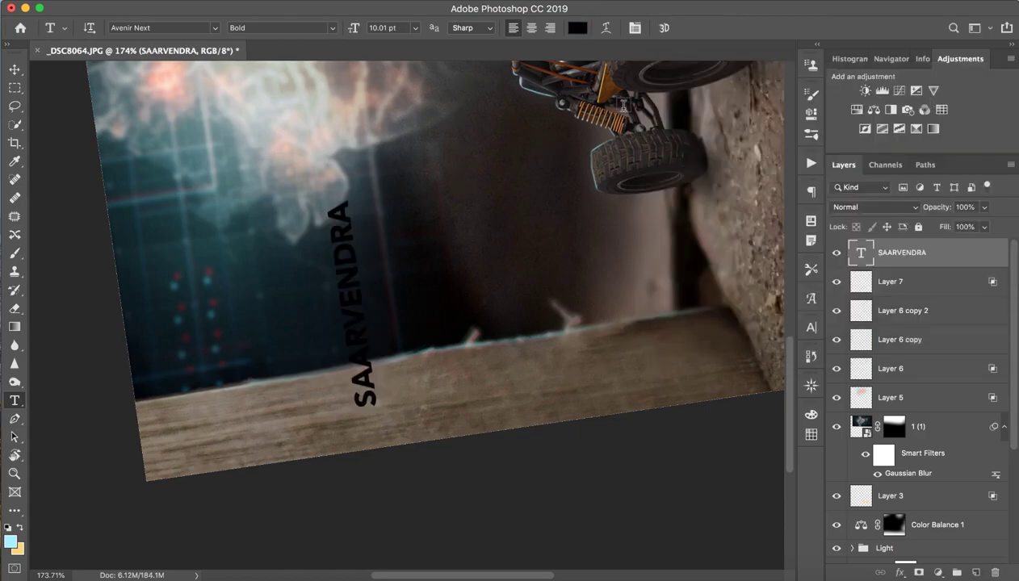
key("v")
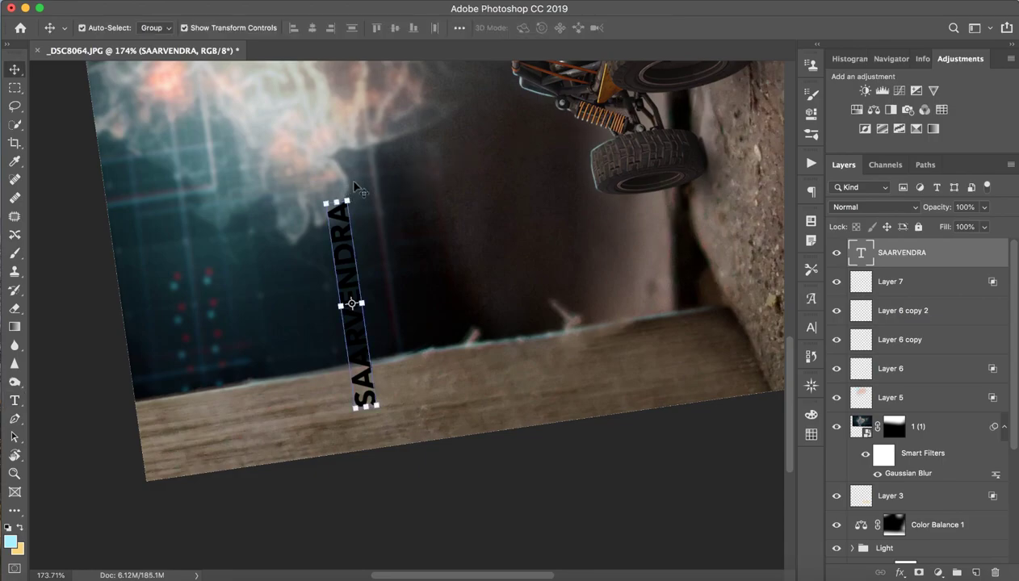
- Rotate the SAARVENDRA text about 87° and place it onto the plank
mouse_move(353, 190)
left_mouse_down()
mouse_move(414, 294)
mouse_move(638, 370)
mouse_move(522, 375)
left_mouse_up()
left_click_drag(650, 367, 656, 385)
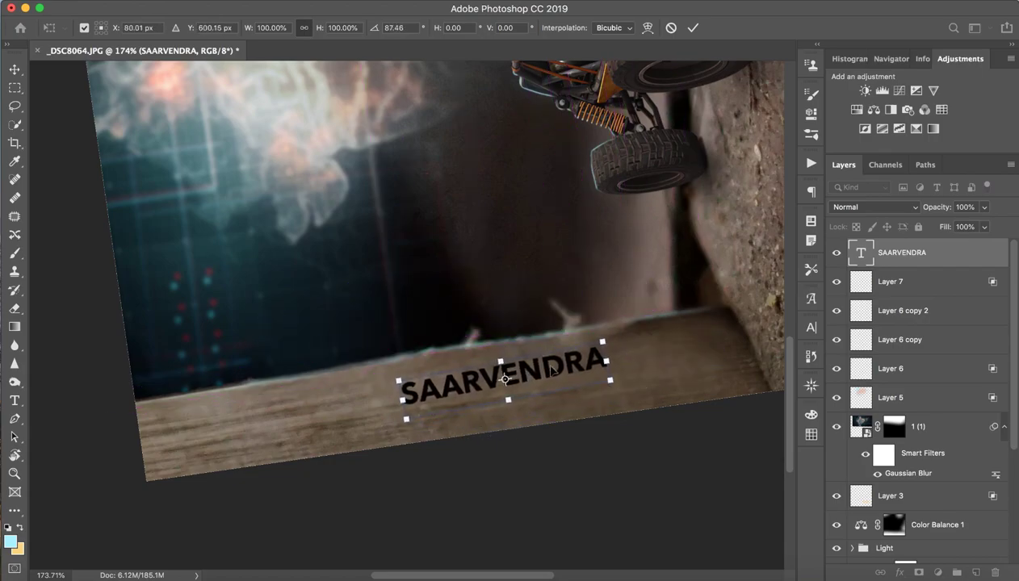
mouse_move(546, 368)
left_mouse_down()
mouse_move(685, 377)
mouse_move(673, 348)
mouse_move(323, 425)
mouse_move(472, 402)
left_mouse_up()
left_click(692, 28)
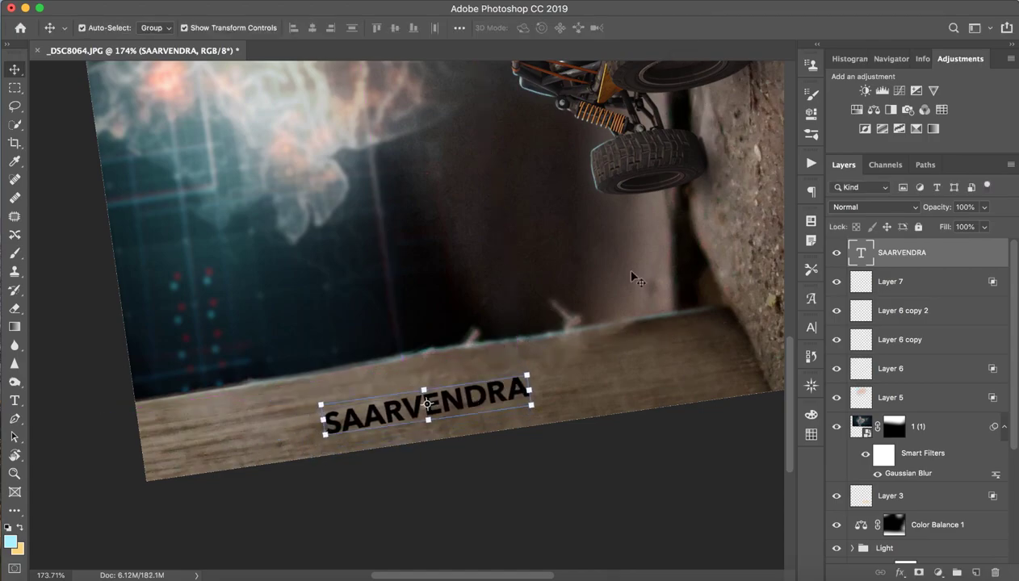
- Nudge the text slightly right along the plank's front face
left_click(626, 397)
left_click_drag(475, 405, 480, 396)
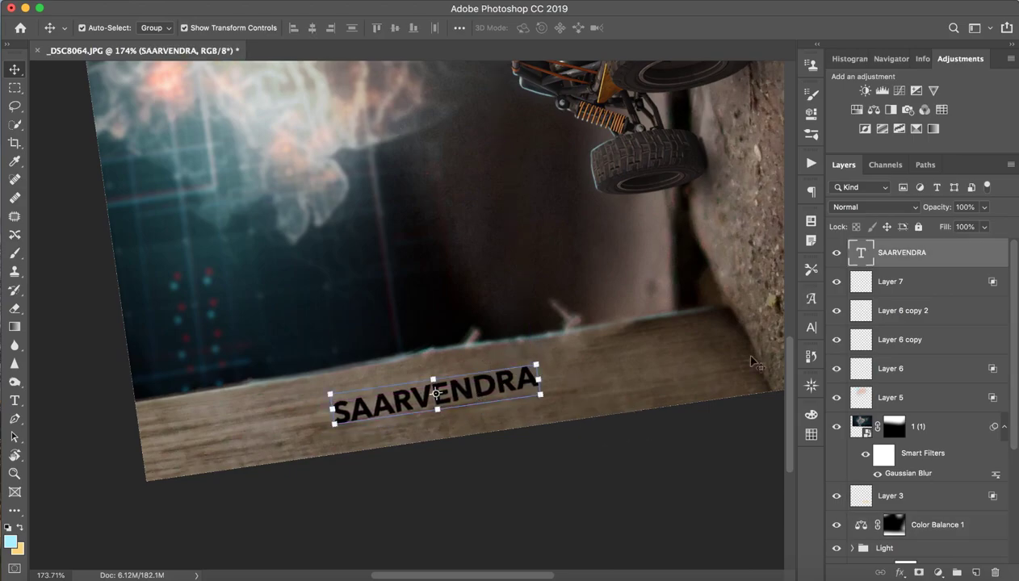
left_click(899, 208)
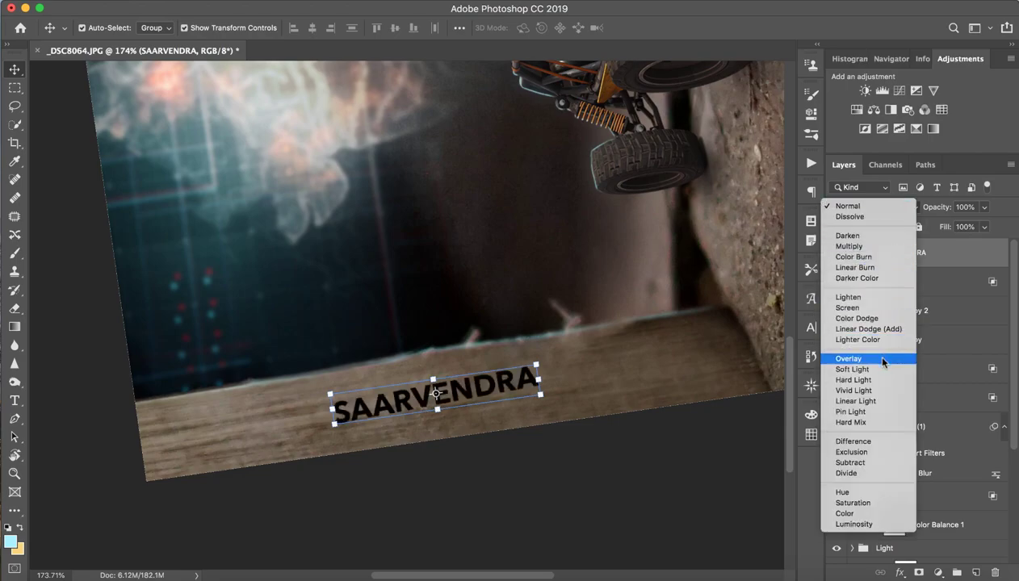
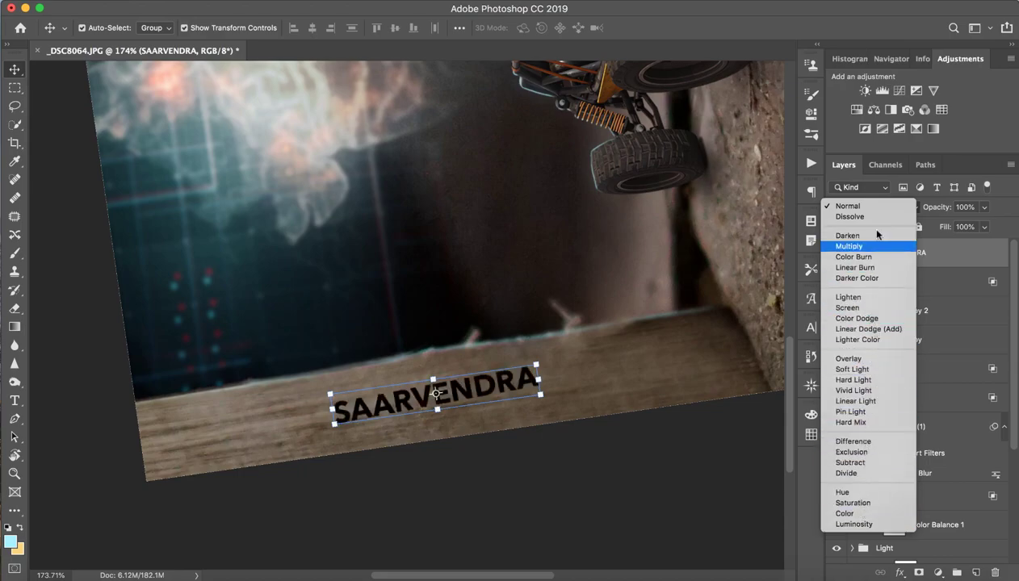
- Split the Blend If underlying slider so wood grain shows through SAARVENDRA, then scale it to about 35%
left_click(976, 282)
double_click(966, 256)
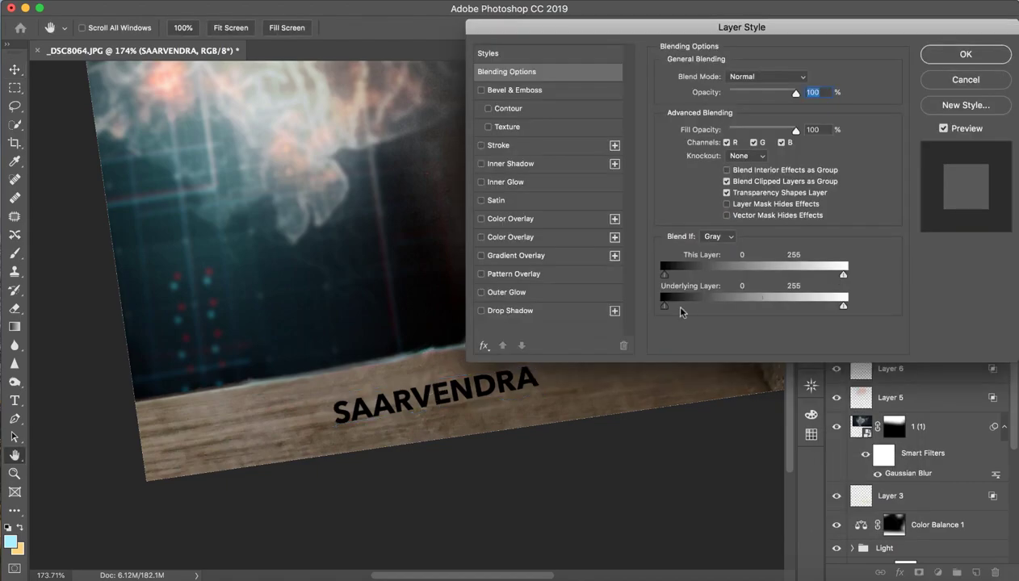
mouse_move(664, 306)
left_mouse_down()
mouse_move(795, 307)
mouse_move(768, 308)
left_mouse_up()
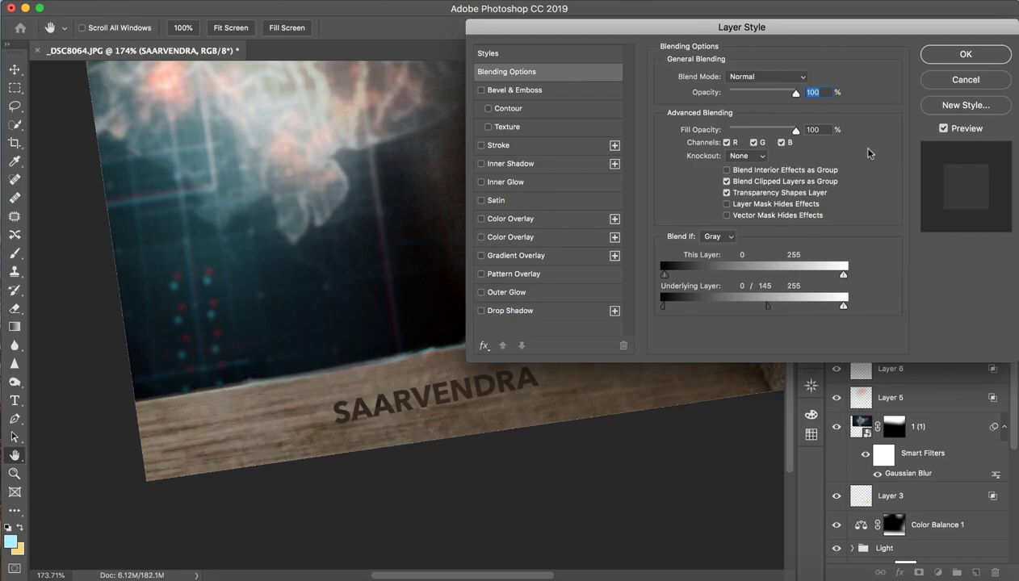
left_click(960, 55)
key("v")
mouse_move(536, 368)
left_mouse_down()
mouse_move(472, 387)
mouse_move(707, 332)
left_mouse_up()
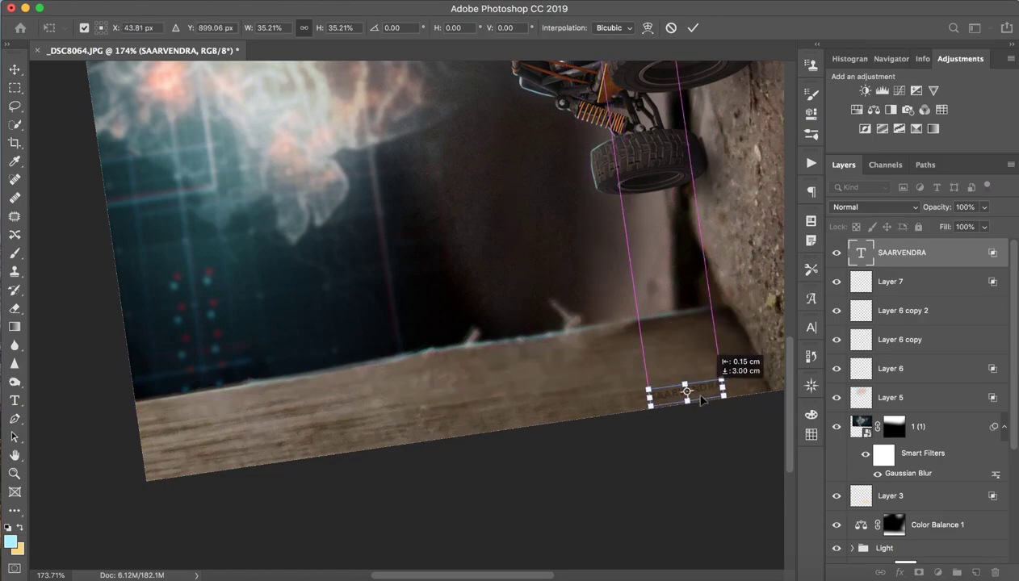
- Move the shrunken SAARVENDRA text onto the wood's lower edge and commit the transform
mouse_move(707, 332)
left_mouse_down()
mouse_move(447, 445)
mouse_move(624, 345)
mouse_move(700, 321)
left_mouse_up()
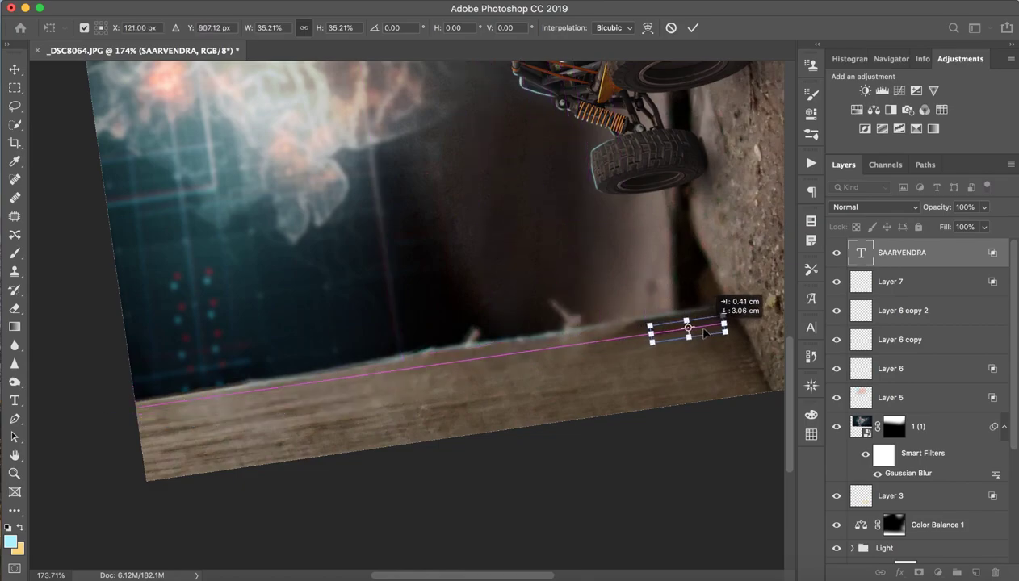
left_click(691, 29)
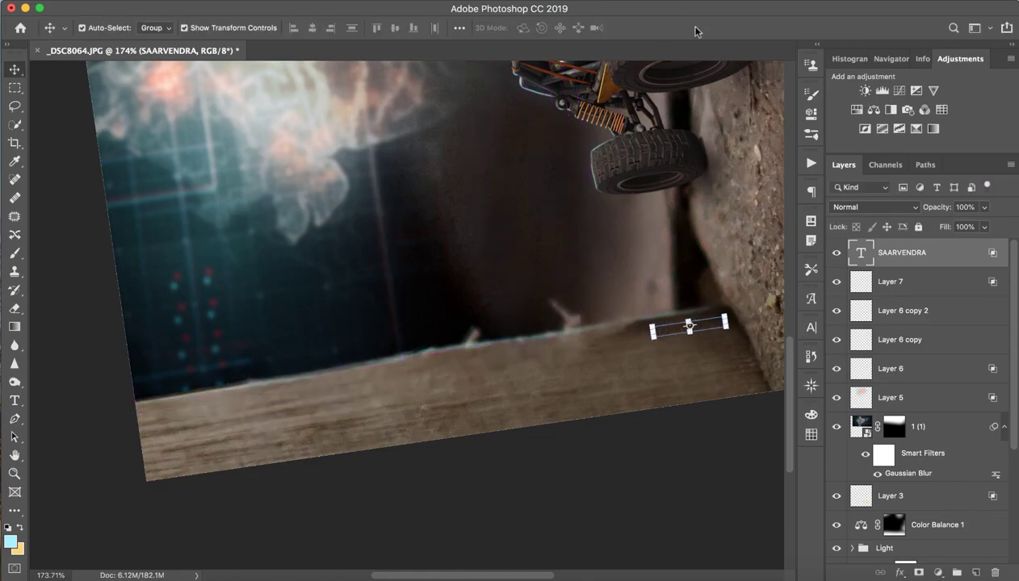
left_click(602, 352)
left_click_drag(637, 293, 596, 302)
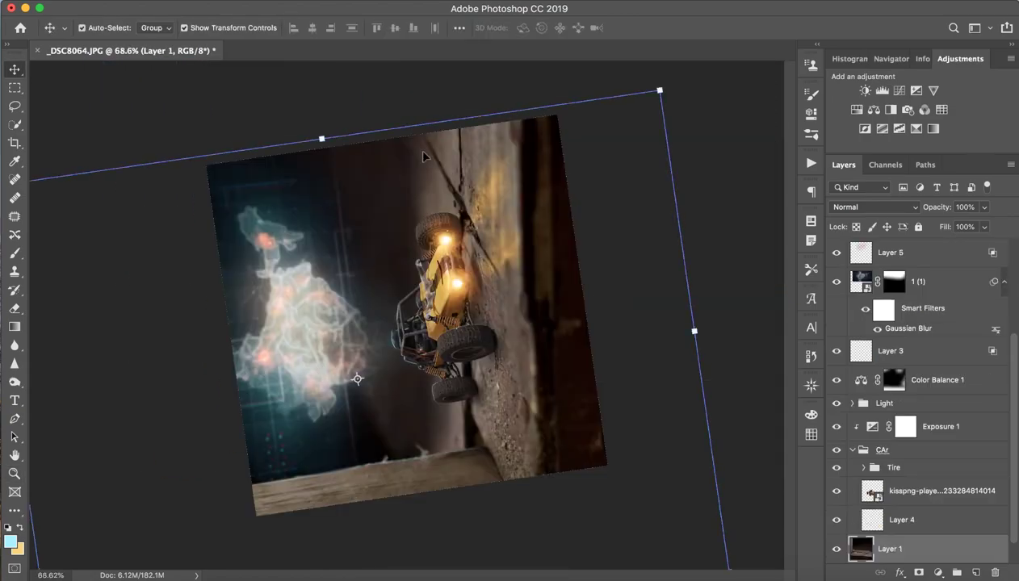
- Reset the canvas rotation to upright, zoom in on the post and tyre, and select the SAARVENDRA layer
key("r")
left_click(219, 27)
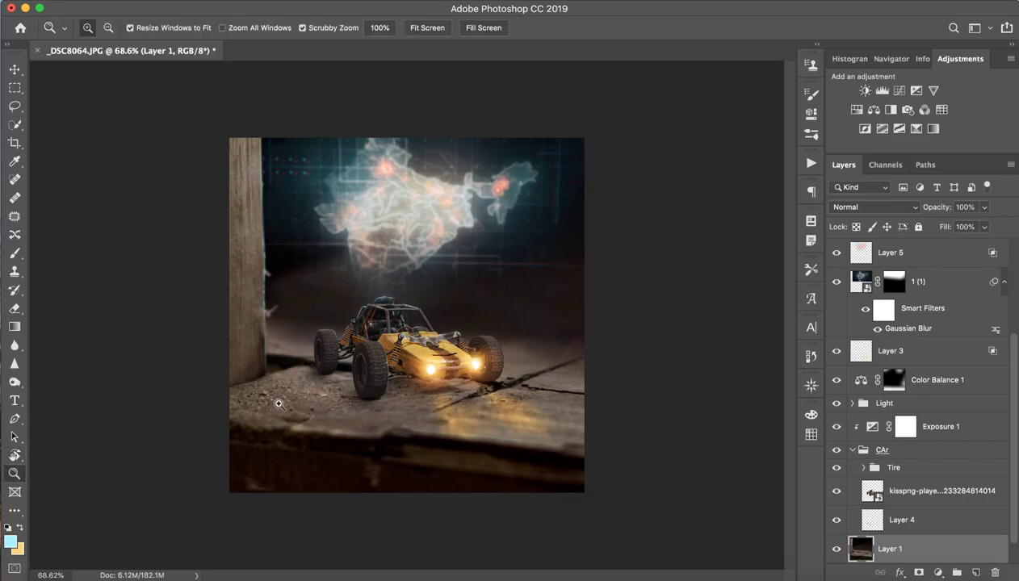
left_click_drag(277, 405, 327, 232)
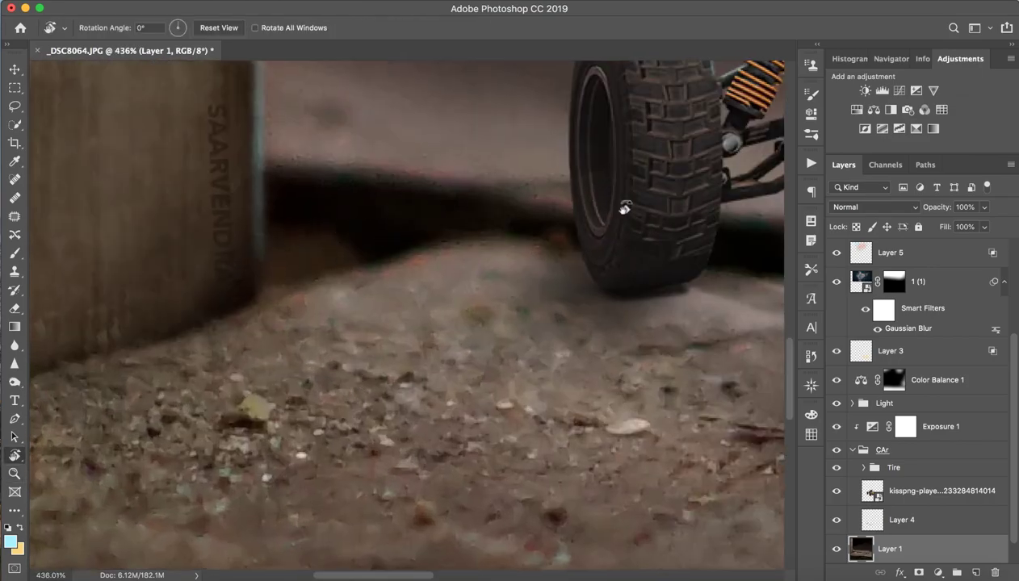
scroll(960, 444, "up", 3)
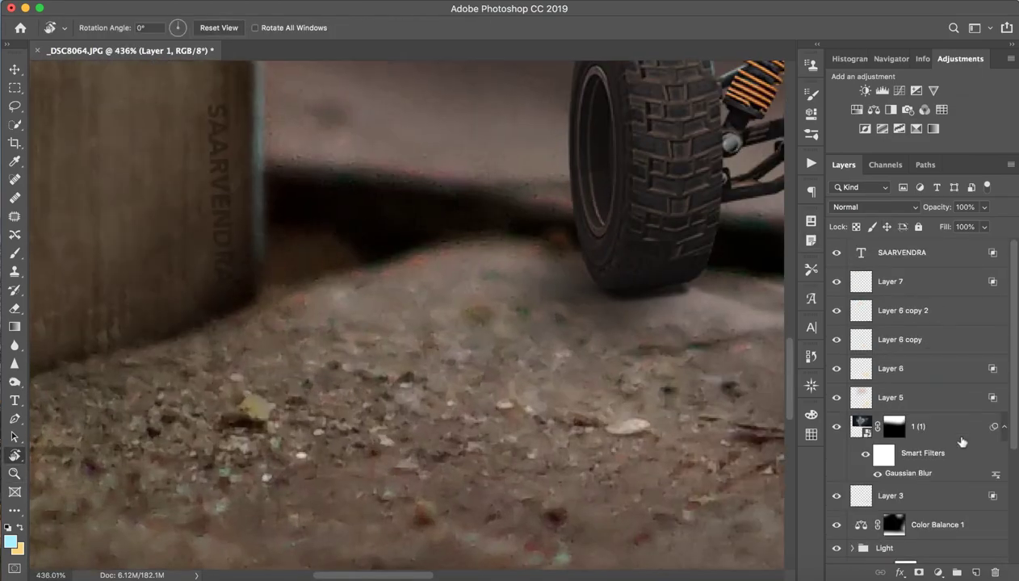
left_click(903, 253)
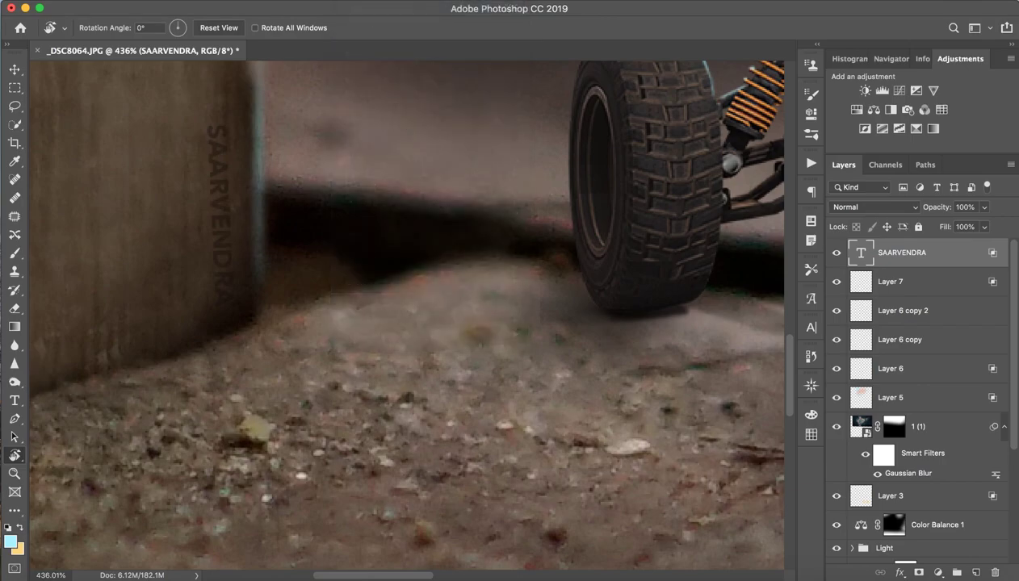
left_click(359, 2)
key("Escape")
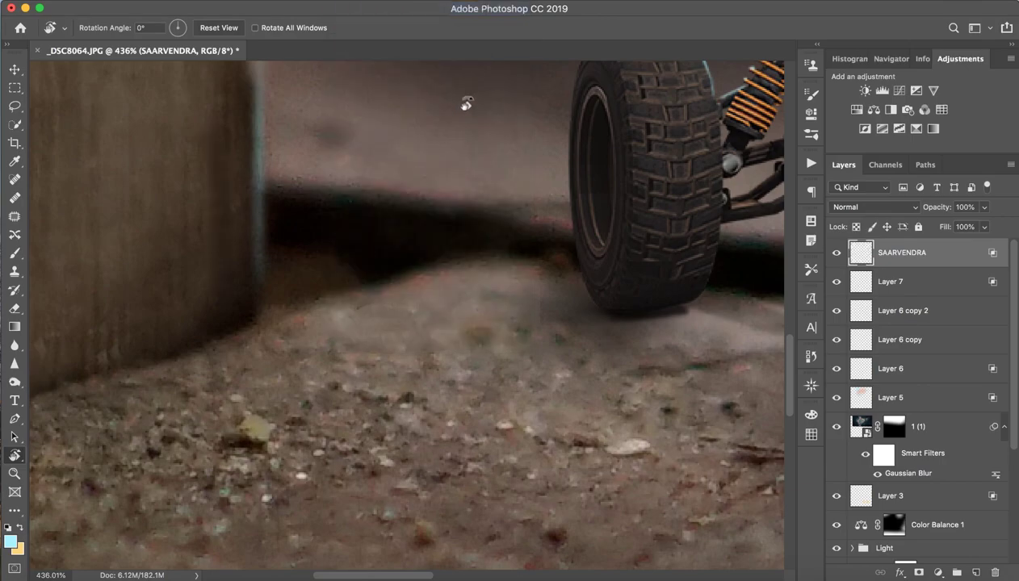
- Convert SAARVENDRA to a smart object, apply a 1-pixel Gaussian Blur, and zoom out to the post
left_click(360, 2)
mouse_move(355, 159)
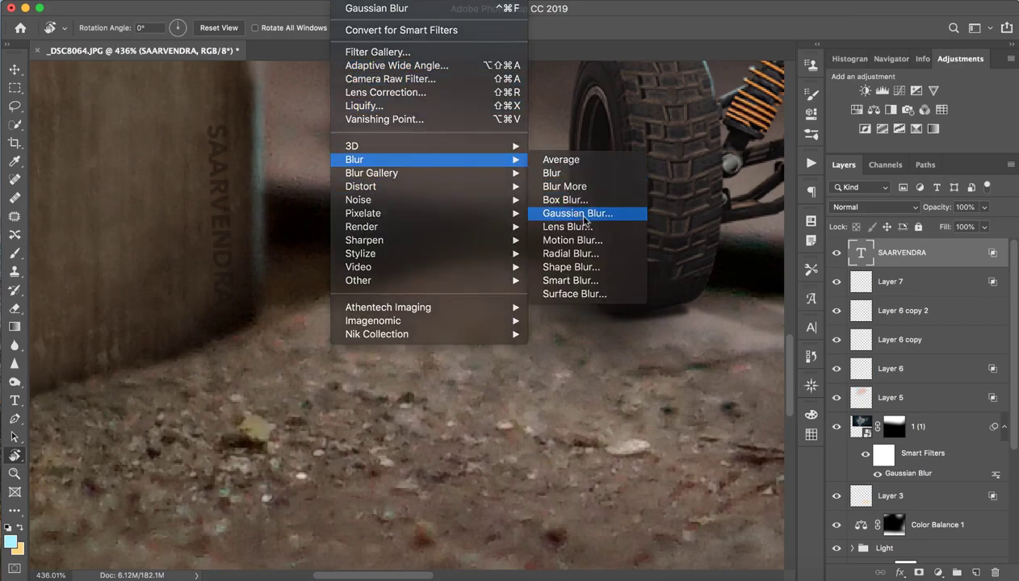
left_click(575, 213)
left_click(649, 205)
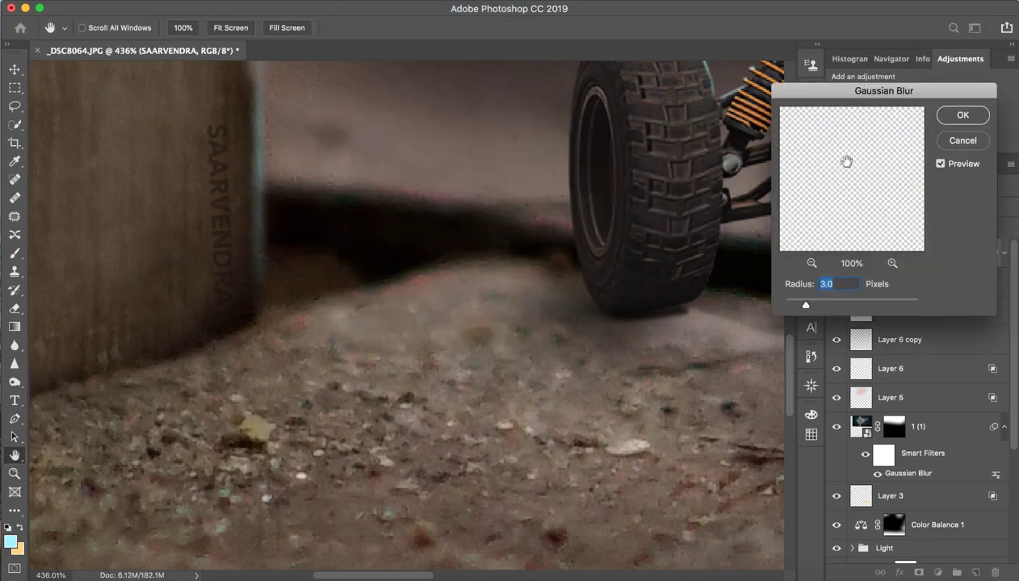
type("1")
left_click(963, 115)
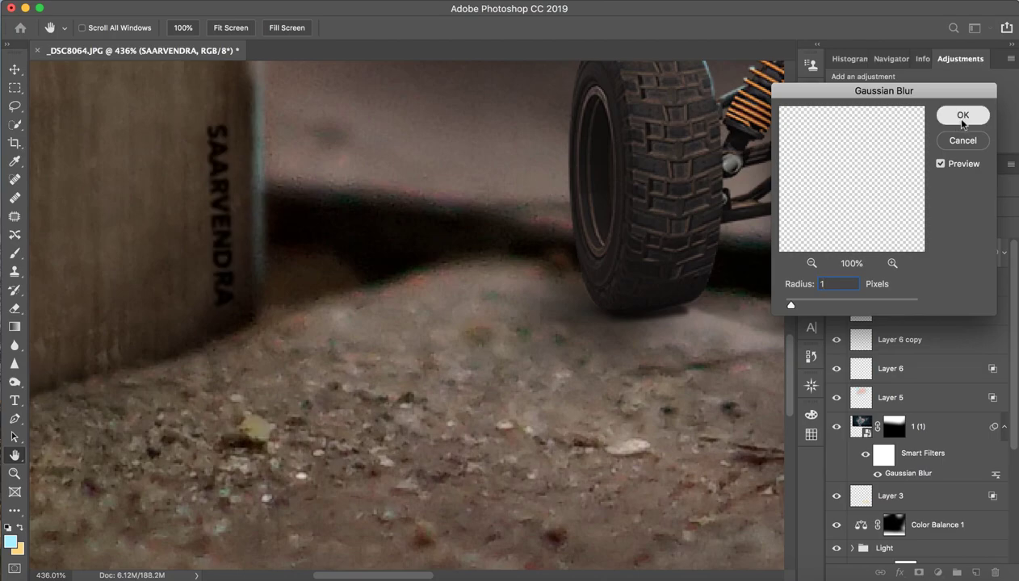
key("z")
left_click_drag(666, 193, 420, 196)
- Rotate the SAARVENDRA text slightly to straighten it on the post
key("r")
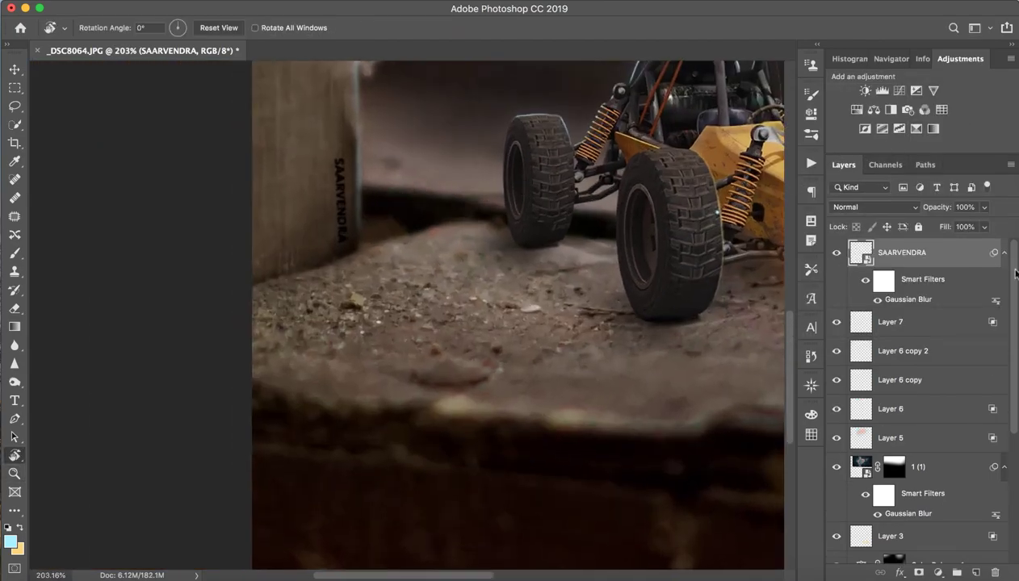
key("v")
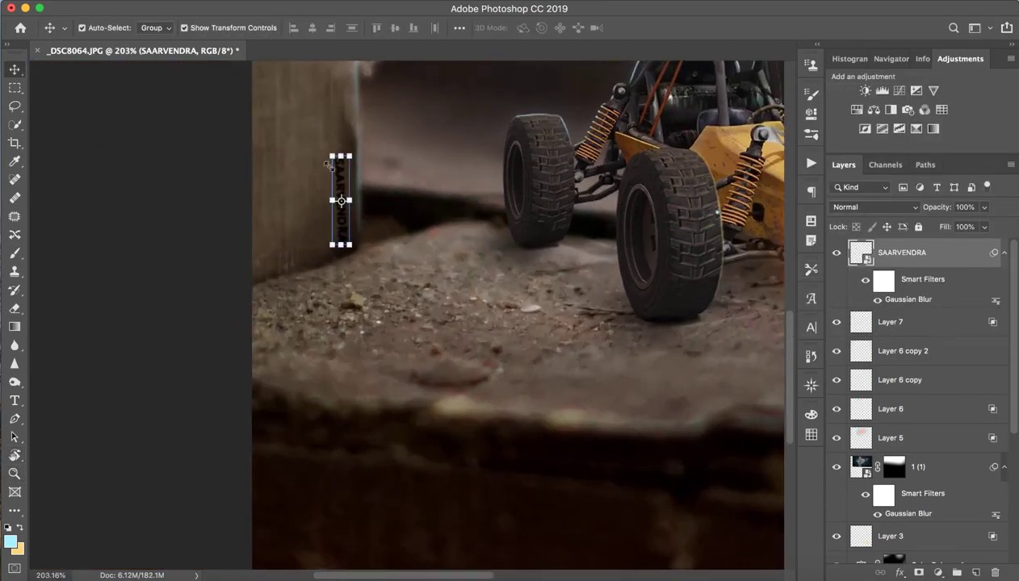
left_click(321, 155)
left_click(613, 226)
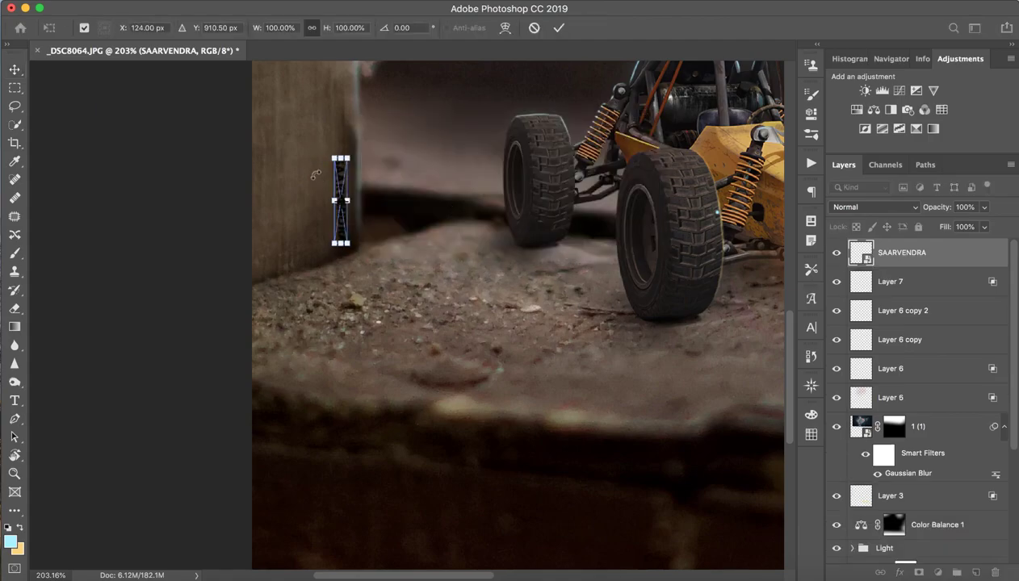
left_click_drag(315, 151, 316, 150)
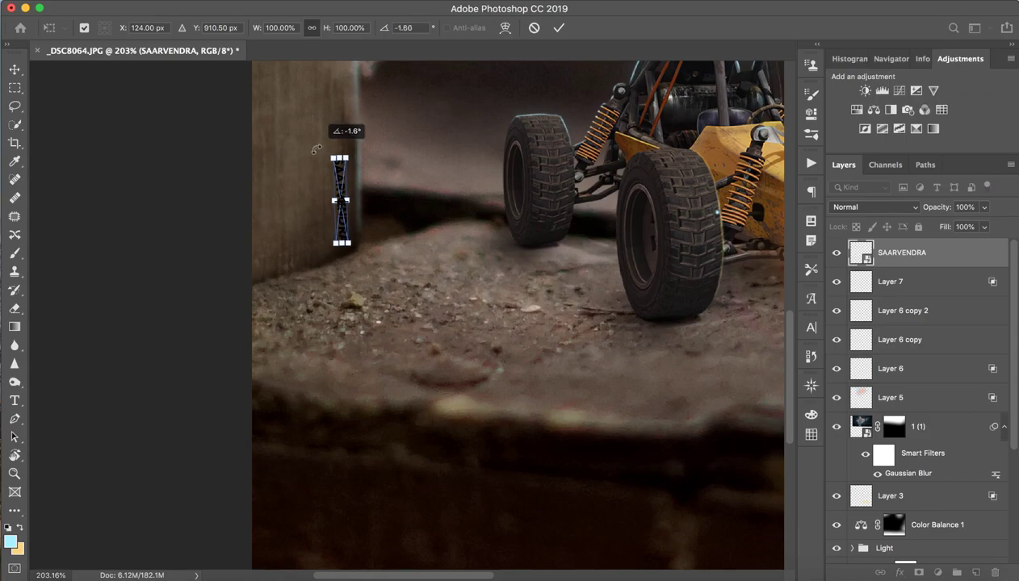
left_click(559, 28)
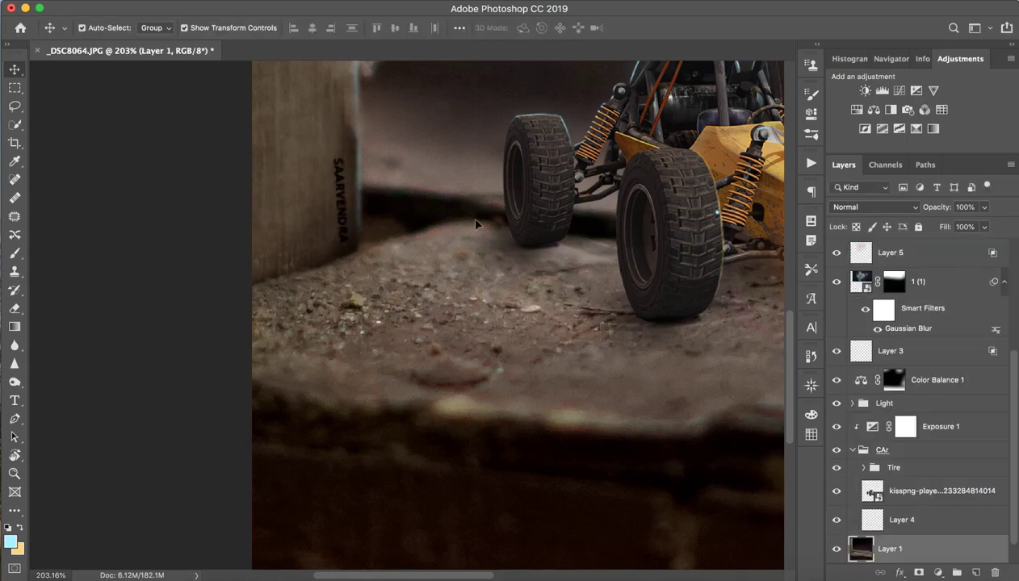
- Scale the SAARVENDRA text down to about 81% and commit the transform
left_click(351, 217)
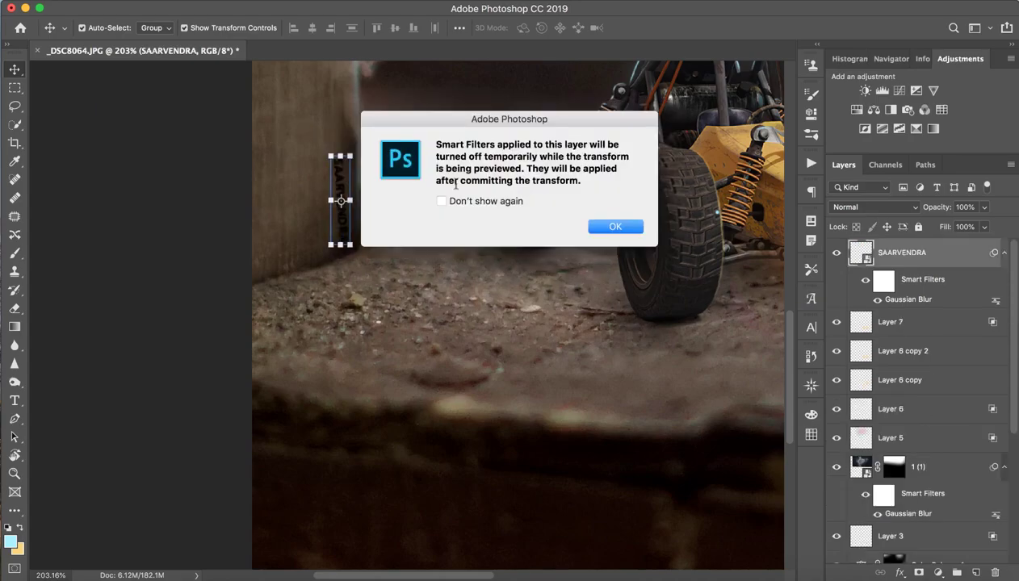
left_click(602, 225)
mouse_move(350, 156)
left_mouse_down()
mouse_move(351, 143)
mouse_move(341, 175)
left_mouse_up()
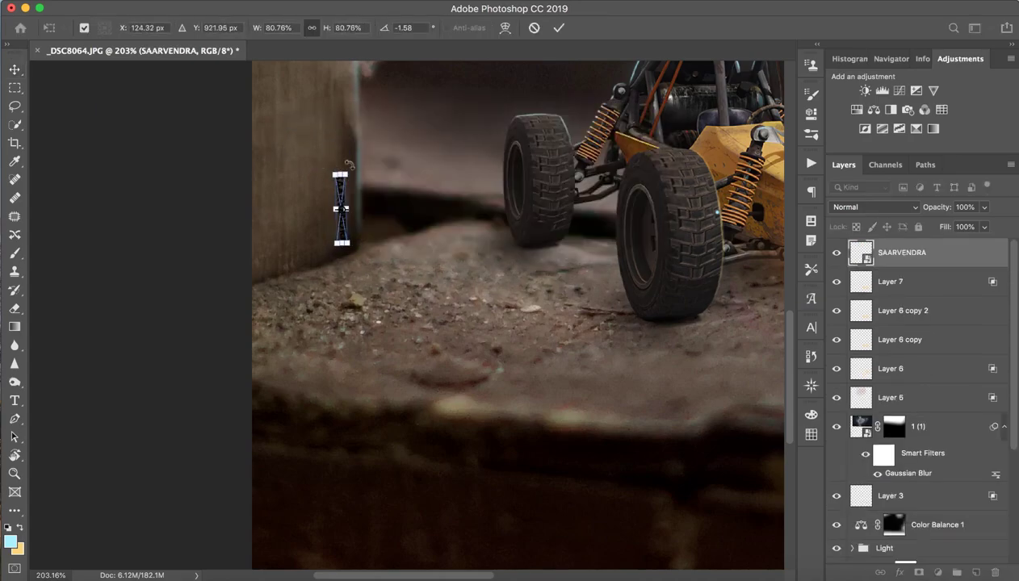
left_click(394, 29)
type("0")
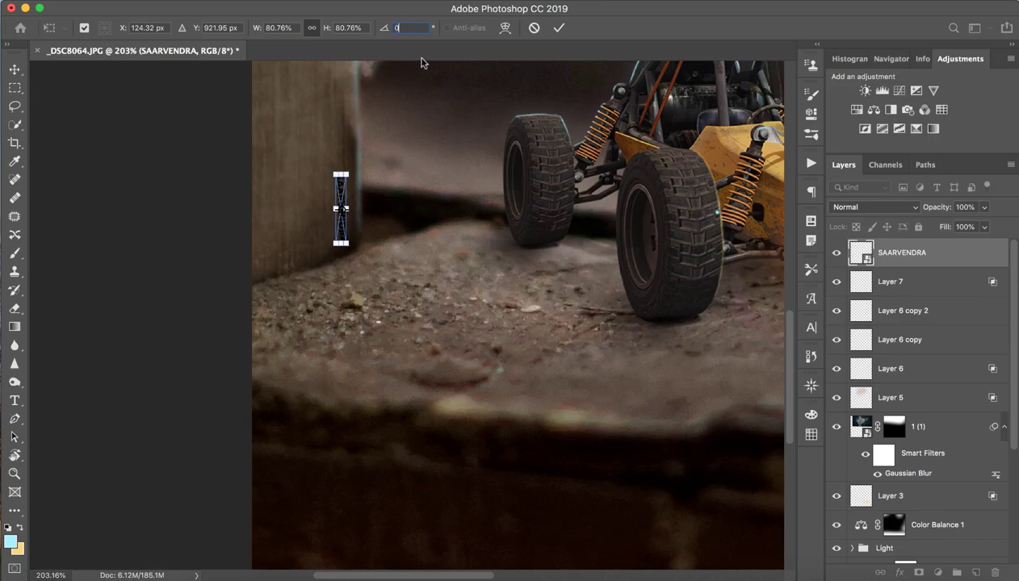
left_click(558, 27)
left_click(546, 222)
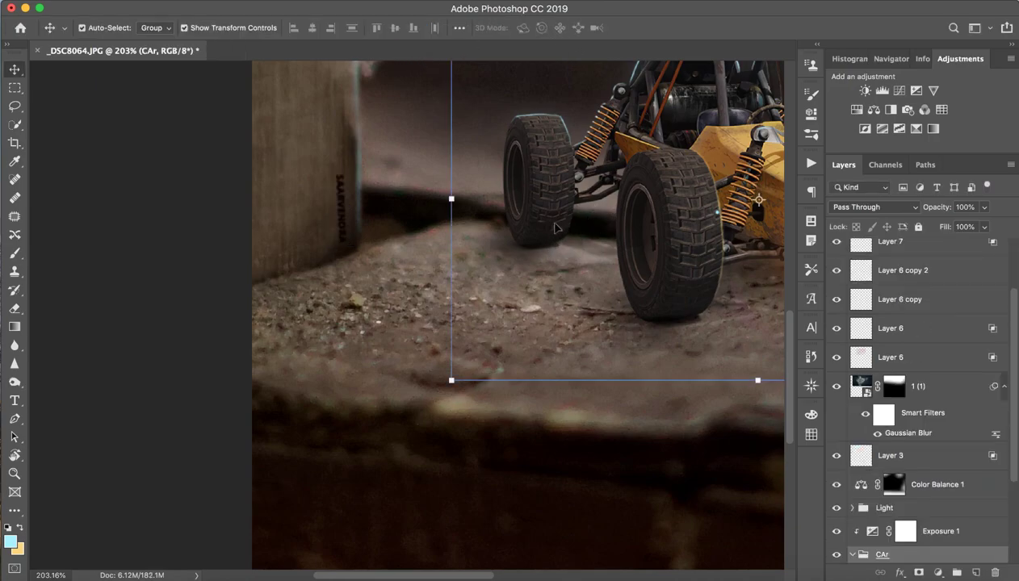
- Lower the SAARVENDRA layer's opacity to 21%
left_click(426, 428)
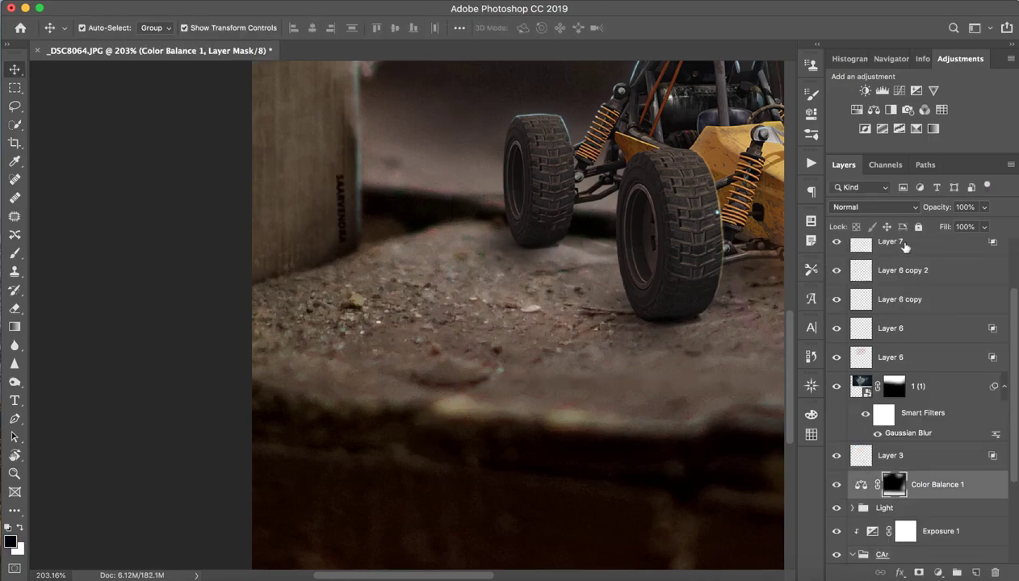
scroll(928, 262, "up", 2)
left_click(929, 262)
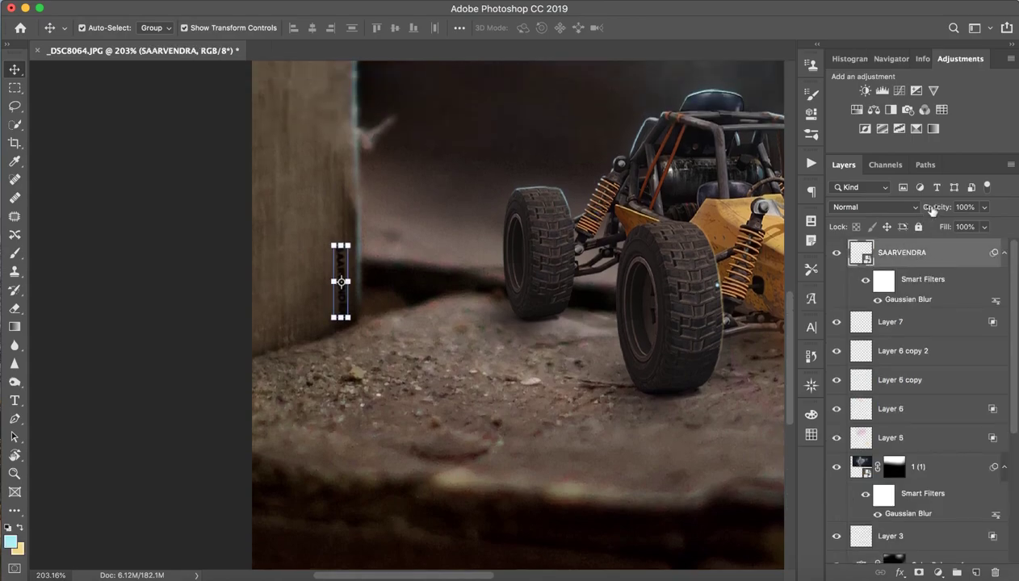
left_click_drag(932, 207, 951, 214)
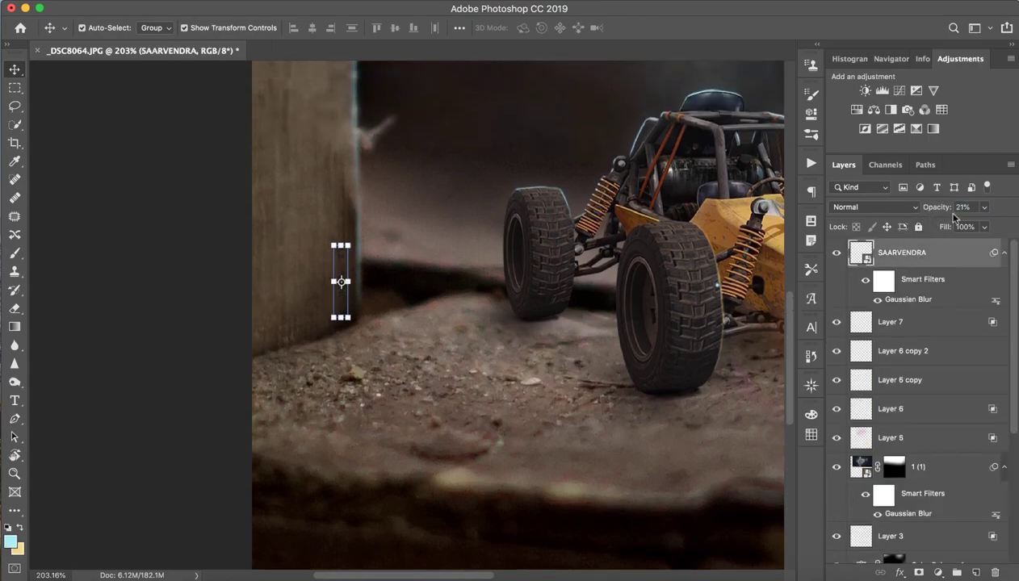
left_click(579, 369)
key("z")
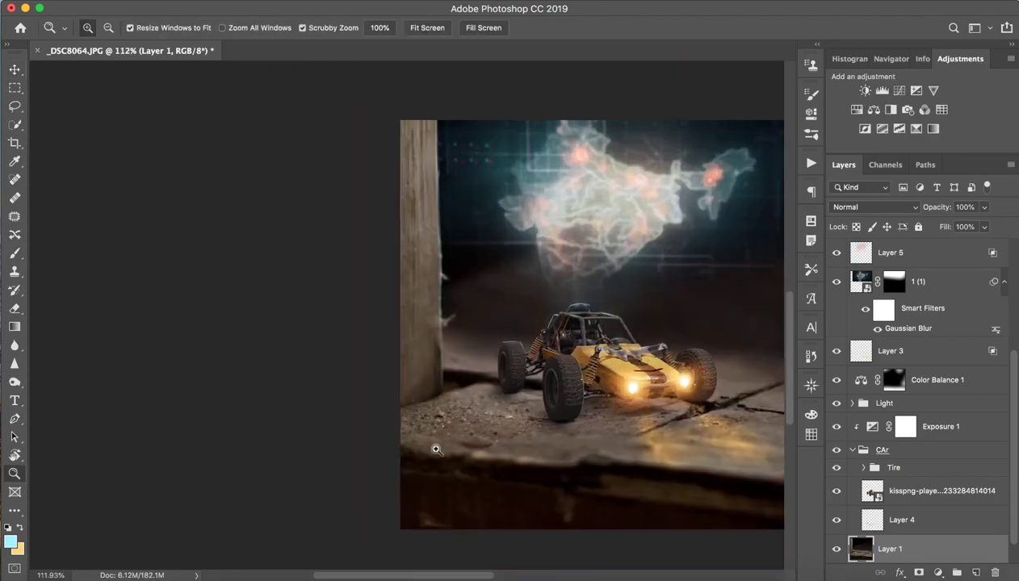
scroll(565, 444, "down", 5)
scroll(557, 456, "down", 3)
scroll(557, 455, "down", 2)
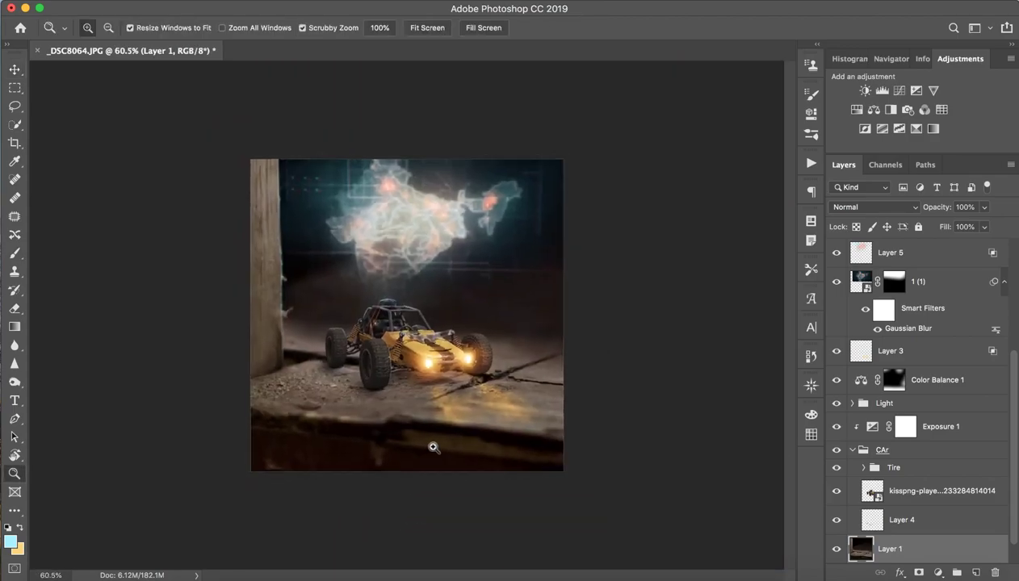
scroll(436, 449, "up", 2)
key("v")
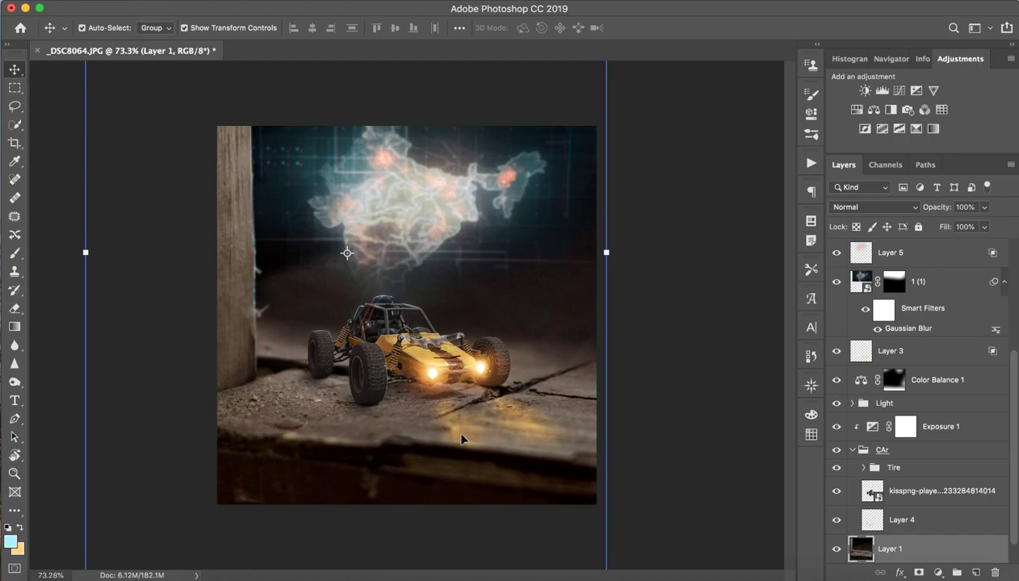
scroll(891, 483, "down", 1)
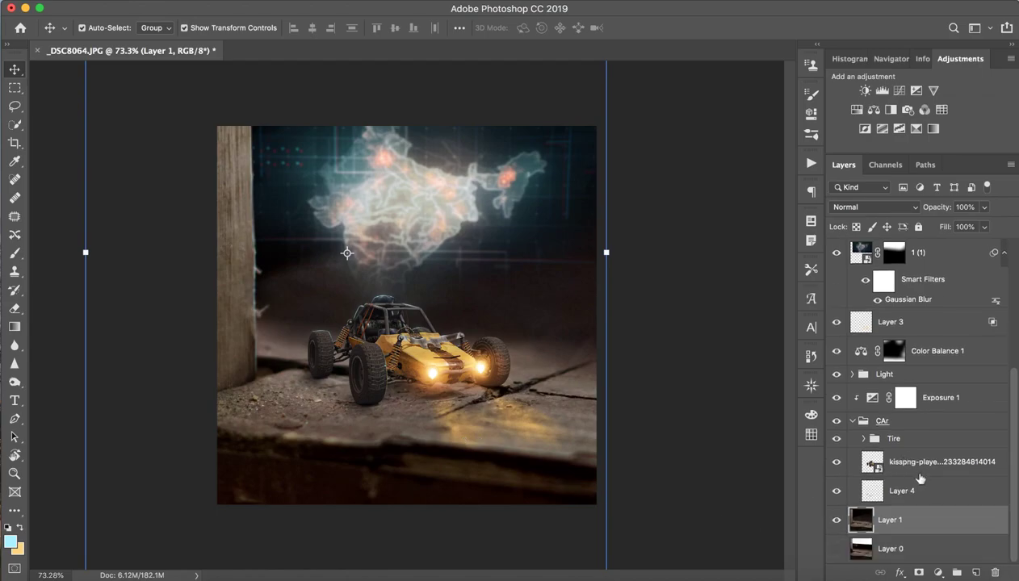
left_click(838, 552, "alt")
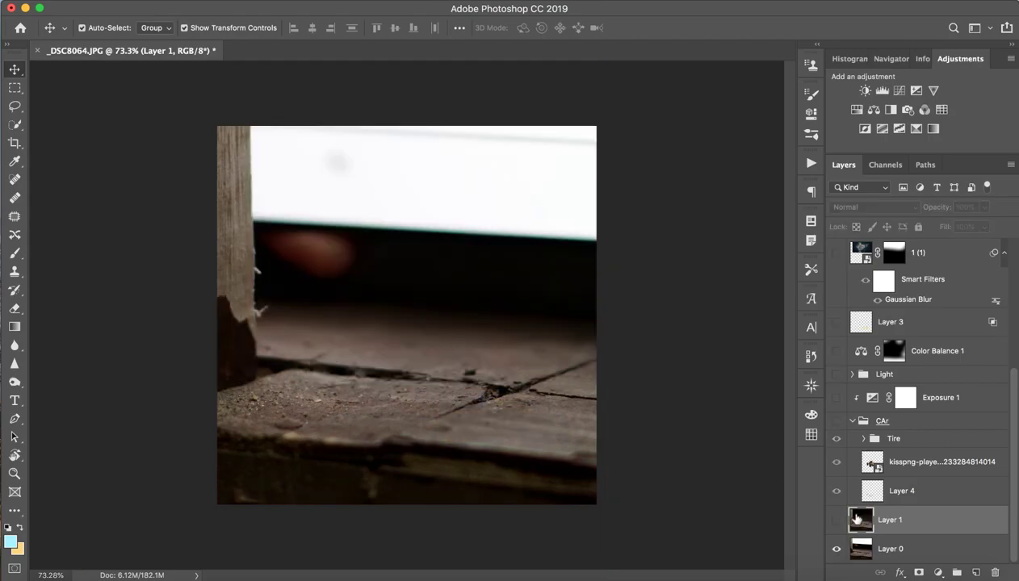
left_click(837, 549, "alt")
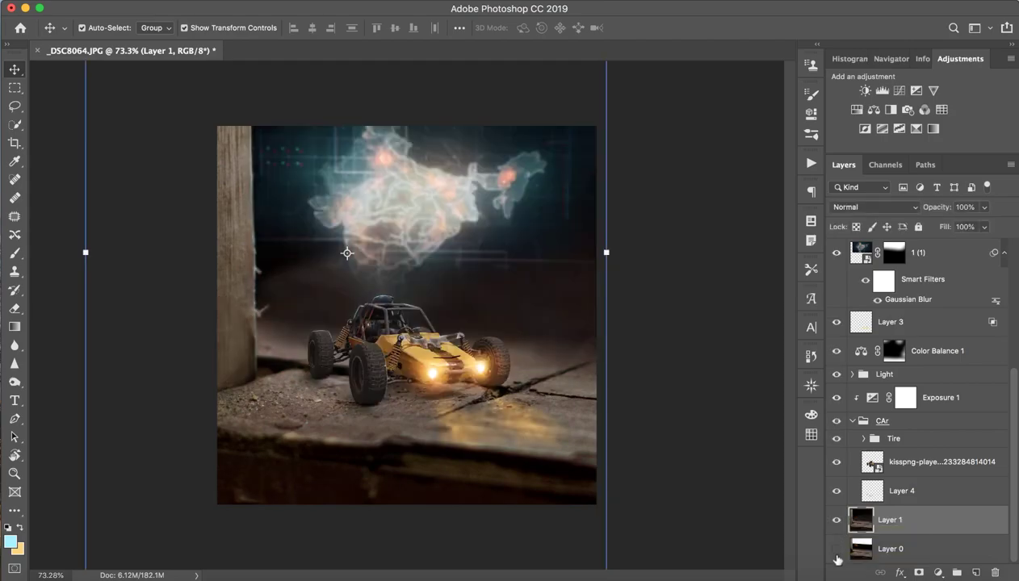